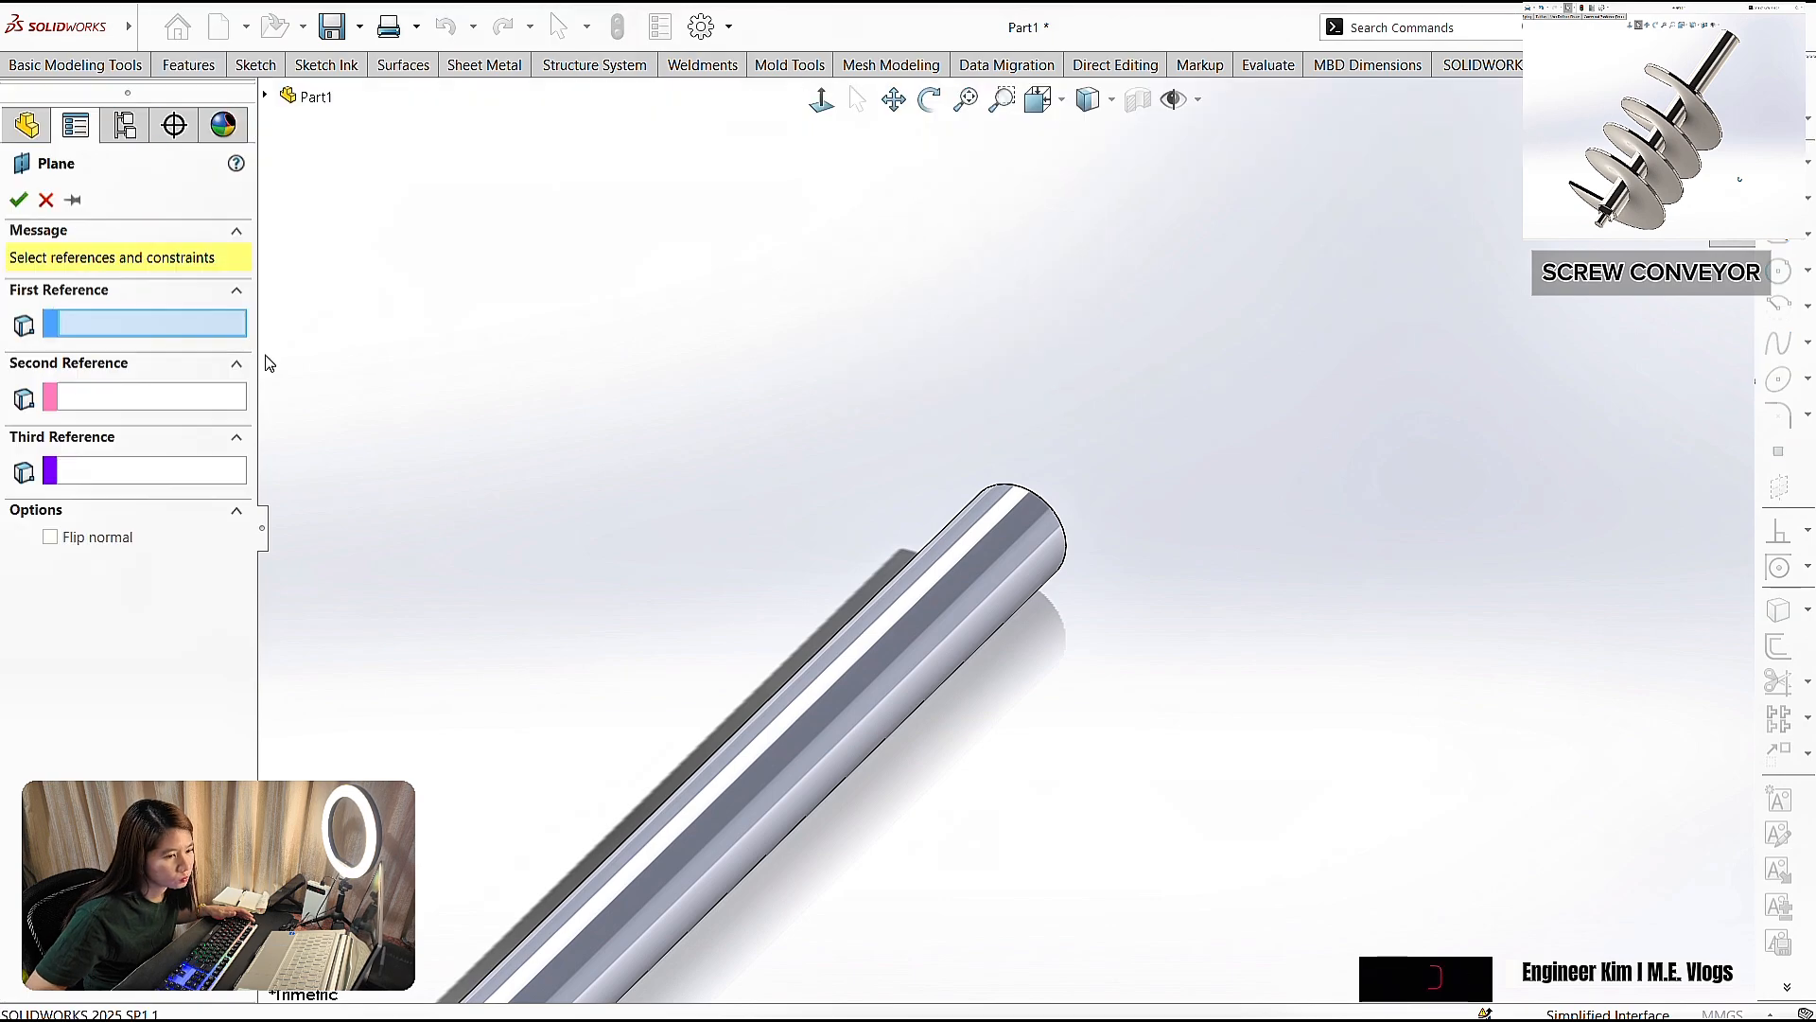
- Create a reference plane offset 65 mm from the Front Plane
click(359, 194)
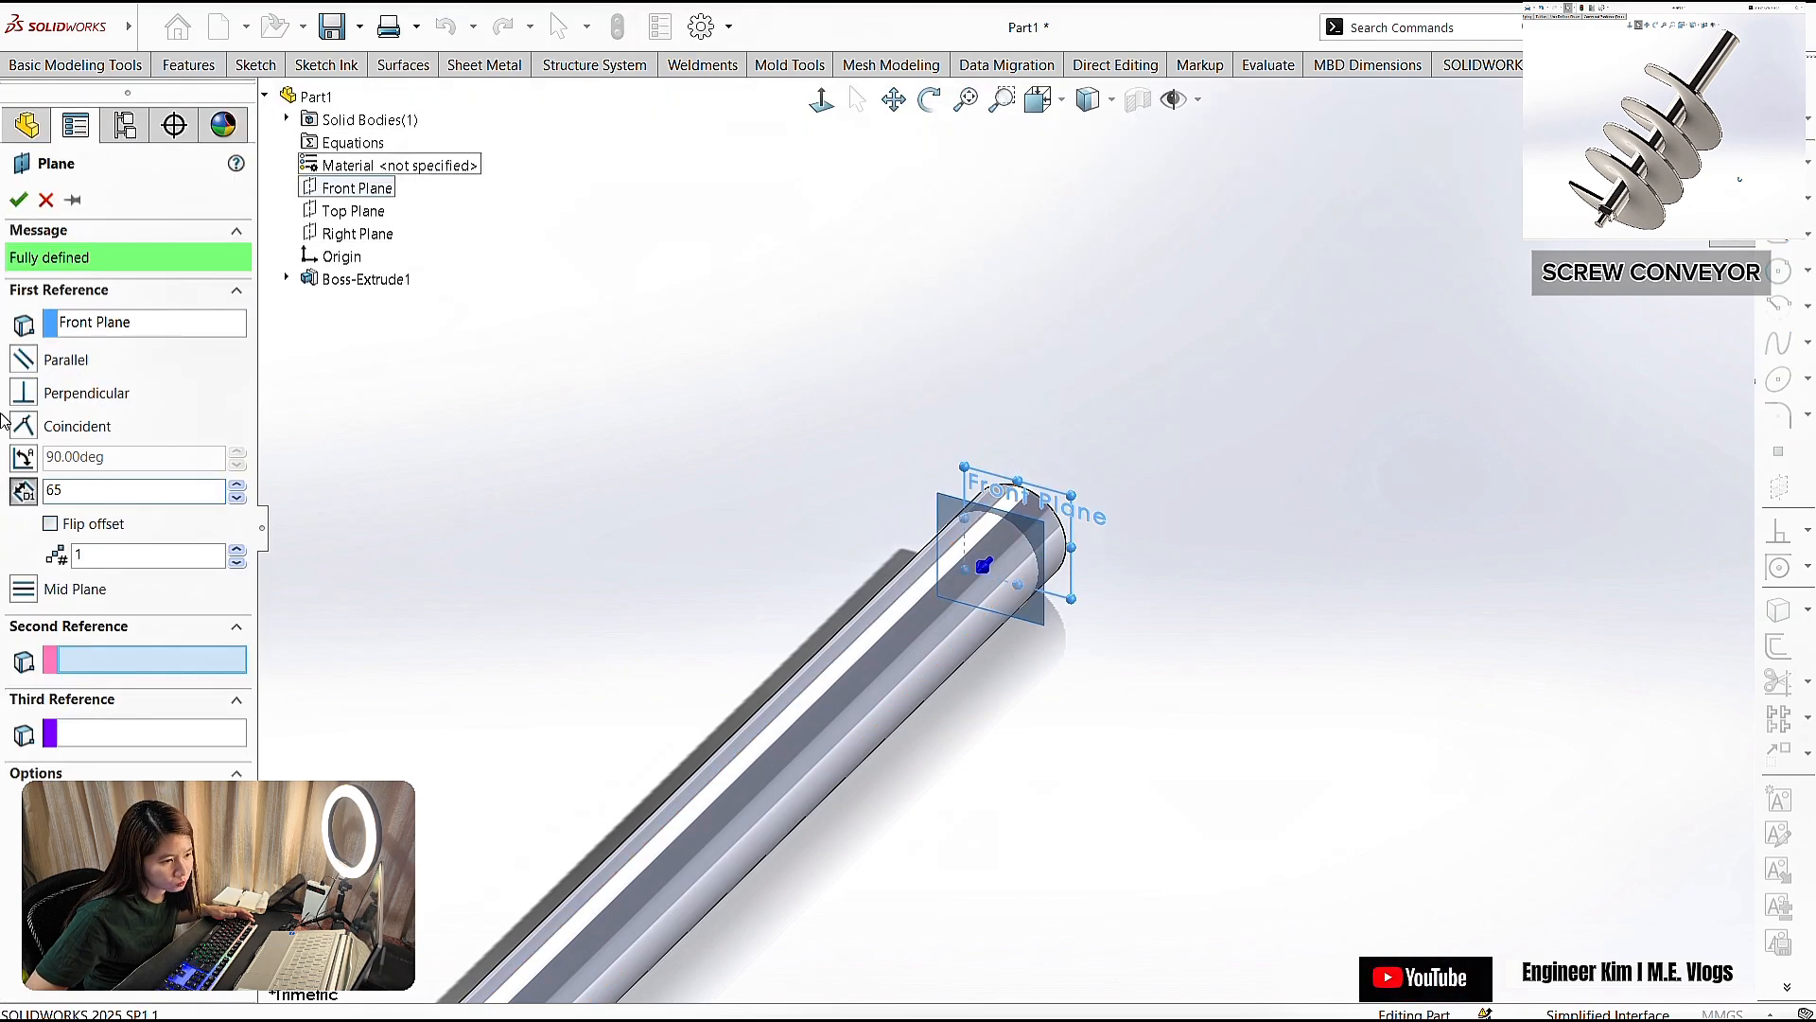
click(19, 200)
scroll(1204, 499, up, 1)
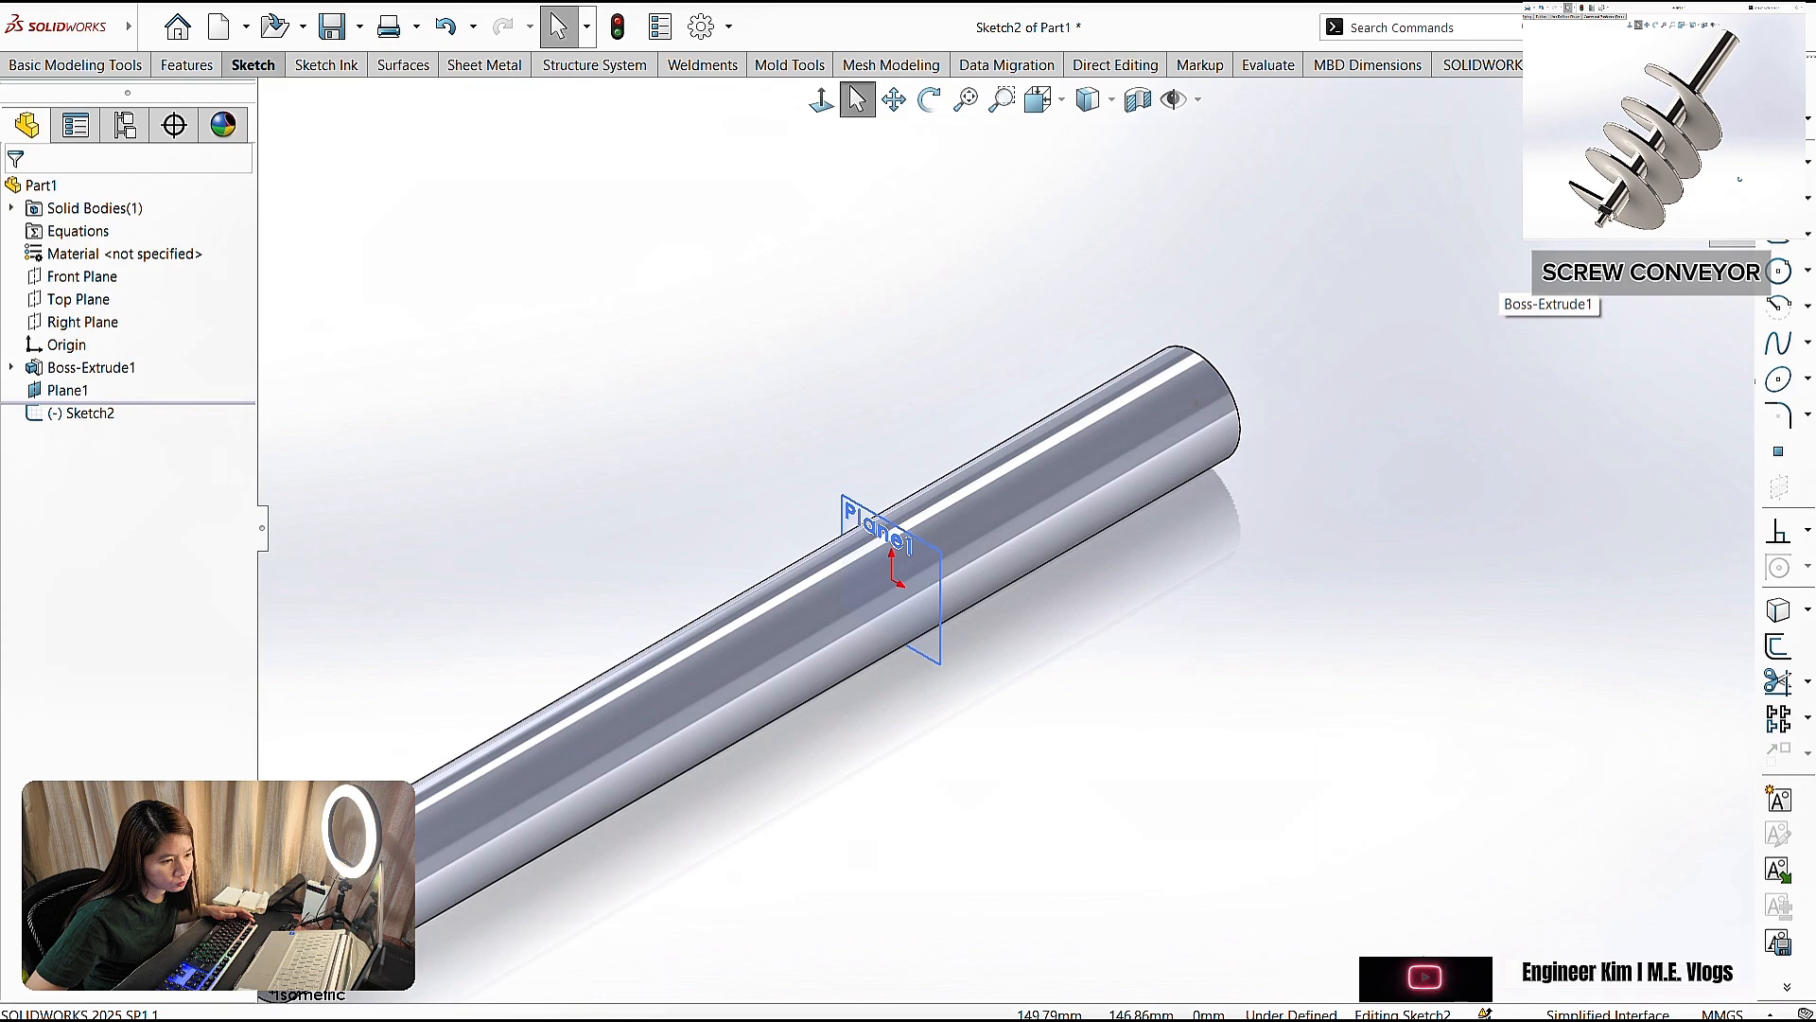
- Convert the outline of the shaft's circular end face into the open sketch on the offset plane
ctrl+middle_drag(962, 558, 1018, 555)
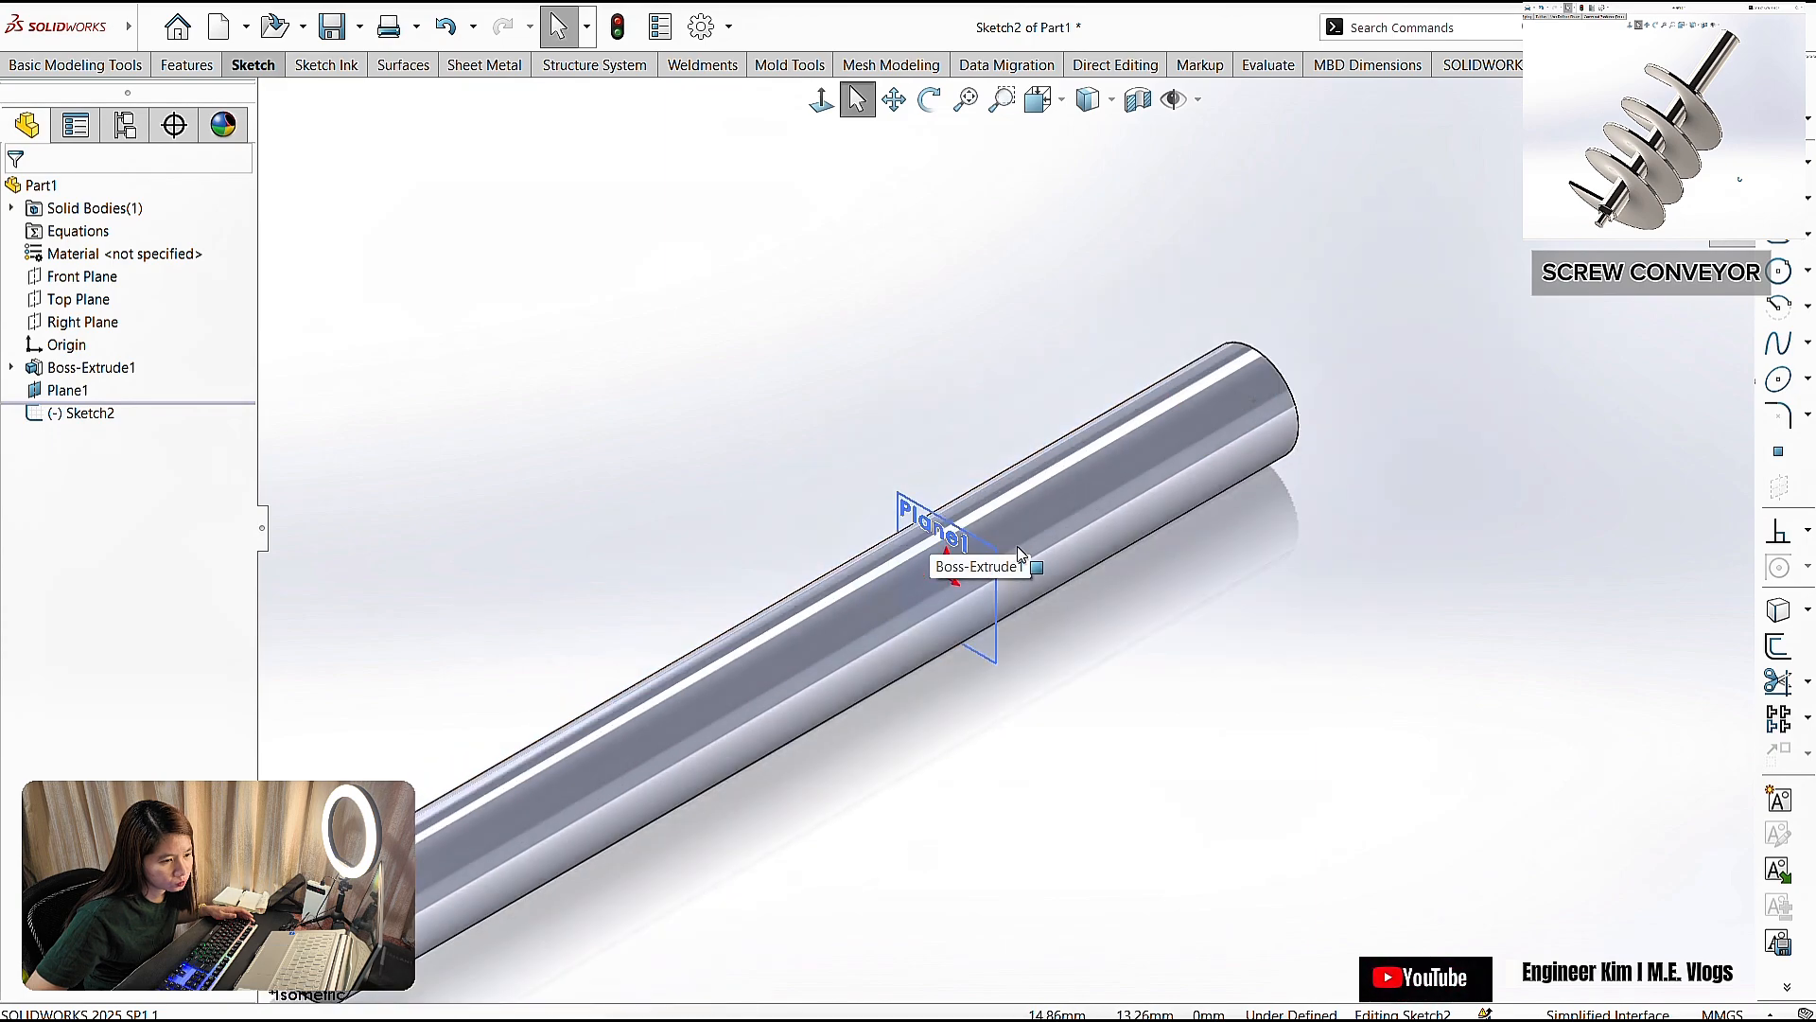
middle_drag(1293, 546, 1097, 589)
click(1248, 414)
click(254, 66)
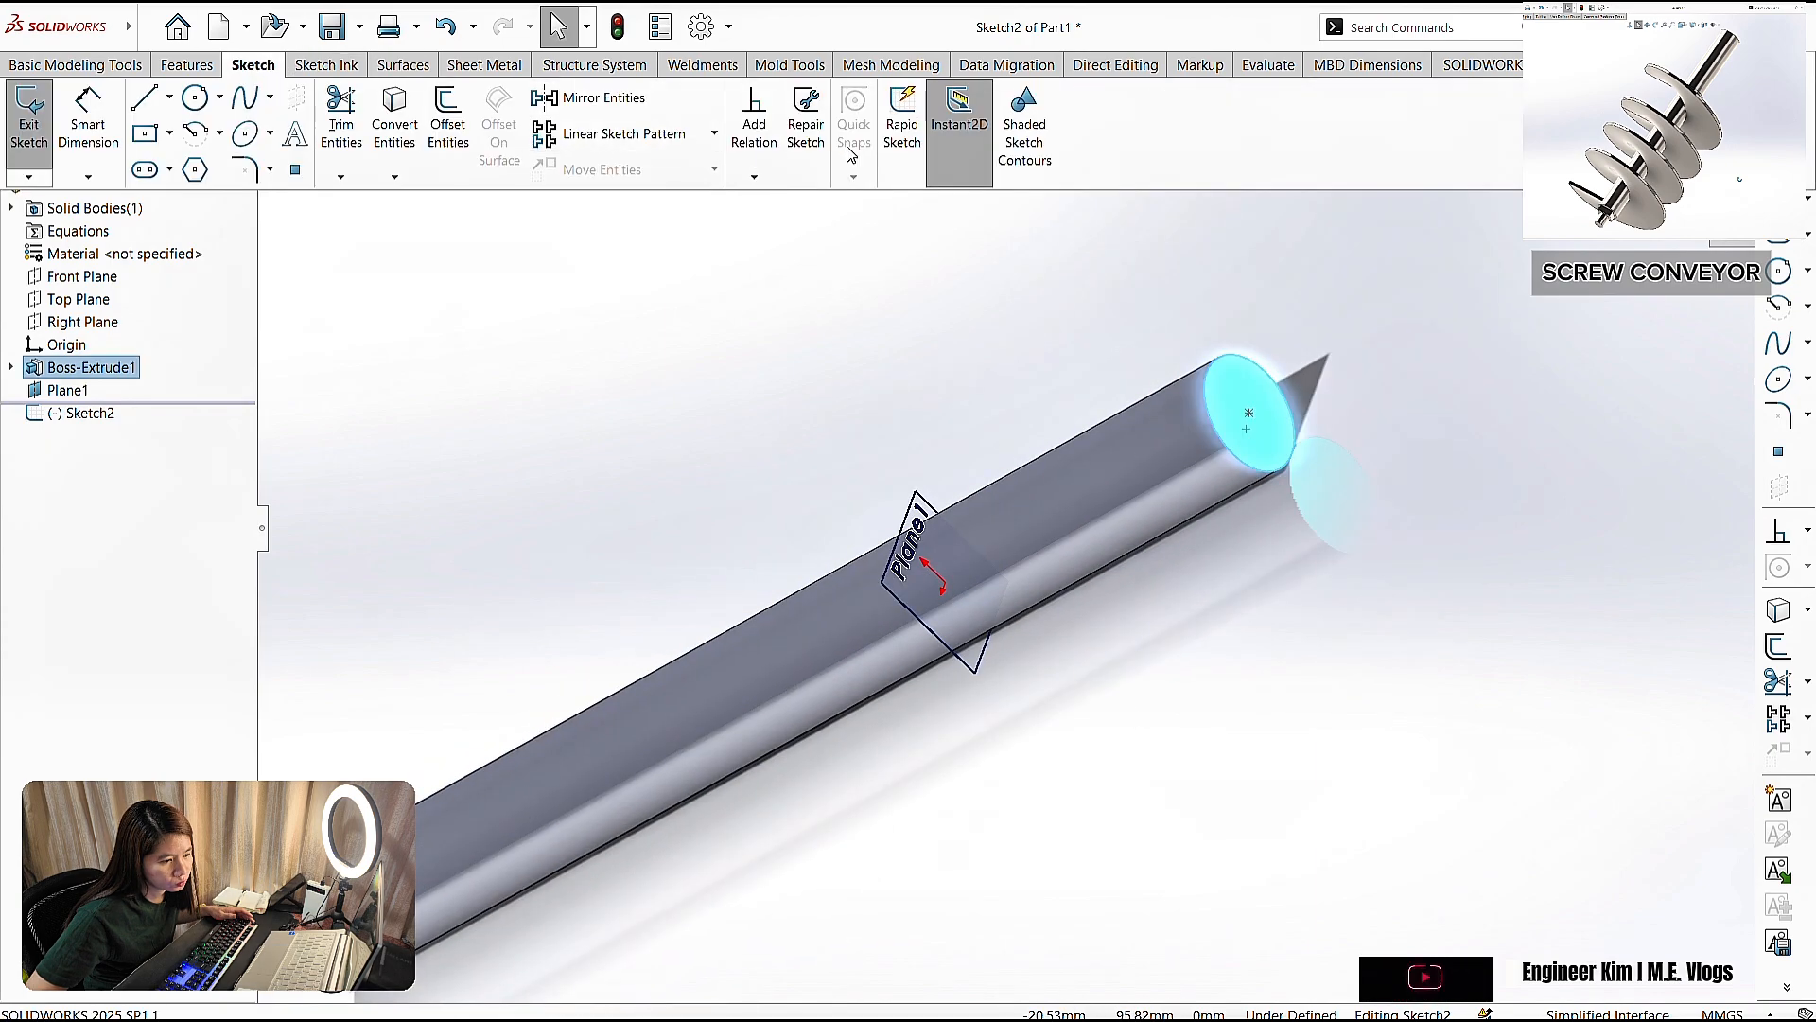
click(416, 123)
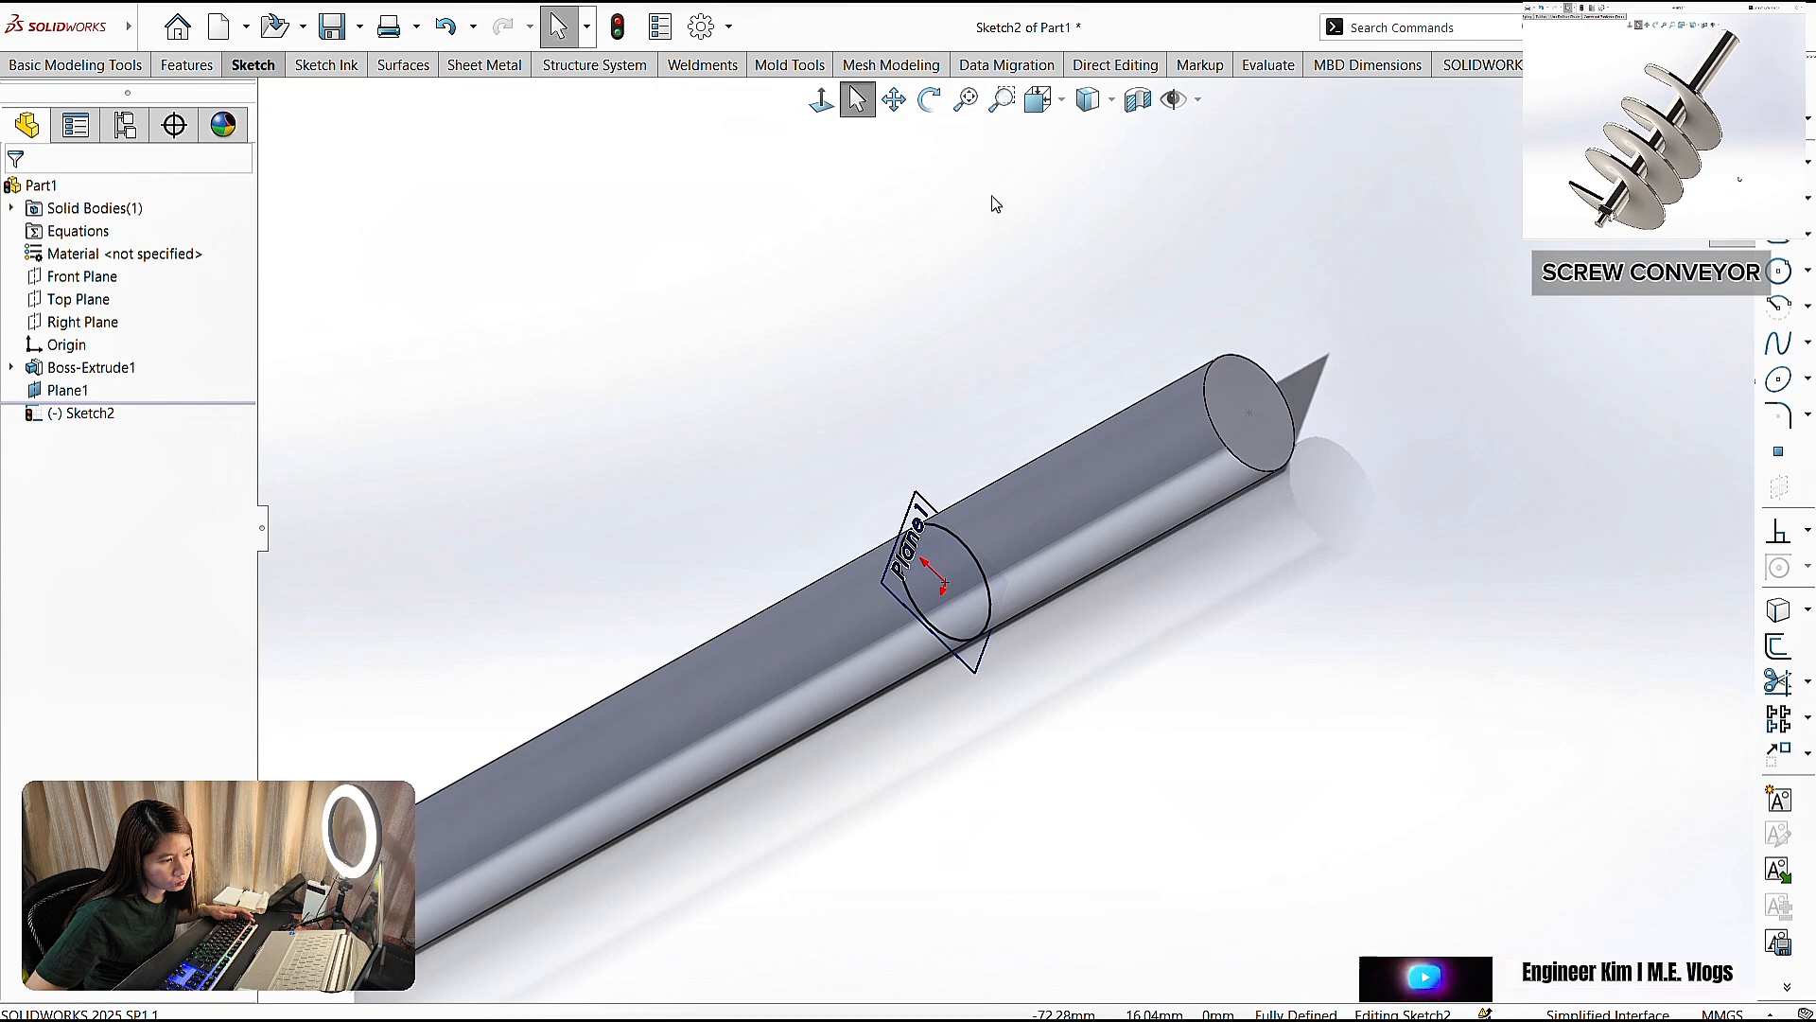
- Create a clockwise constant-pitch helix from the circle with 39 mm pitch, 1 revolution and a 180-degree start angle
click(188, 65)
click(968, 133)
click(1031, 227)
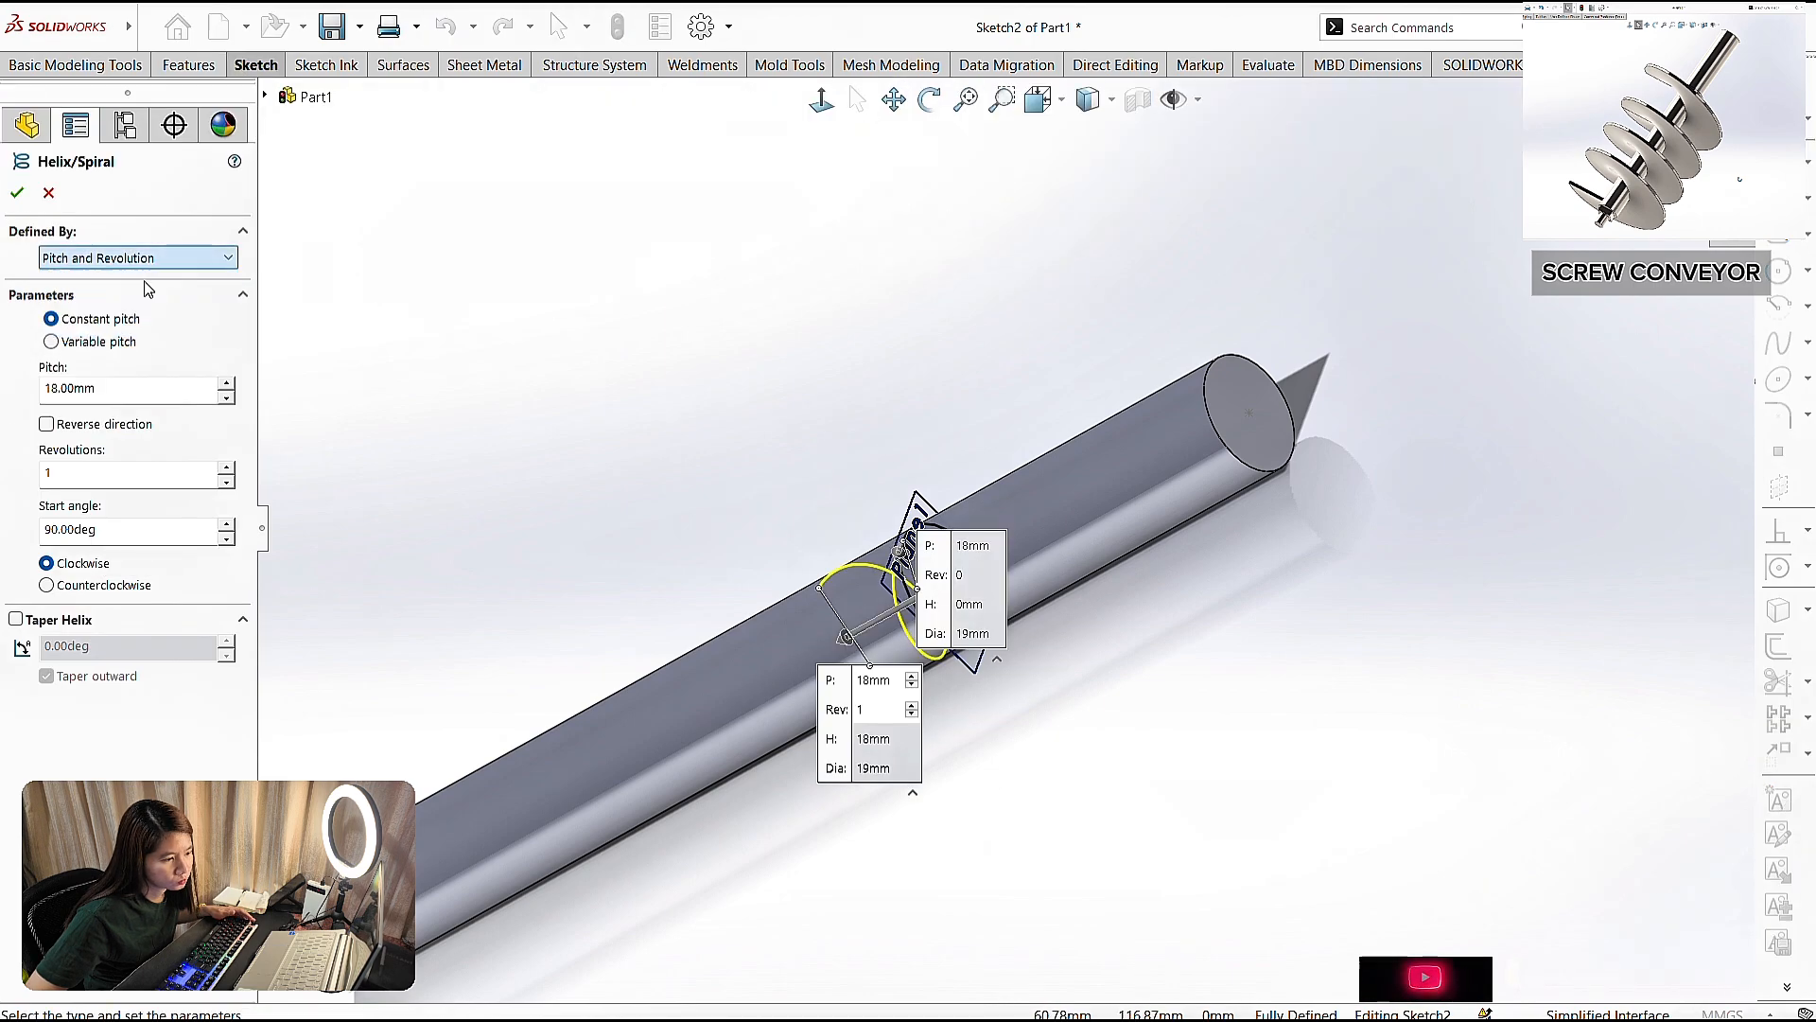
text(39)
click(114, 473)
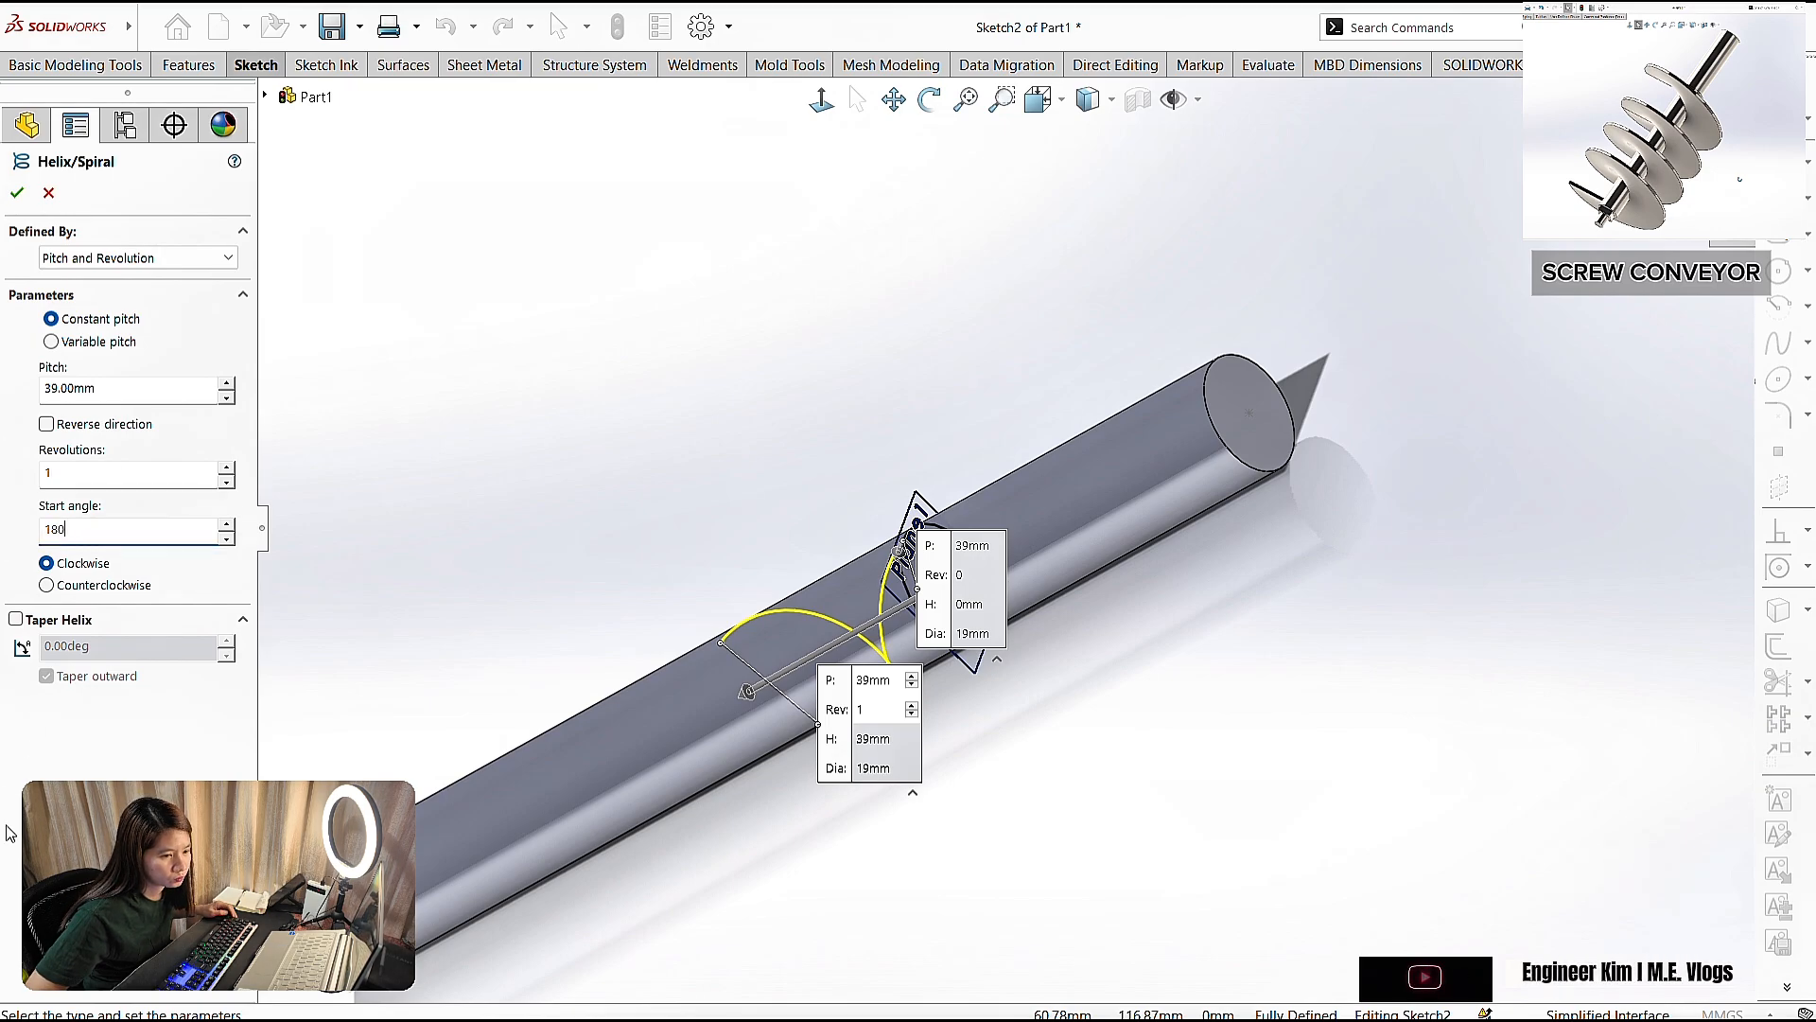
middle_drag(1230, 785, 949, 713)
scroll(957, 554, down, 3)
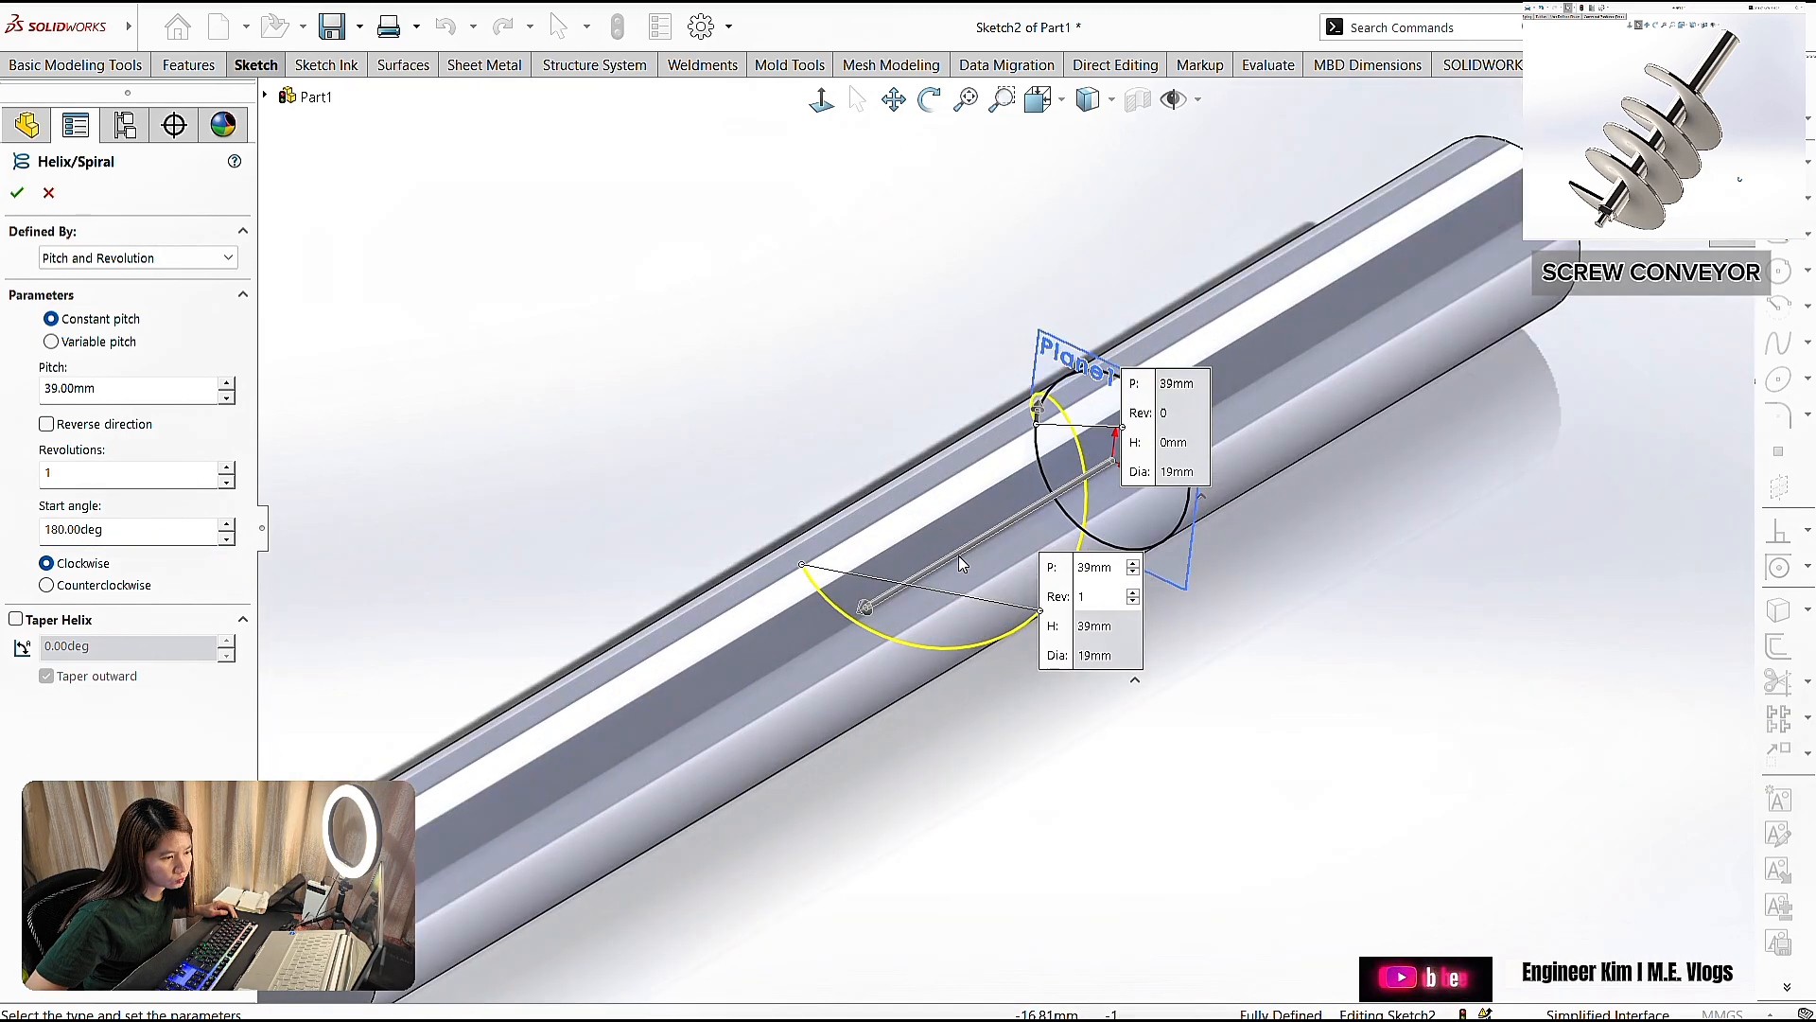
click(17, 193)
scroll(1010, 435, up, 1)
middle_drag(1258, 643, 1280, 672)
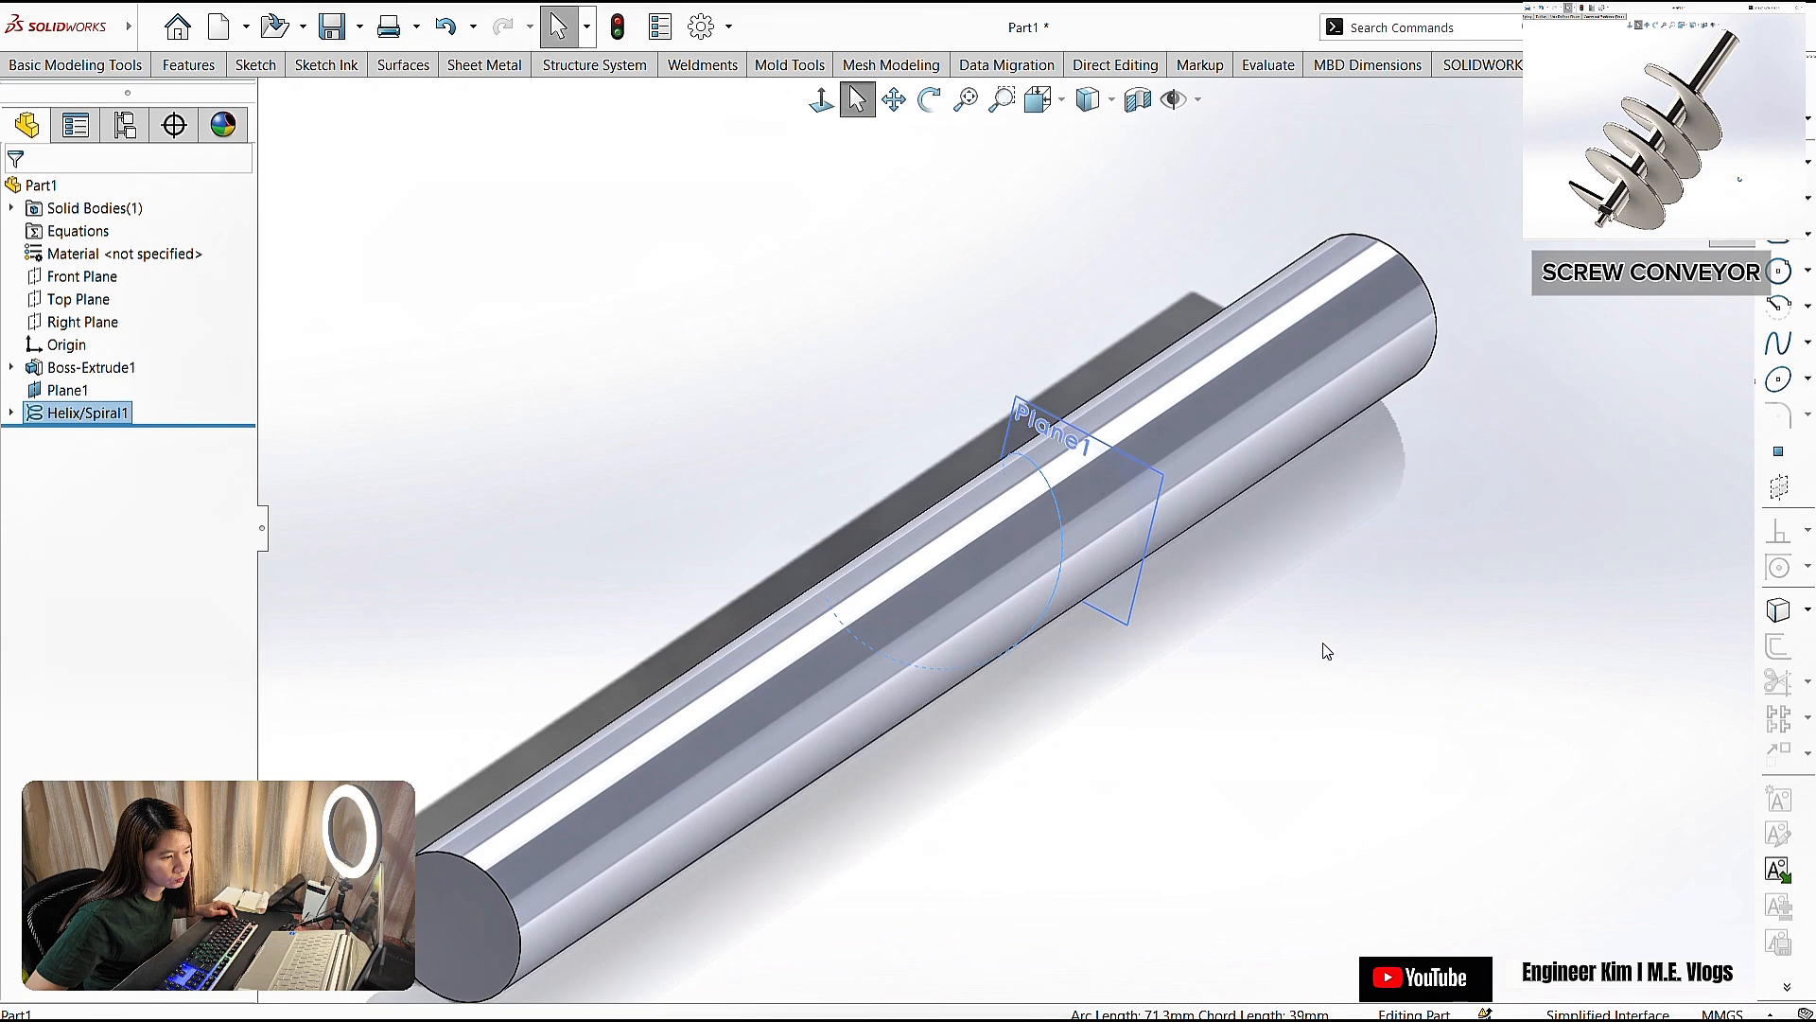
- Hide the offset plane on the shaft and start creating another reference plane
key(Escape)
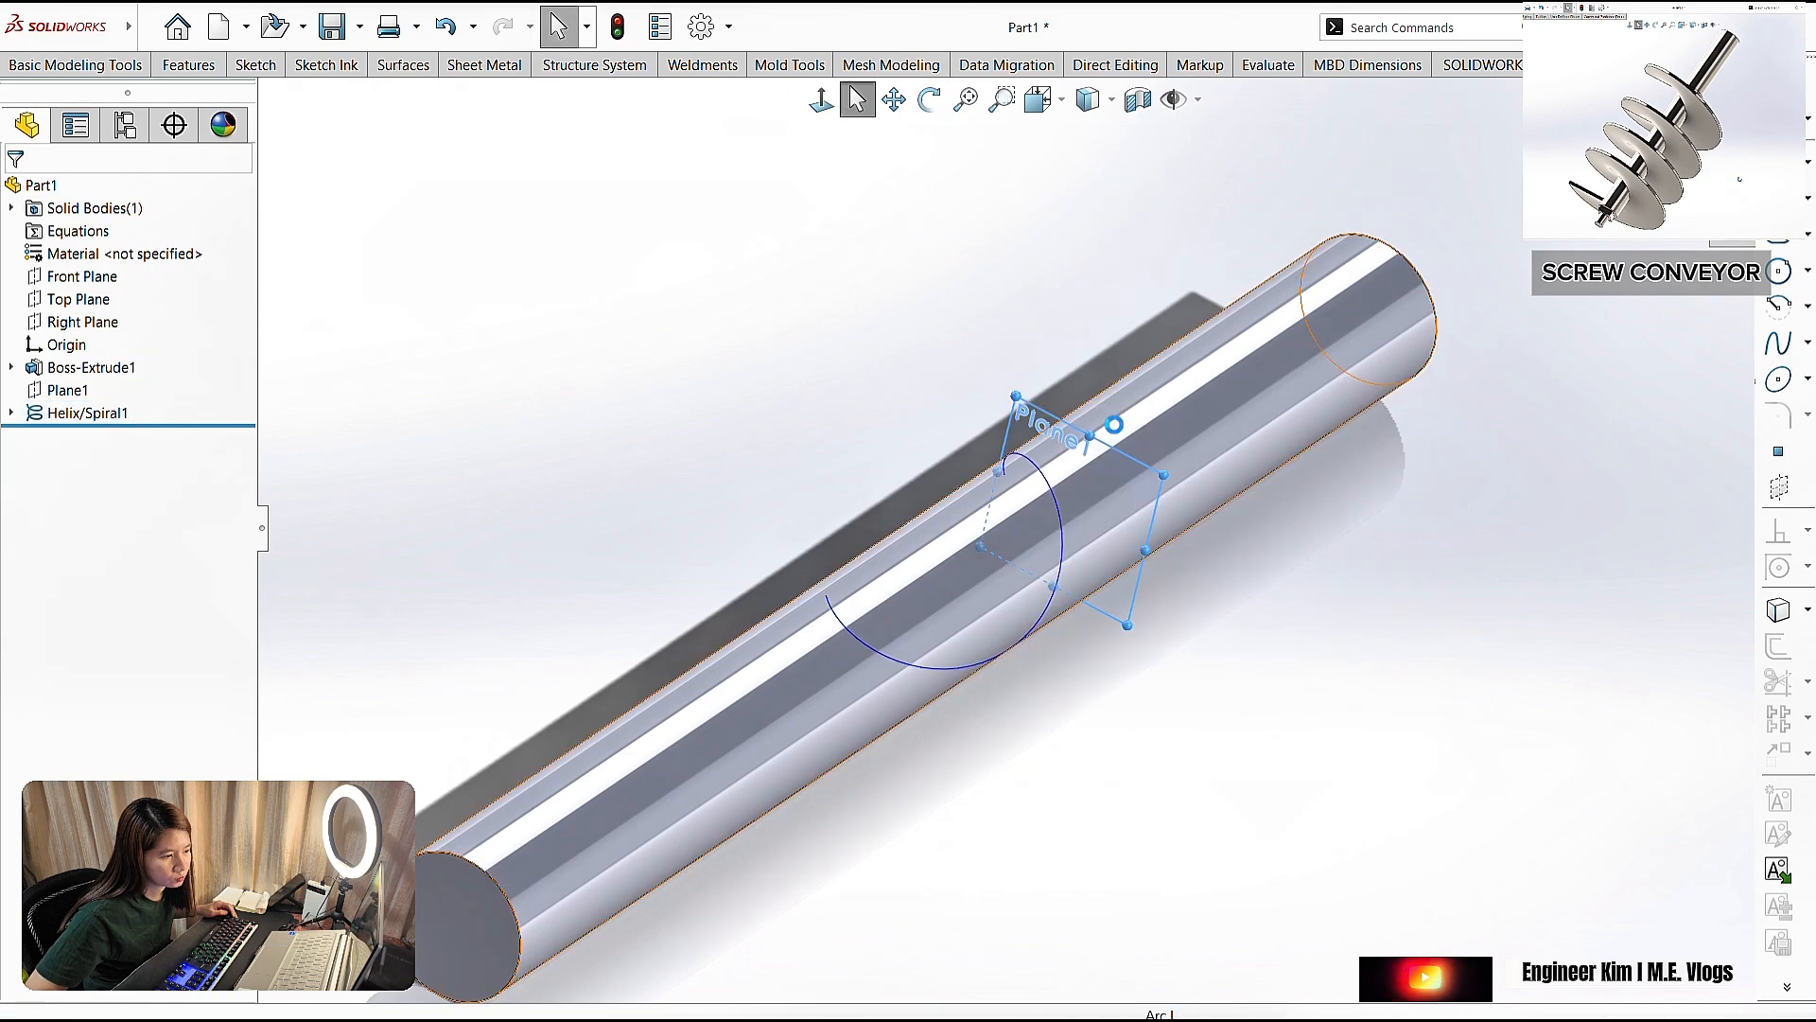
click(267, 70)
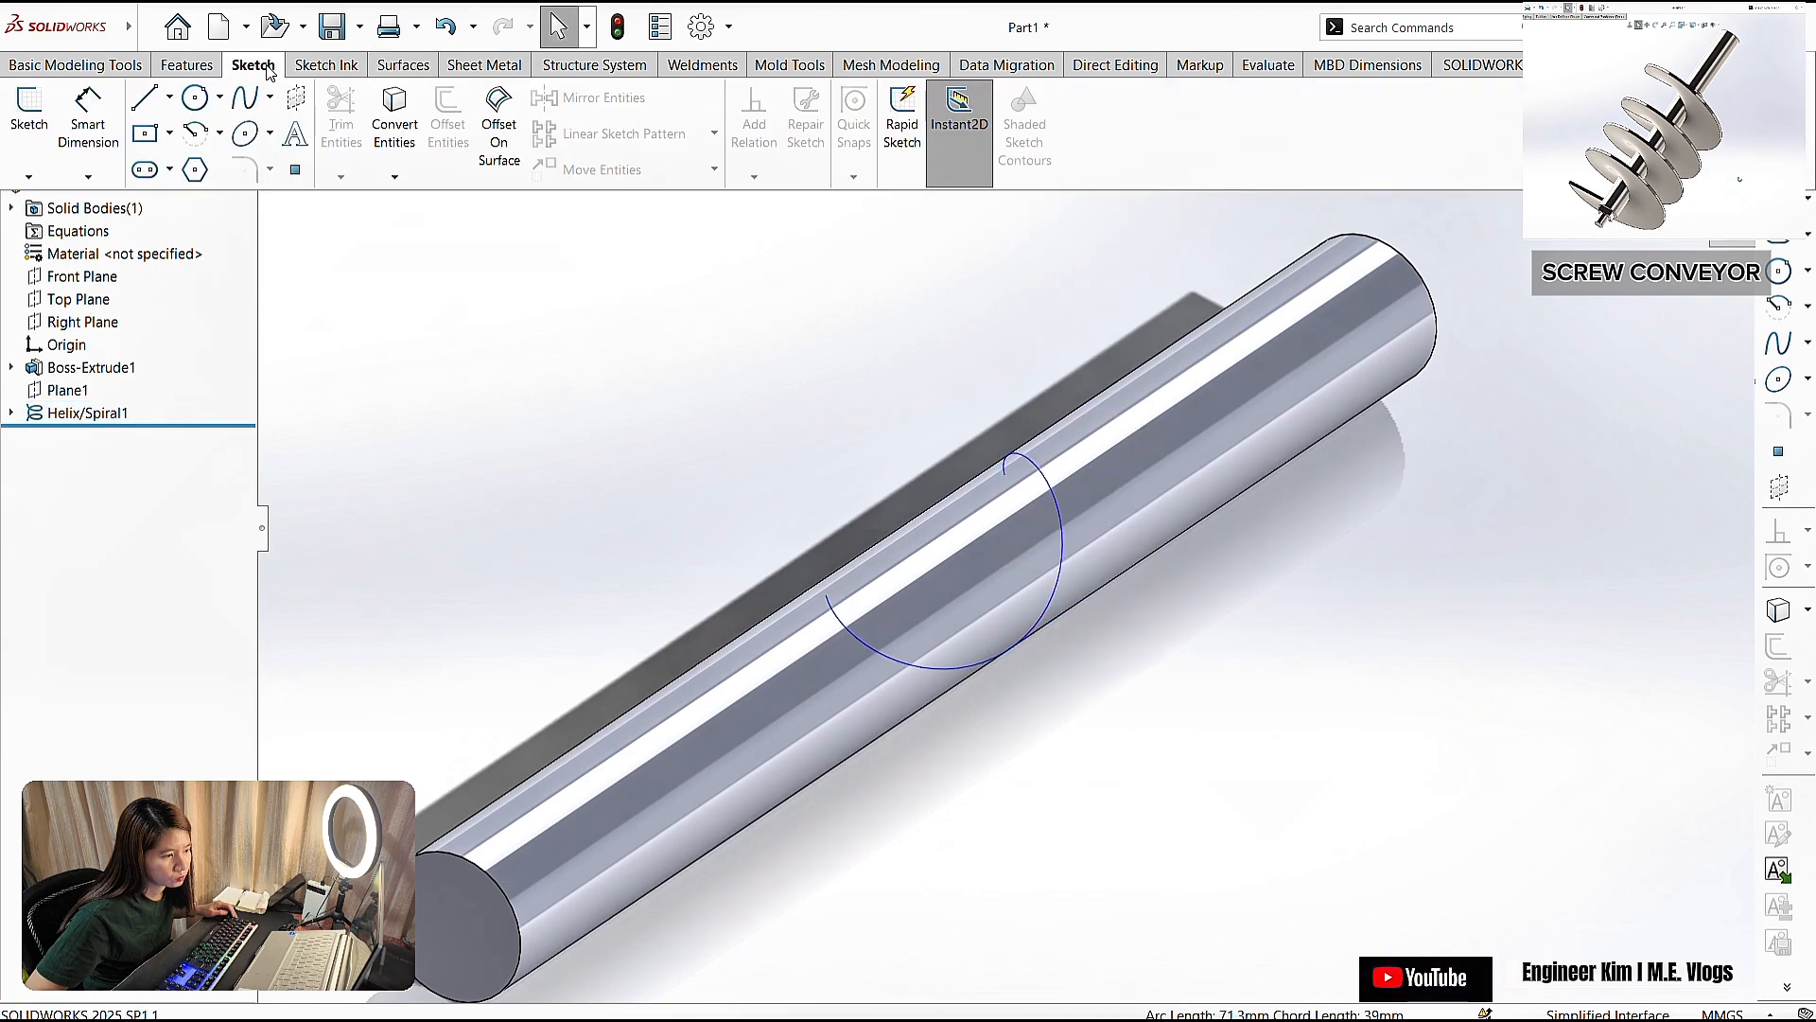
click(192, 69)
click(915, 167)
click(920, 202)
middle_drag(1102, 610, 1112, 756)
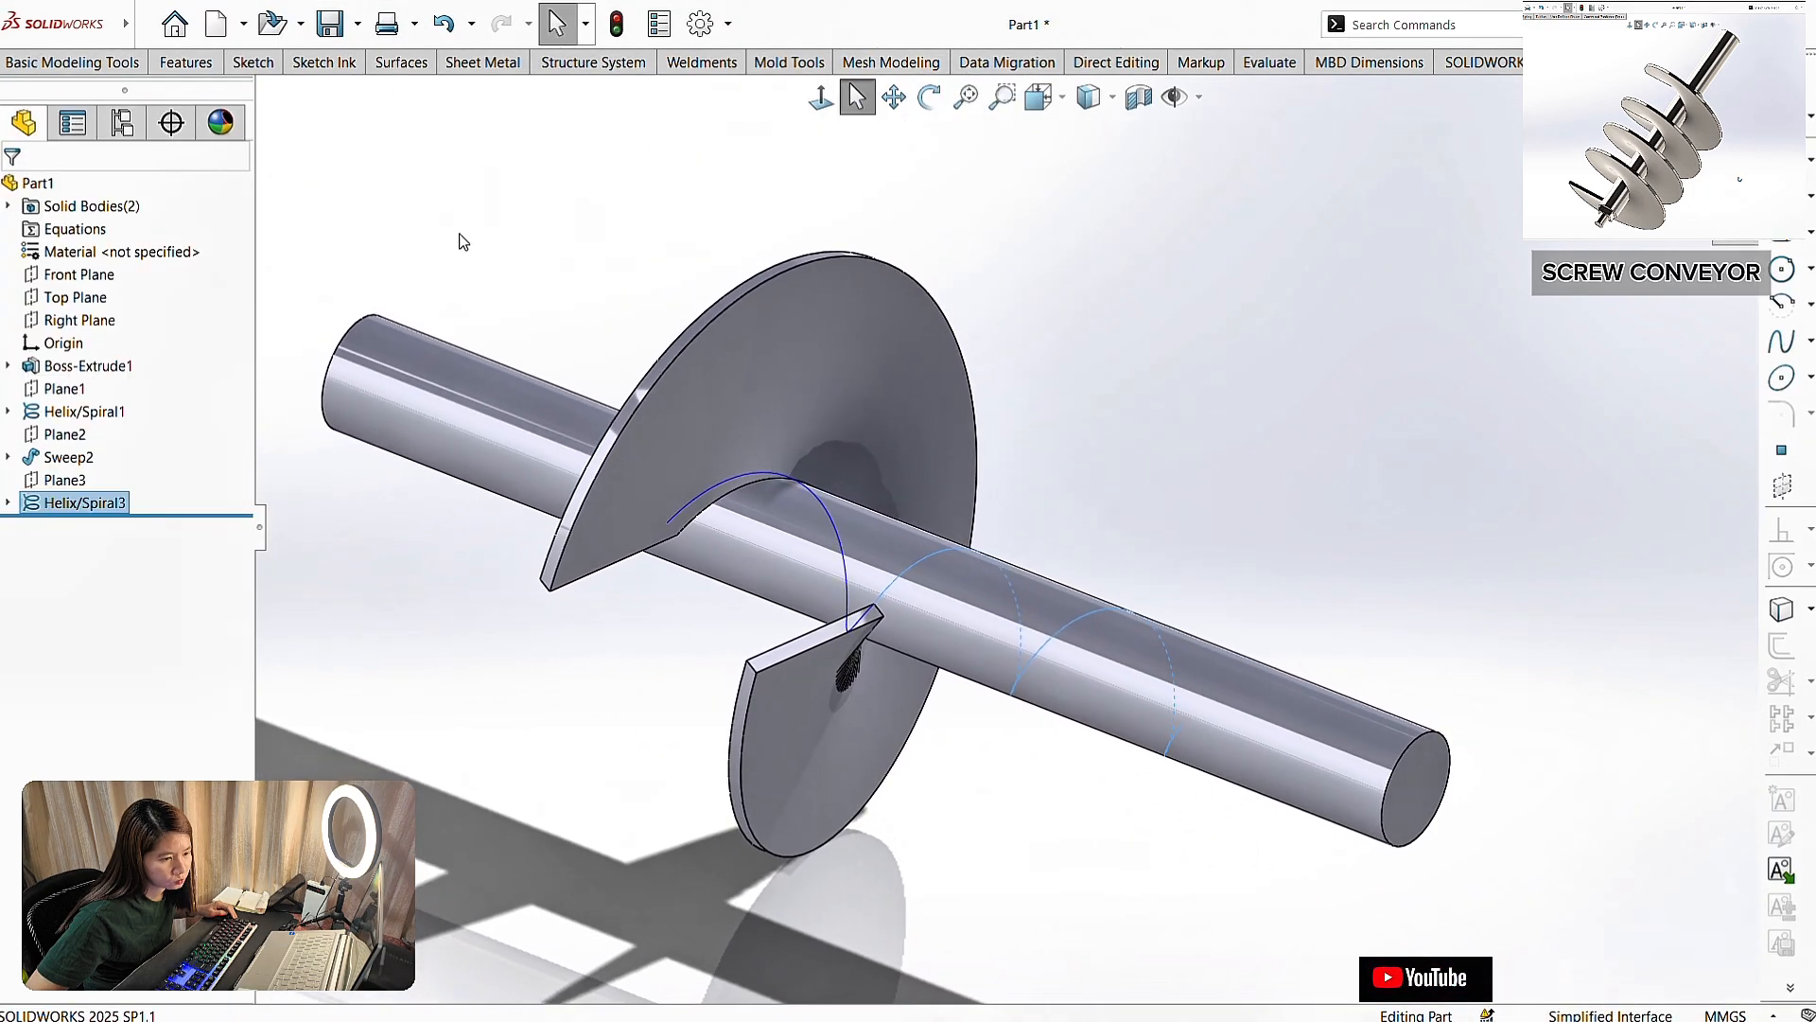
- Convert the outline of the existing flight's end face into a sketch to serve as the next sweep profile
click(827, 630)
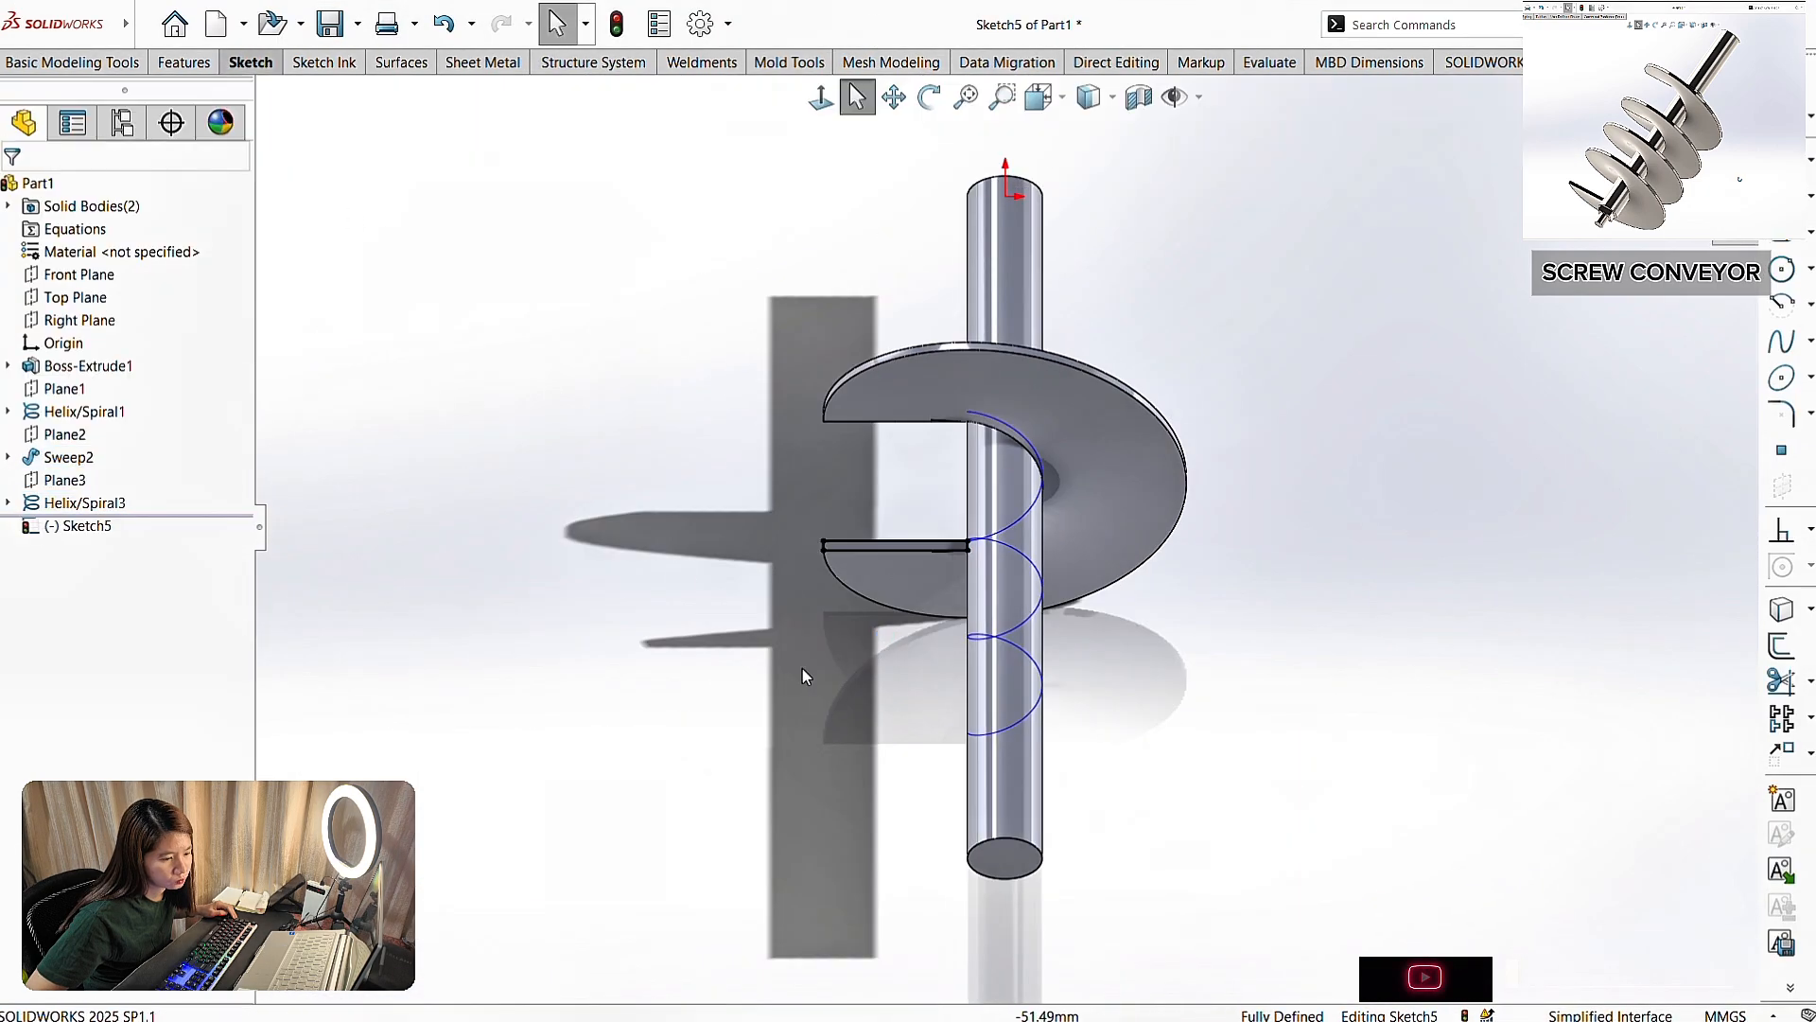
mouse_move(802, 668)
middle_down()
mouse_move(1294, 343)
mouse_move(1173, 265)
middle_up()
scroll(1087, 227, up, 1)
click(1041, 98)
click(1080, 645)
click(186, 63)
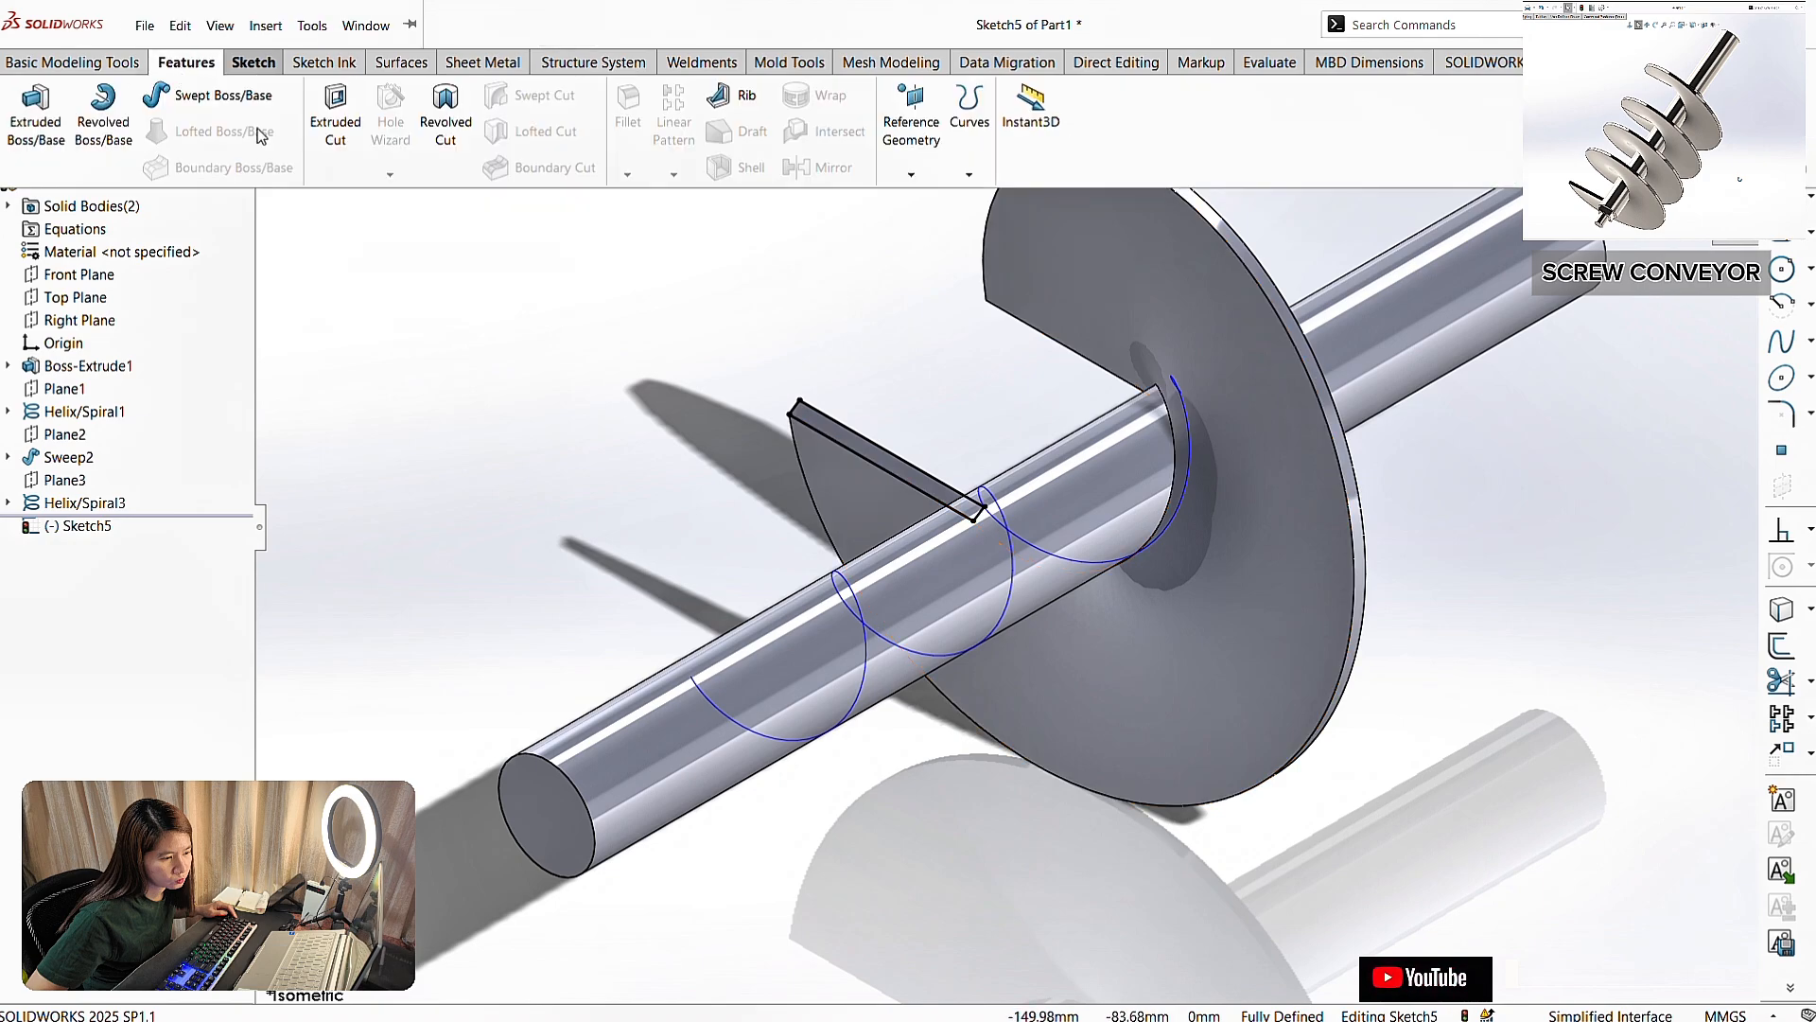
click(222, 96)
click(45, 192)
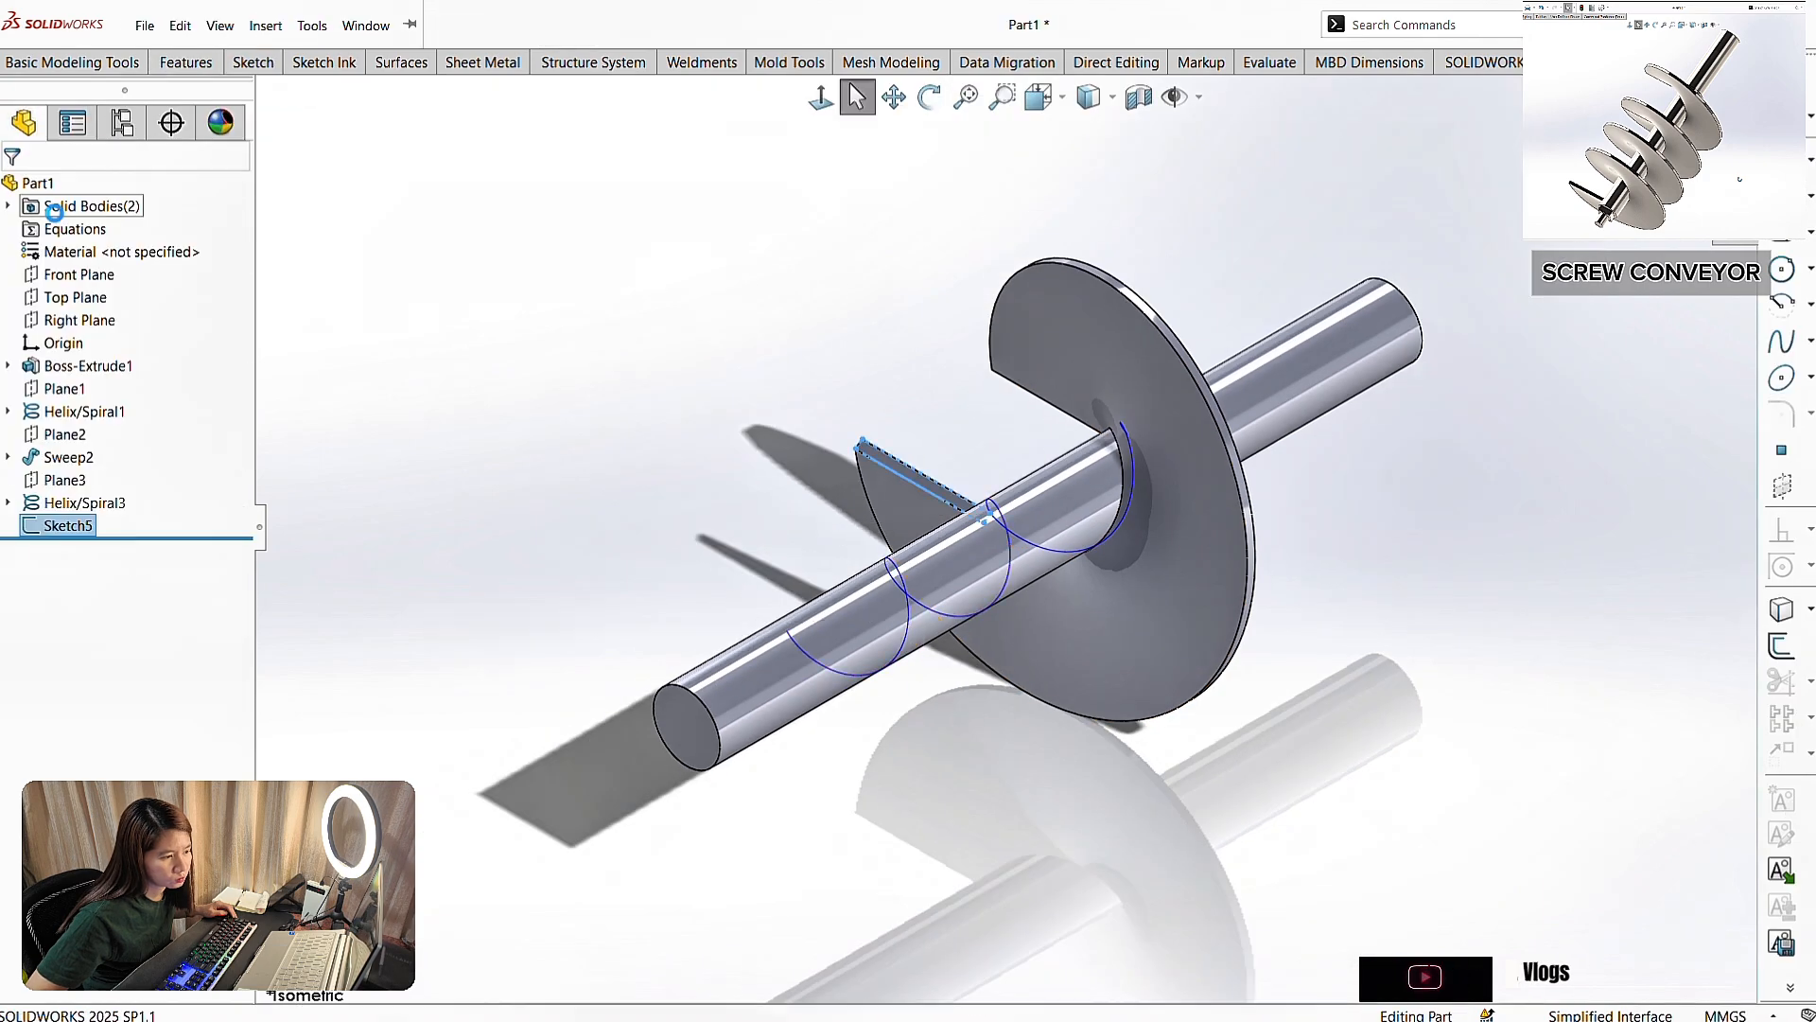
scroll(783, 495, down, 1)
middle_drag(782, 494, 861, 589)
key(Escape)
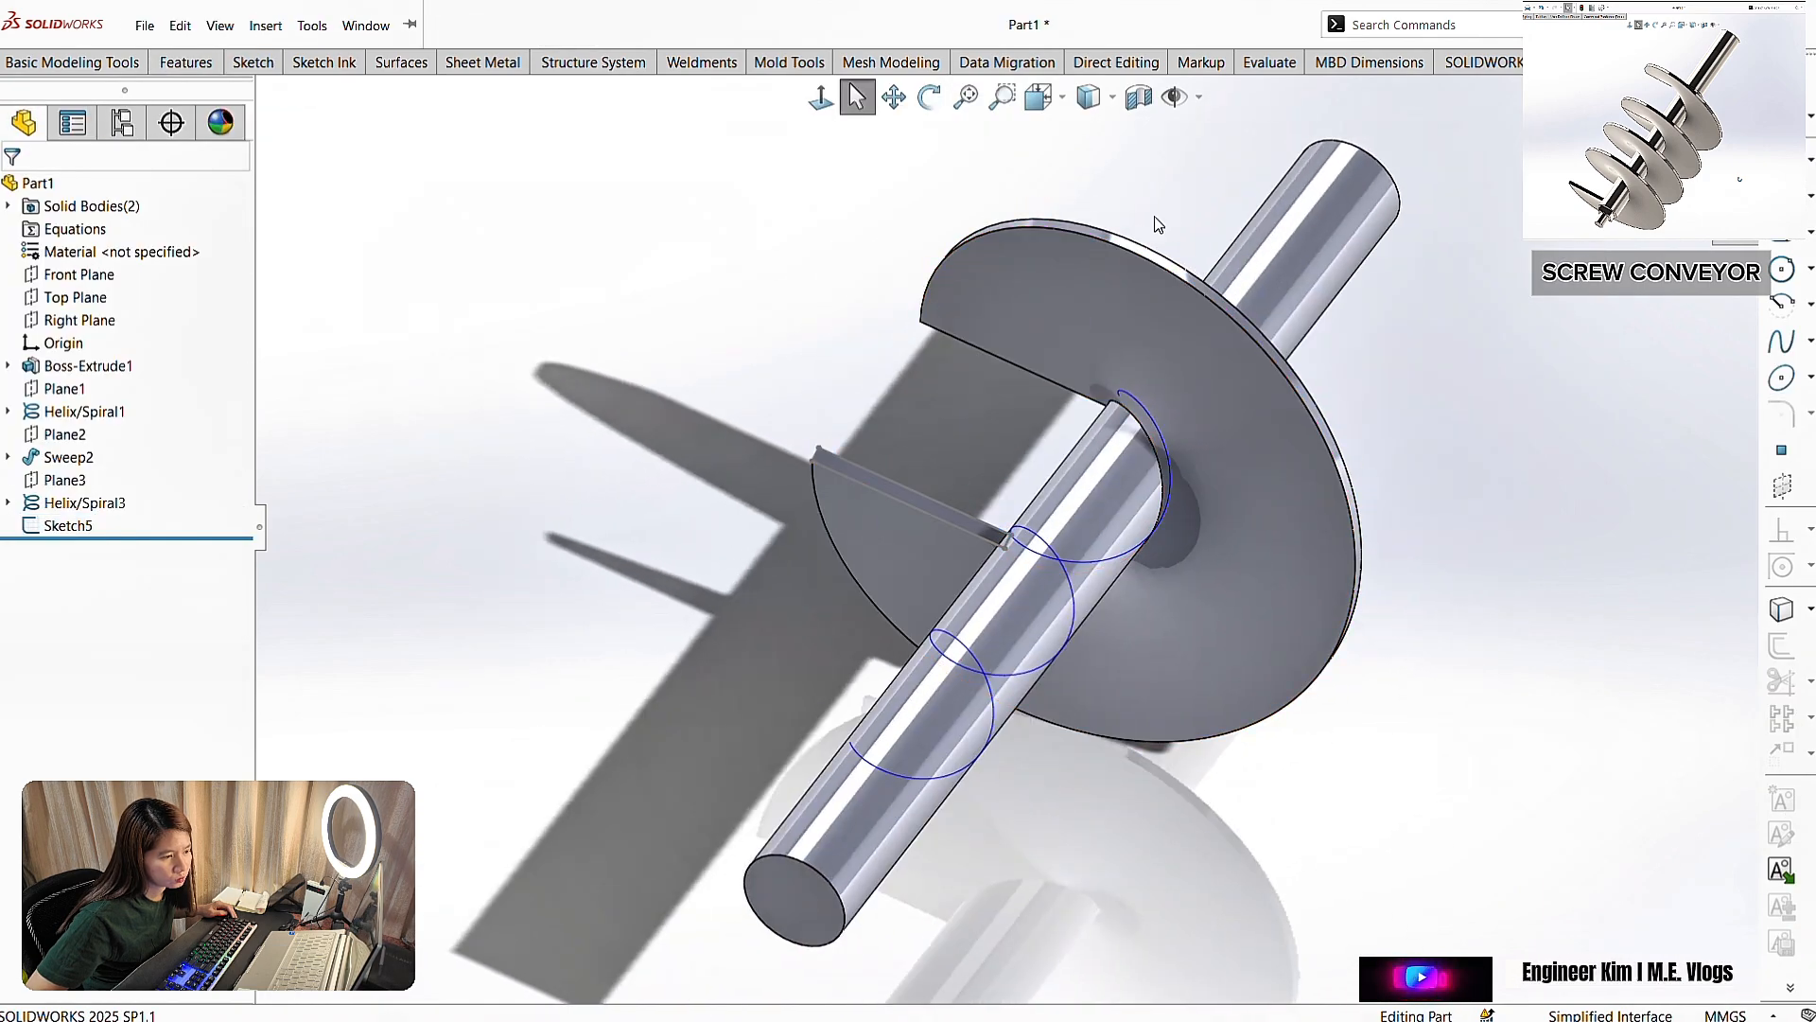
click(180, 25)
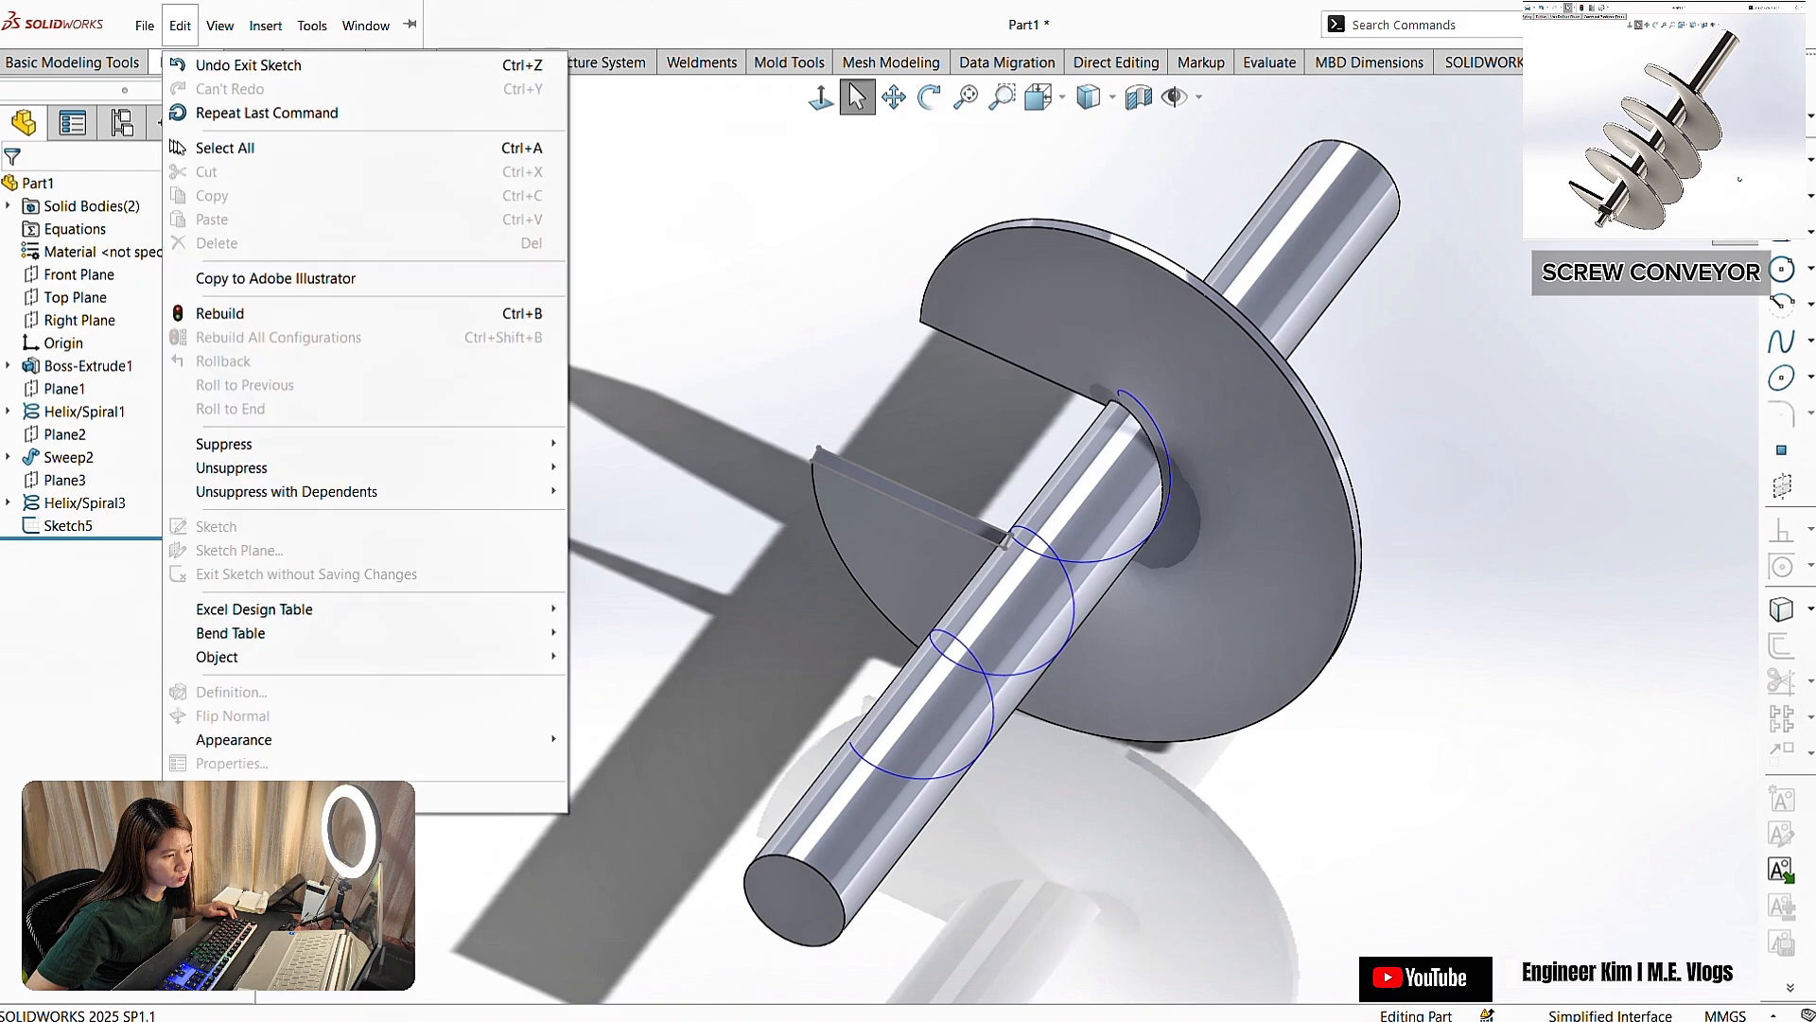
click(130, 70)
- Sweep the flight-end profile Sketch5 along Helix/Spiral3 to extend the screw flight along the shaft
click(185, 64)
click(222, 96)
click(871, 476)
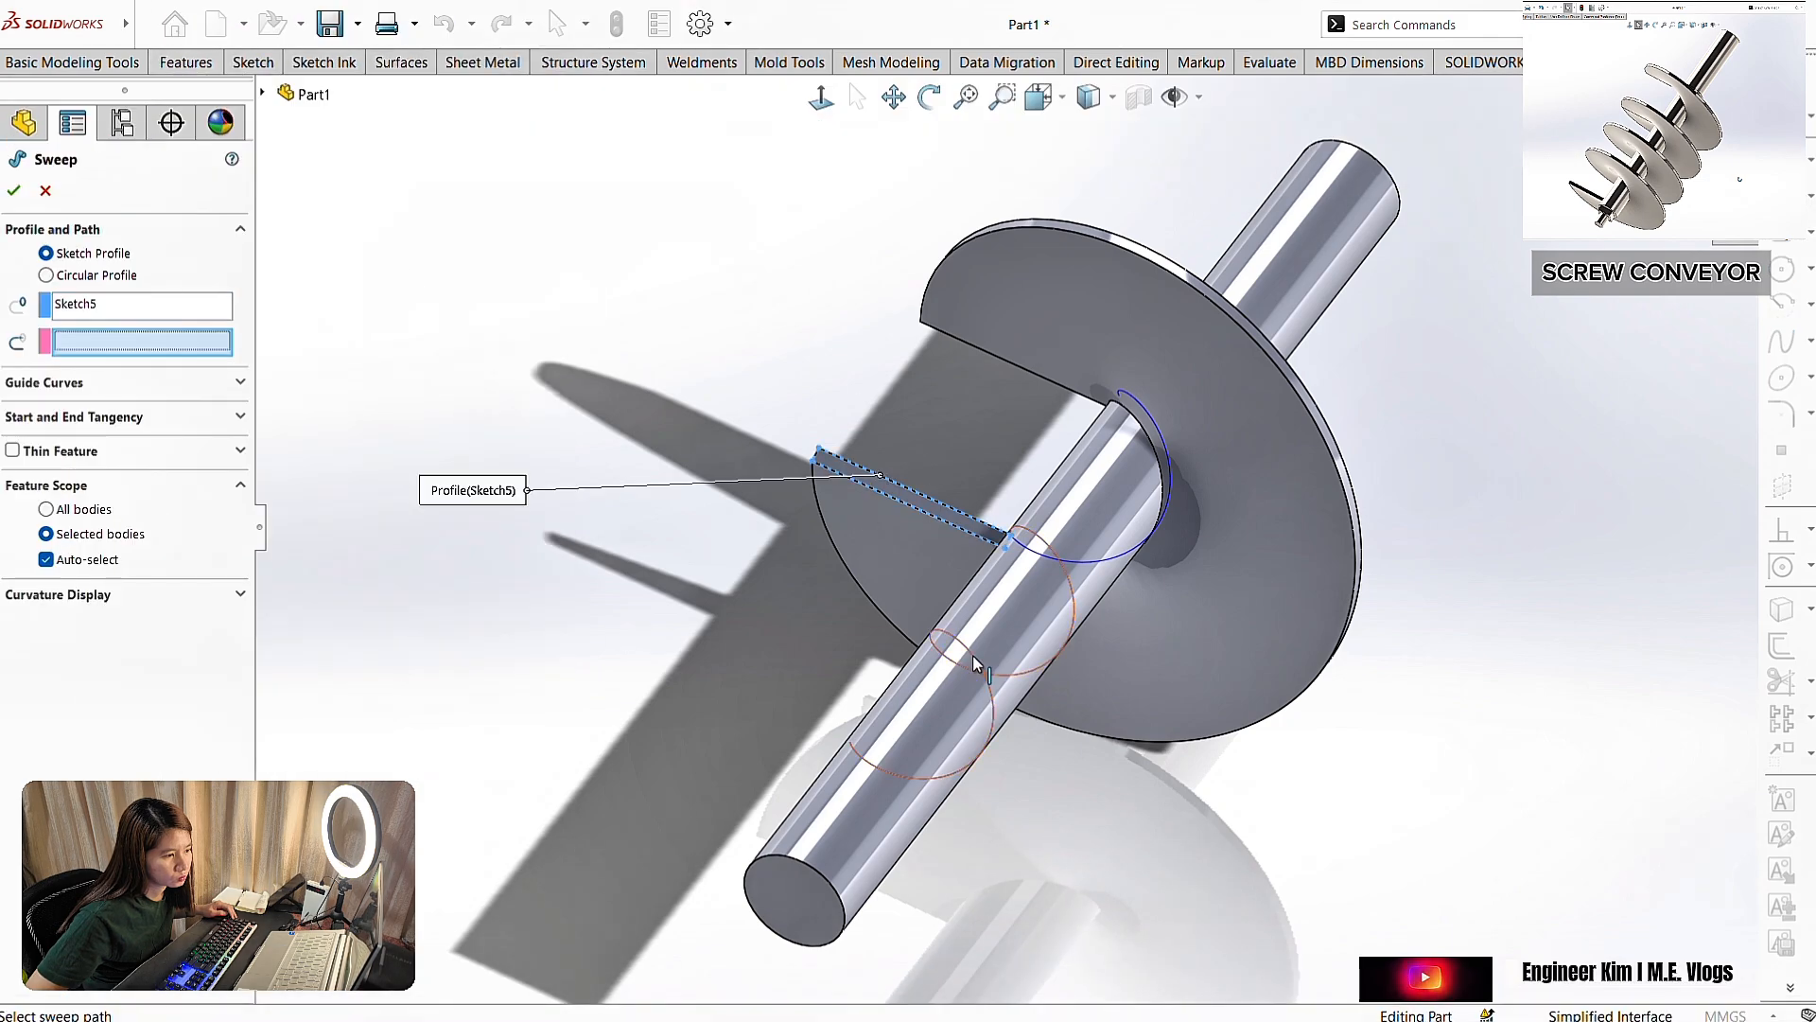
click(991, 709)
mouse_move(992, 710)
middle_down()
mouse_move(1195, 879)
mouse_move(1249, 582)
middle_up()
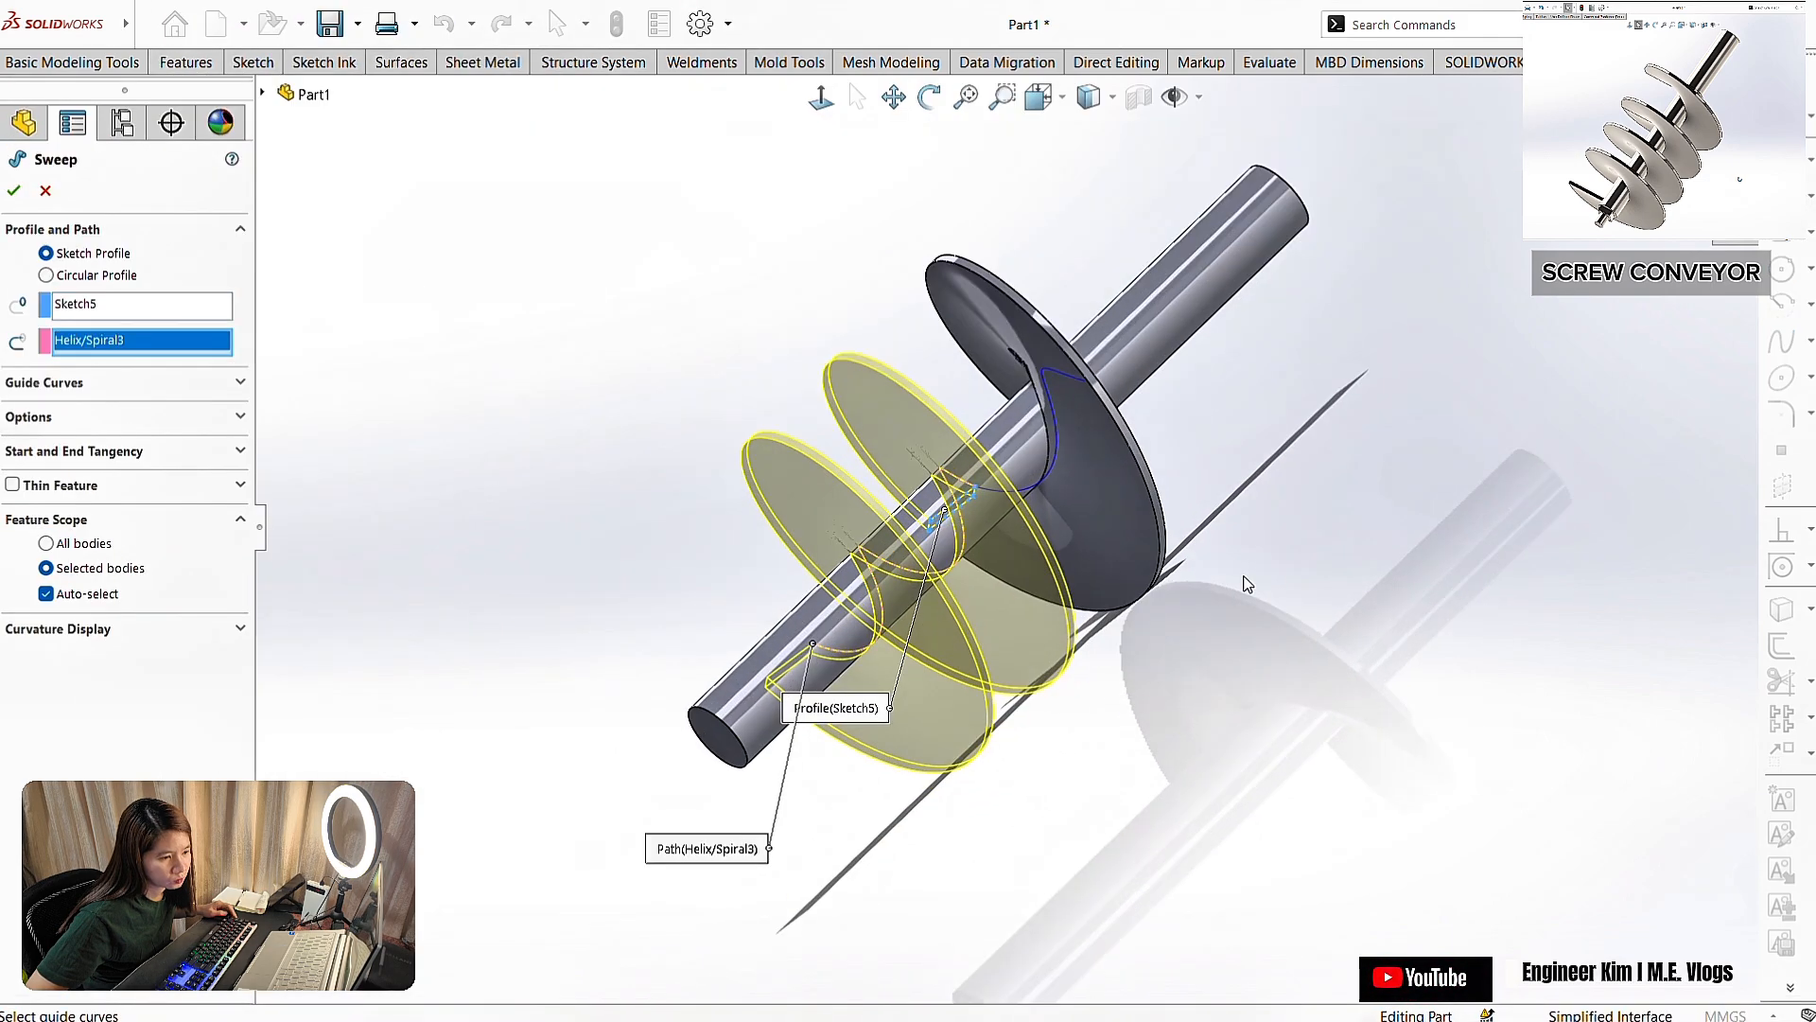
click(11, 200)
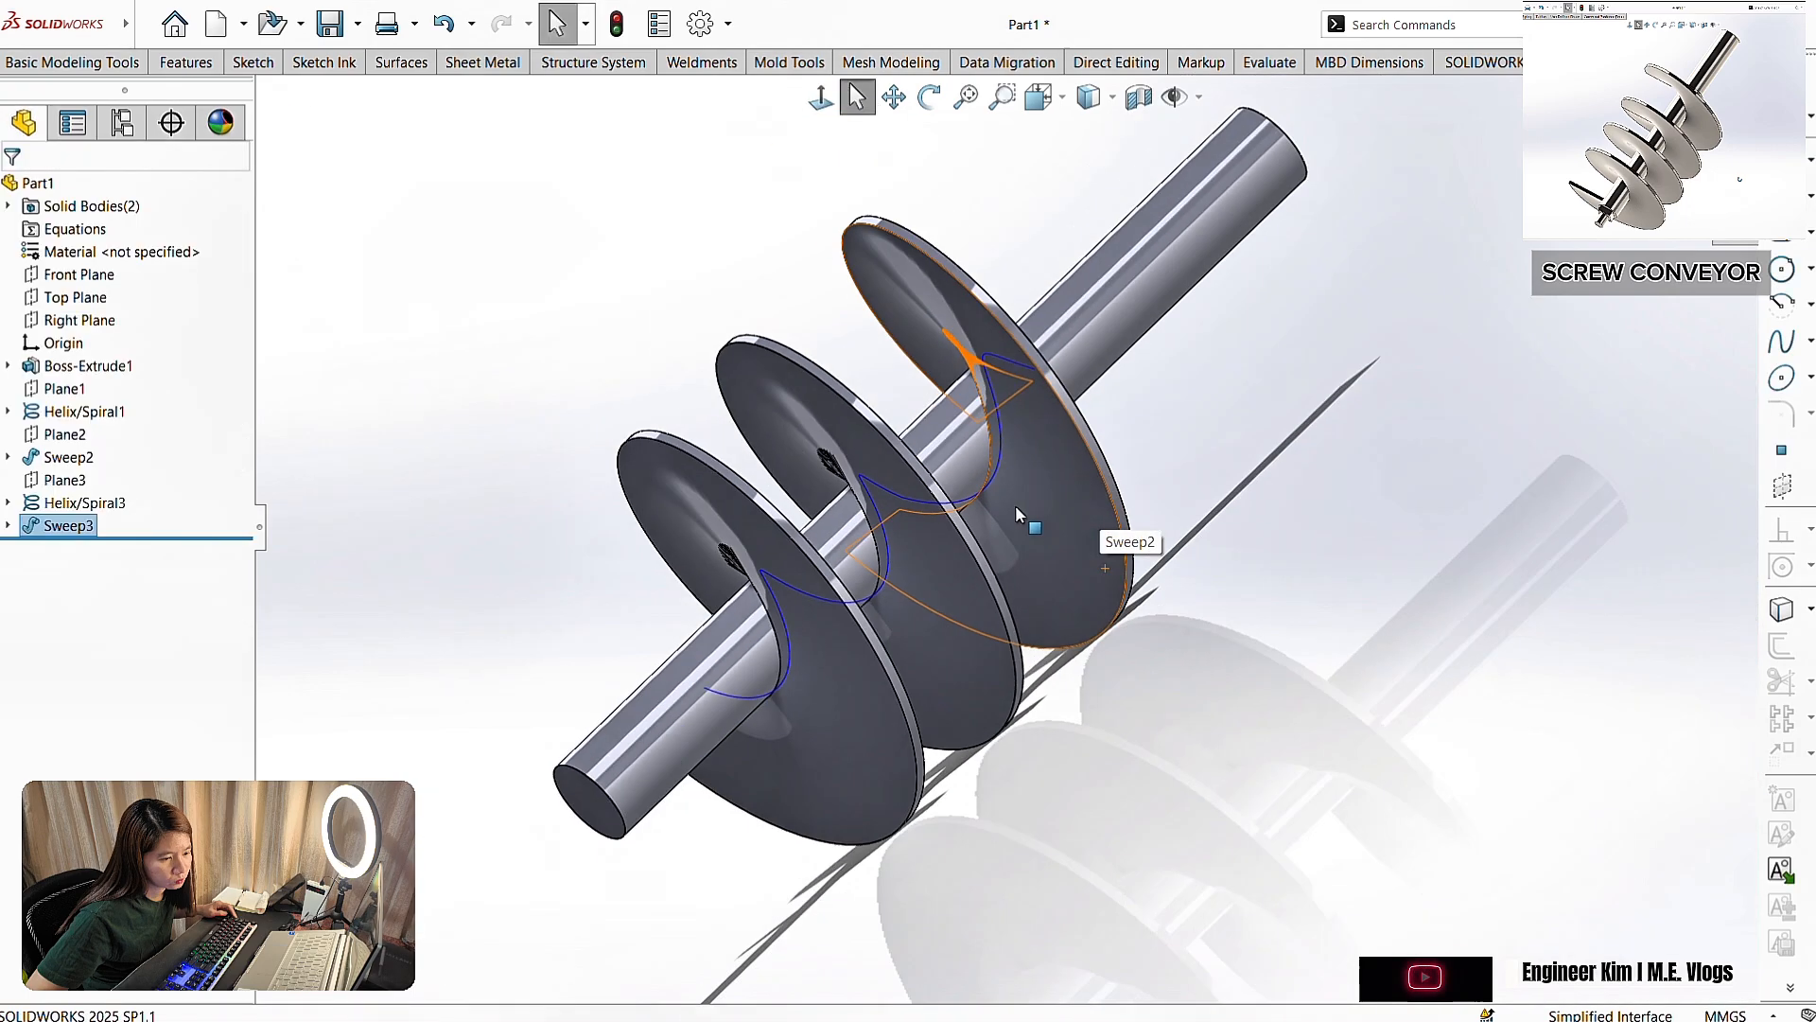
middle_drag(1034, 520, 933, 207)
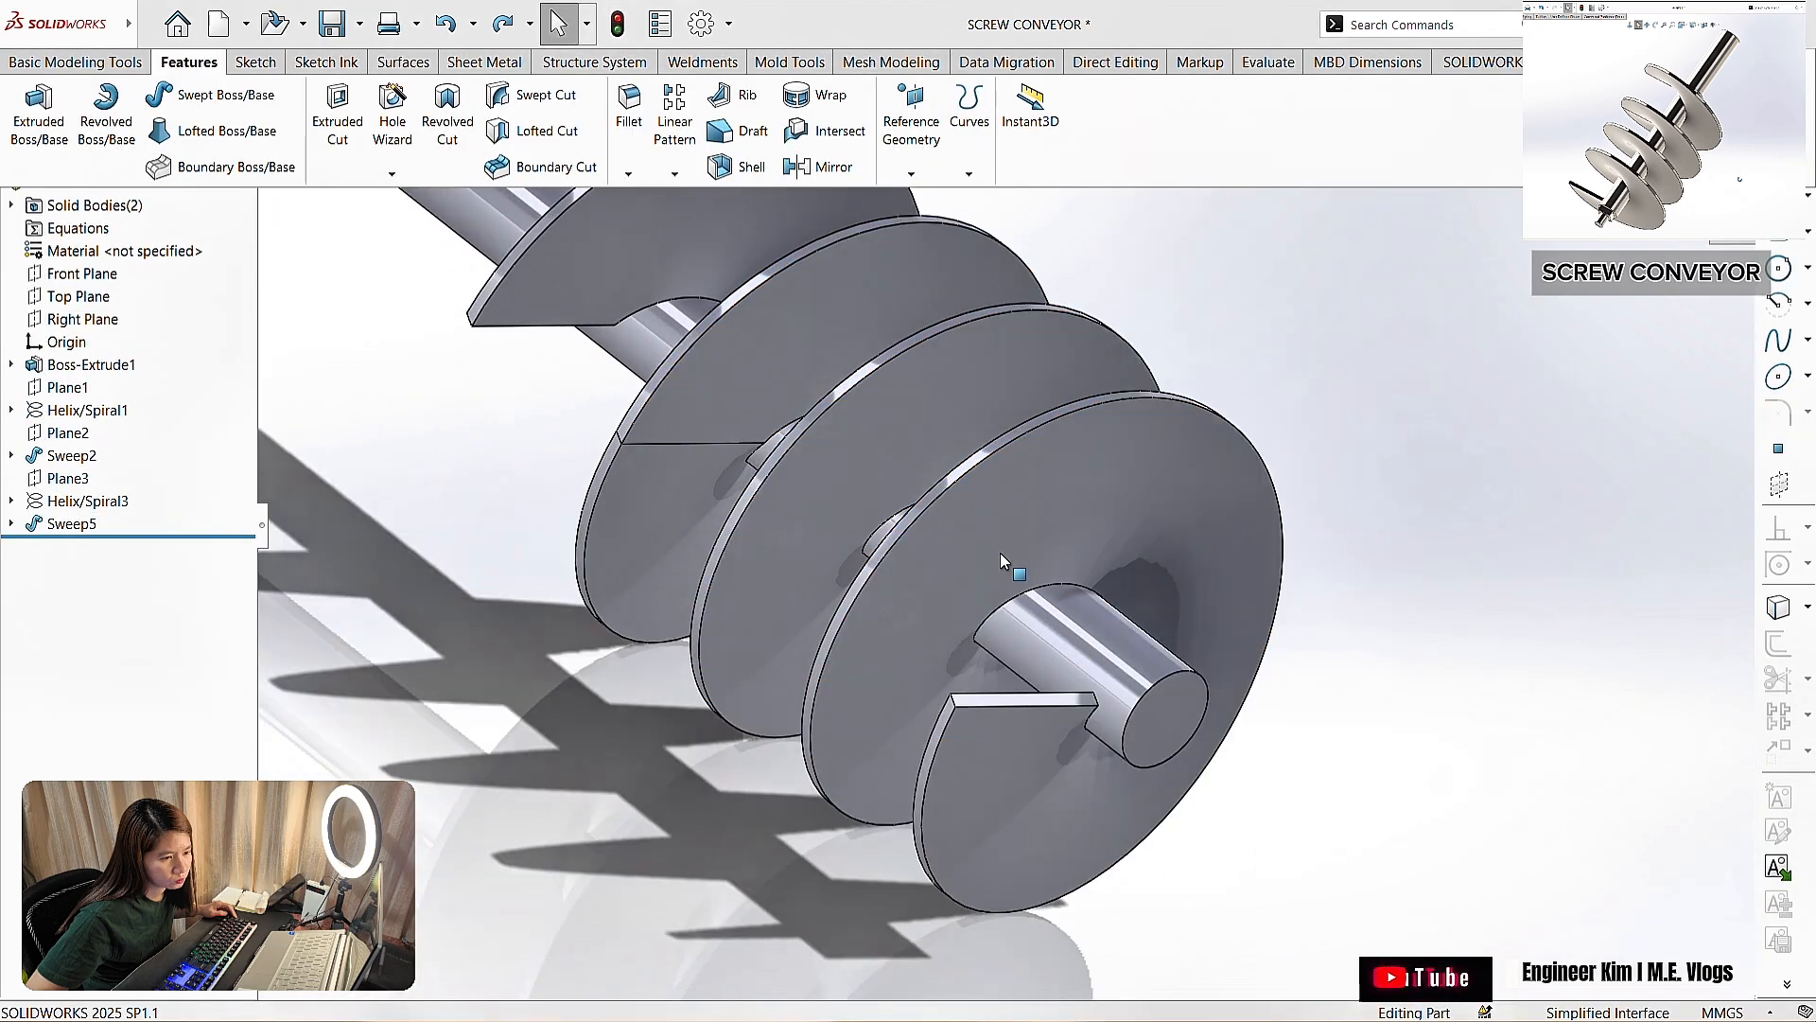
- Sketch a center rectangle about 10 mm high on the shaft's end face, centred on the origin
right_click(1117, 665)
click(1199, 521)
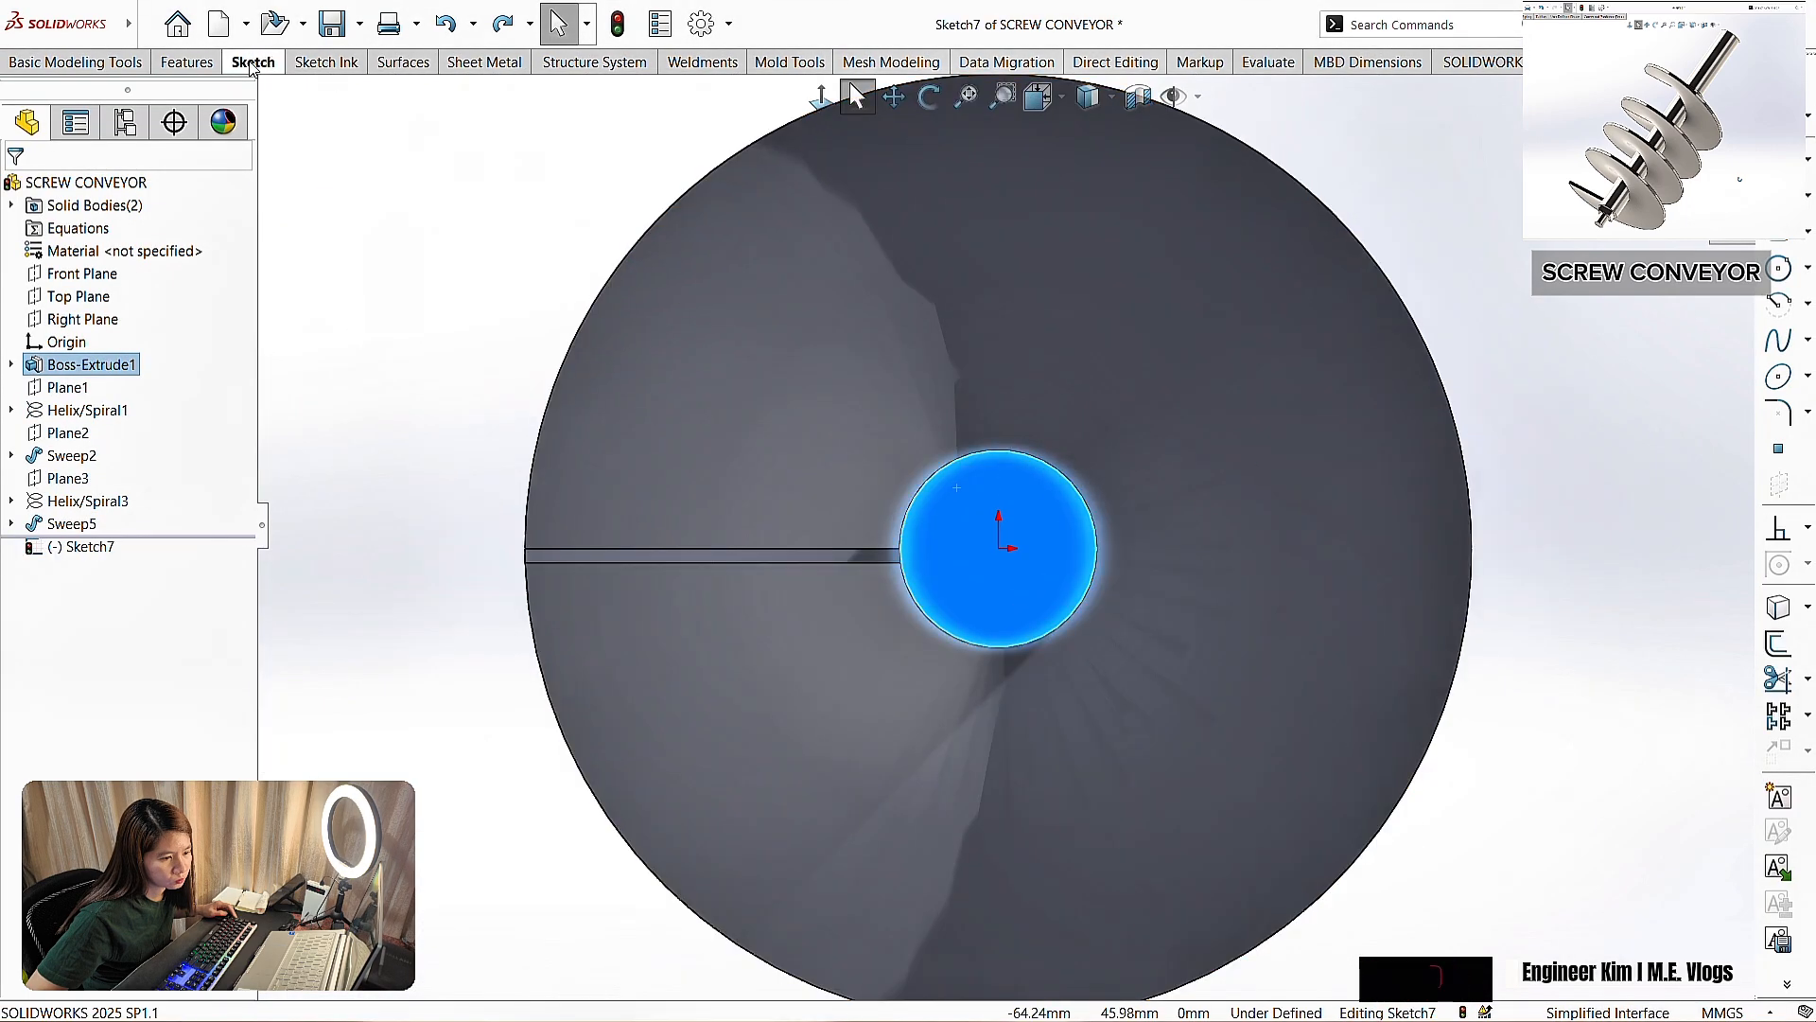
click(254, 62)
click(170, 131)
click(182, 185)
click(998, 548)
click(1066, 495)
key(Escape)
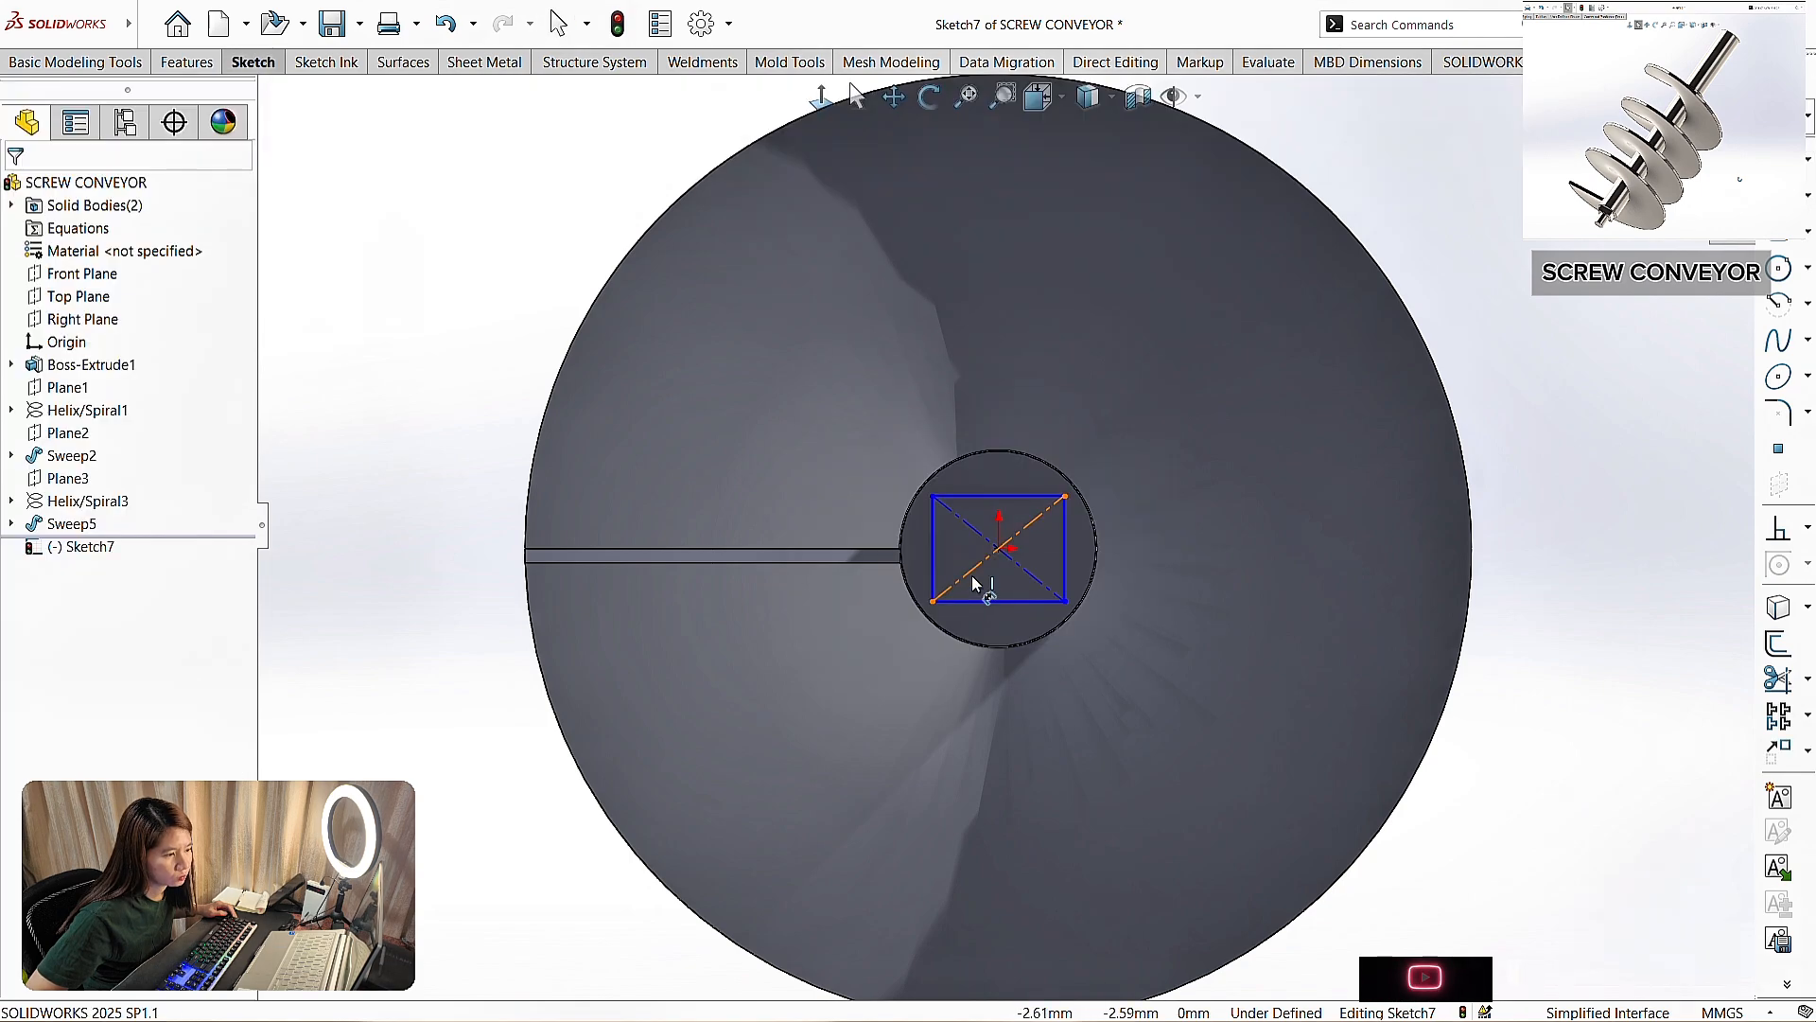
- Dimension the rectangle on the shaft end to 12 mm high and 12 mm wide
click(932, 560)
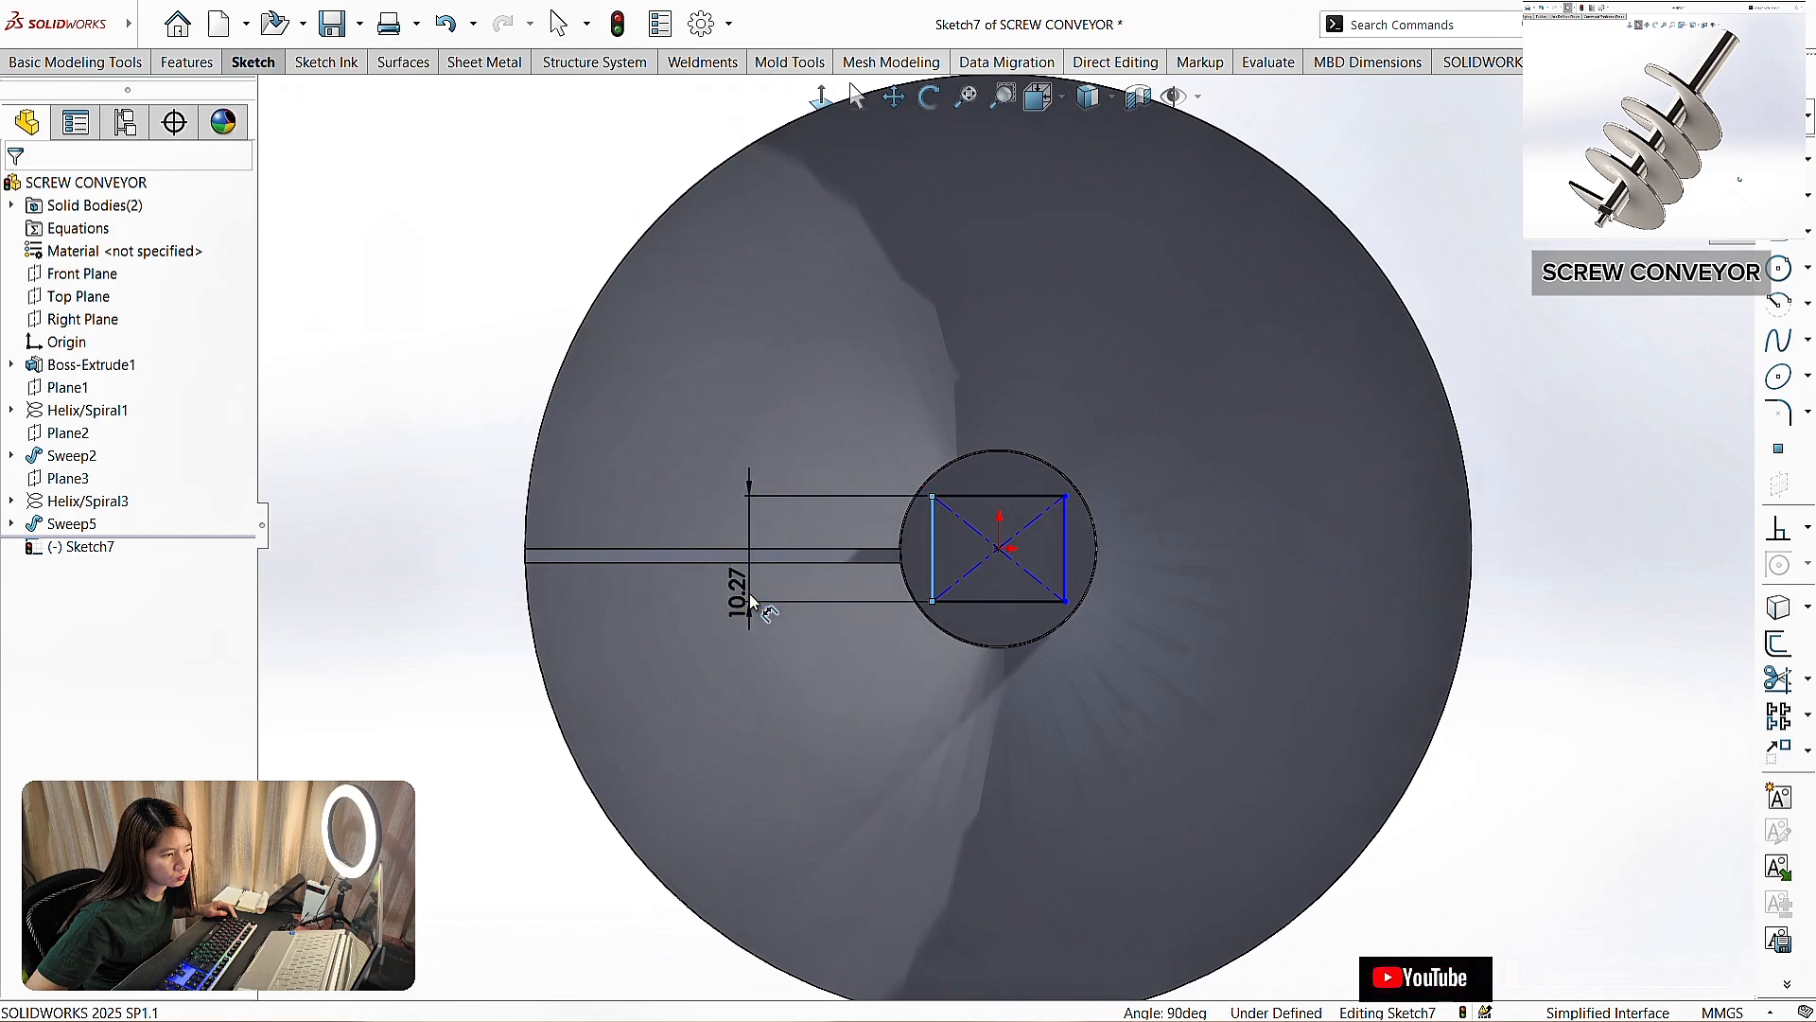
click(749, 600)
text(12)
key(Return)
click(998, 609)
click(1004, 716)
text(12)
key(Return)
- Extrude the 12 mm square 5 mm outward from the shaft end
click(188, 61)
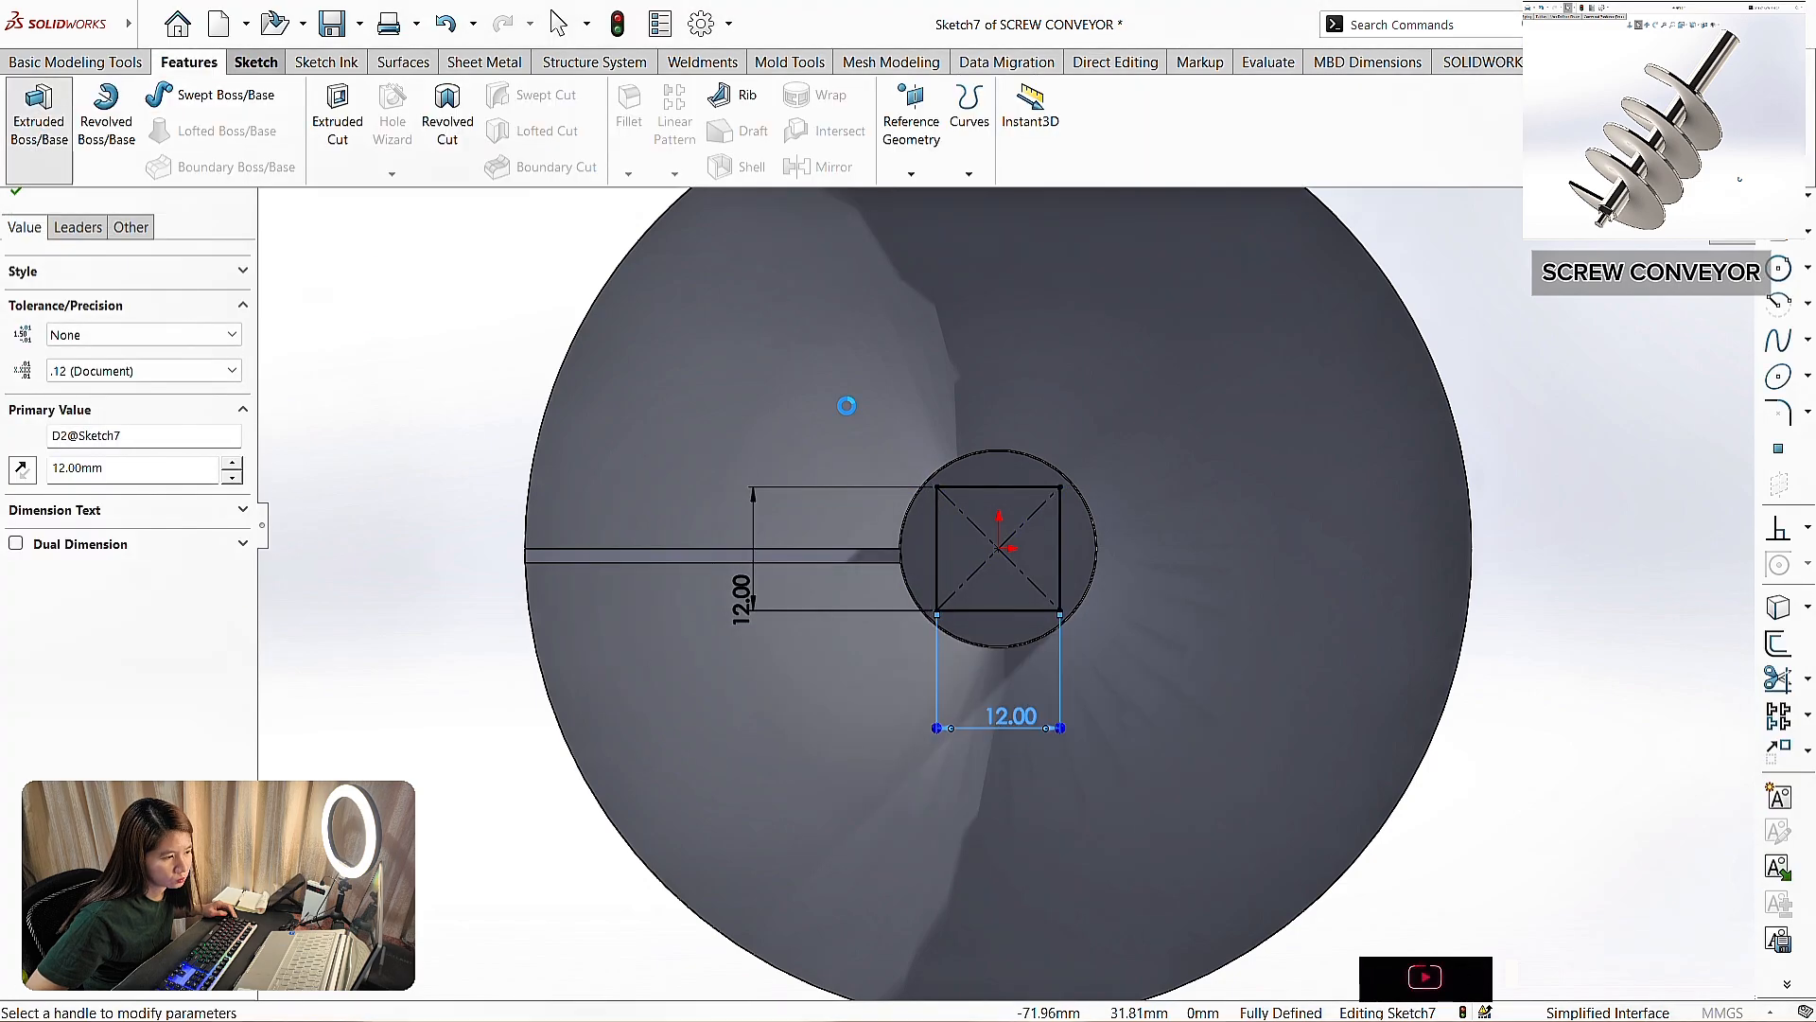
click(40, 133)
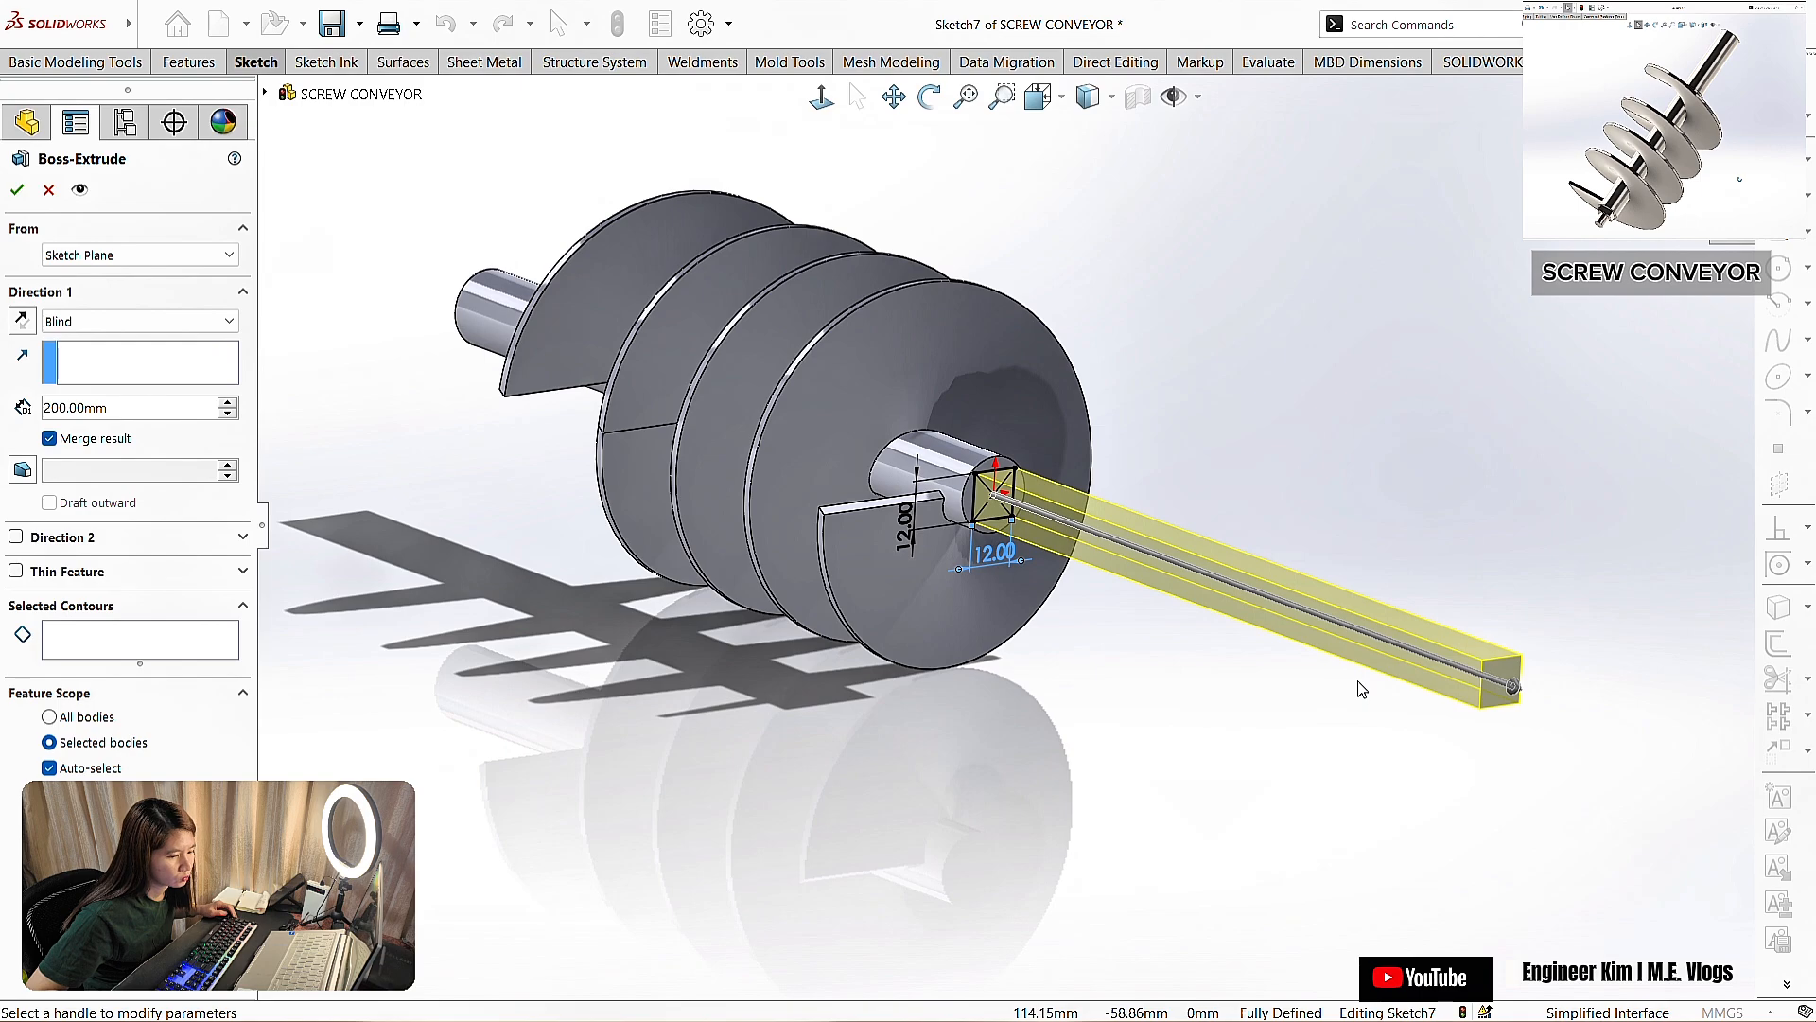
key(Return)
scroll(1110, 418, down, 2)
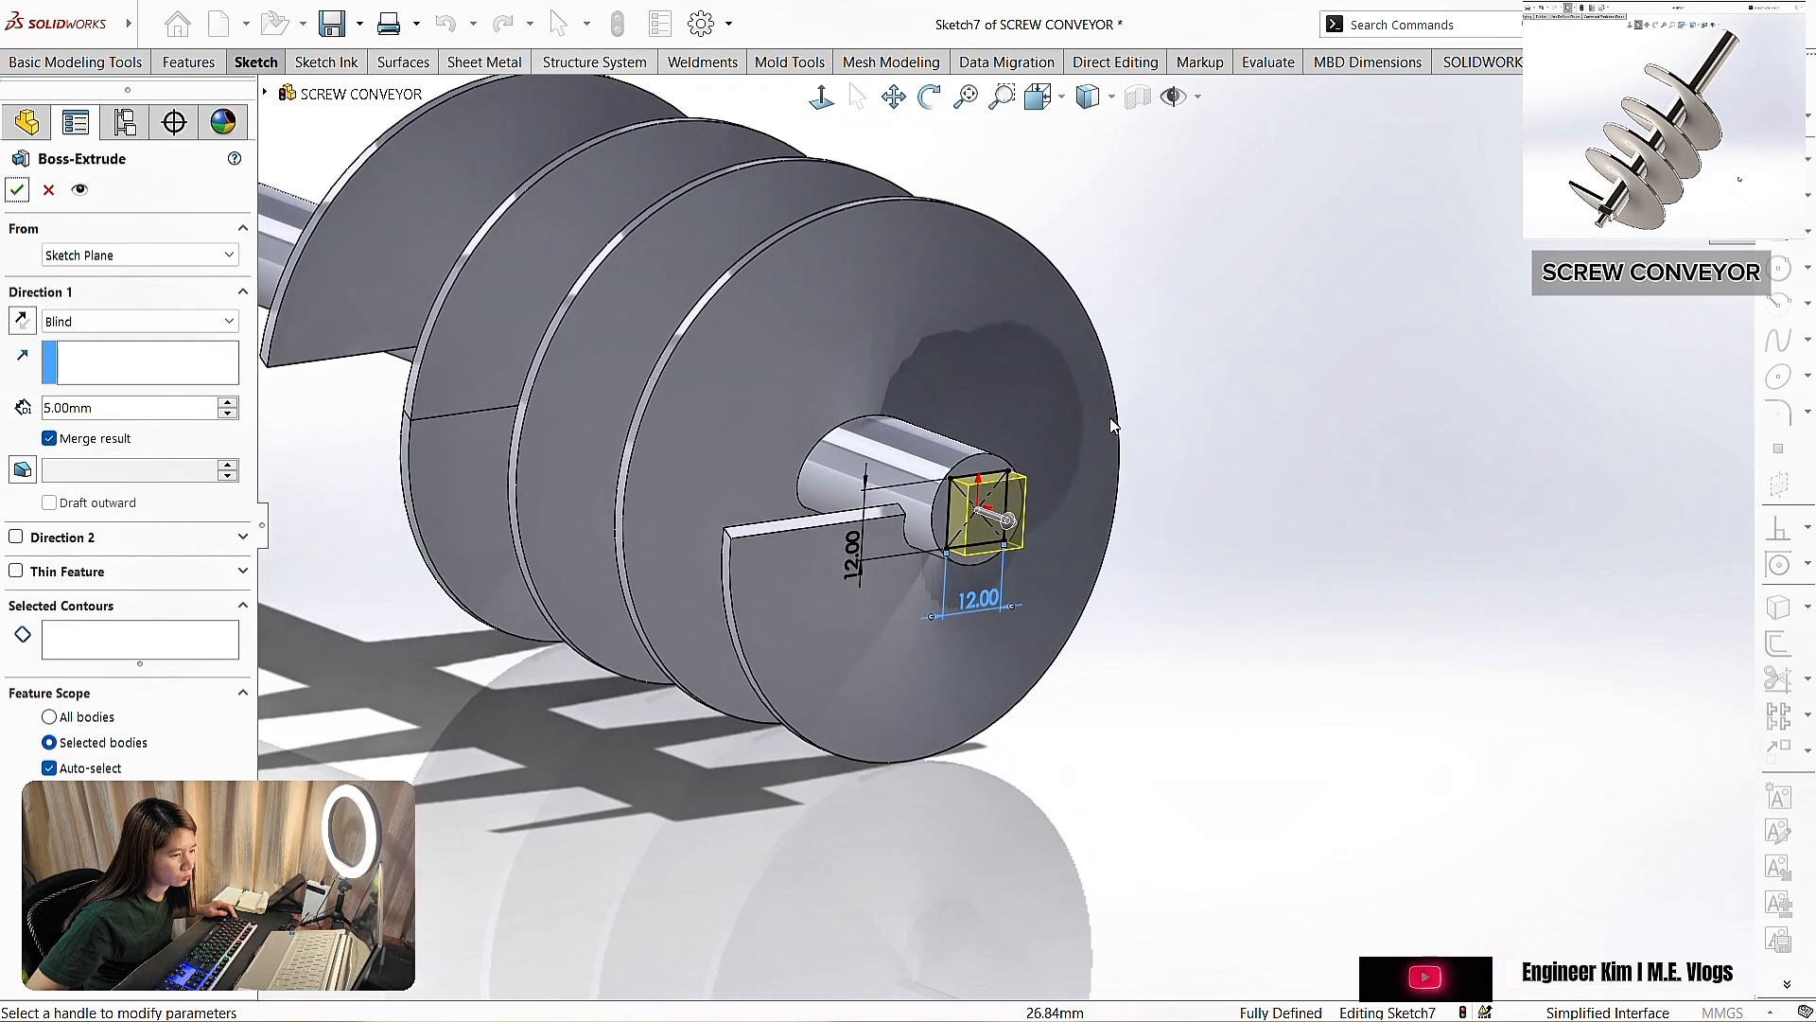
click(16, 190)
scroll(1135, 539, down, 2)
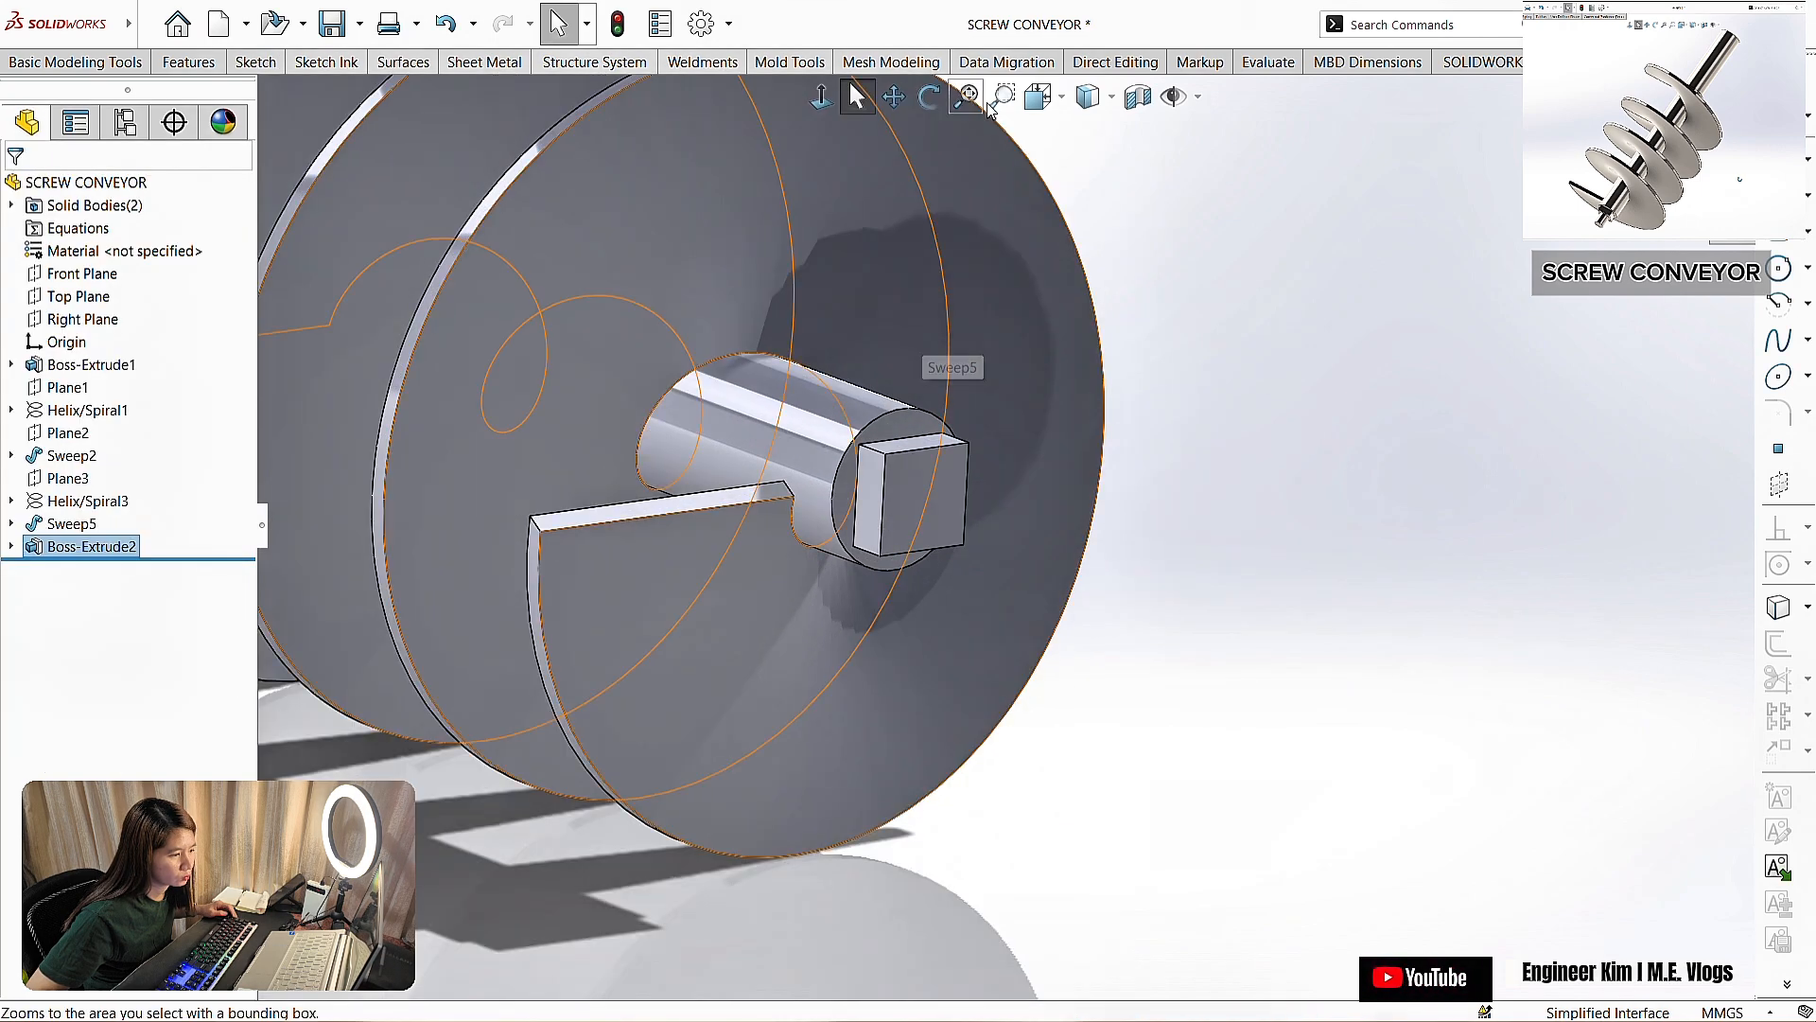
- Sketch a circle about 9.8 mm in diameter on the square boss's front face, centred on the origin
click(894, 96)
drag(939, 516, 1213, 671)
scroll(1212, 670, down, 1)
scroll(1213, 670, up, 1)
click(894, 96)
right_click(1073, 575)
click(1123, 550)
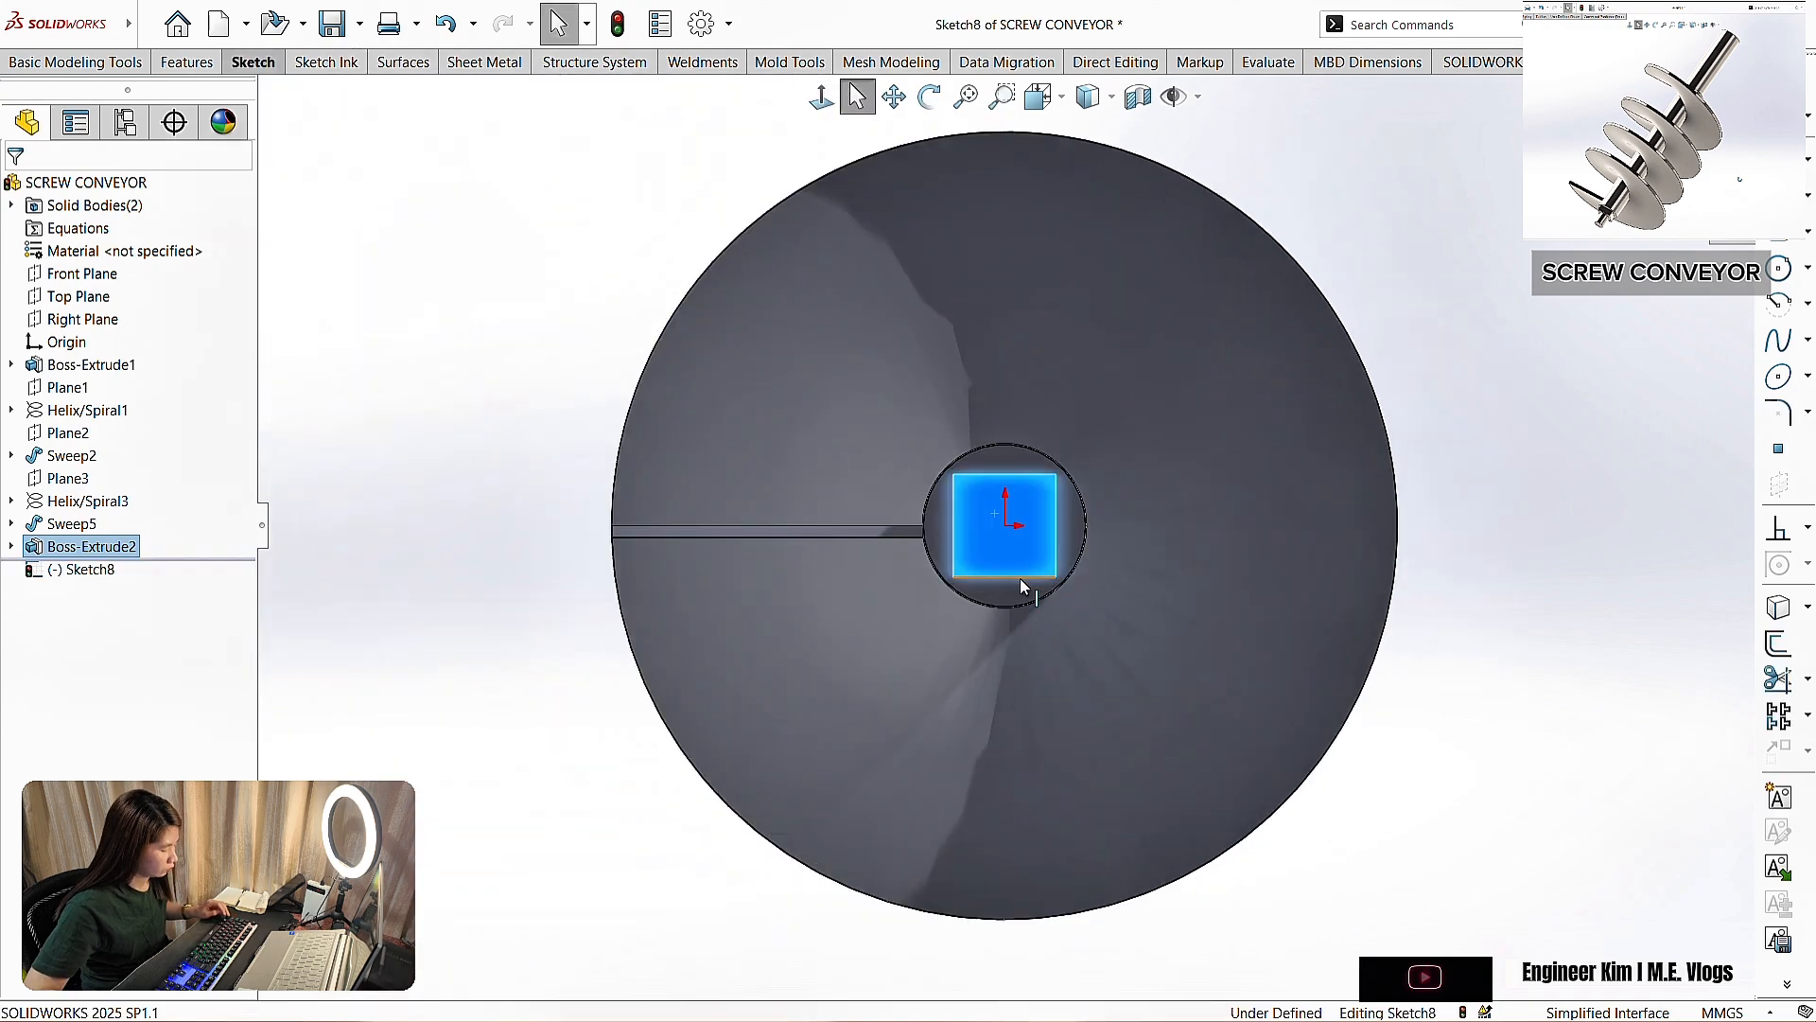
click(254, 63)
click(196, 96)
click(1004, 525)
click(1047, 525)
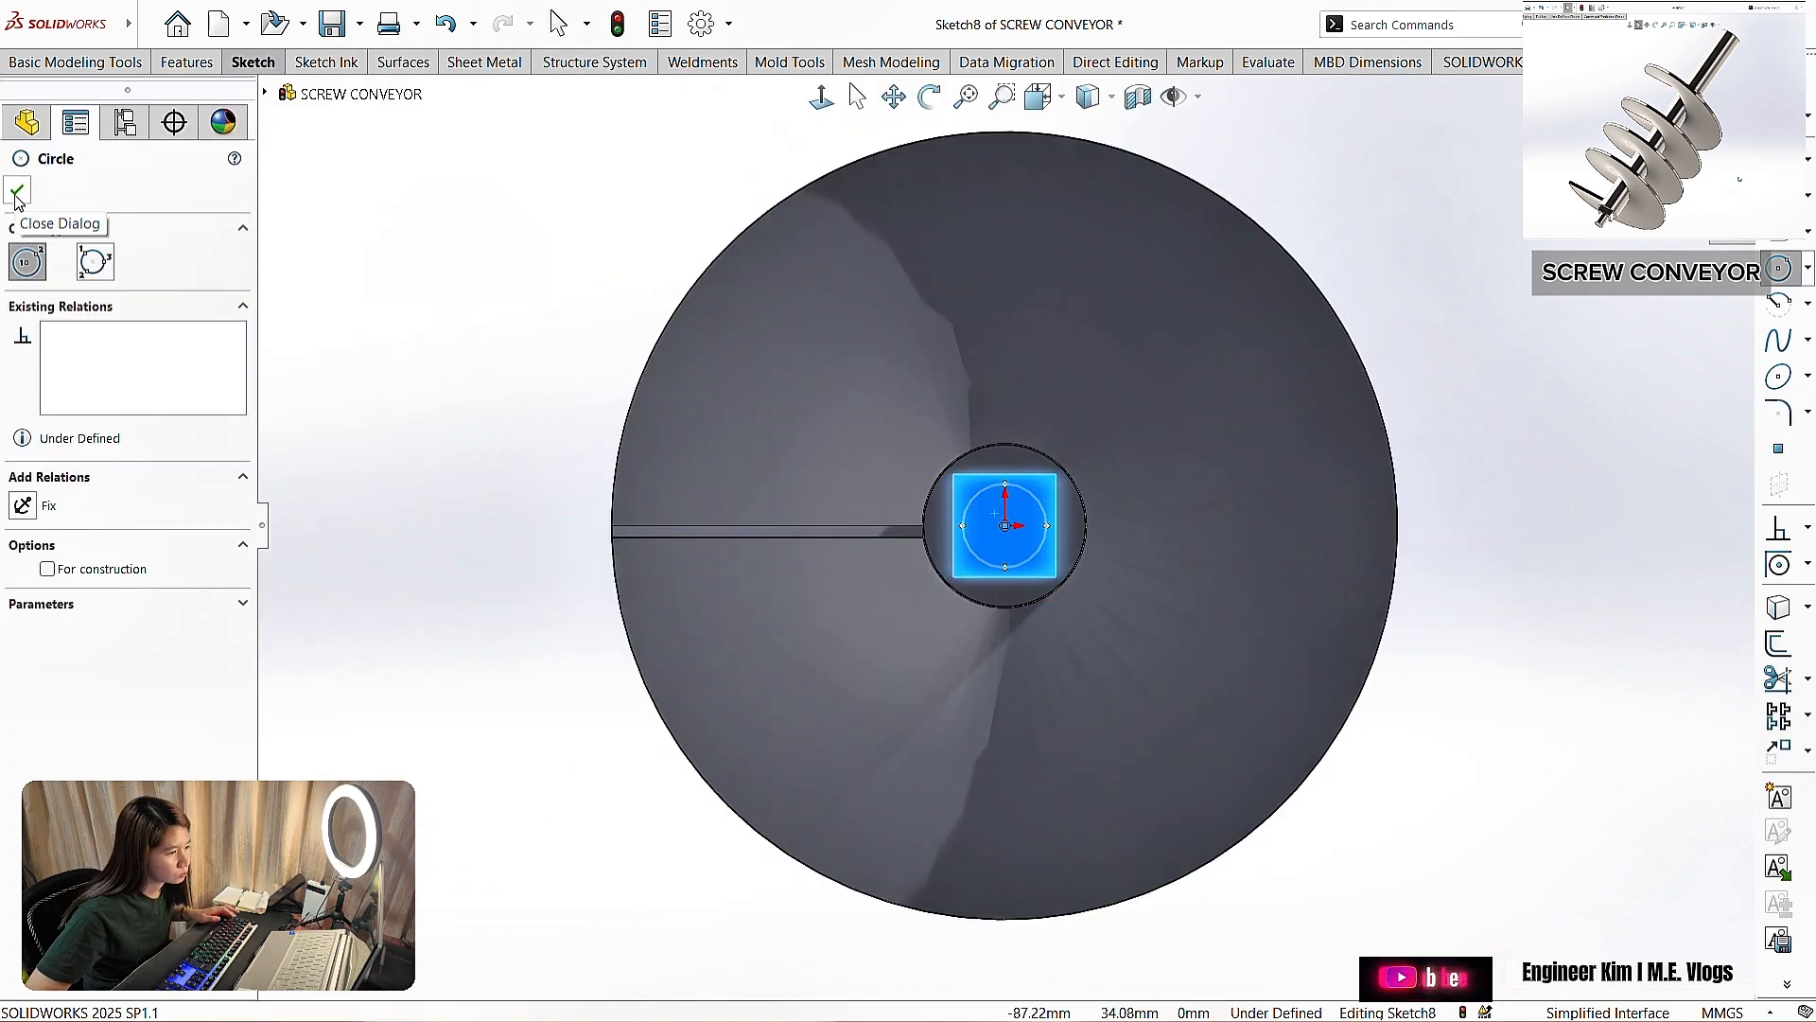
click(14, 208)
- Set the circle's diameter to 9 mm
click(253, 63)
click(83, 109)
click(1046, 513)
scroll(1104, 501, down, 1)
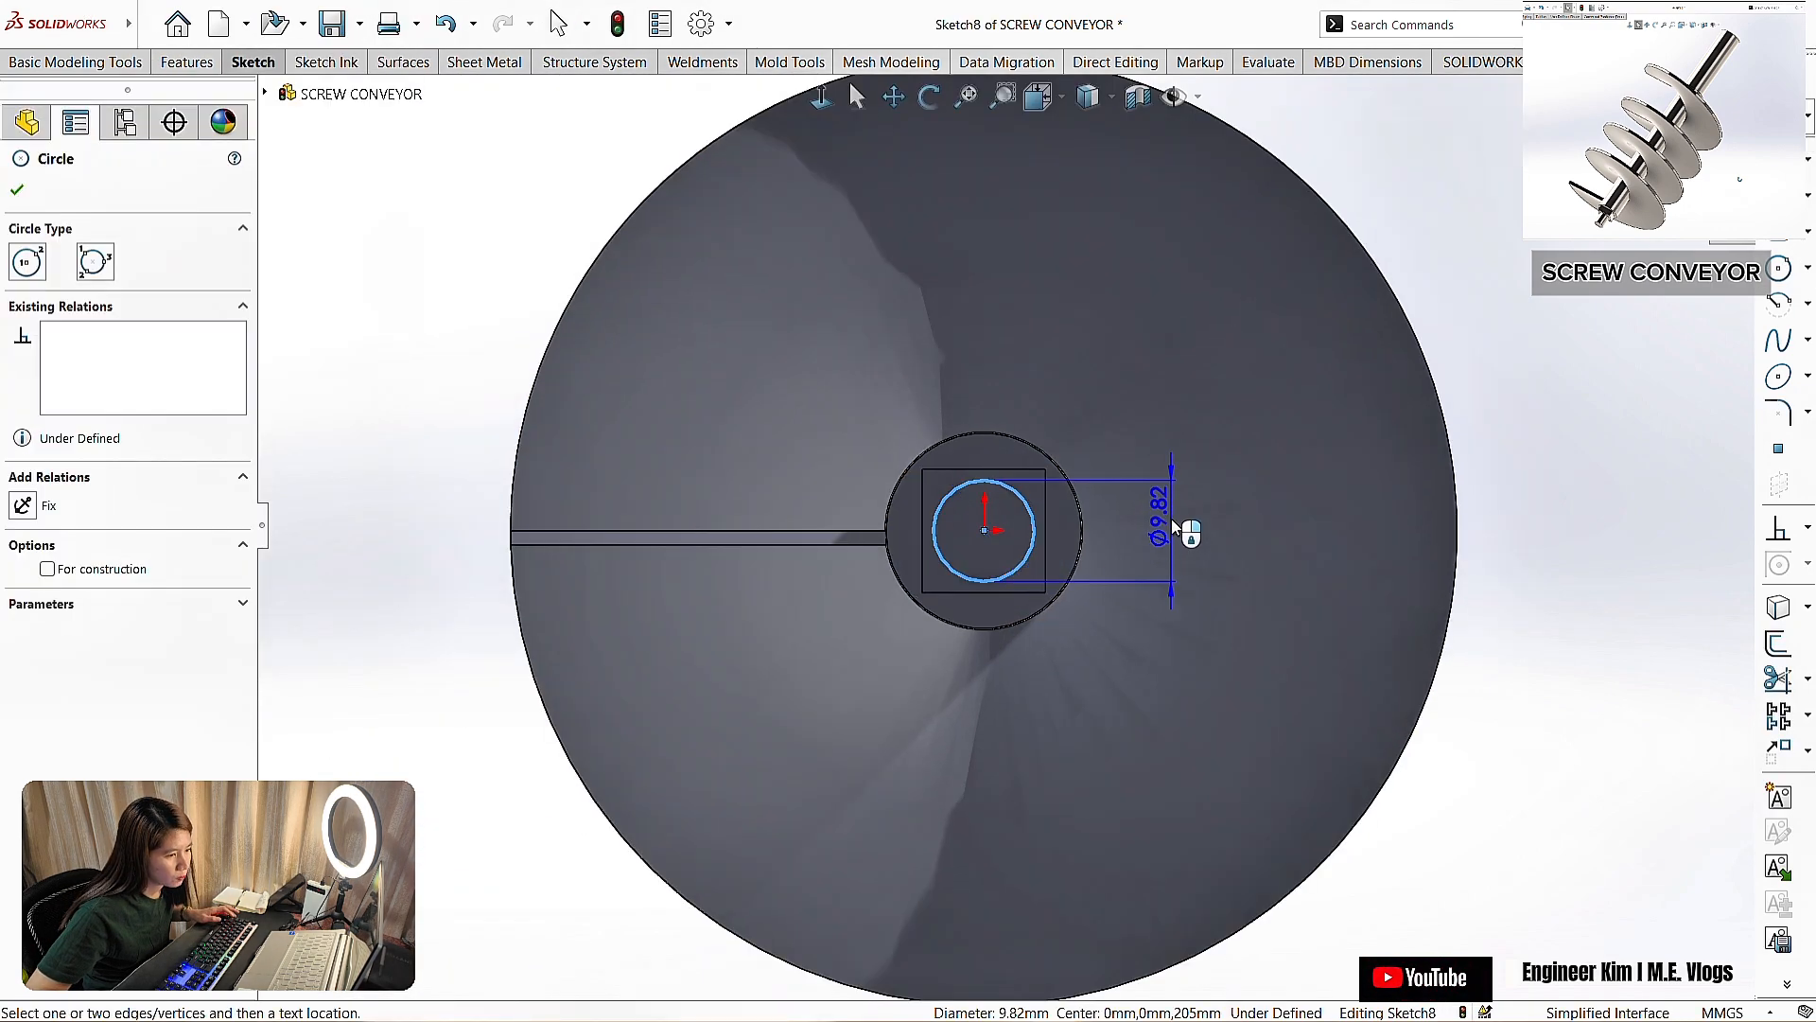
click(1173, 523)
text(9)
key(Return)
click(17, 192)
- Extrude the circle 10 mm from the square boss and save the screw conveyor part
click(188, 63)
click(39, 122)
middle_drag(1211, 407, 1364, 581)
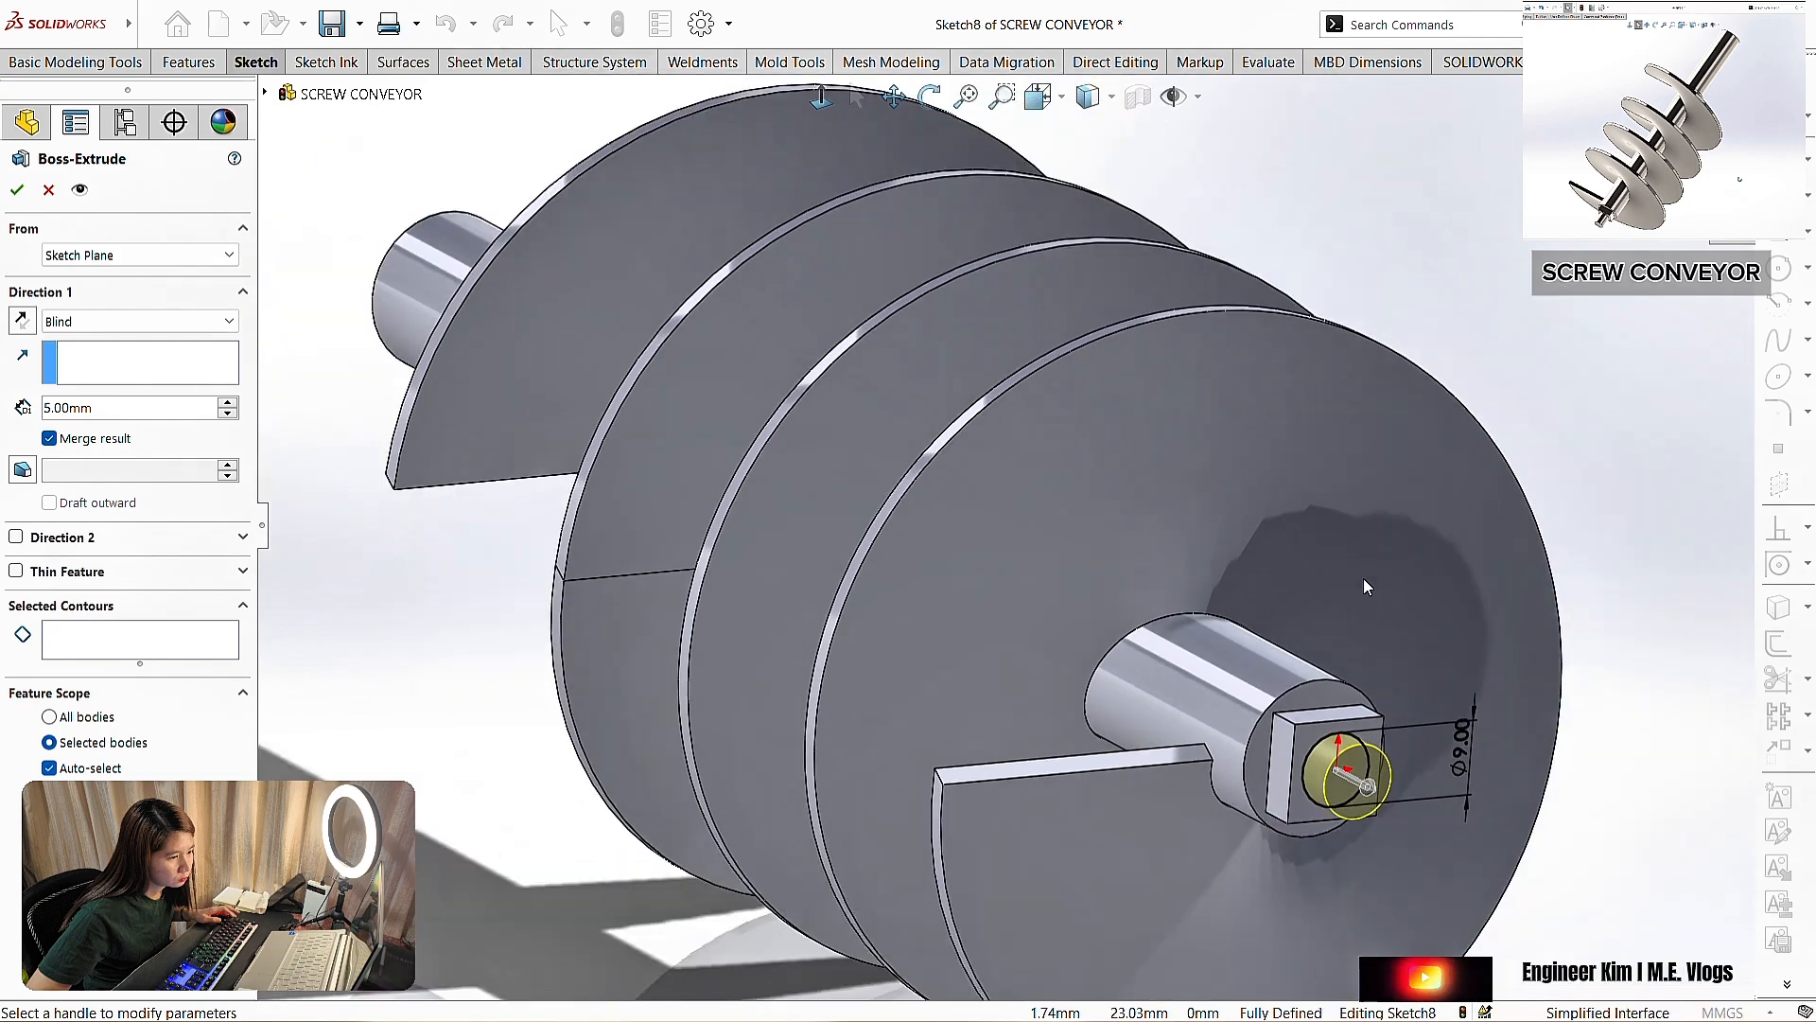
double_click(68, 407)
text(10)
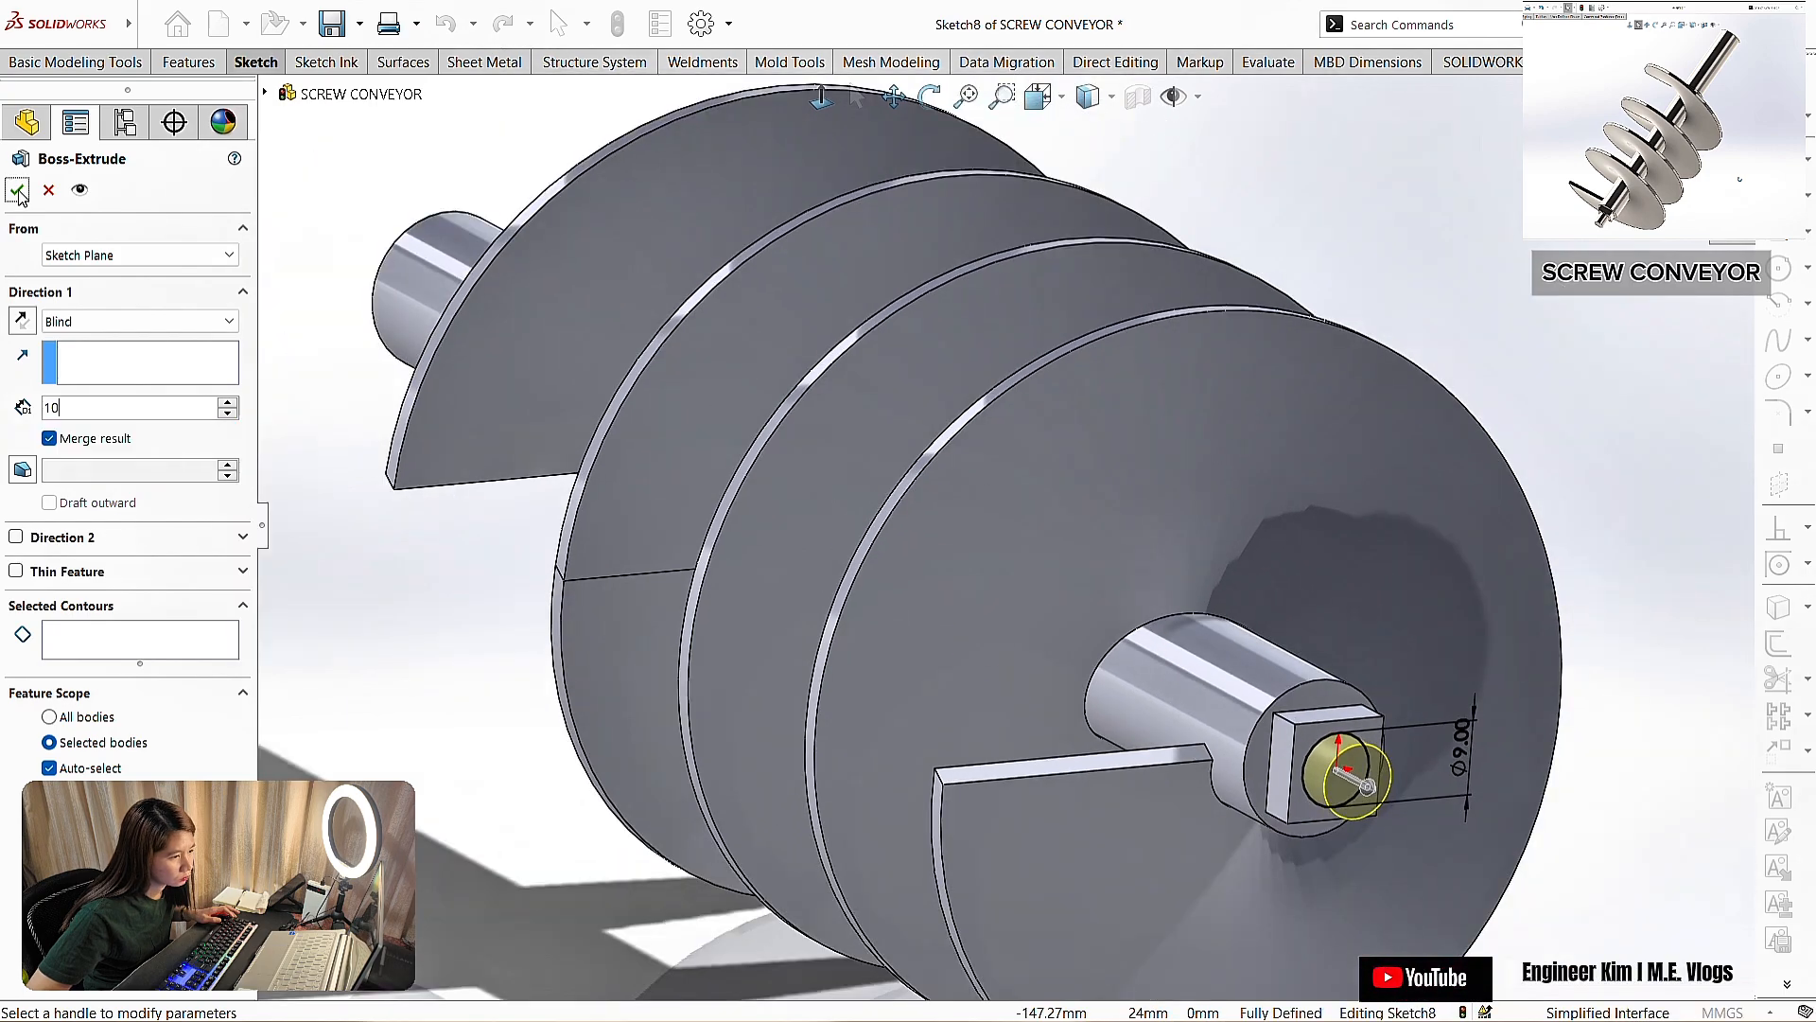
click(17, 190)
key(ctrl+s)
middle_drag(1523, 754, 1211, 853)
scroll(1234, 757, down, 3)
scroll(1235, 758, up, 5)
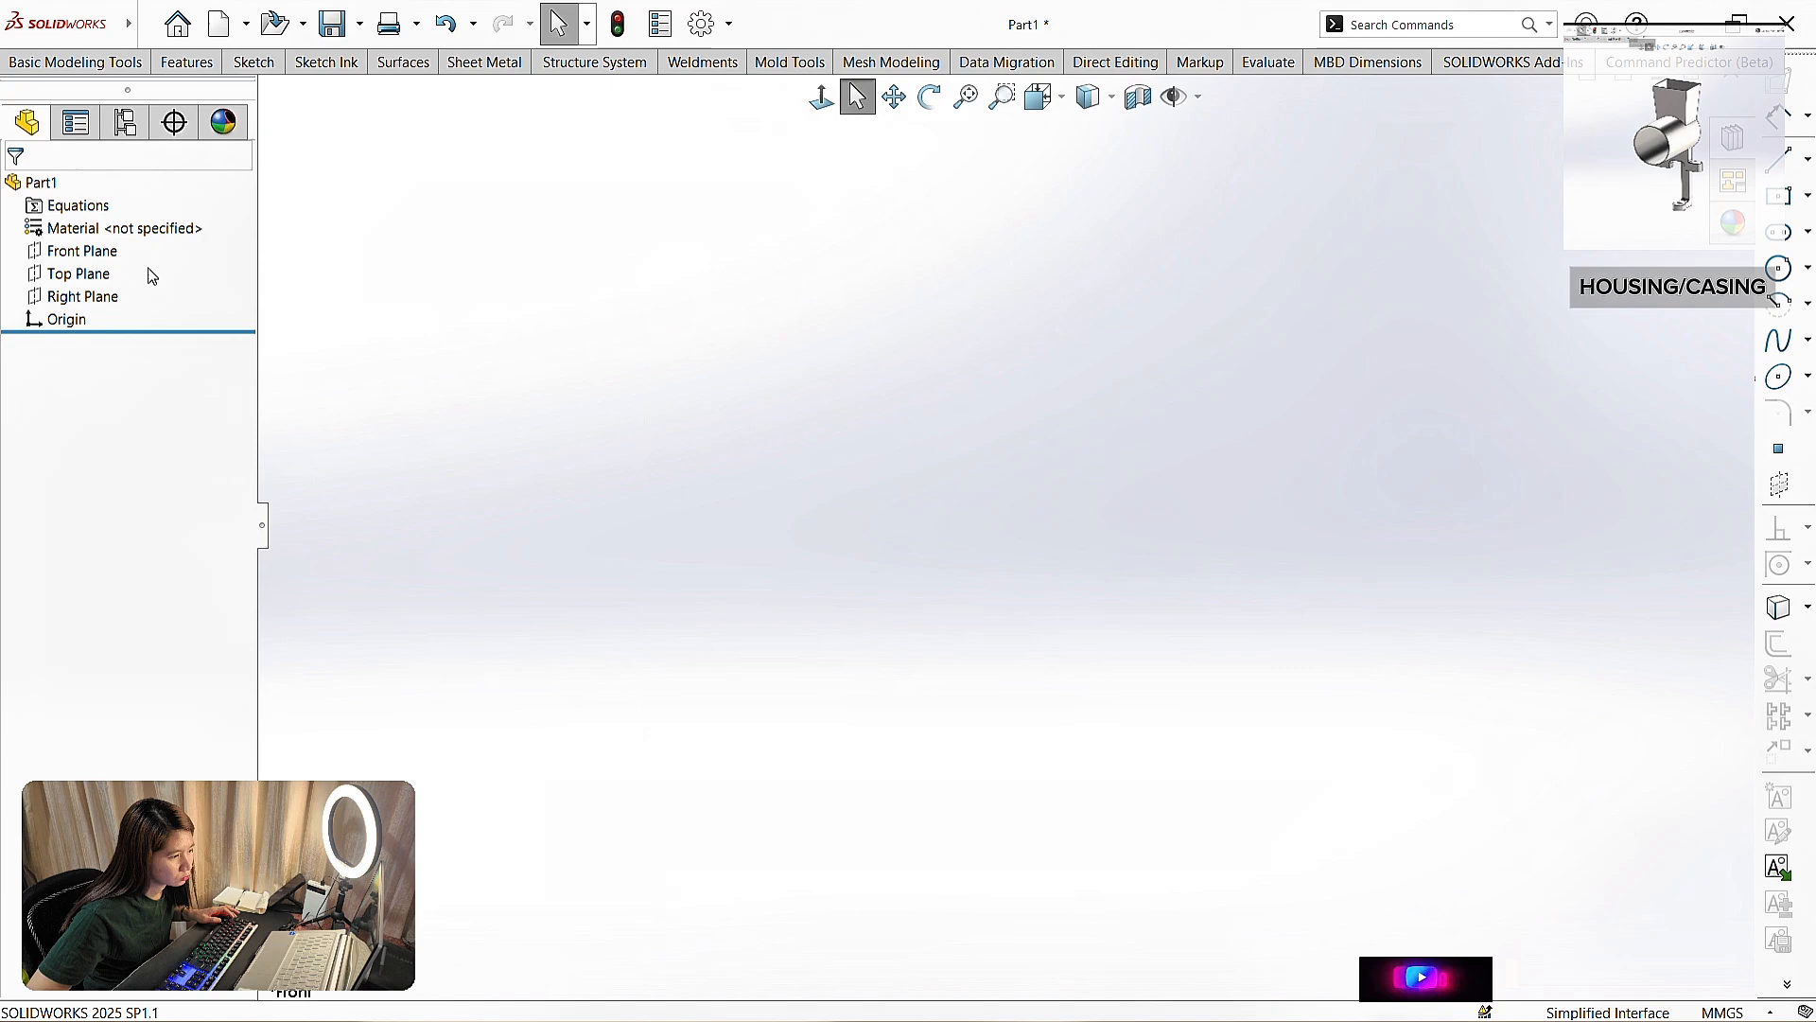
- Sketch a circle on the Front Plane, centred on the origin
click(82, 251)
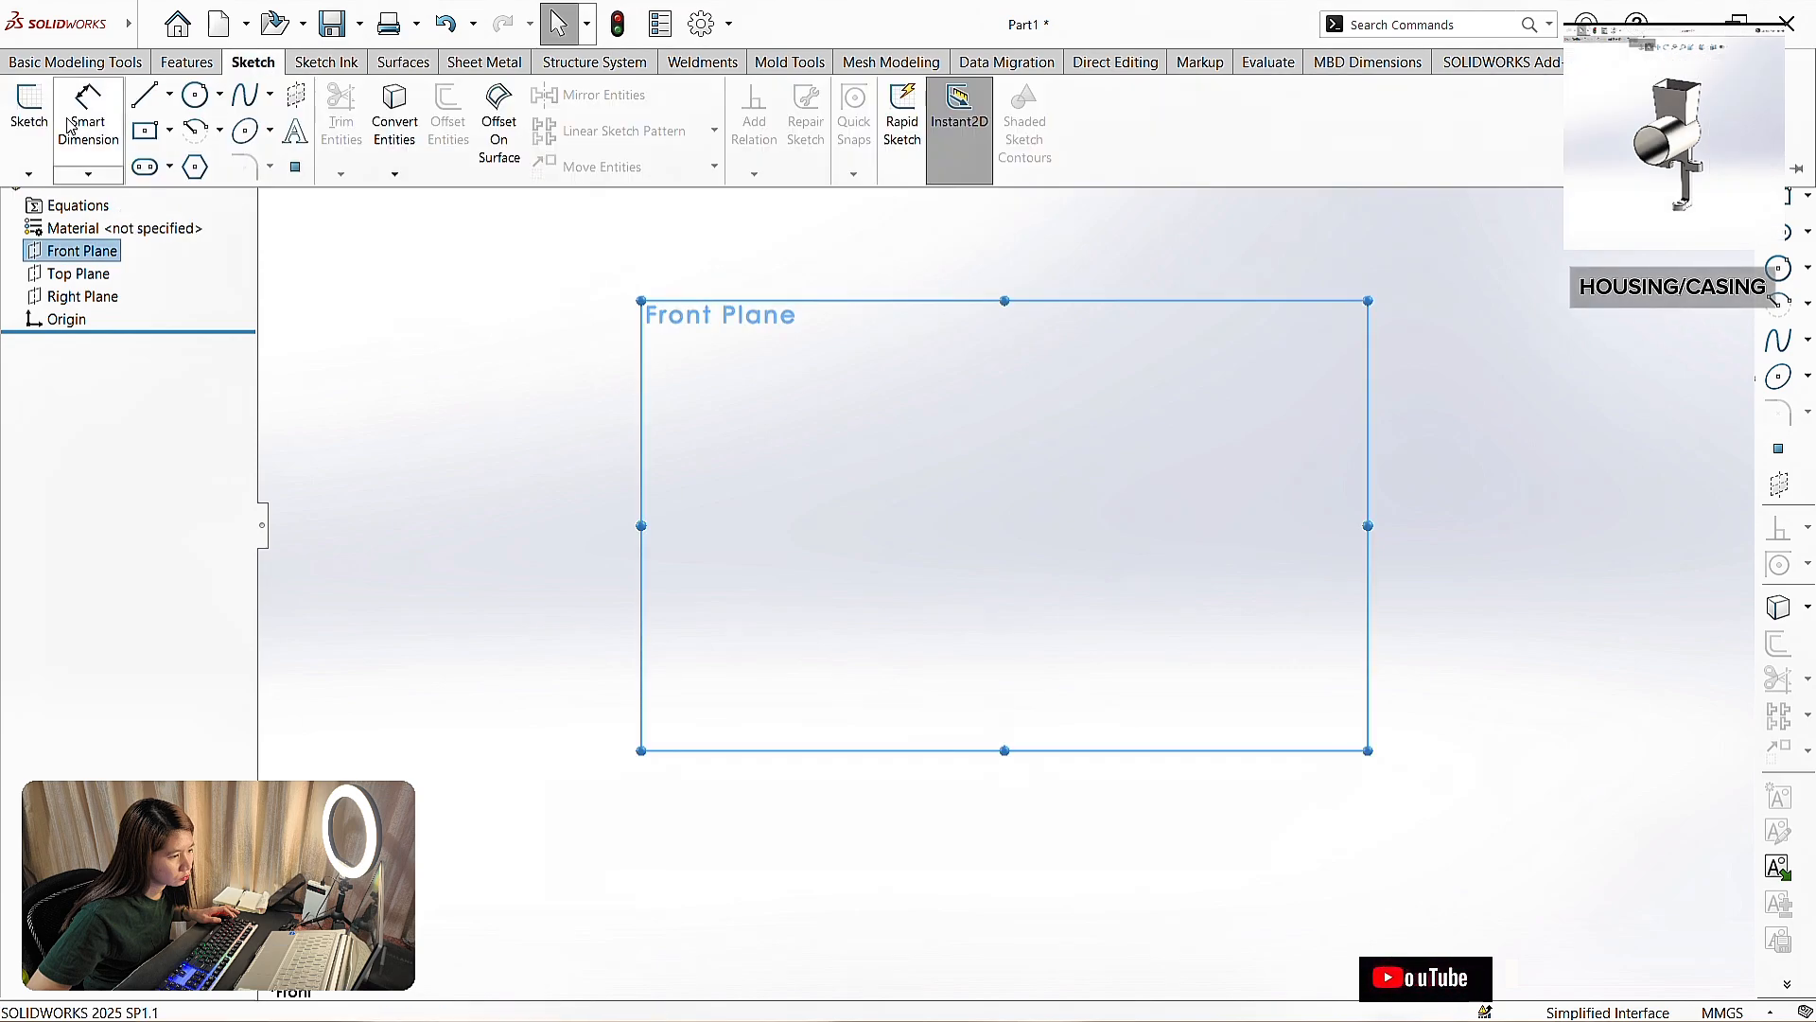
click(254, 63)
click(279, 65)
click(192, 91)
click(1004, 525)
click(782, 519)
click(17, 191)
- Set the circle's diameter to 95 mm
click(253, 62)
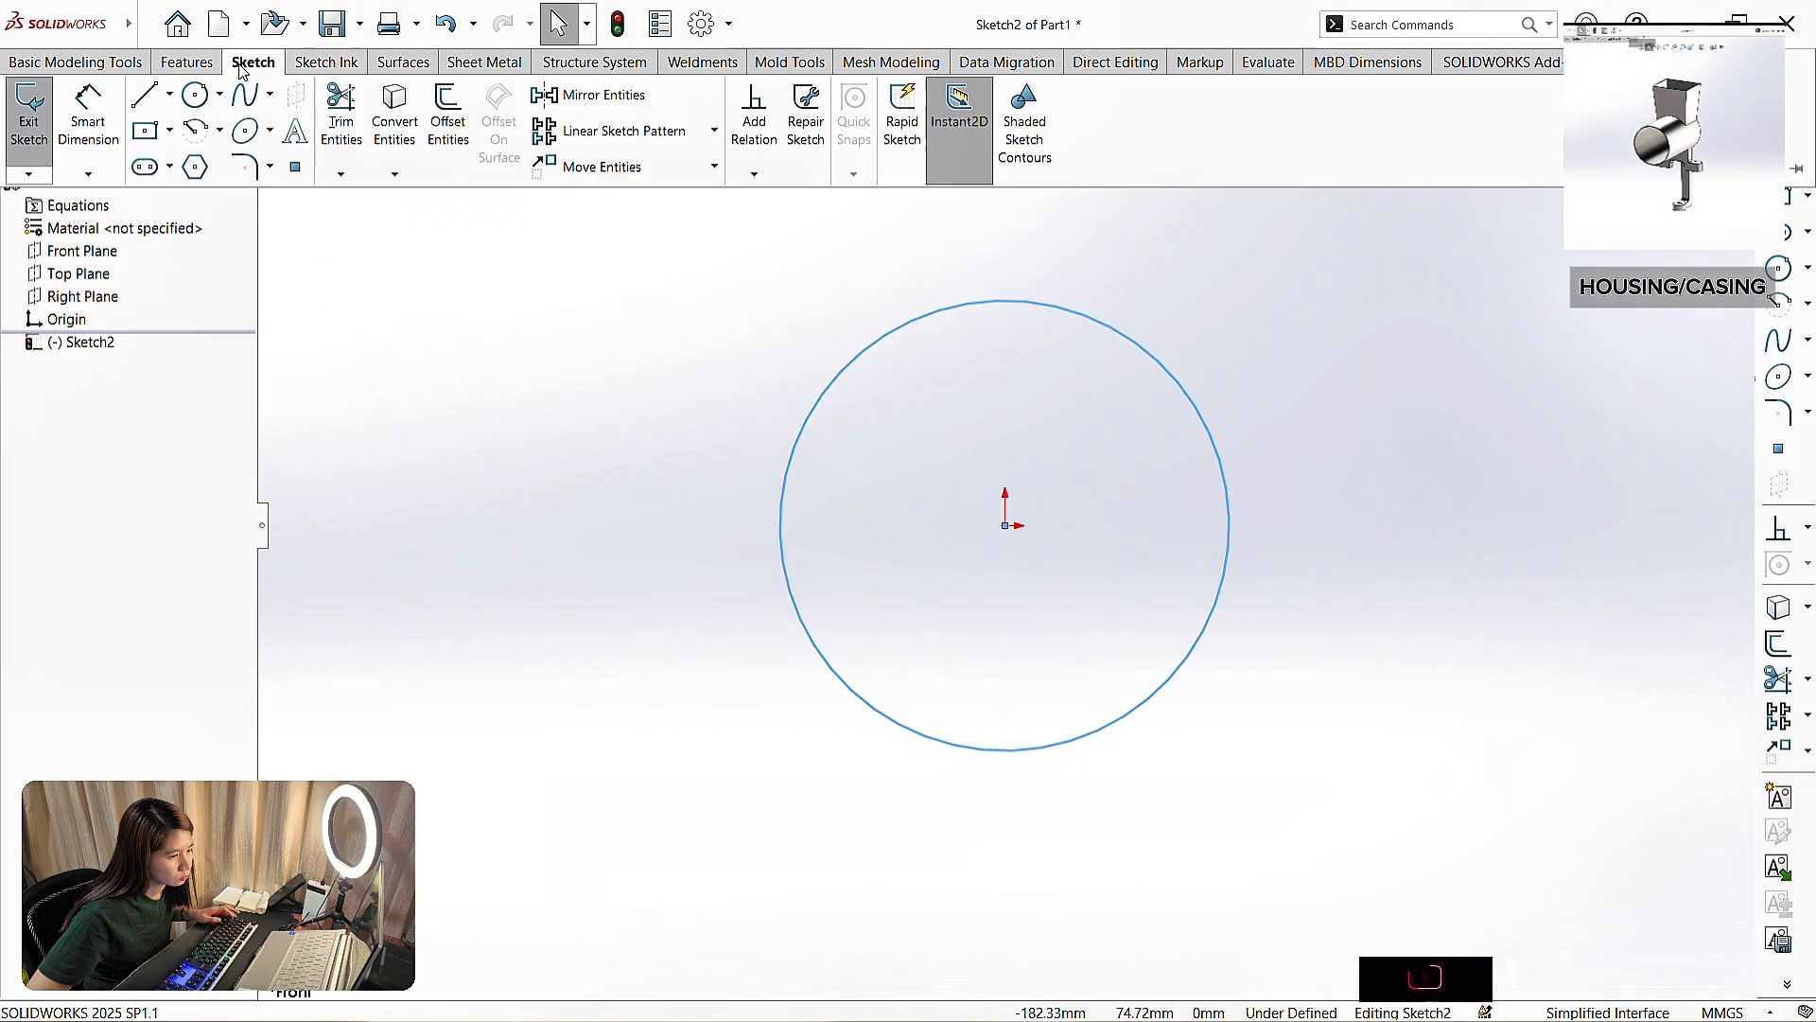
click(89, 118)
click(783, 499)
click(608, 482)
text(95)
key(Return)
click(17, 190)
- Extrude the 95 mm circle 155 mm in the reversed direction to form the housing cylinder
click(186, 62)
click(46, 108)
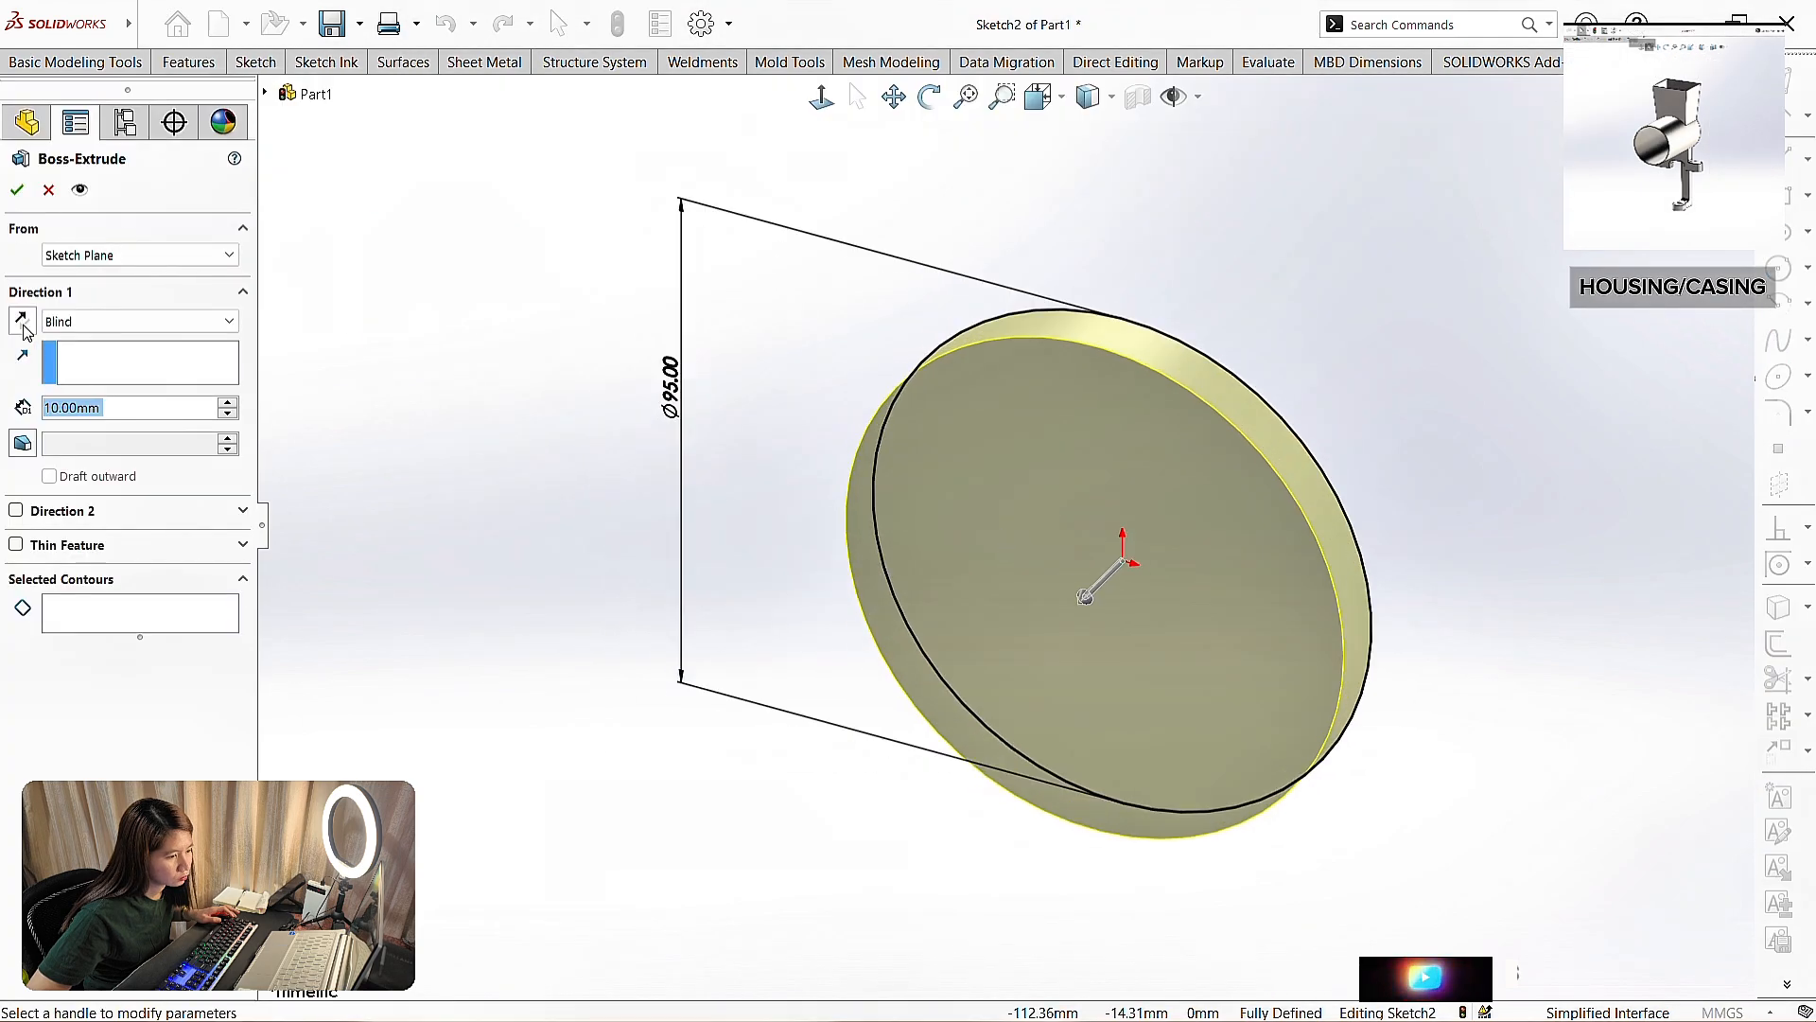
click(23, 321)
text(155)
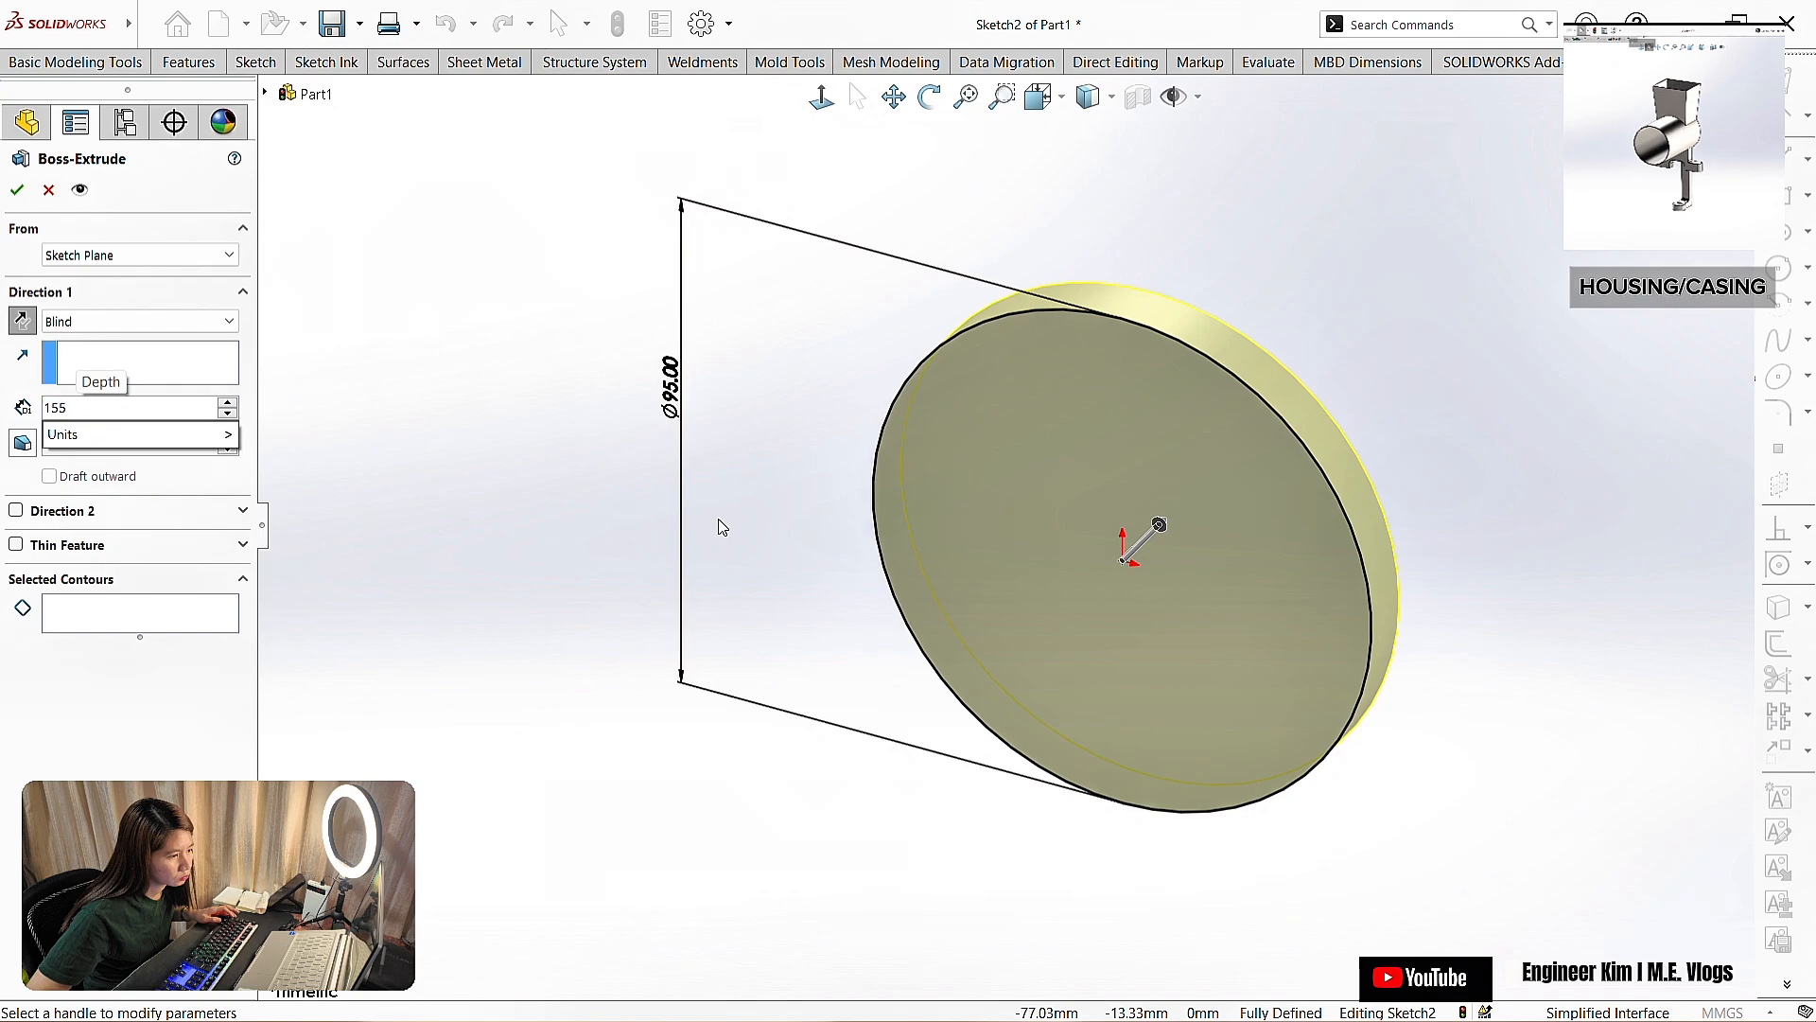
key(Return)
scroll(806, 653, up, 2)
ctrl+middle_drag(1227, 384, 1026, 514)
click(17, 190)
- Open a sketch on the Top Plane and draw a vertical centerline from the midpoint of the cylinder's far end edge into the body
middle_drag(712, 542, 1054, 636)
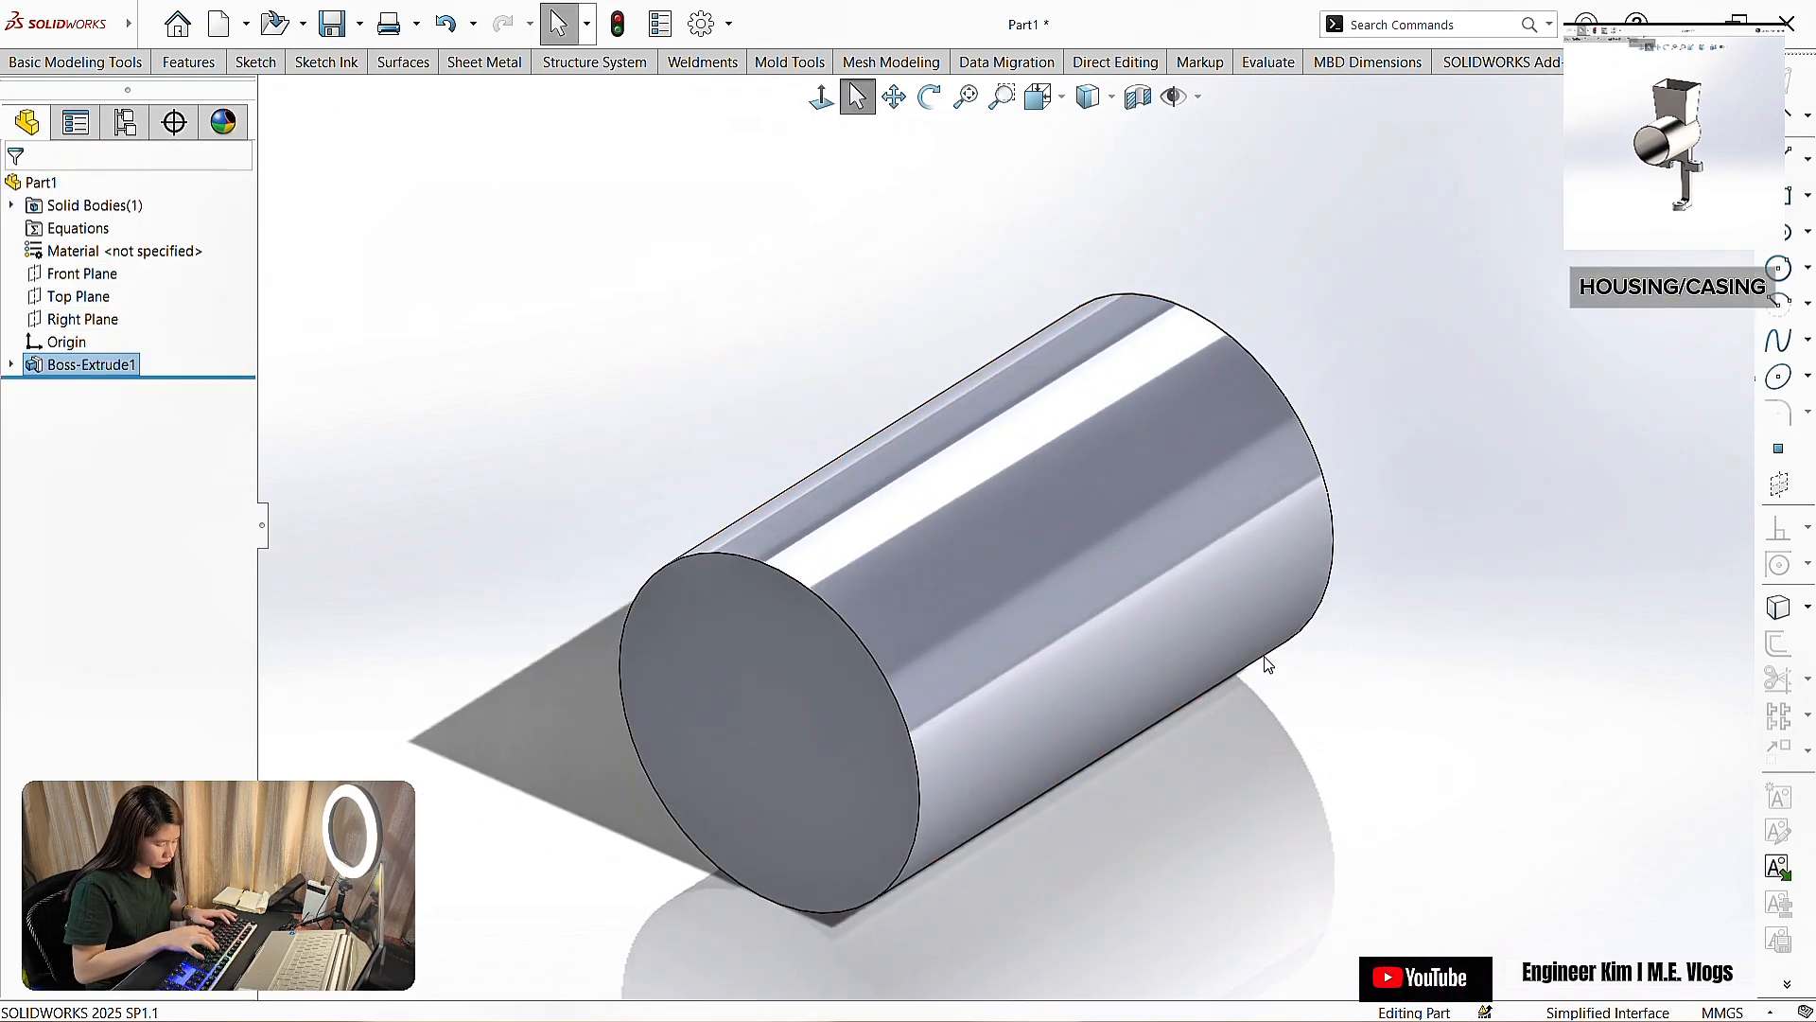
click(80, 297)
right_click(89, 297)
click(107, 273)
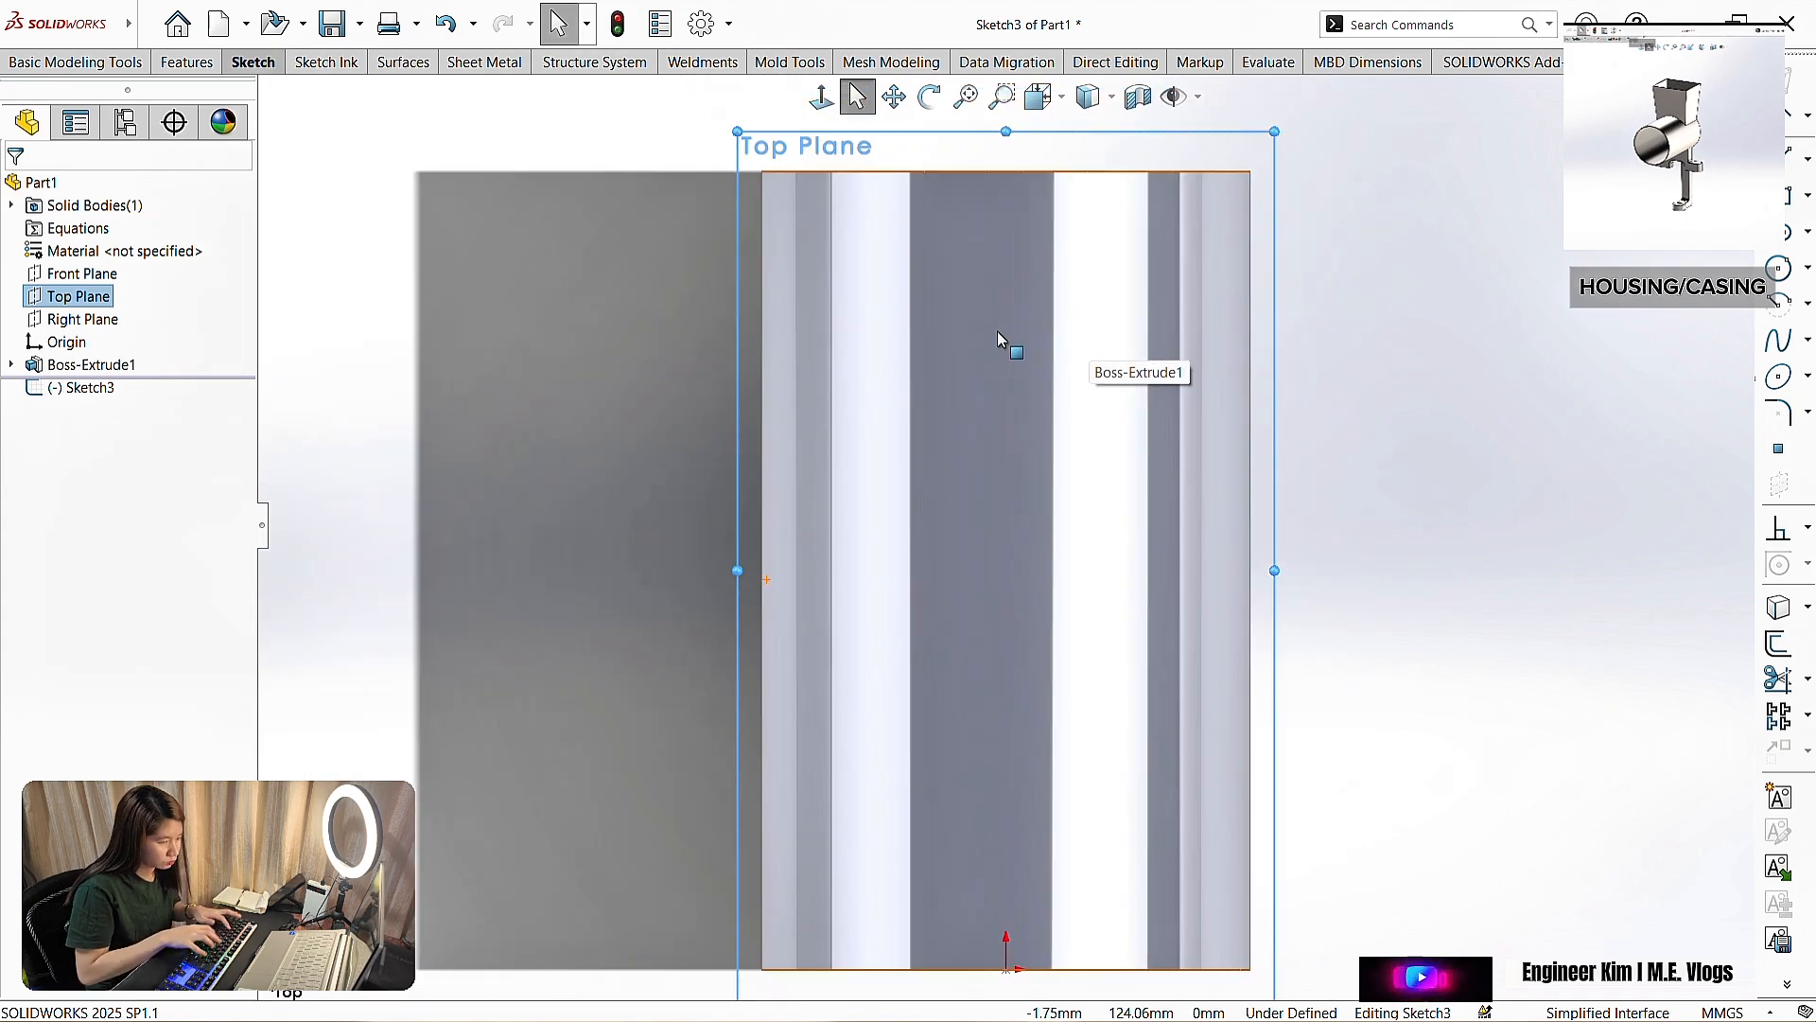
click(314, 23)
click(253, 62)
click(170, 94)
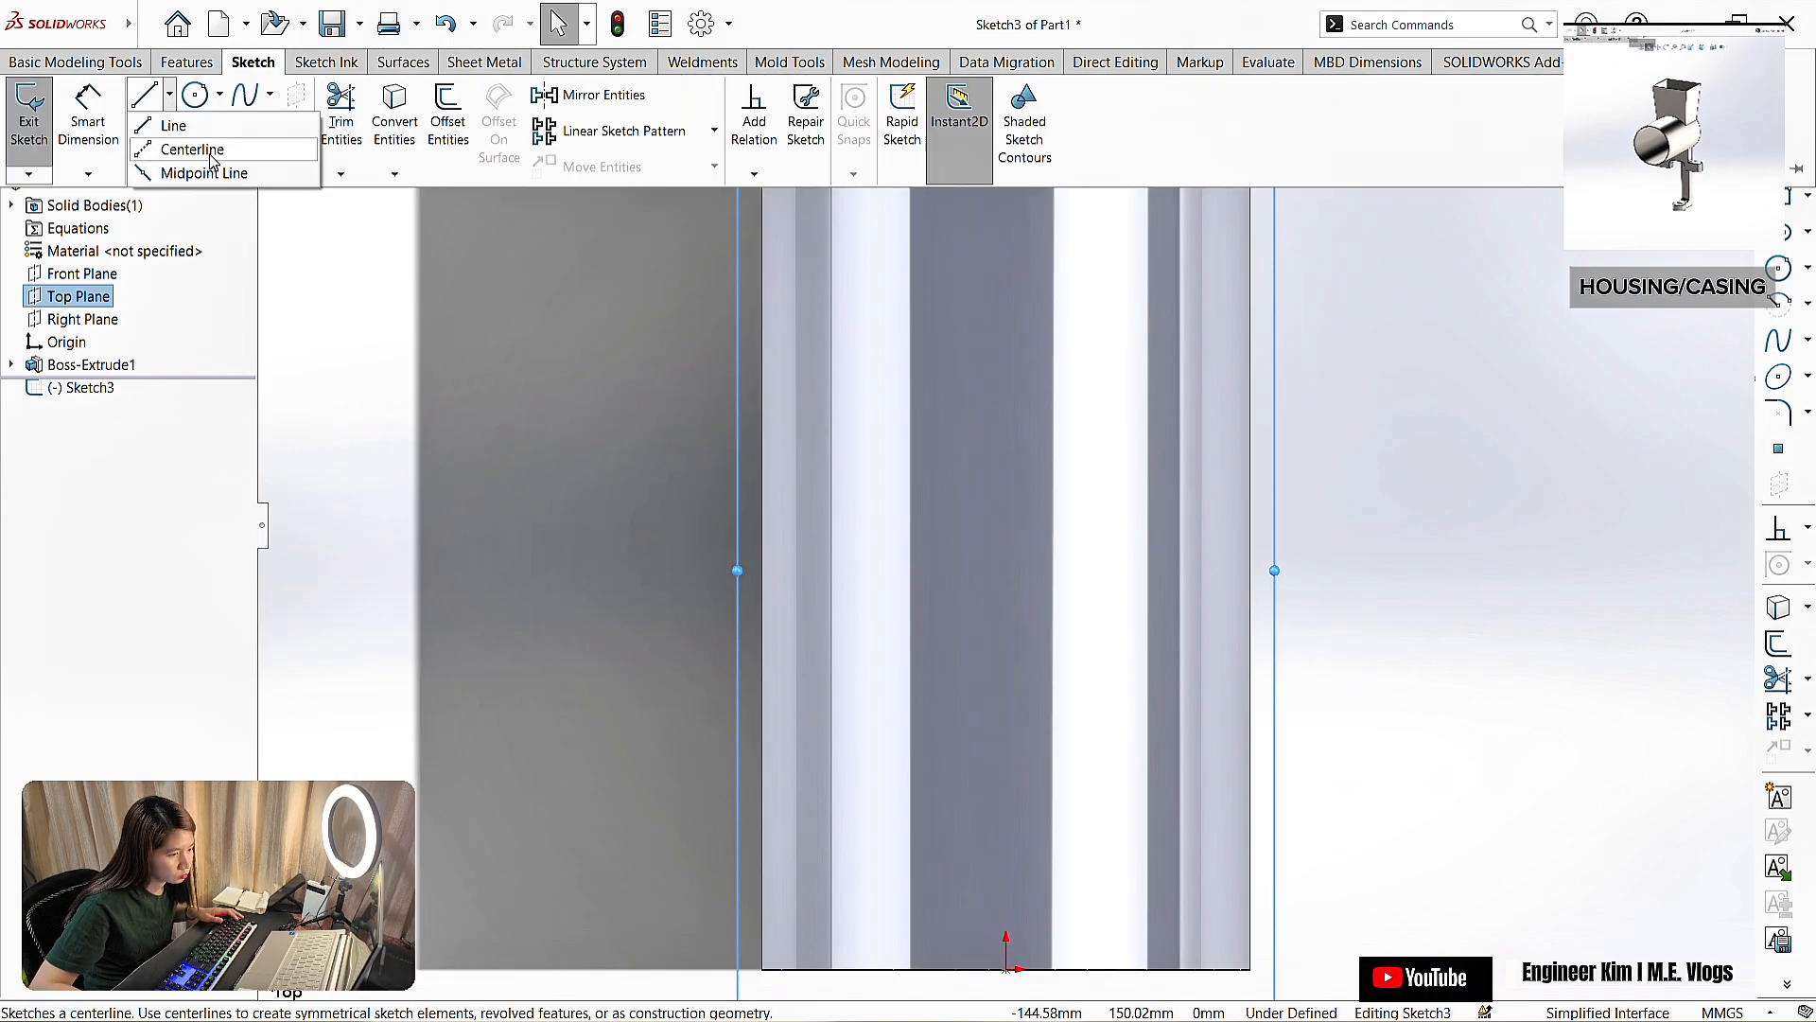
click(203, 149)
click(1005, 172)
click(1006, 393)
key(Escape)
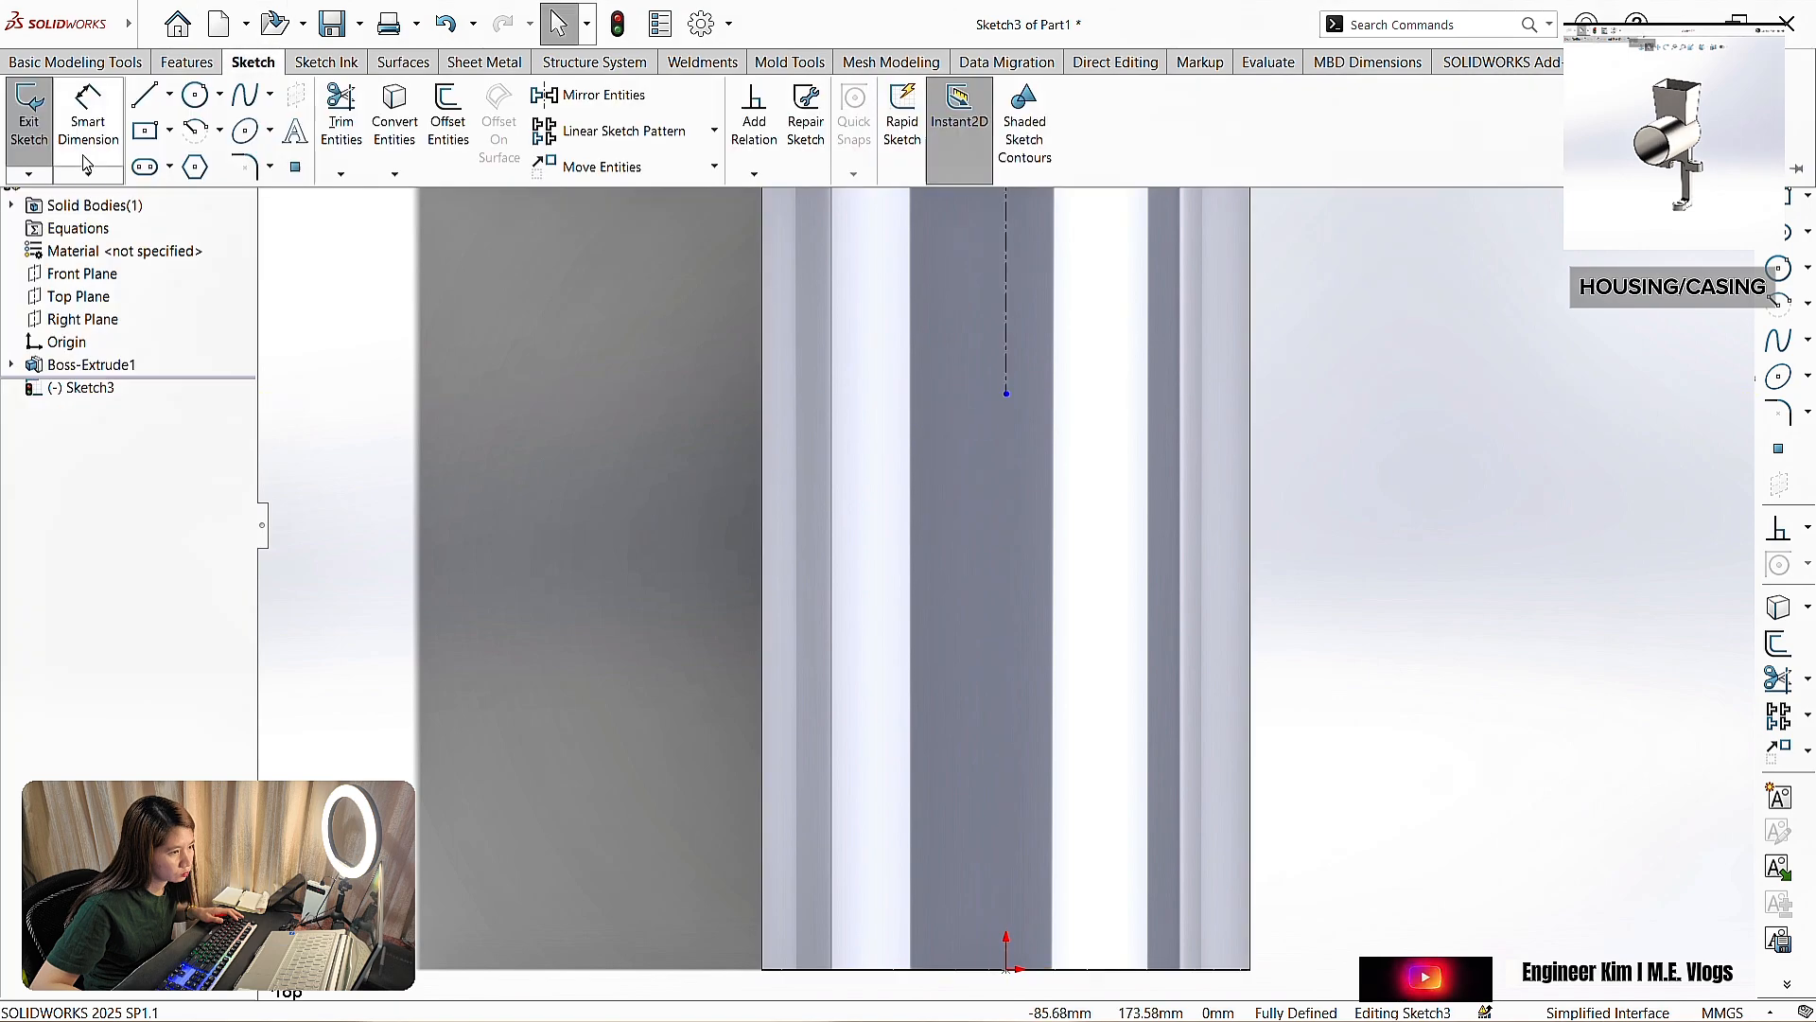
- Sketch a center rectangle about 62 mm wide, centred on the centerline's inner endpoint
click(145, 130)
click(1166, 473)
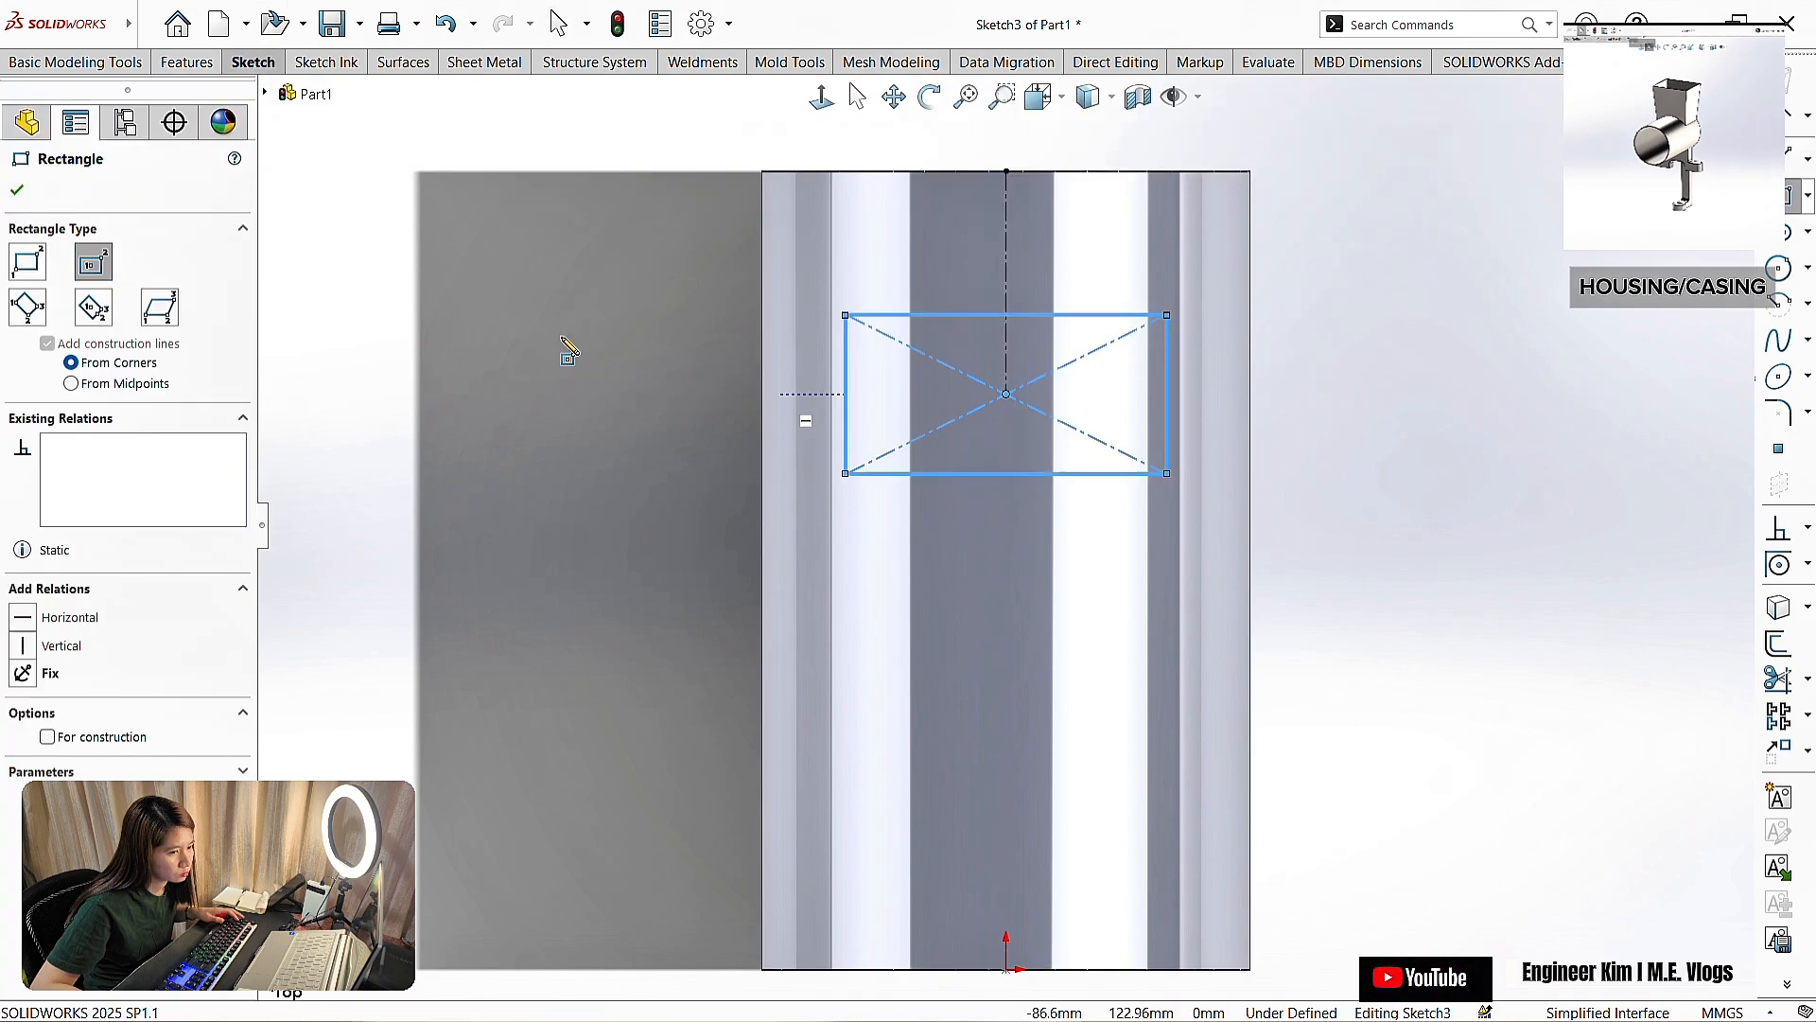
click(17, 191)
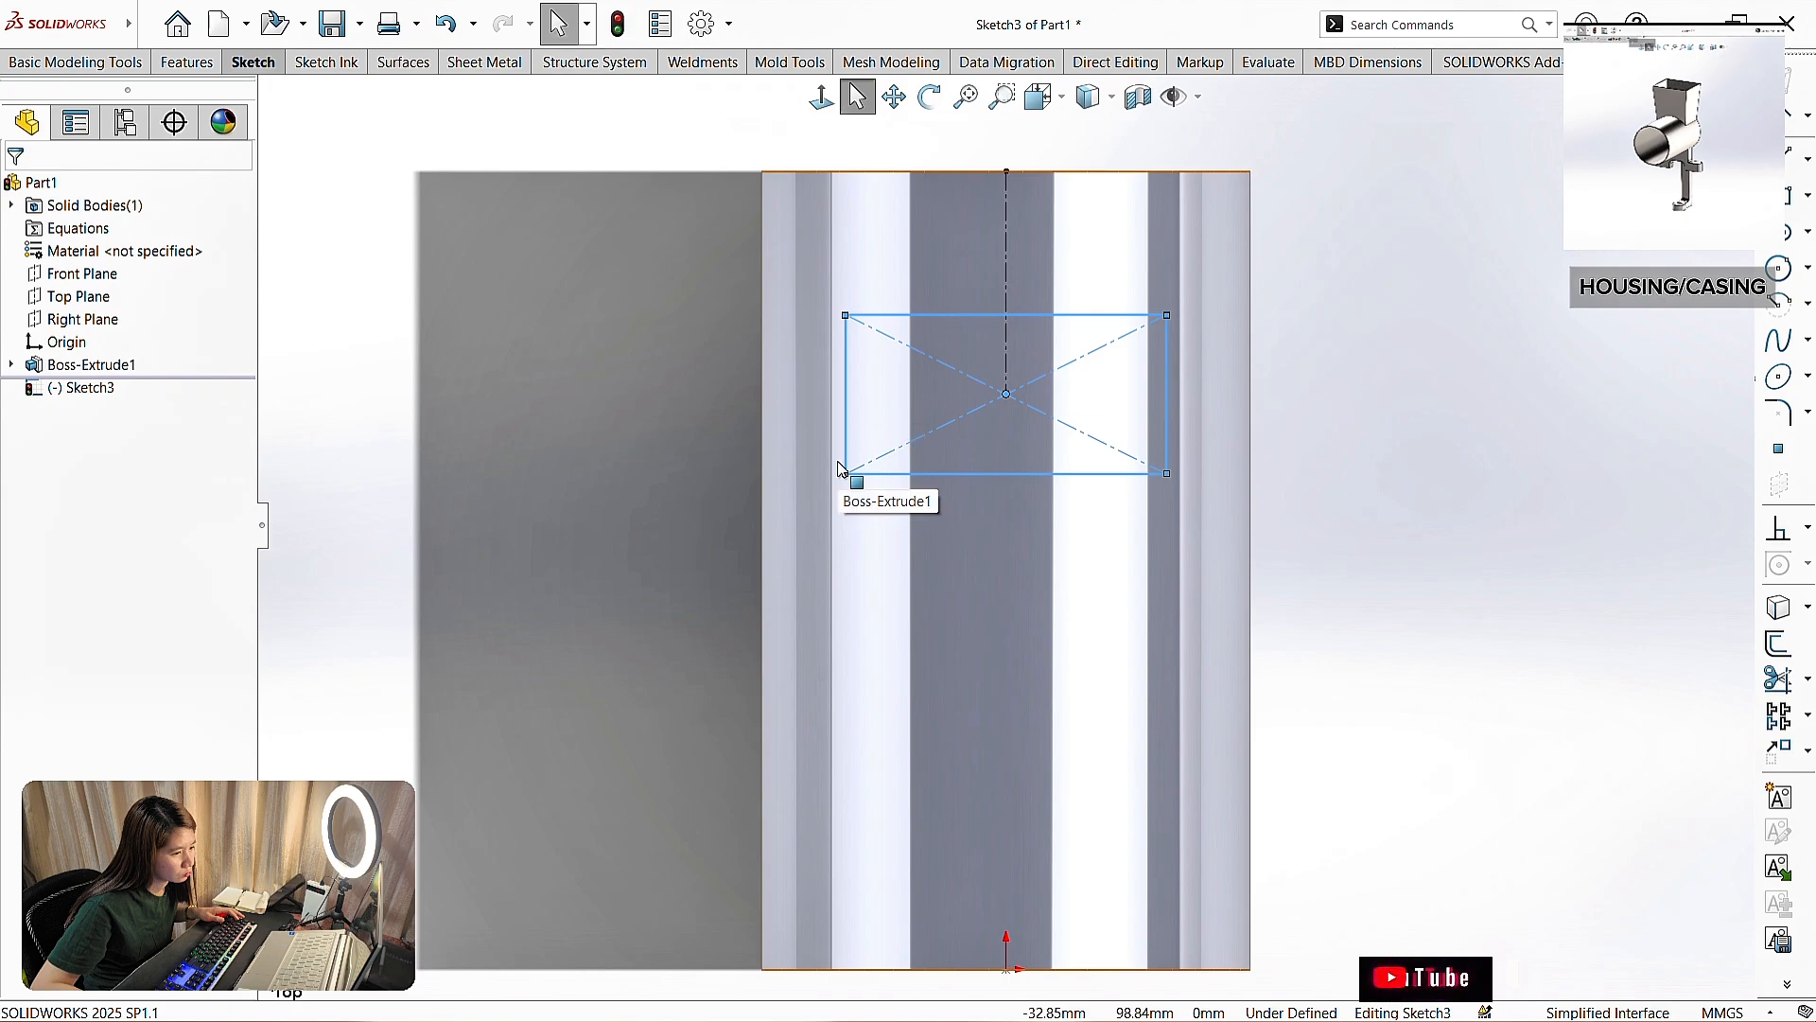
key(Escape)
- Dimension the rectangle 55 mm along the cylinder axis and 75 mm across it
click(847, 425)
click(627, 384)
text(55)
key(Return)
click(975, 253)
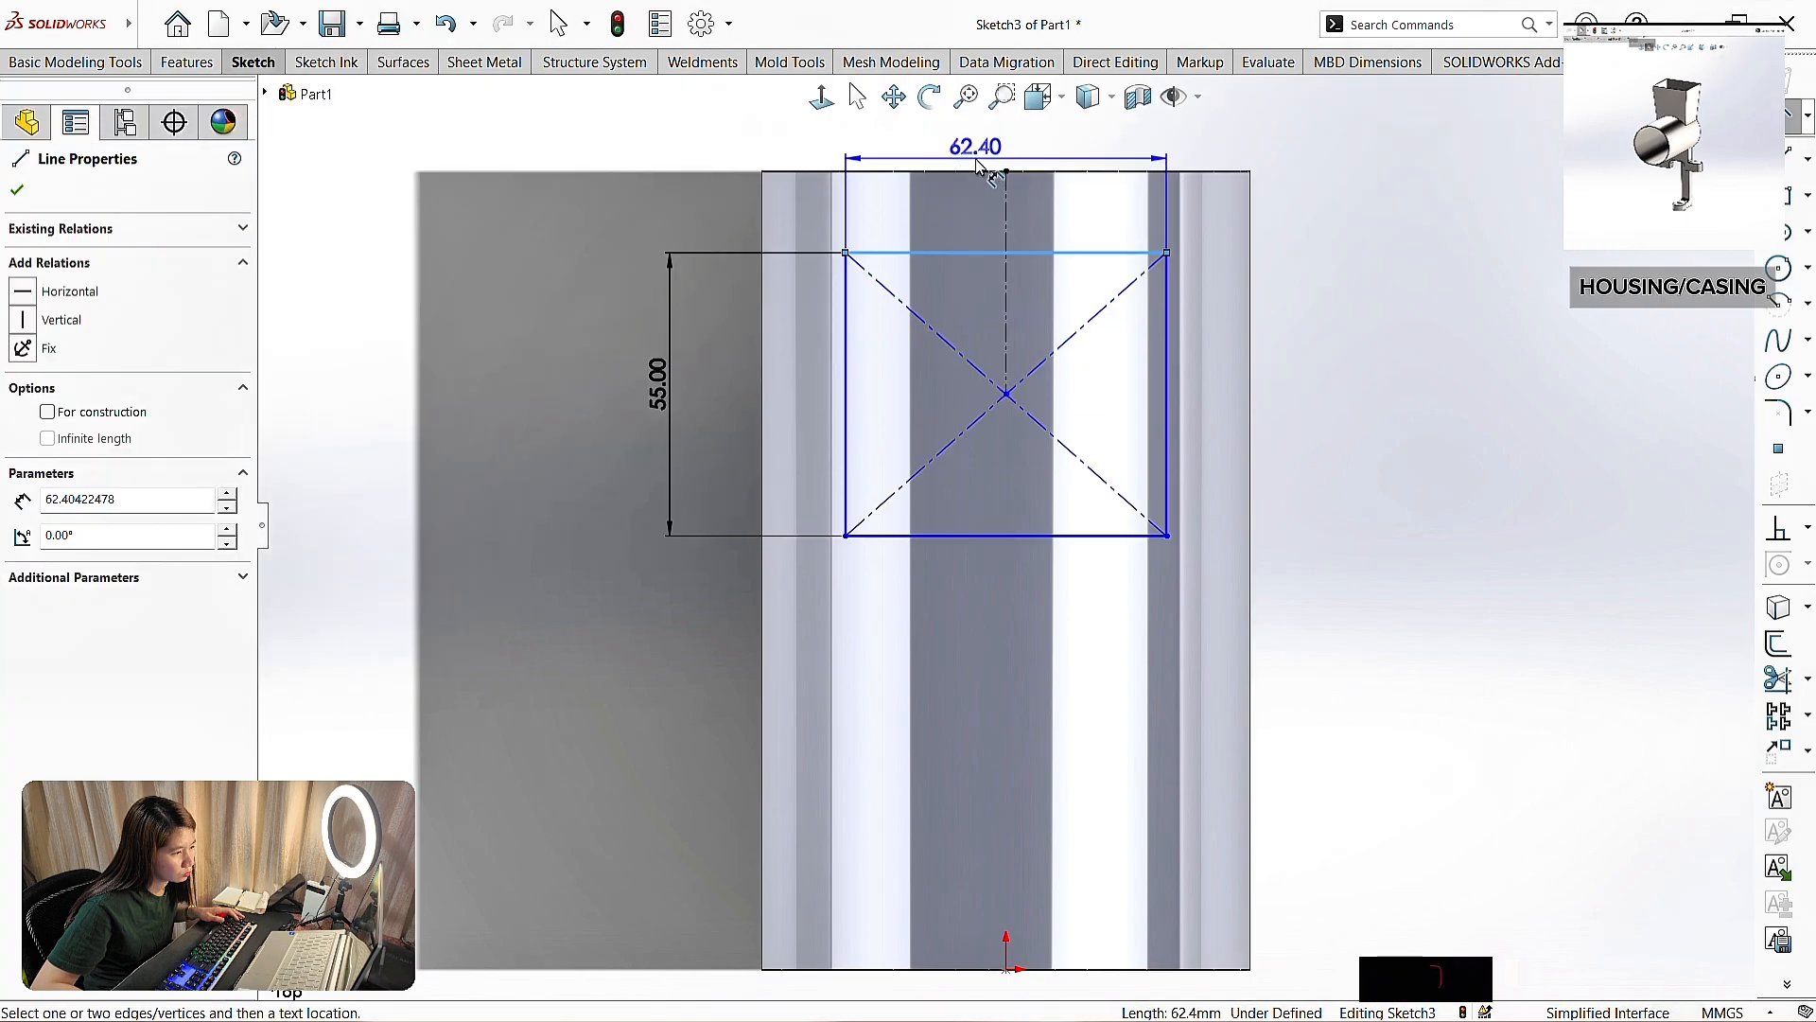
click(970, 150)
text(75)
key(Return)
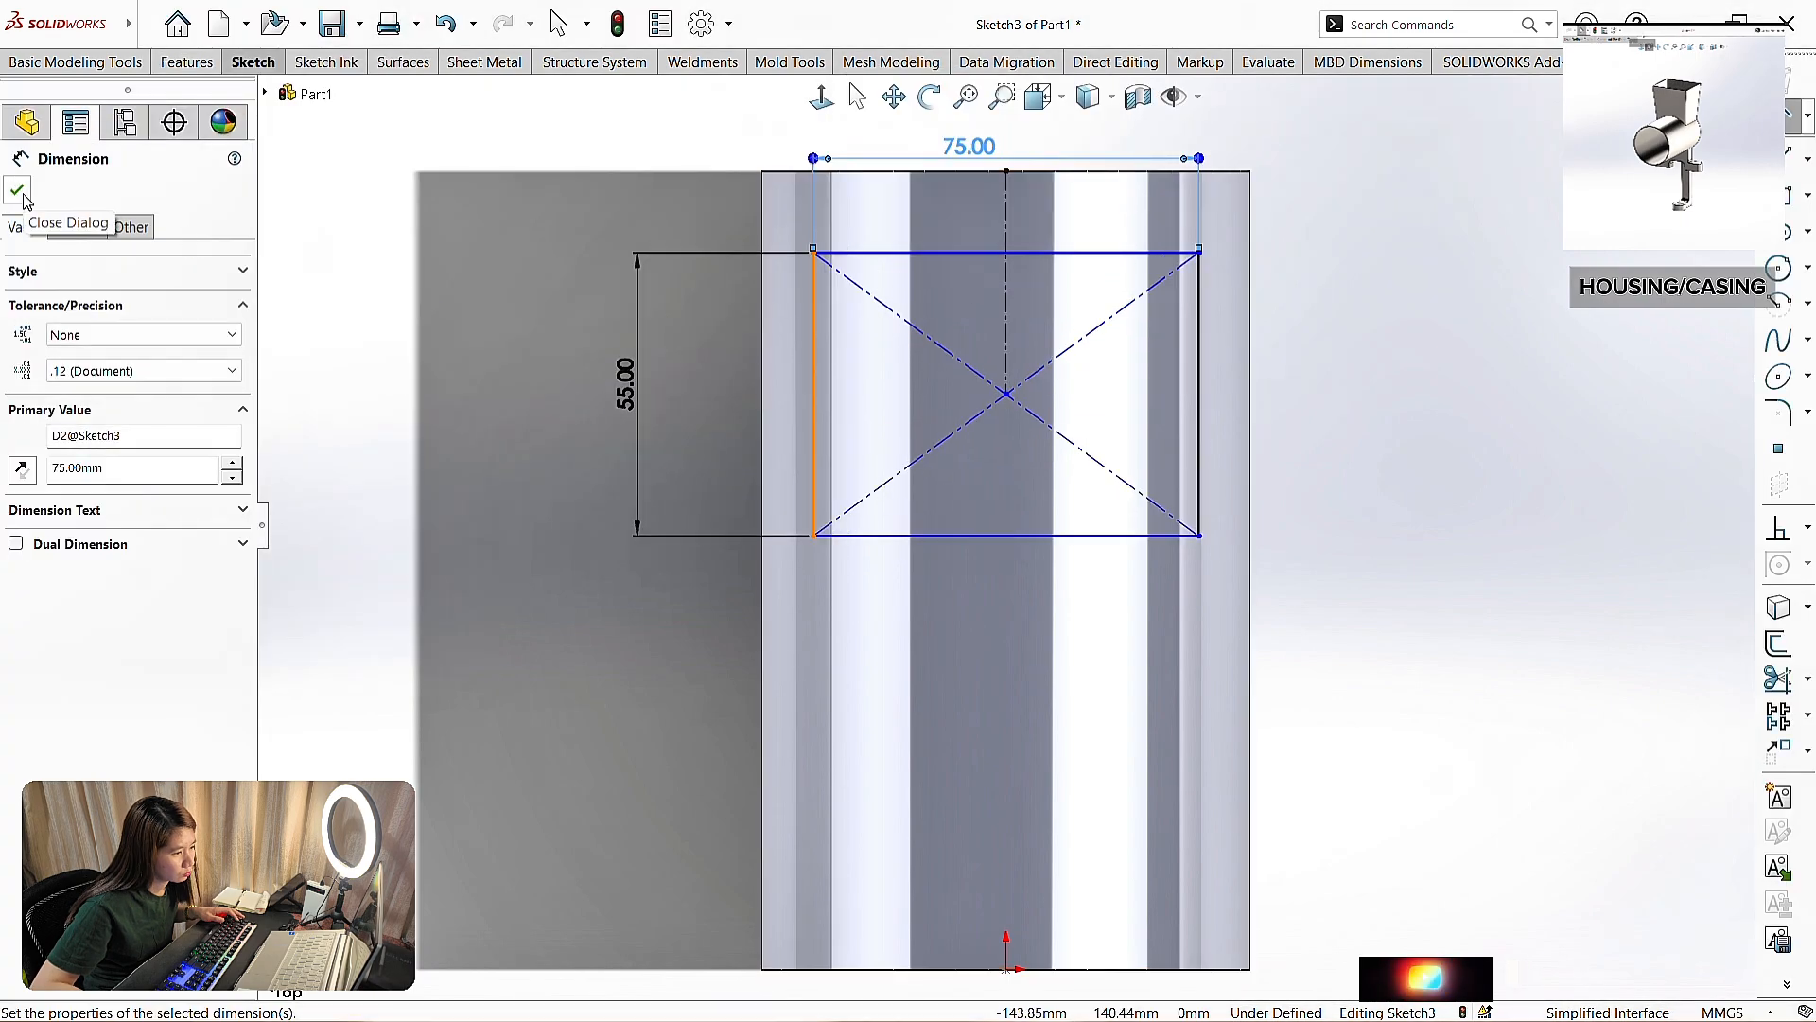
- Set the distance between the rectangle's outer edge and the cylinder's far end edge to 2 mm
click(1176, 254)
click(1223, 171)
click(1298, 213)
text(2)
key(Return)
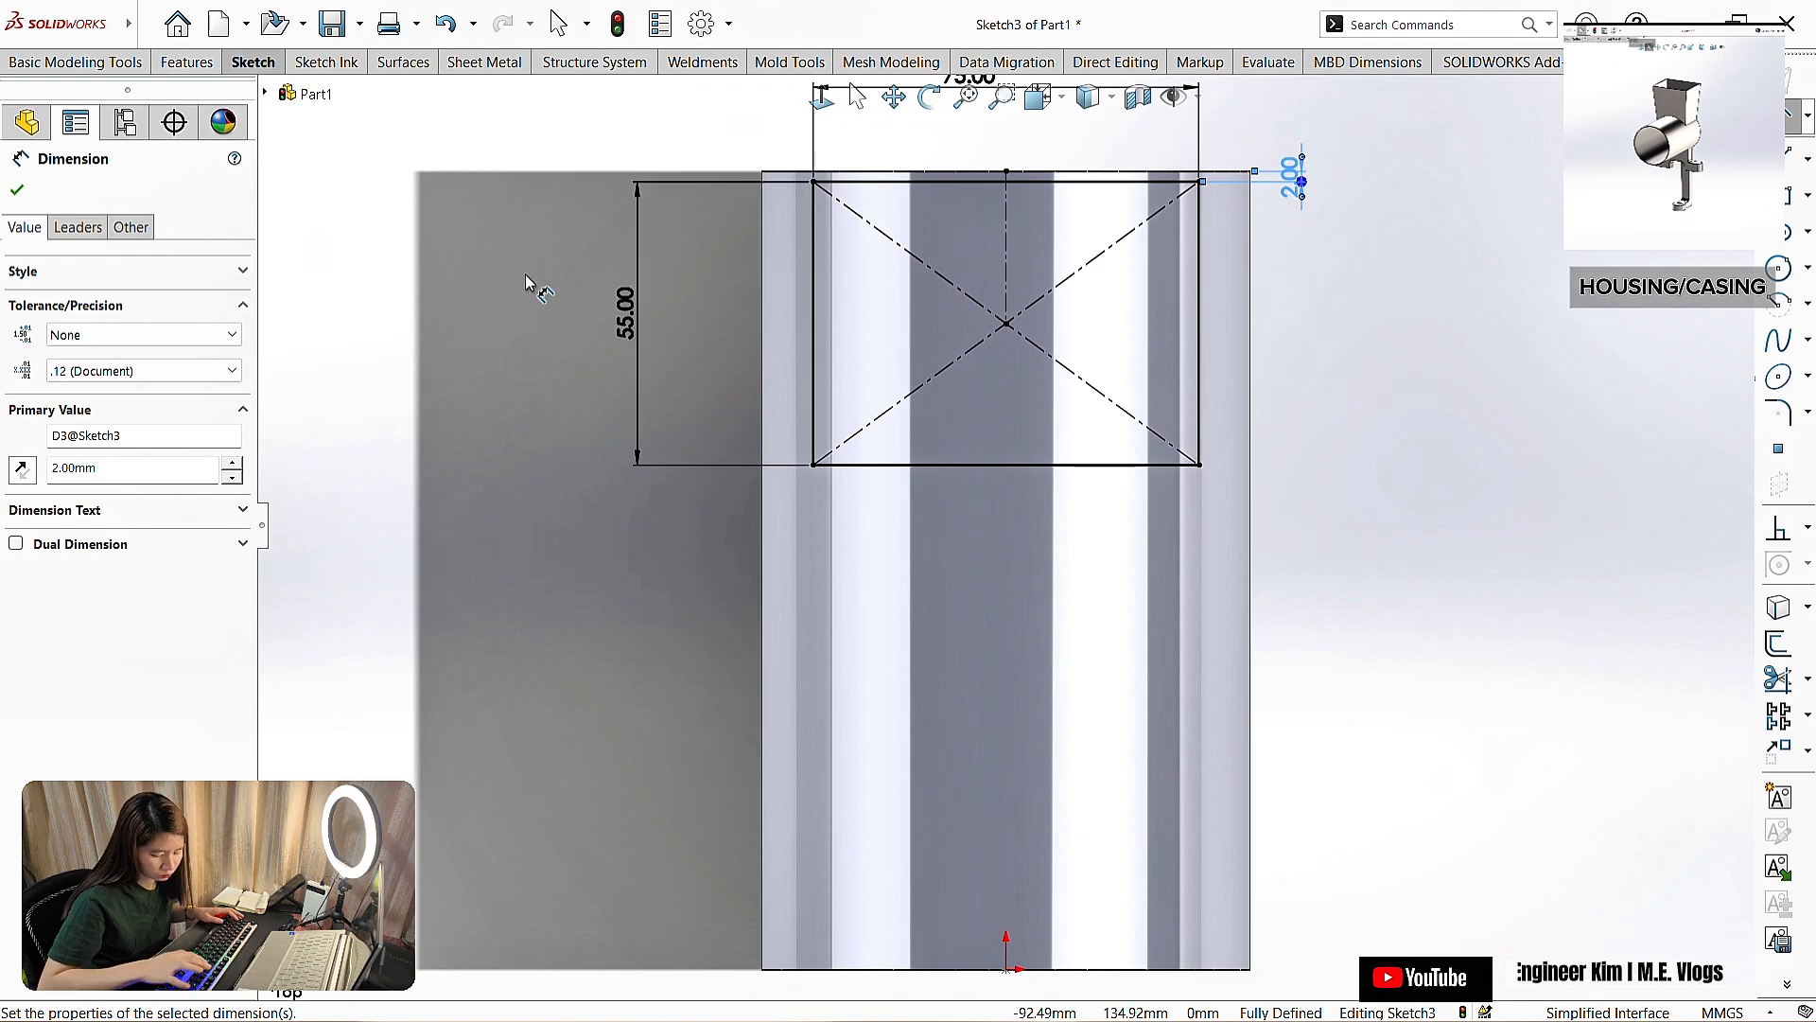
click(17, 190)
- Set up a boss extrusion of the rectangle upward with 90 mm depth and a 5° outward draft
scroll(1229, 139, down, 2)
click(894, 96)
drag(989, 324, 1253, 470)
scroll(1237, 472, up, 1)
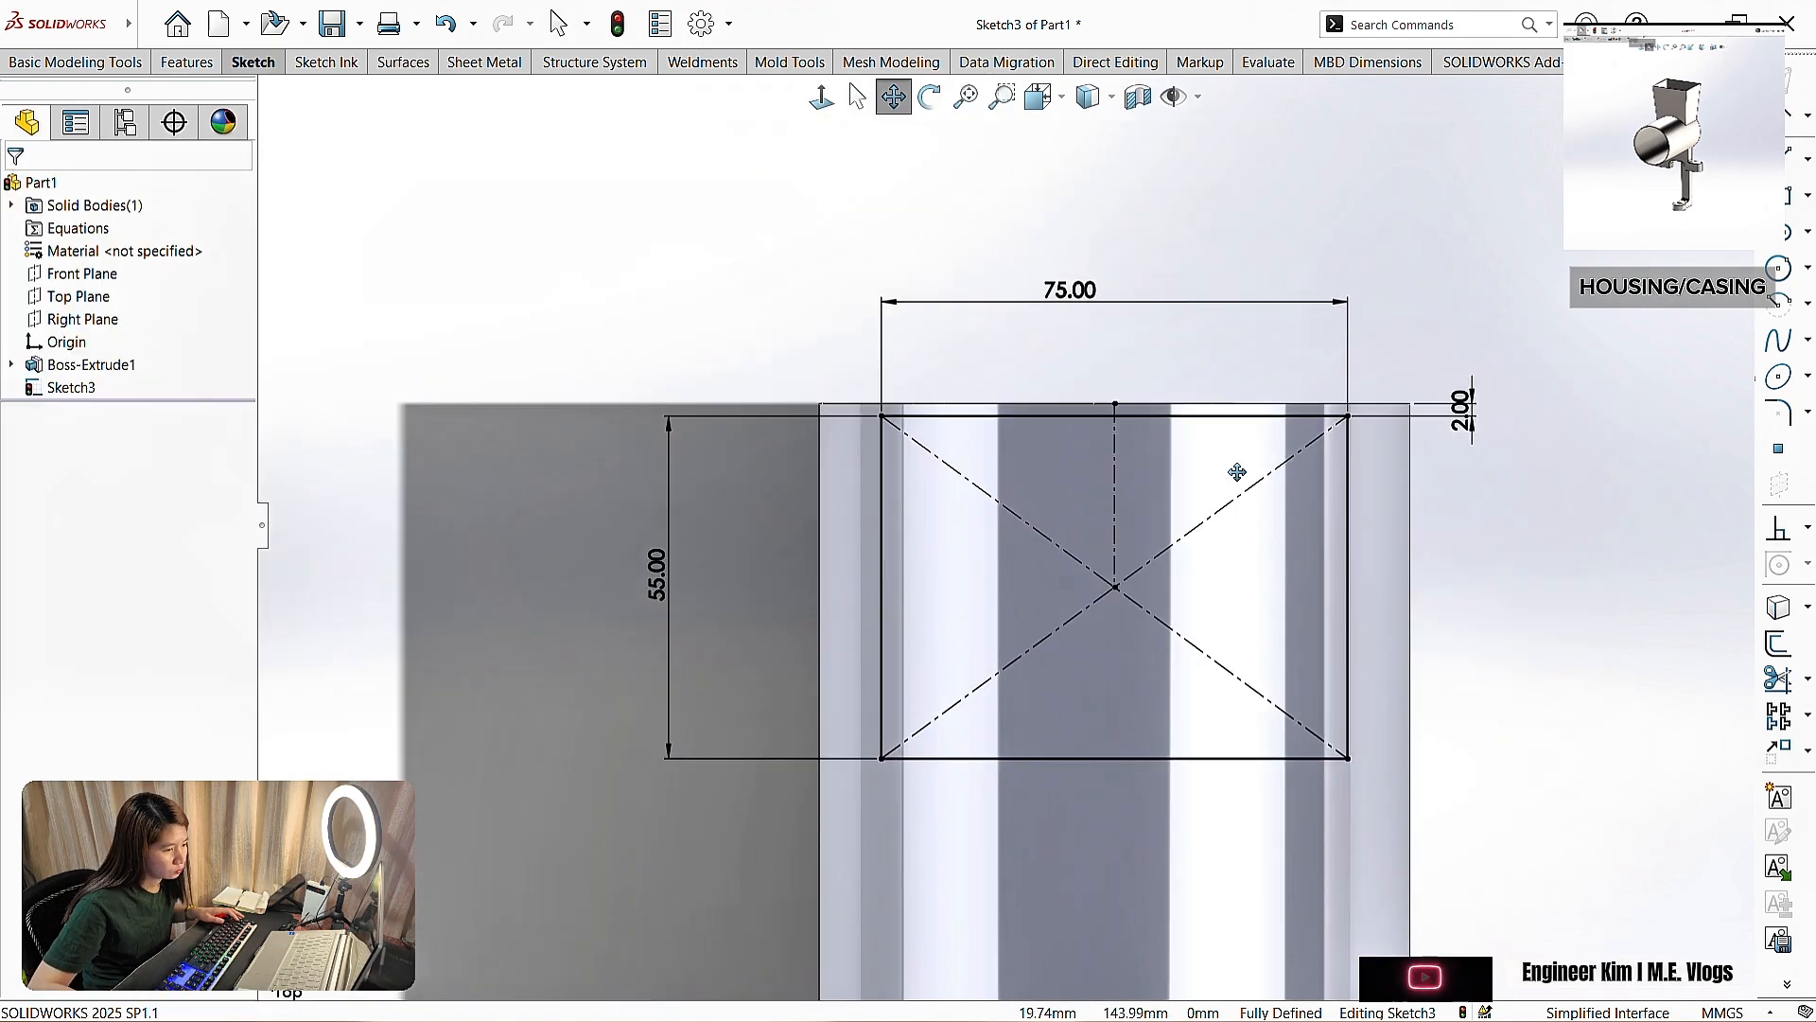
click(187, 63)
click(40, 138)
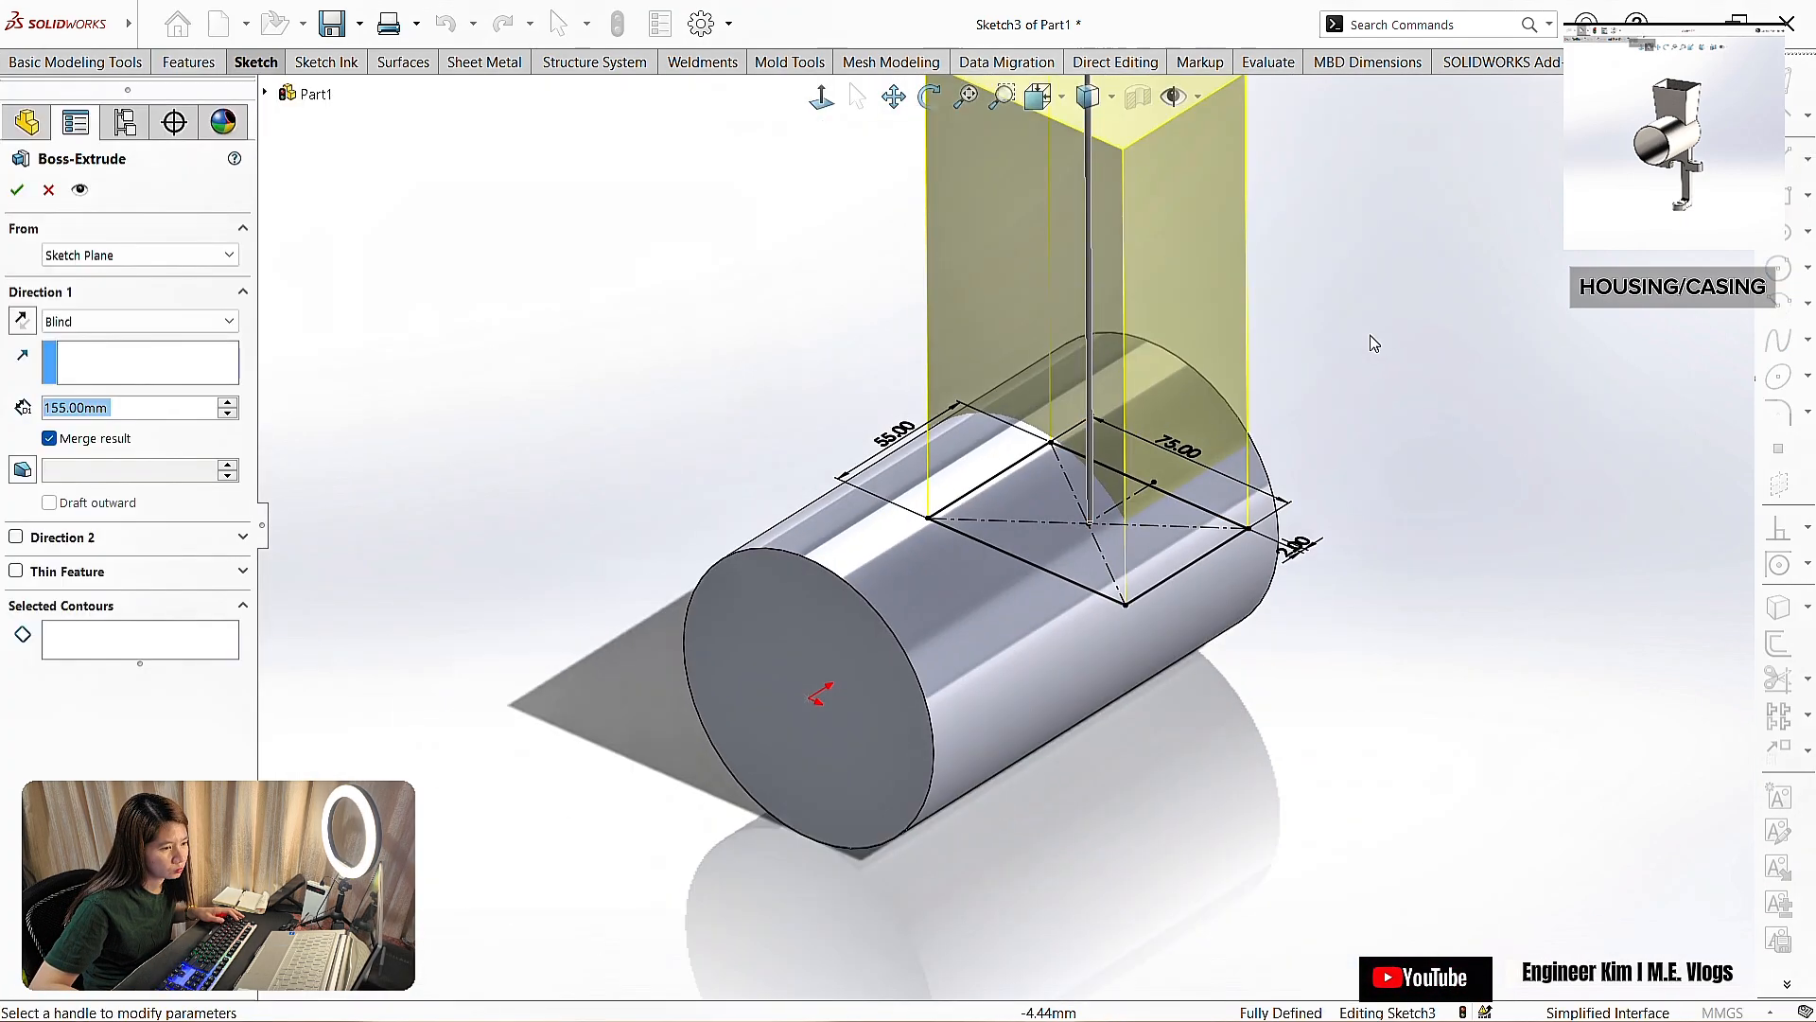
scroll(1371, 340, up, 2)
click(894, 97)
drag(1289, 406, 1320, 530)
scroll(1319, 530, down, 1)
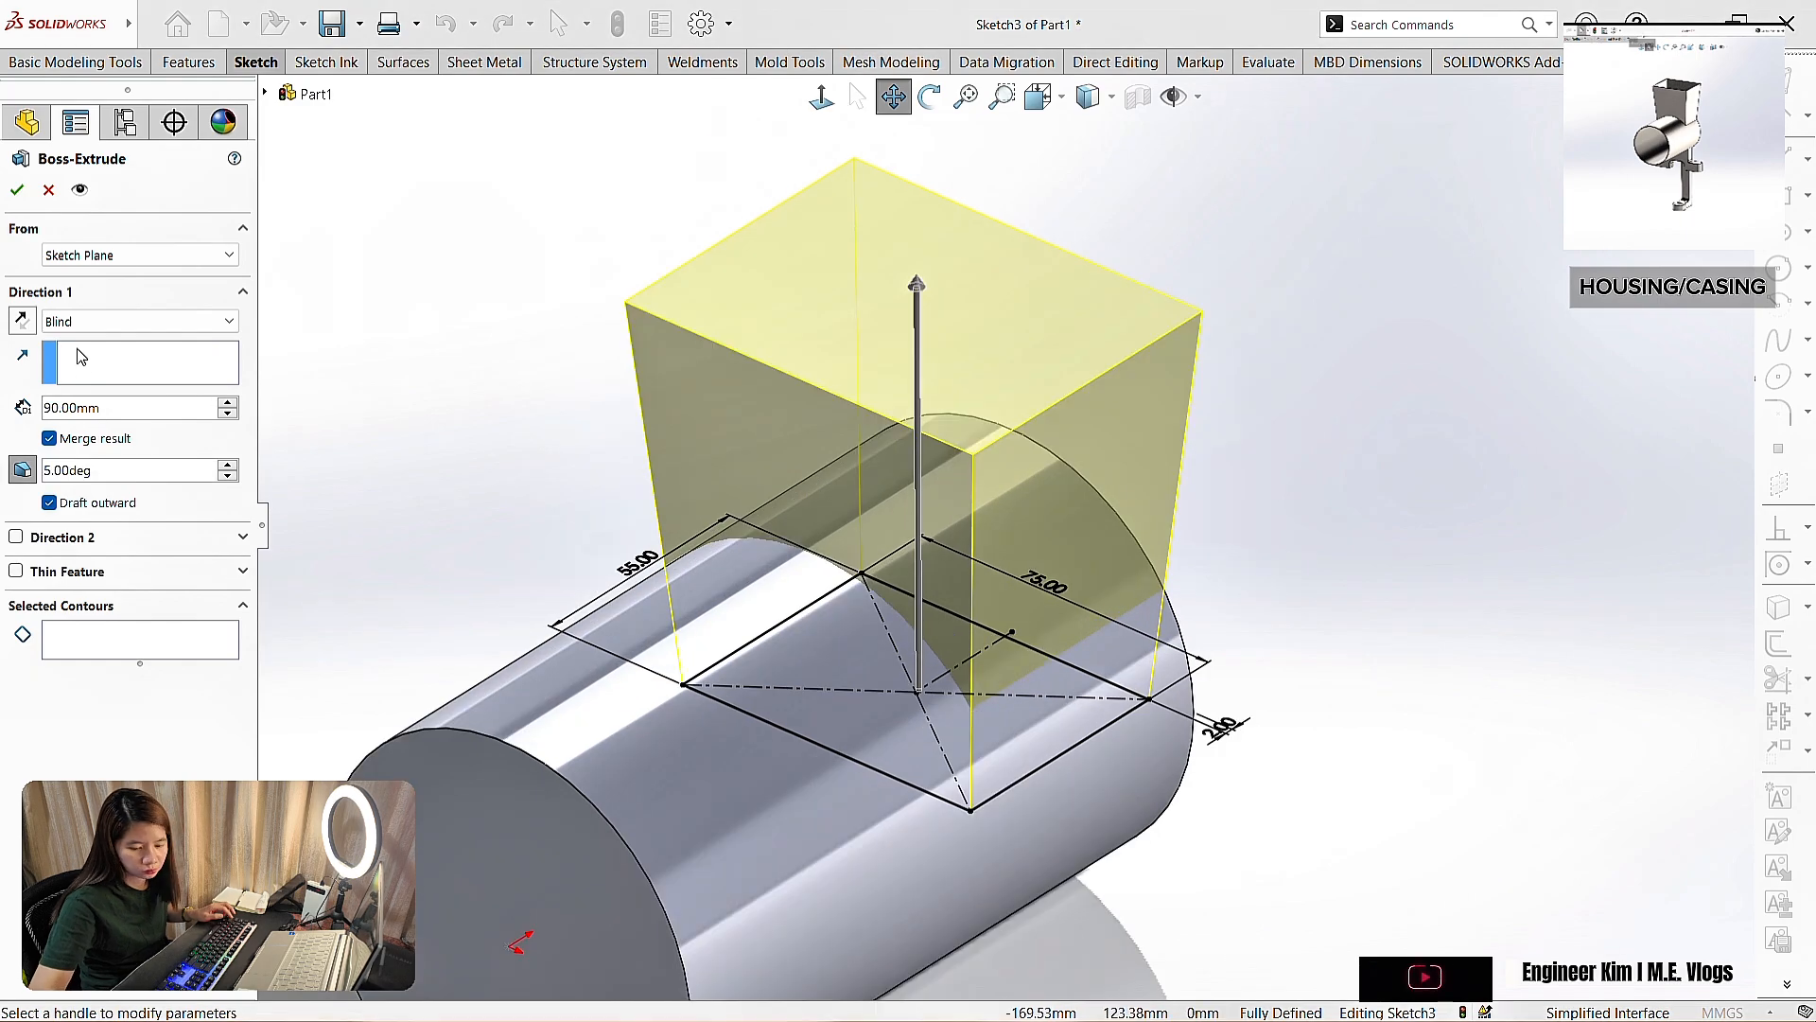
- Start the hopper extrusion at a 27 mm offset from the sketch plane and complete it
click(223, 255)
click(90, 320)
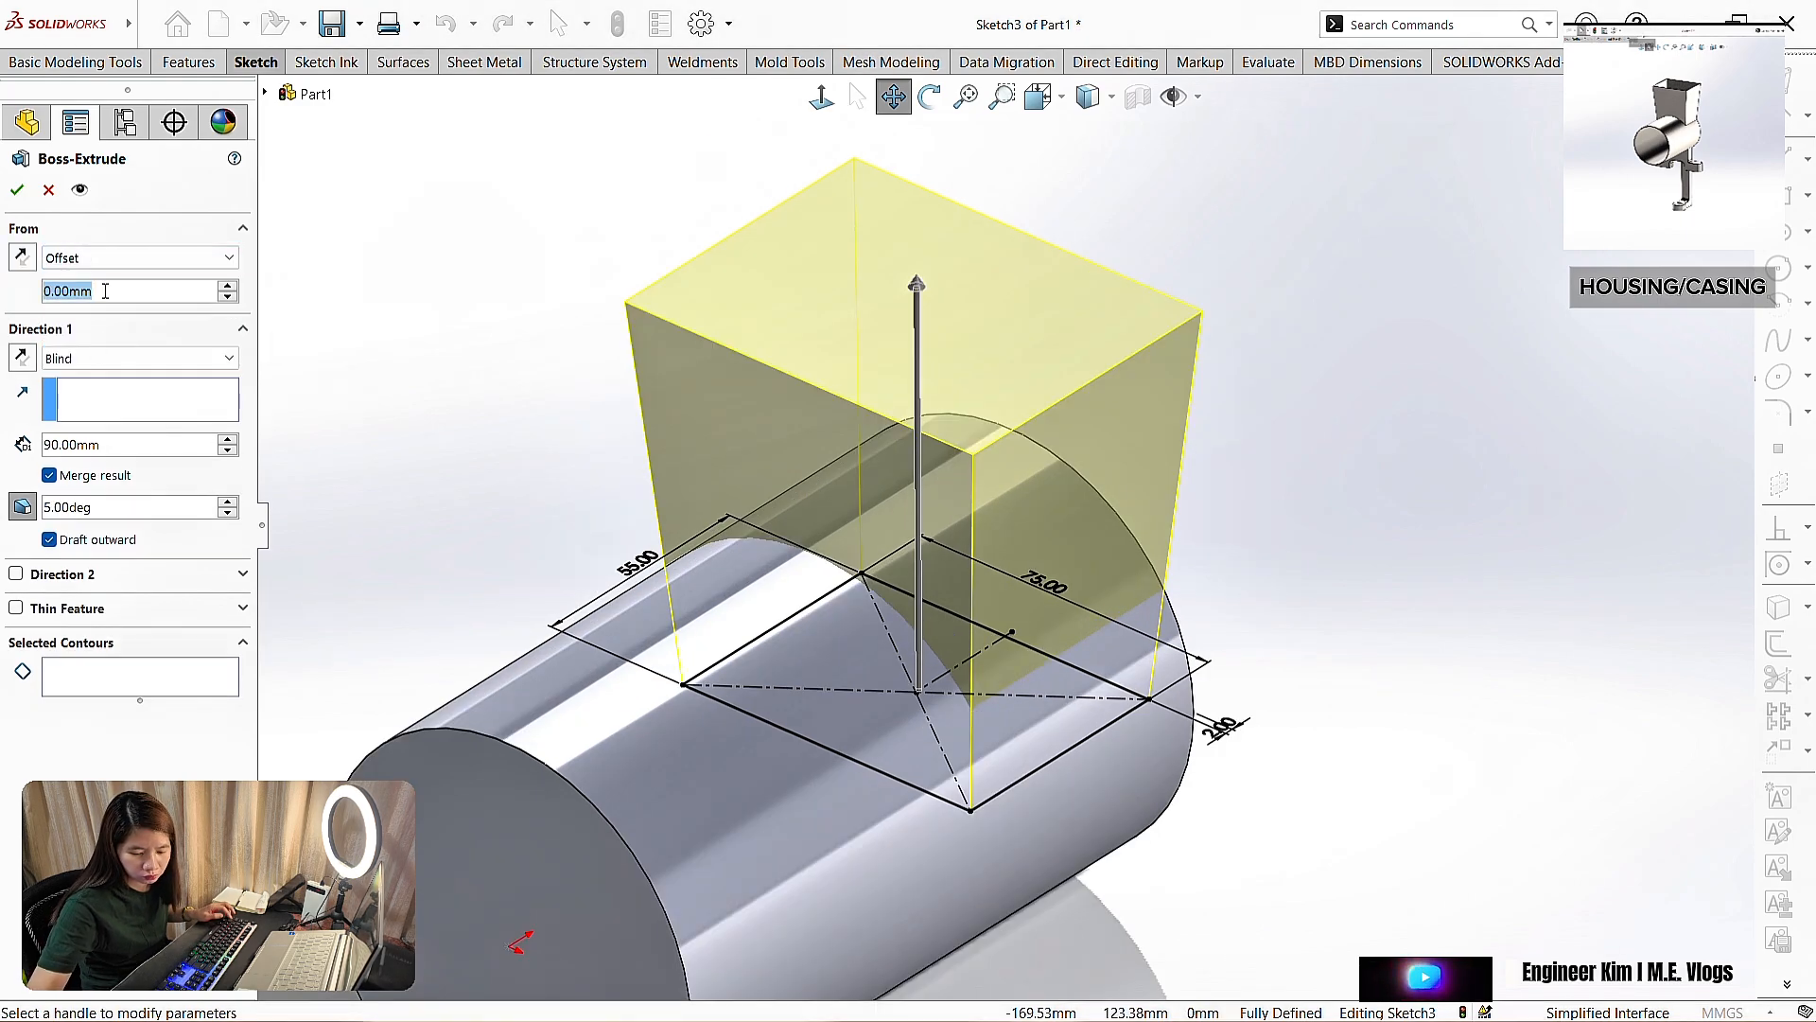
text(270)
key(Return)
double_click(122, 293)
text(27)
click(159, 229)
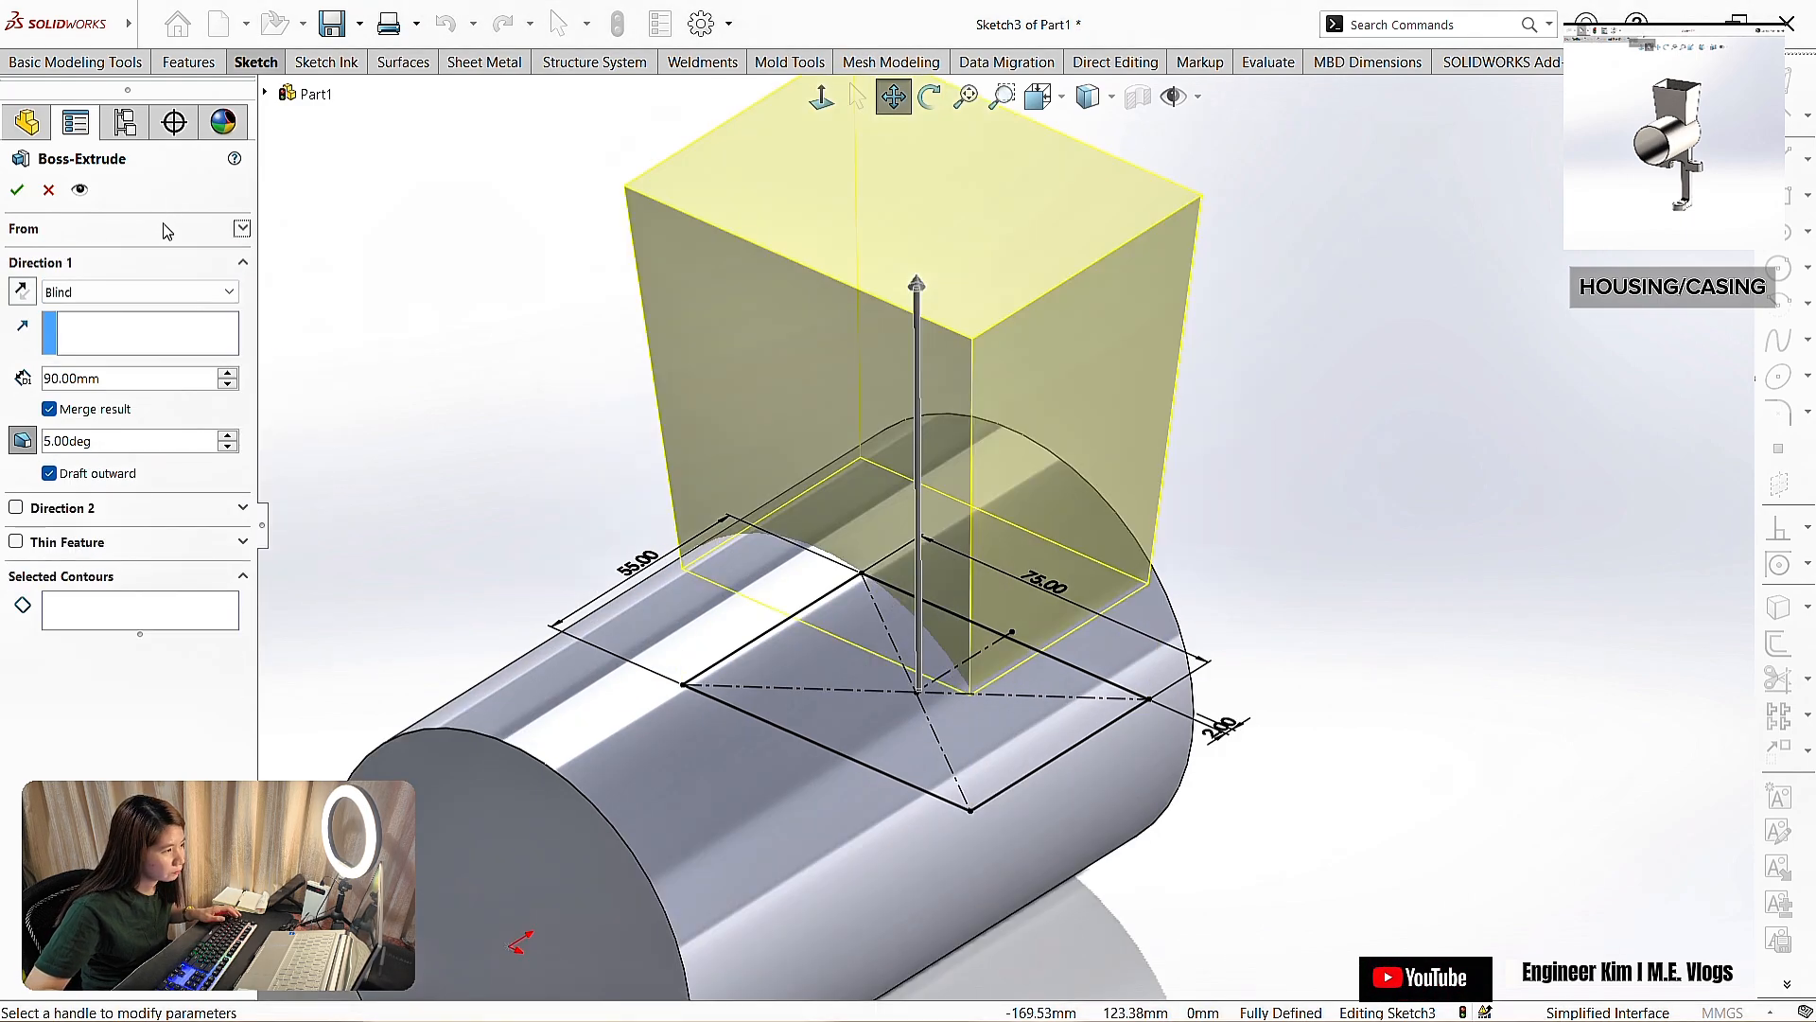
click(17, 189)
- Shell the body to 1.5 mm thickness, removing the cylinder's front face and the hopper's top face
click(929, 97)
scroll(1156, 612, up, 2)
drag(1155, 612, 1141, 586)
key(Escape)
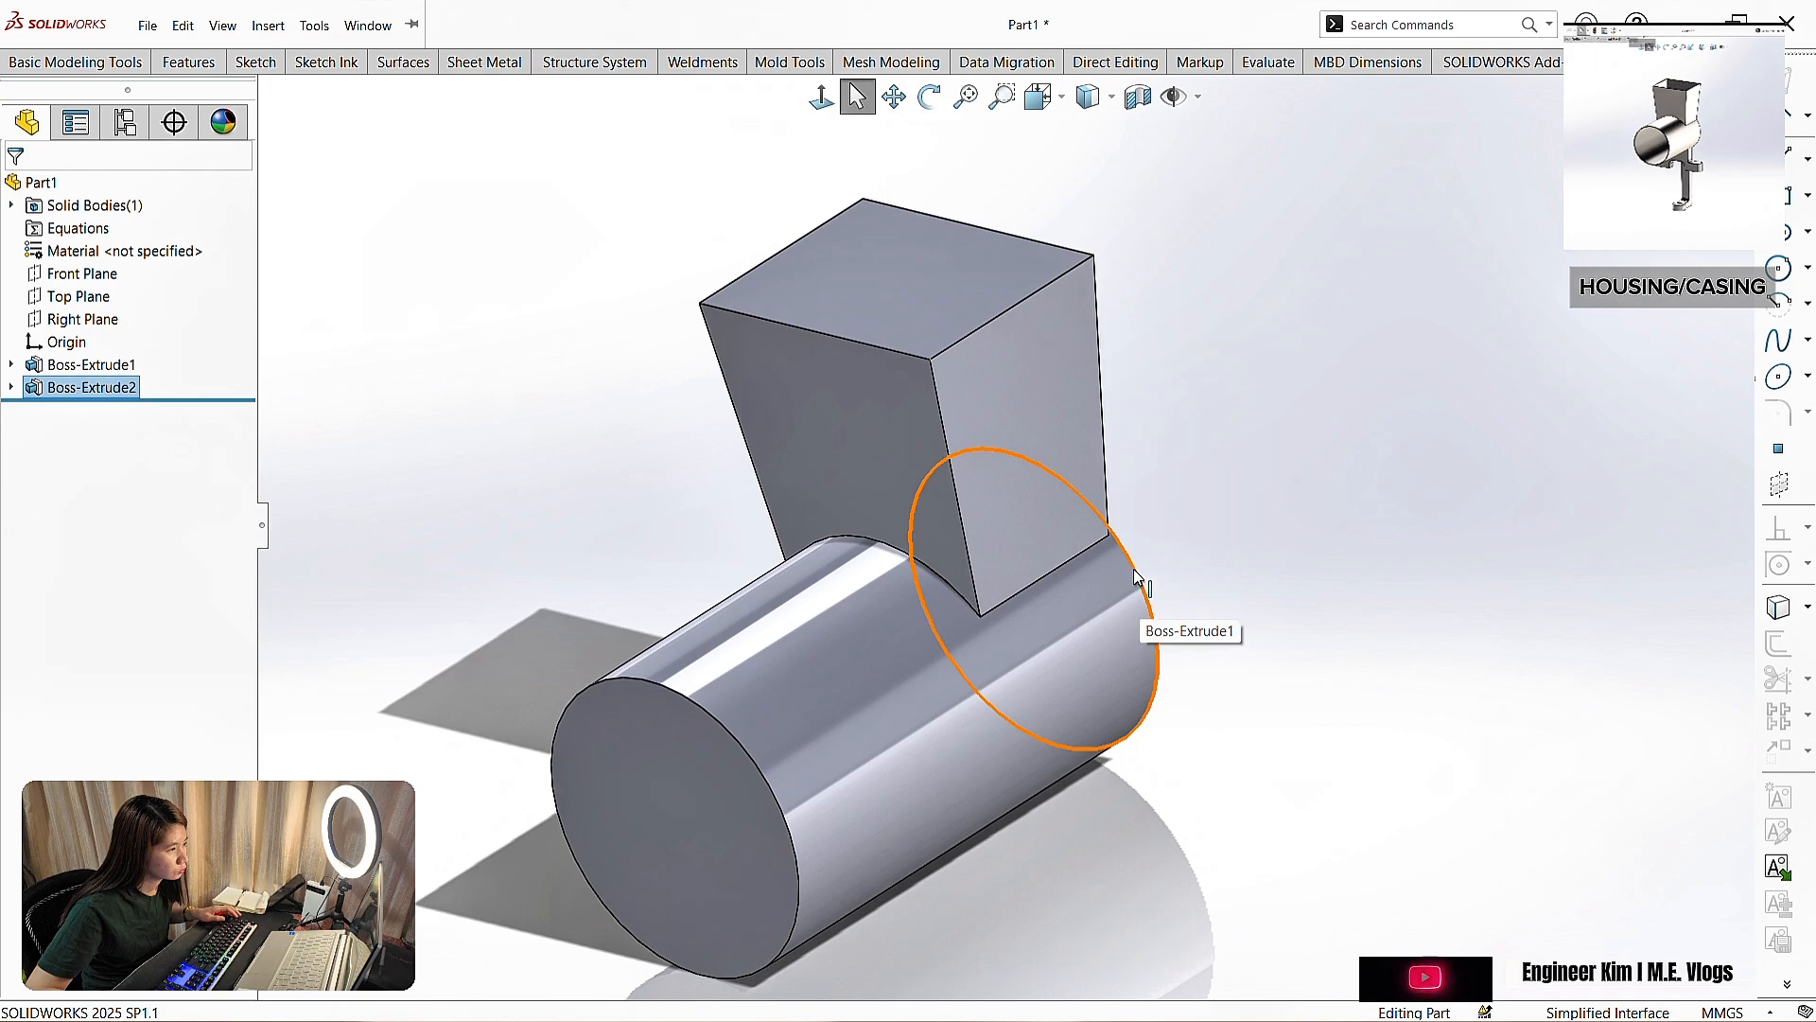
click(188, 62)
click(729, 175)
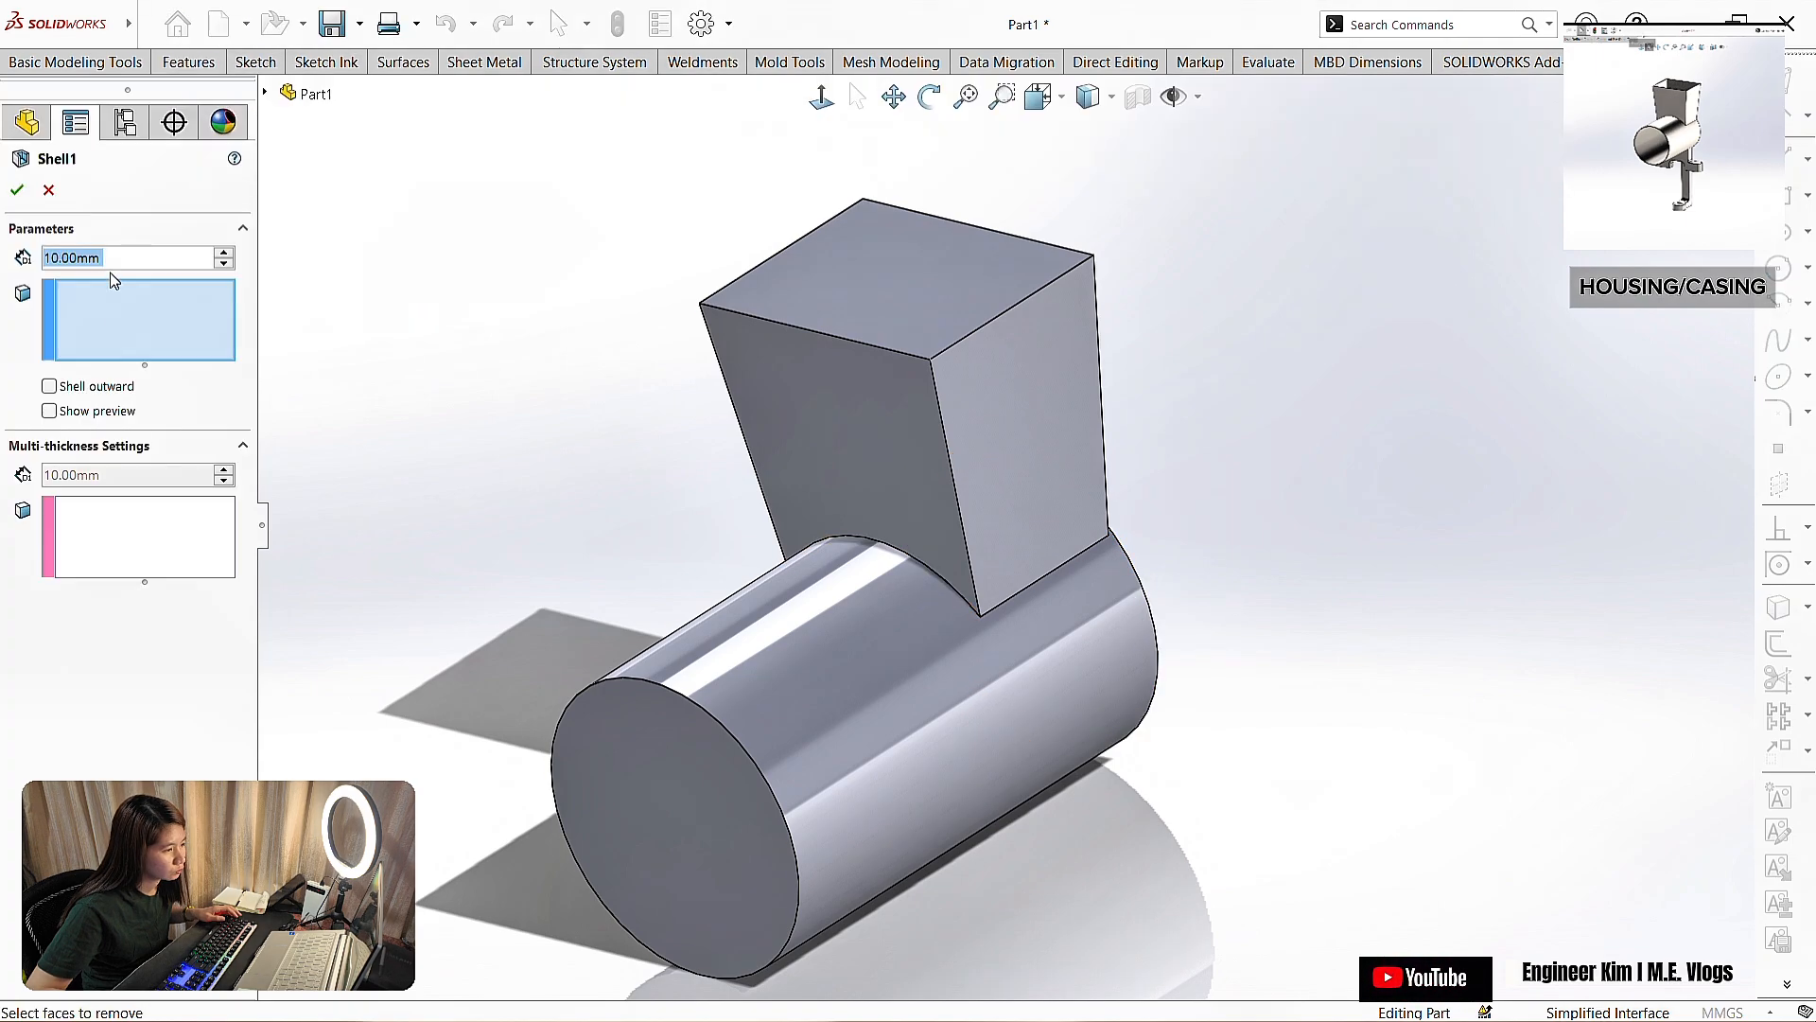
text(1.5)
click(676, 814)
click(955, 326)
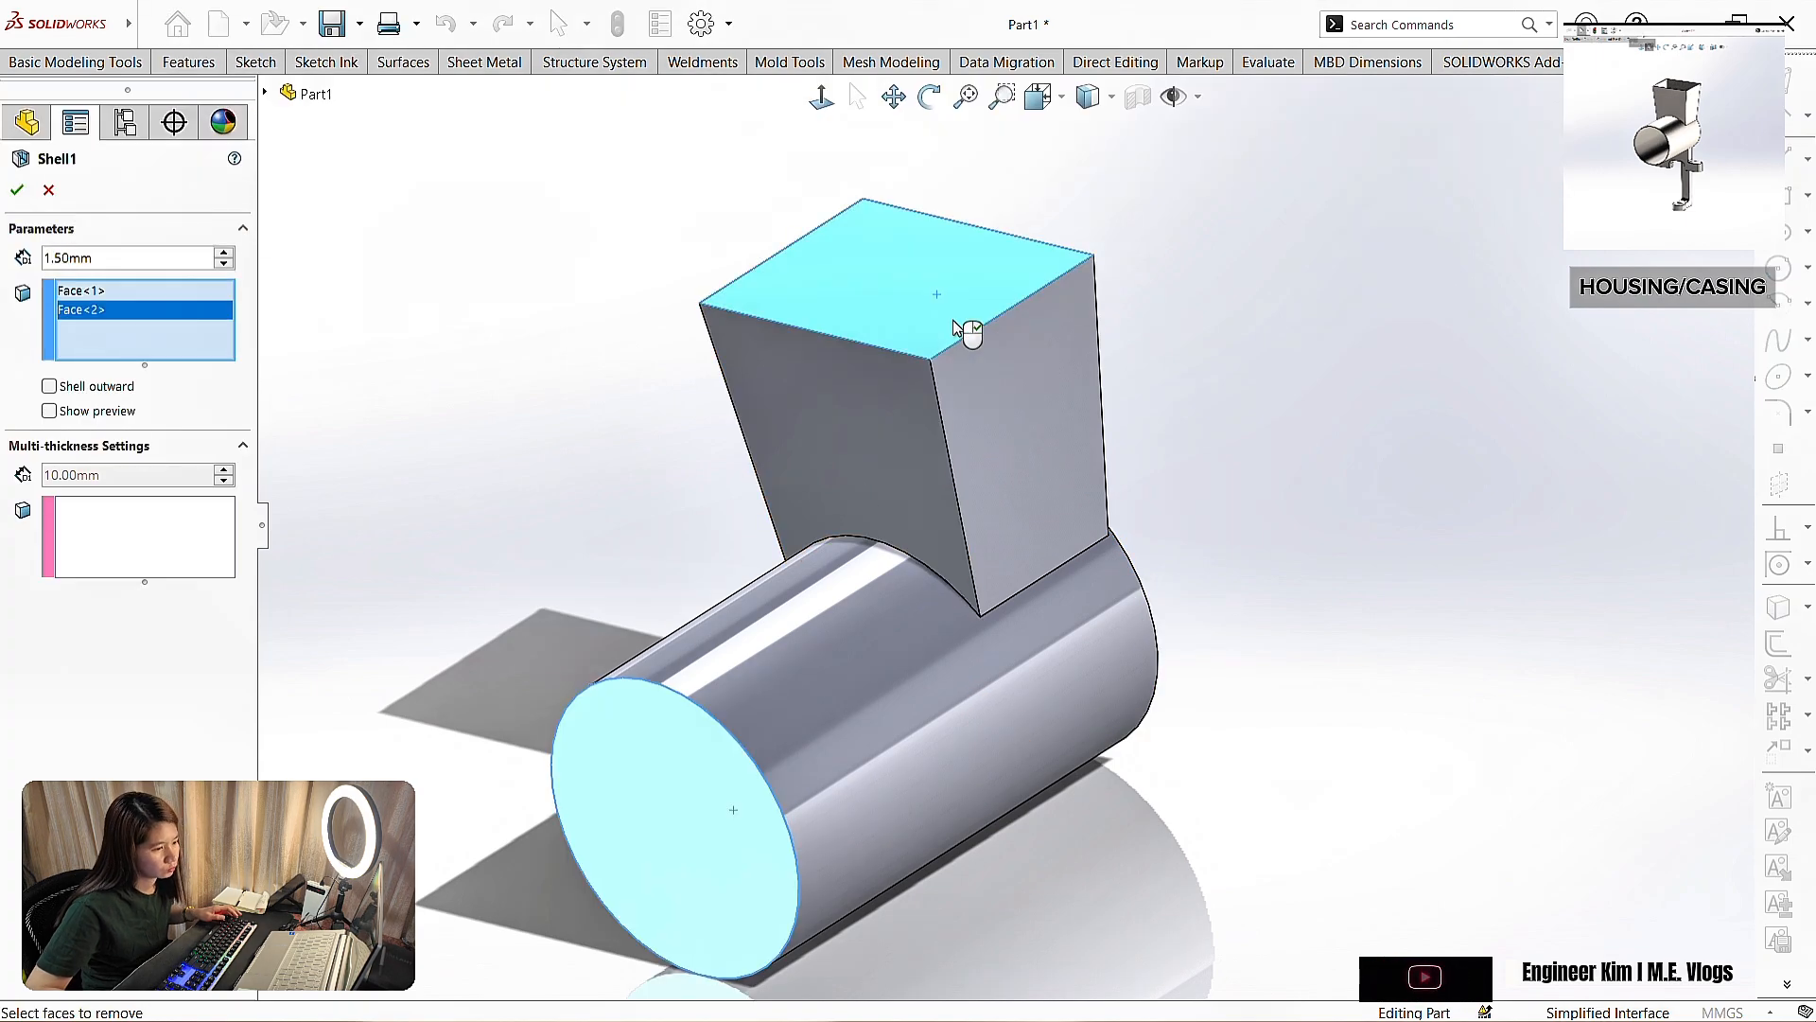
click(17, 190)
- Sketch a circle centred on the origin on the cylinder's closed end face
middle_drag(1117, 416, 1128, 455)
middle_drag(1175, 599, 1022, 581)
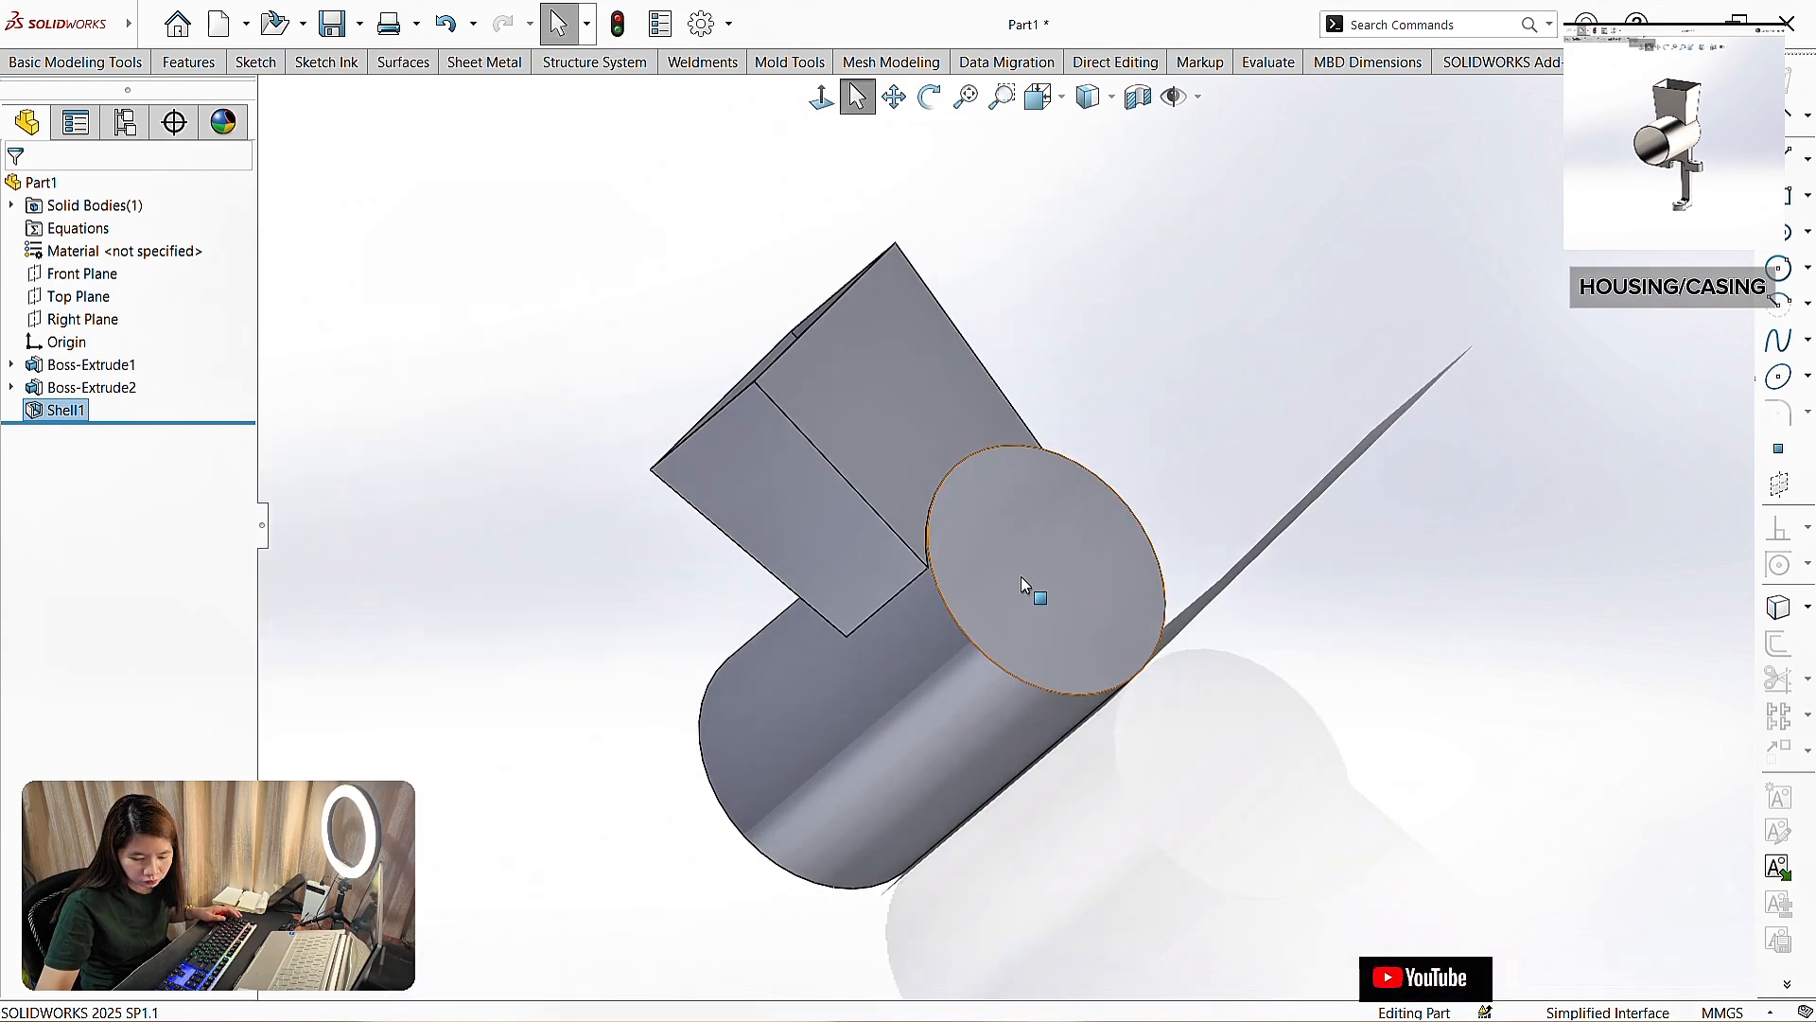
click(1021, 581)
click(1075, 545)
click(195, 95)
click(1005, 693)
click(1036, 725)
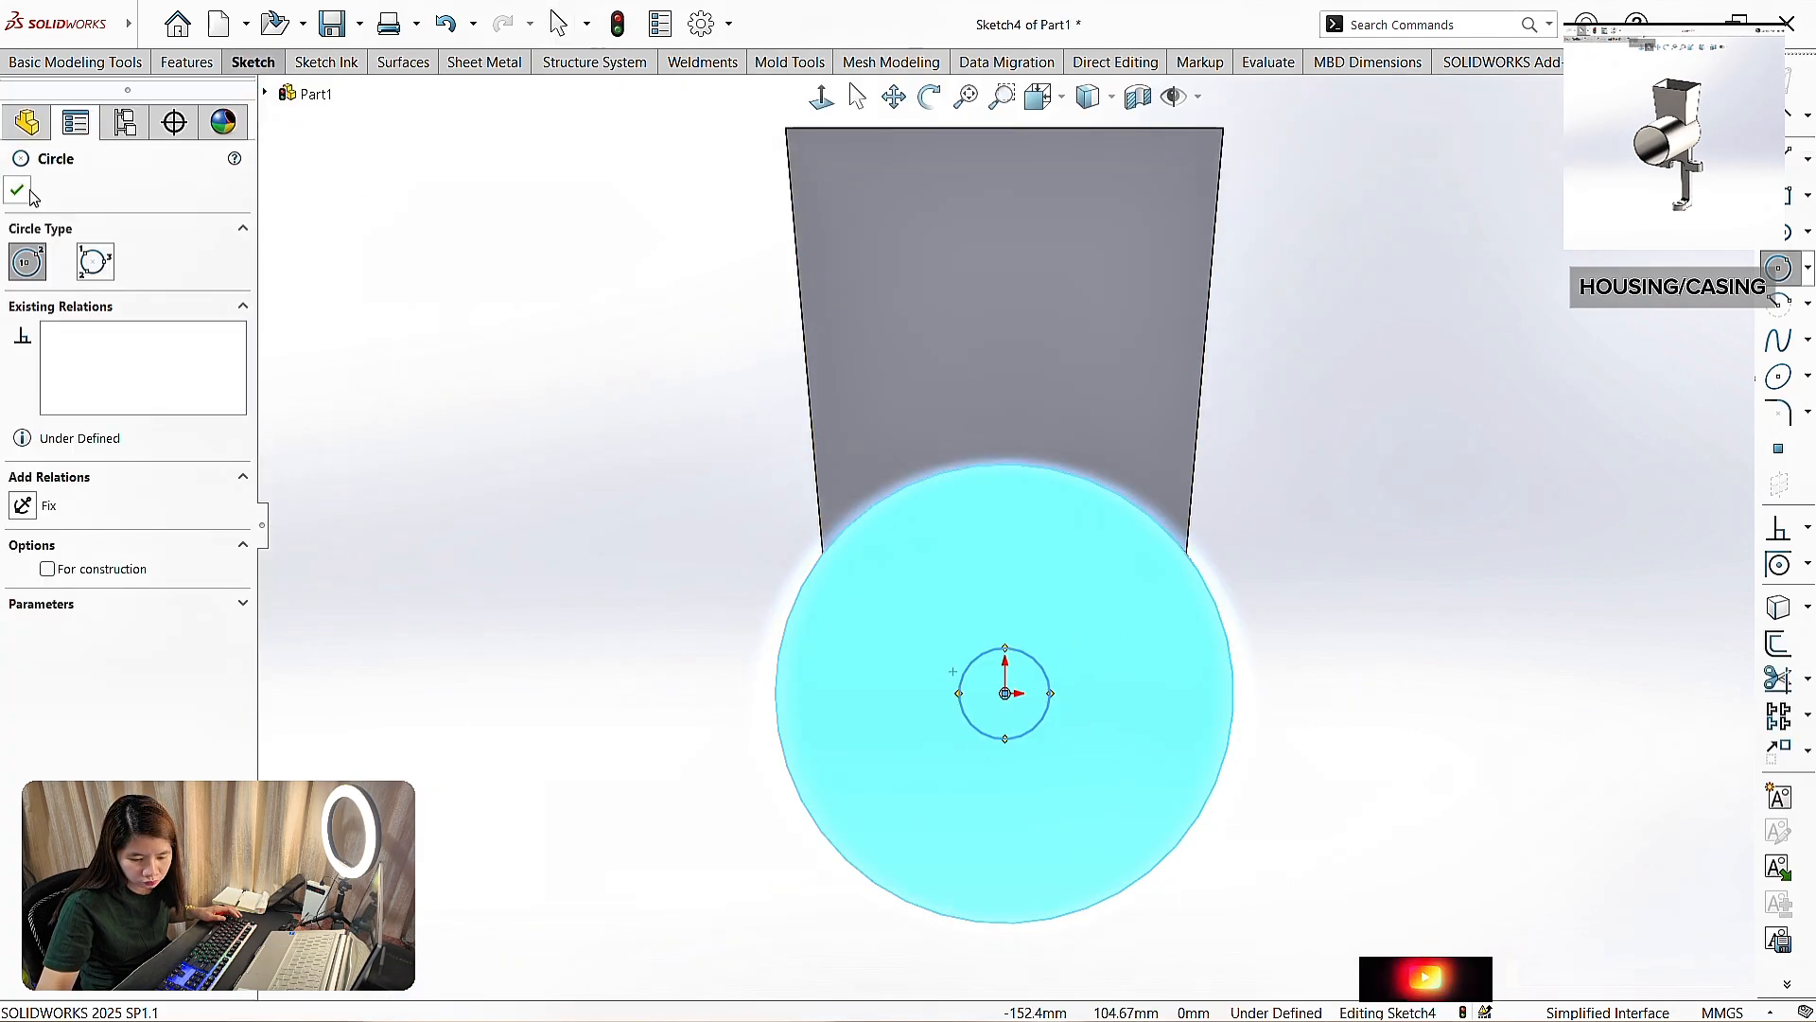
click(18, 190)
- Set the end-face circle's diameter to 19 mm
click(108, 123)
click(1048, 707)
click(1353, 730)
text(19)
click(1247, 815)
click(18, 190)
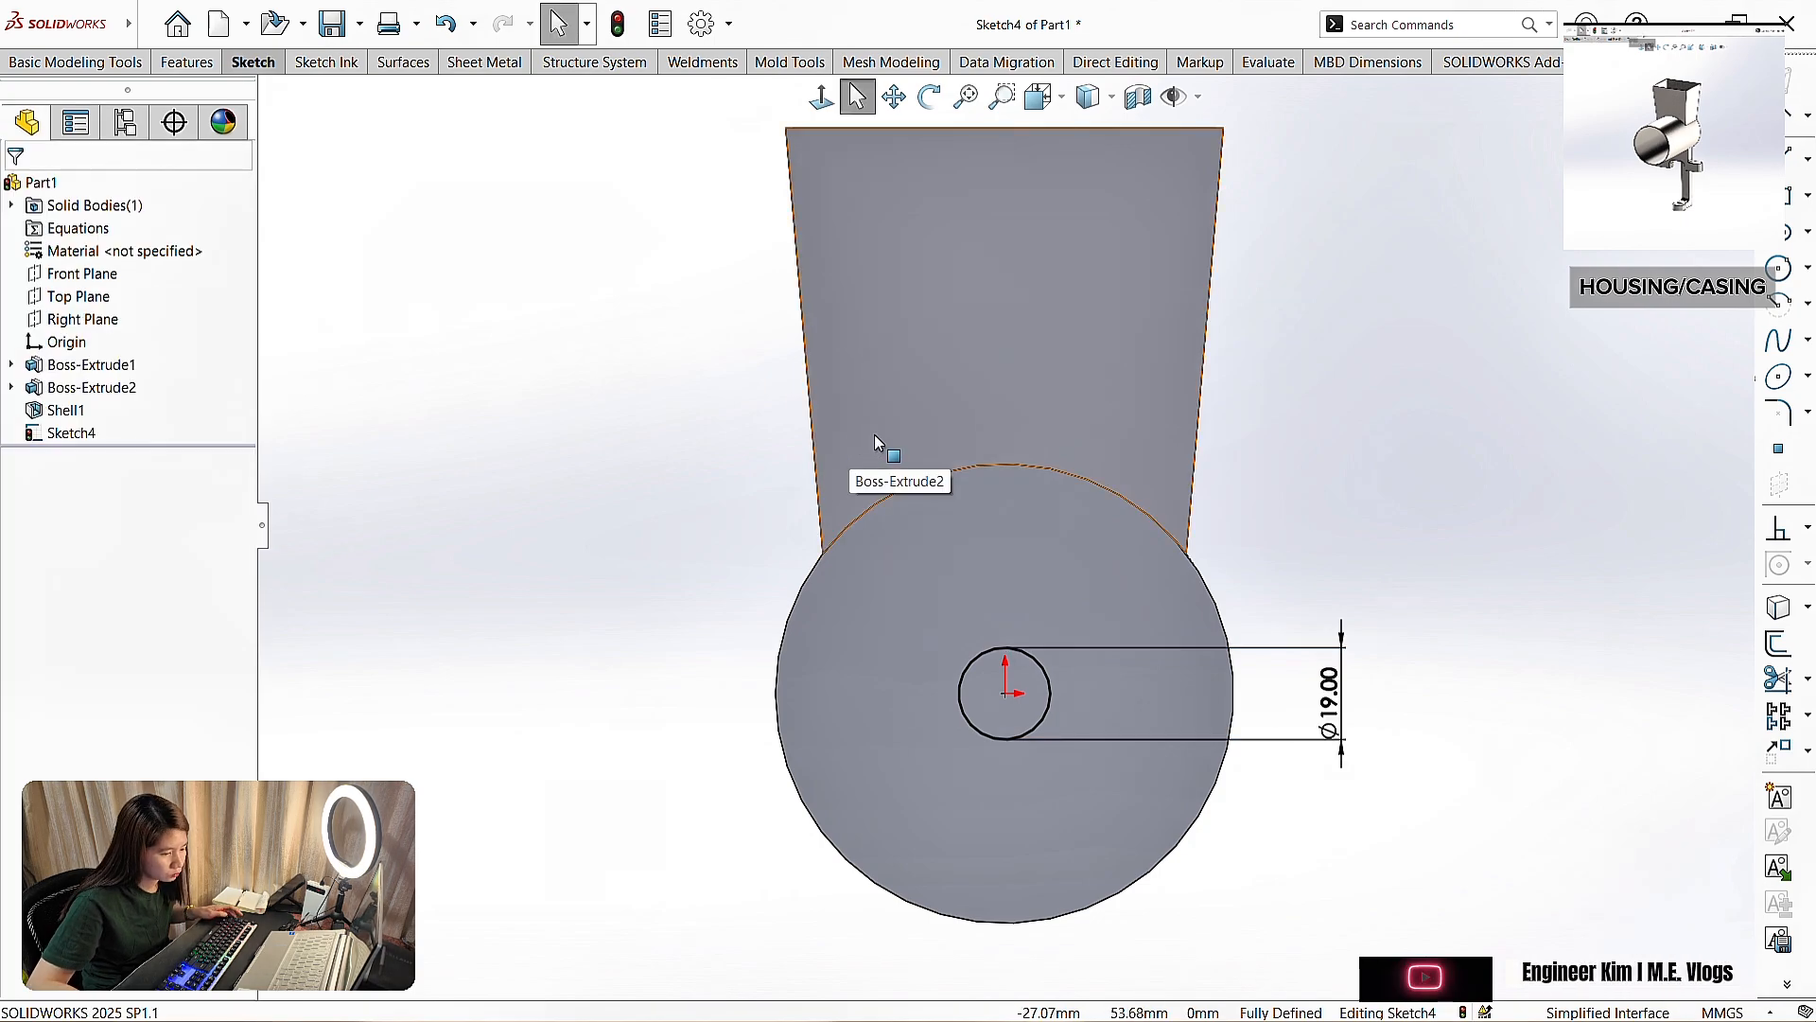
- Cut-extrude the 19 mm circle through the cylinder's closed end wall
mouse_move(190, 65)
click(365, 118)
click(18, 190)
- Create a reference plane offset 90 mm below the Top Plane, using the flipped offset direction
middle_drag(1522, 610, 1118, 588)
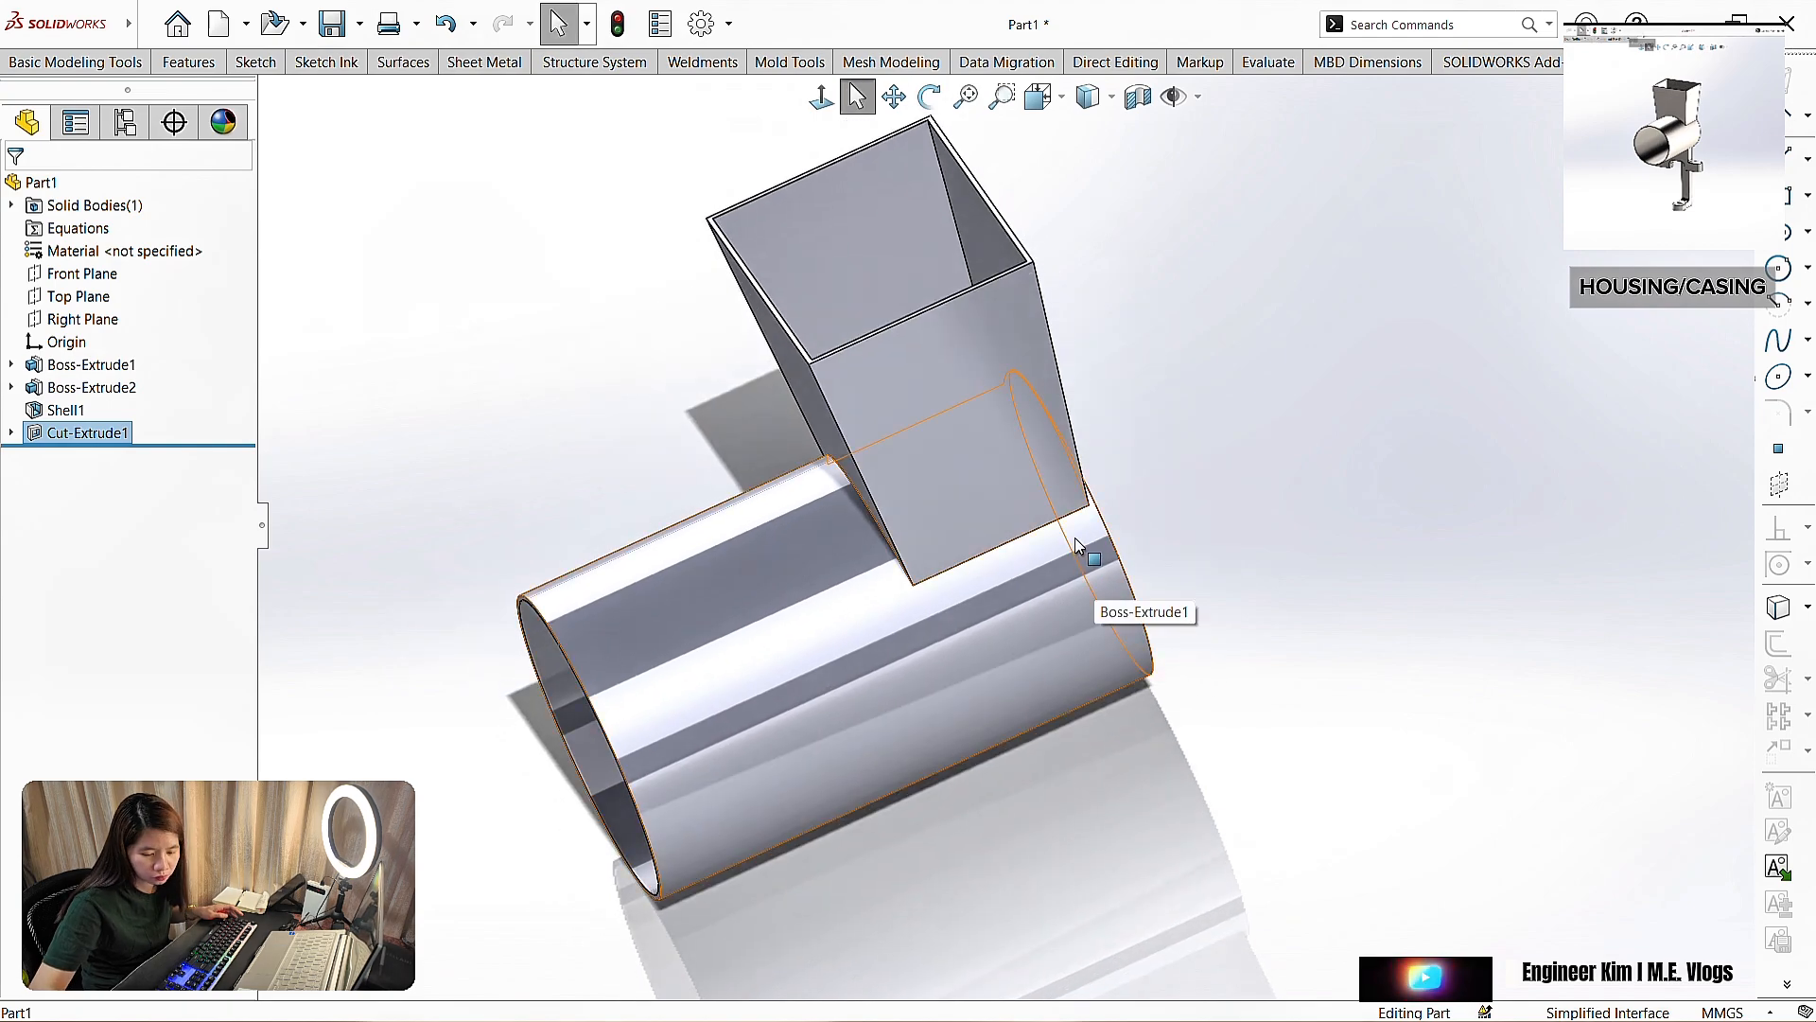
mouse_move(188, 62)
click(927, 162)
click(932, 190)
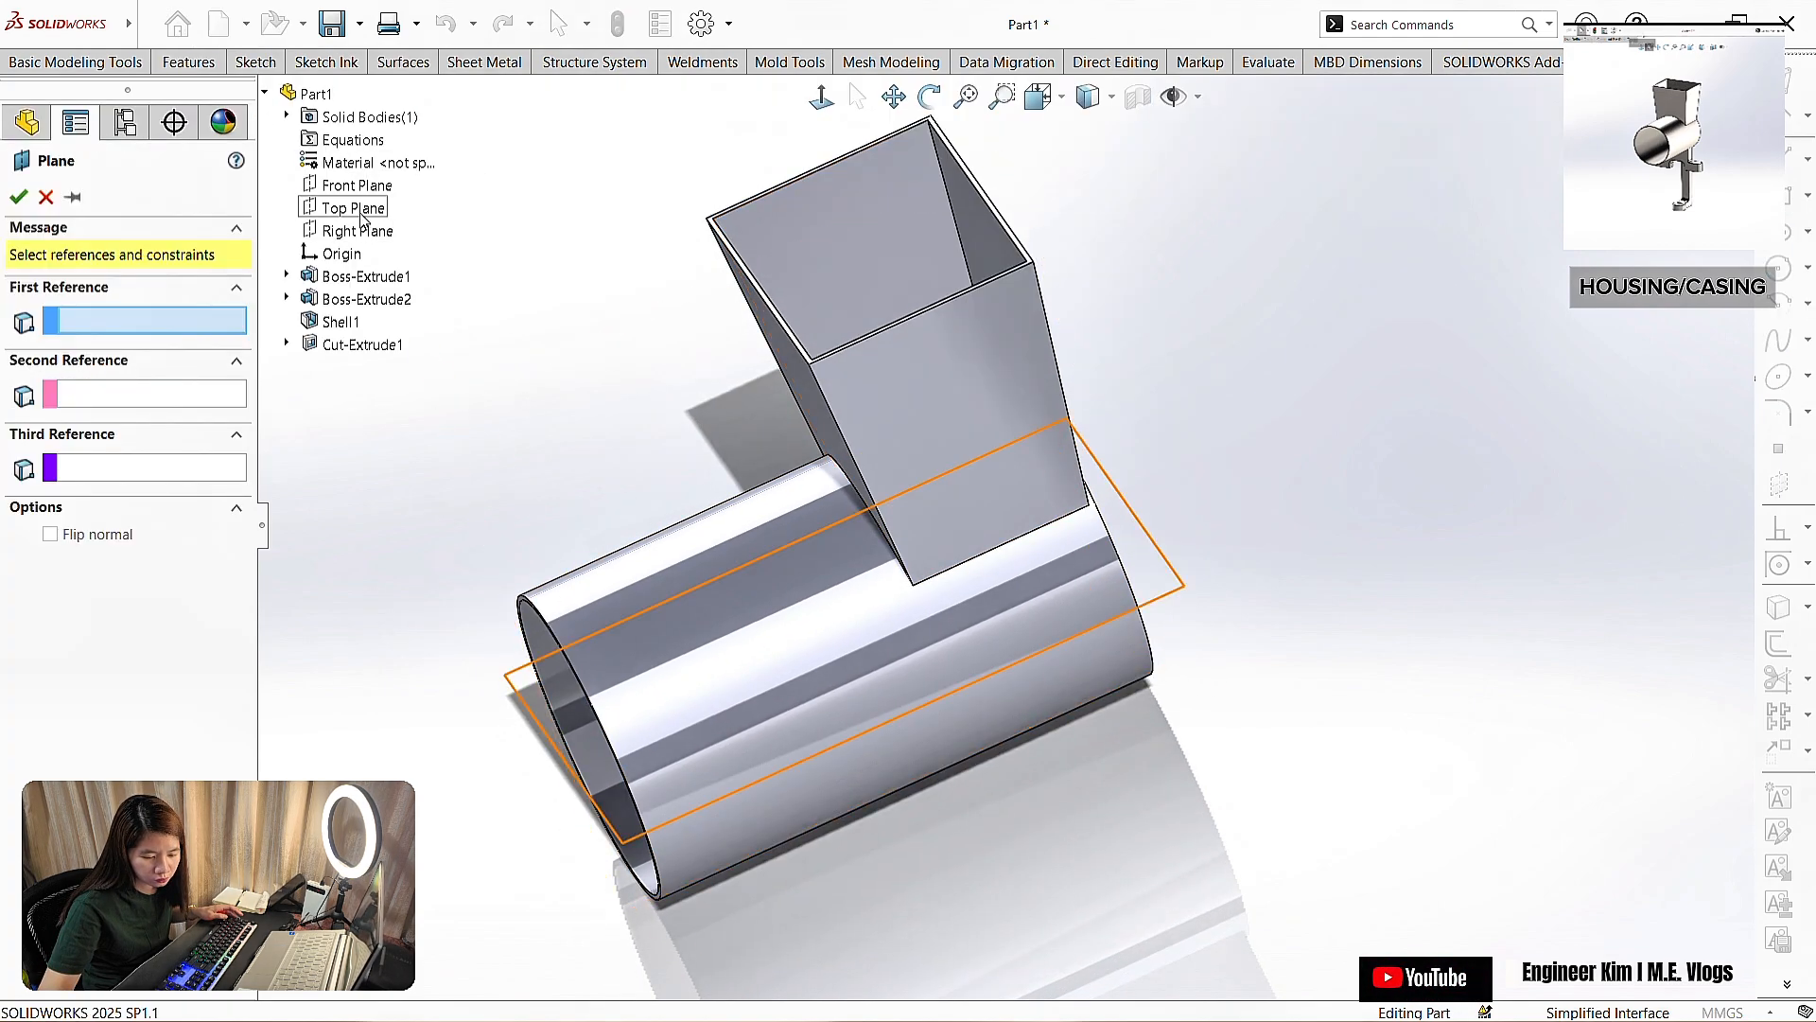
click(360, 216)
middle_drag(1059, 312, 1315, 423)
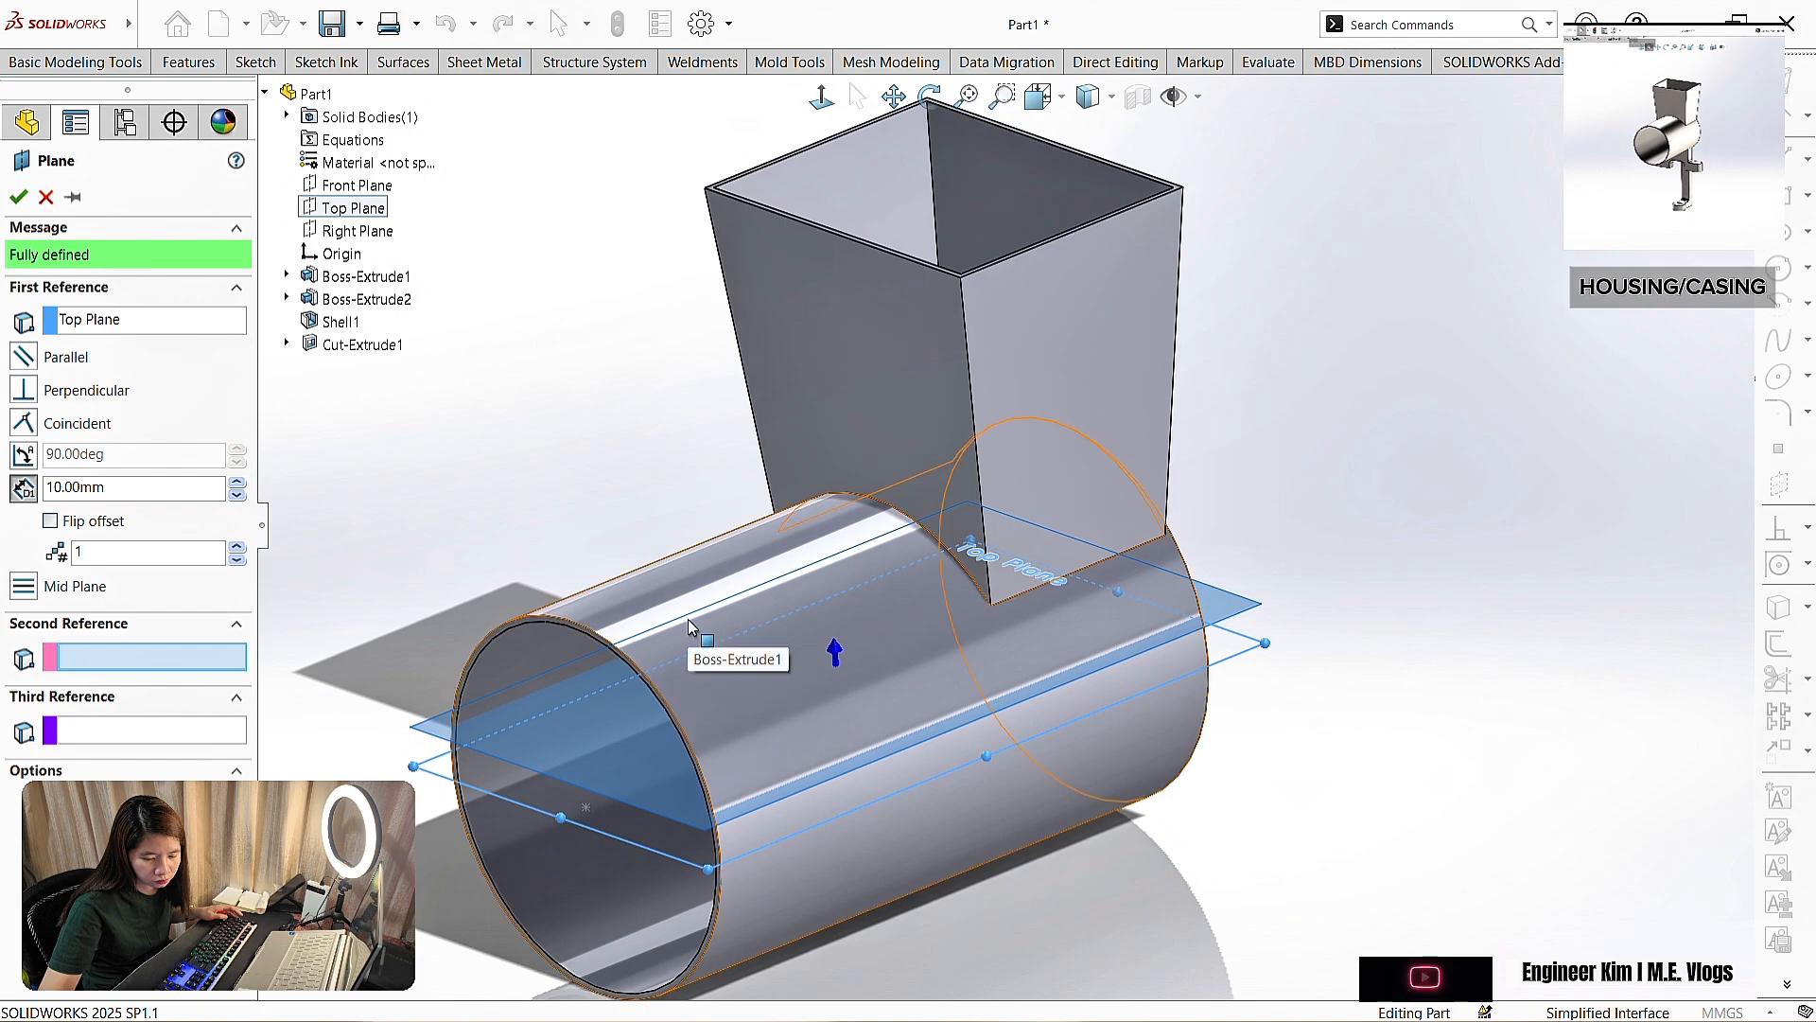
text(90)
click(50, 522)
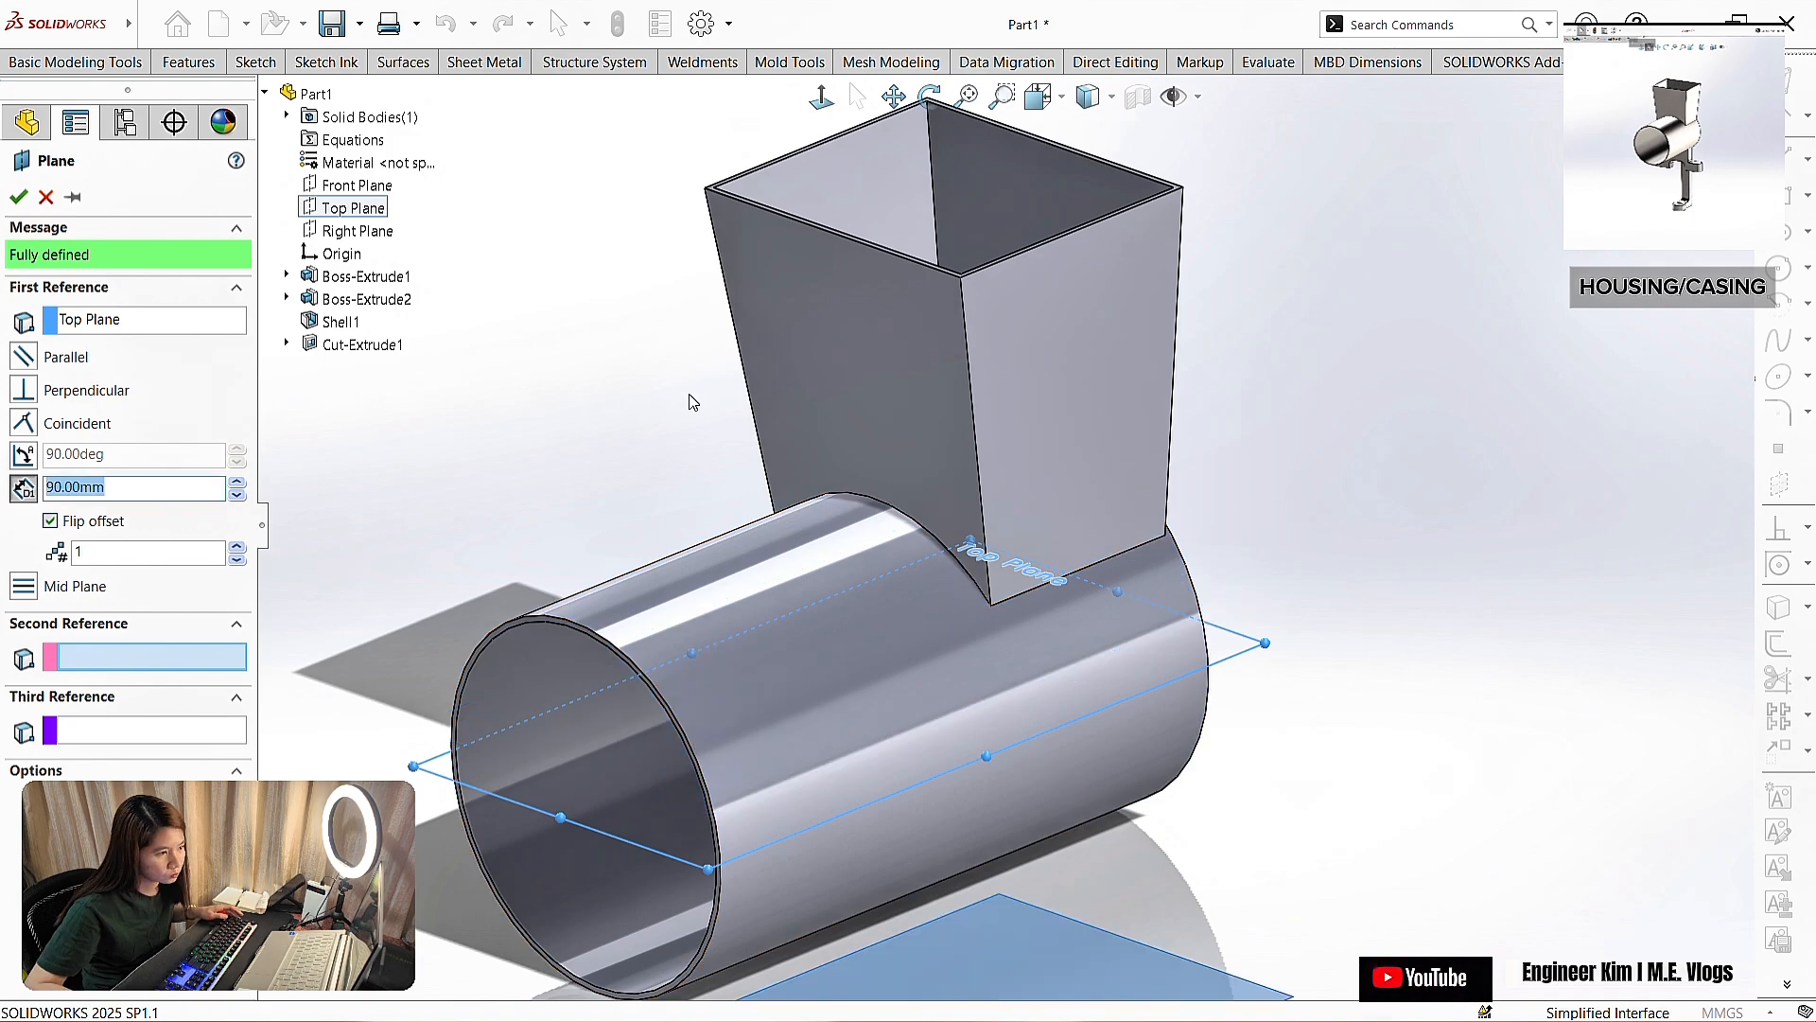
scroll(757, 406, up, 2)
click(18, 197)
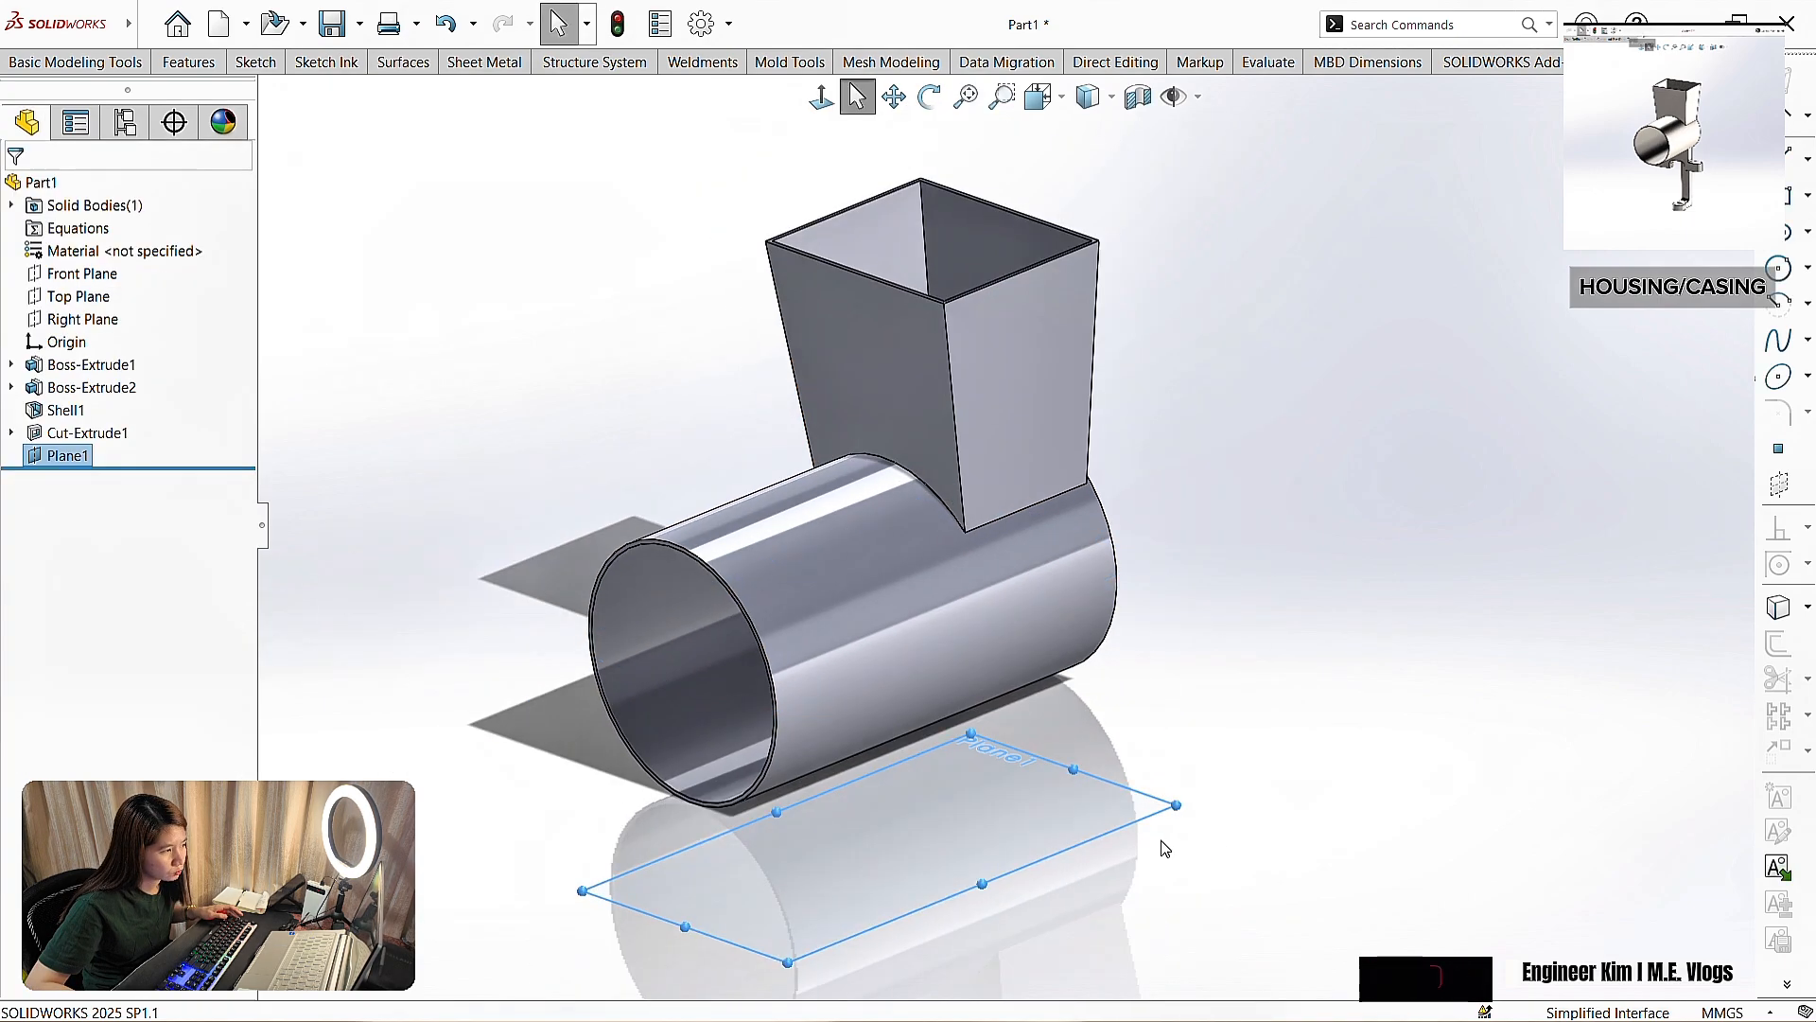
click(968, 843)
click(1012, 705)
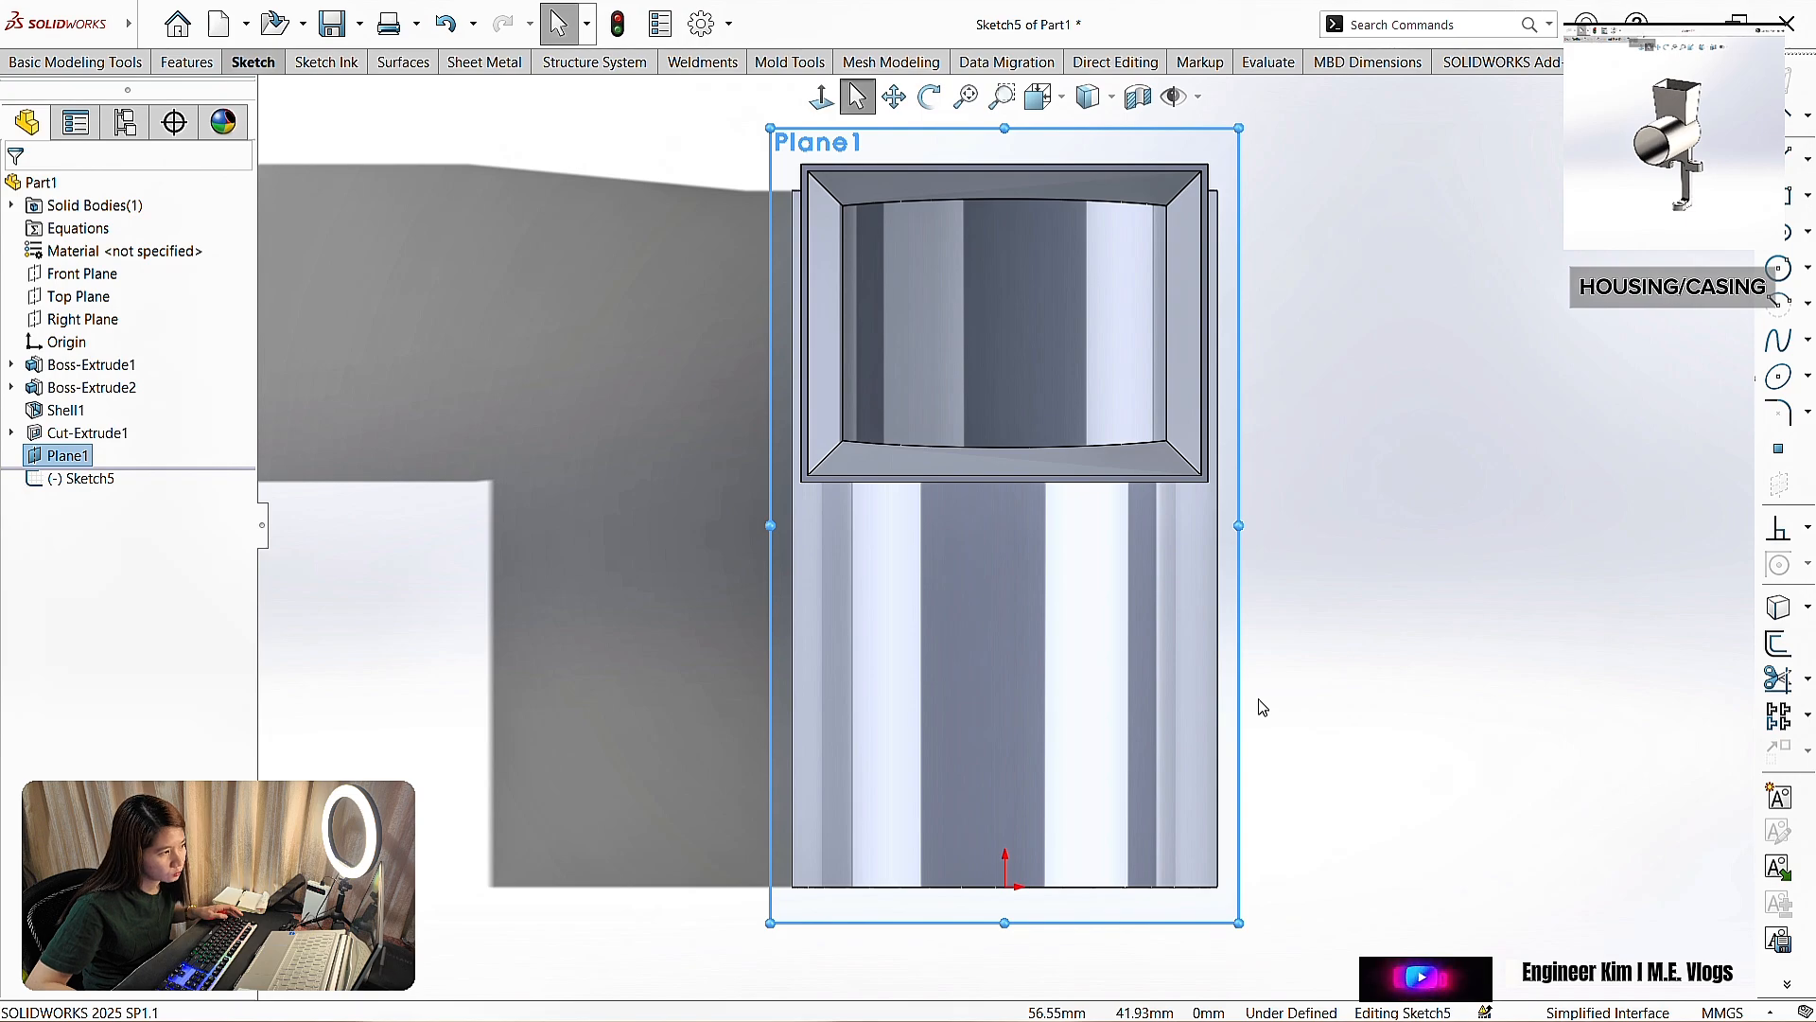
right_click(897, 148)
click(889, 108)
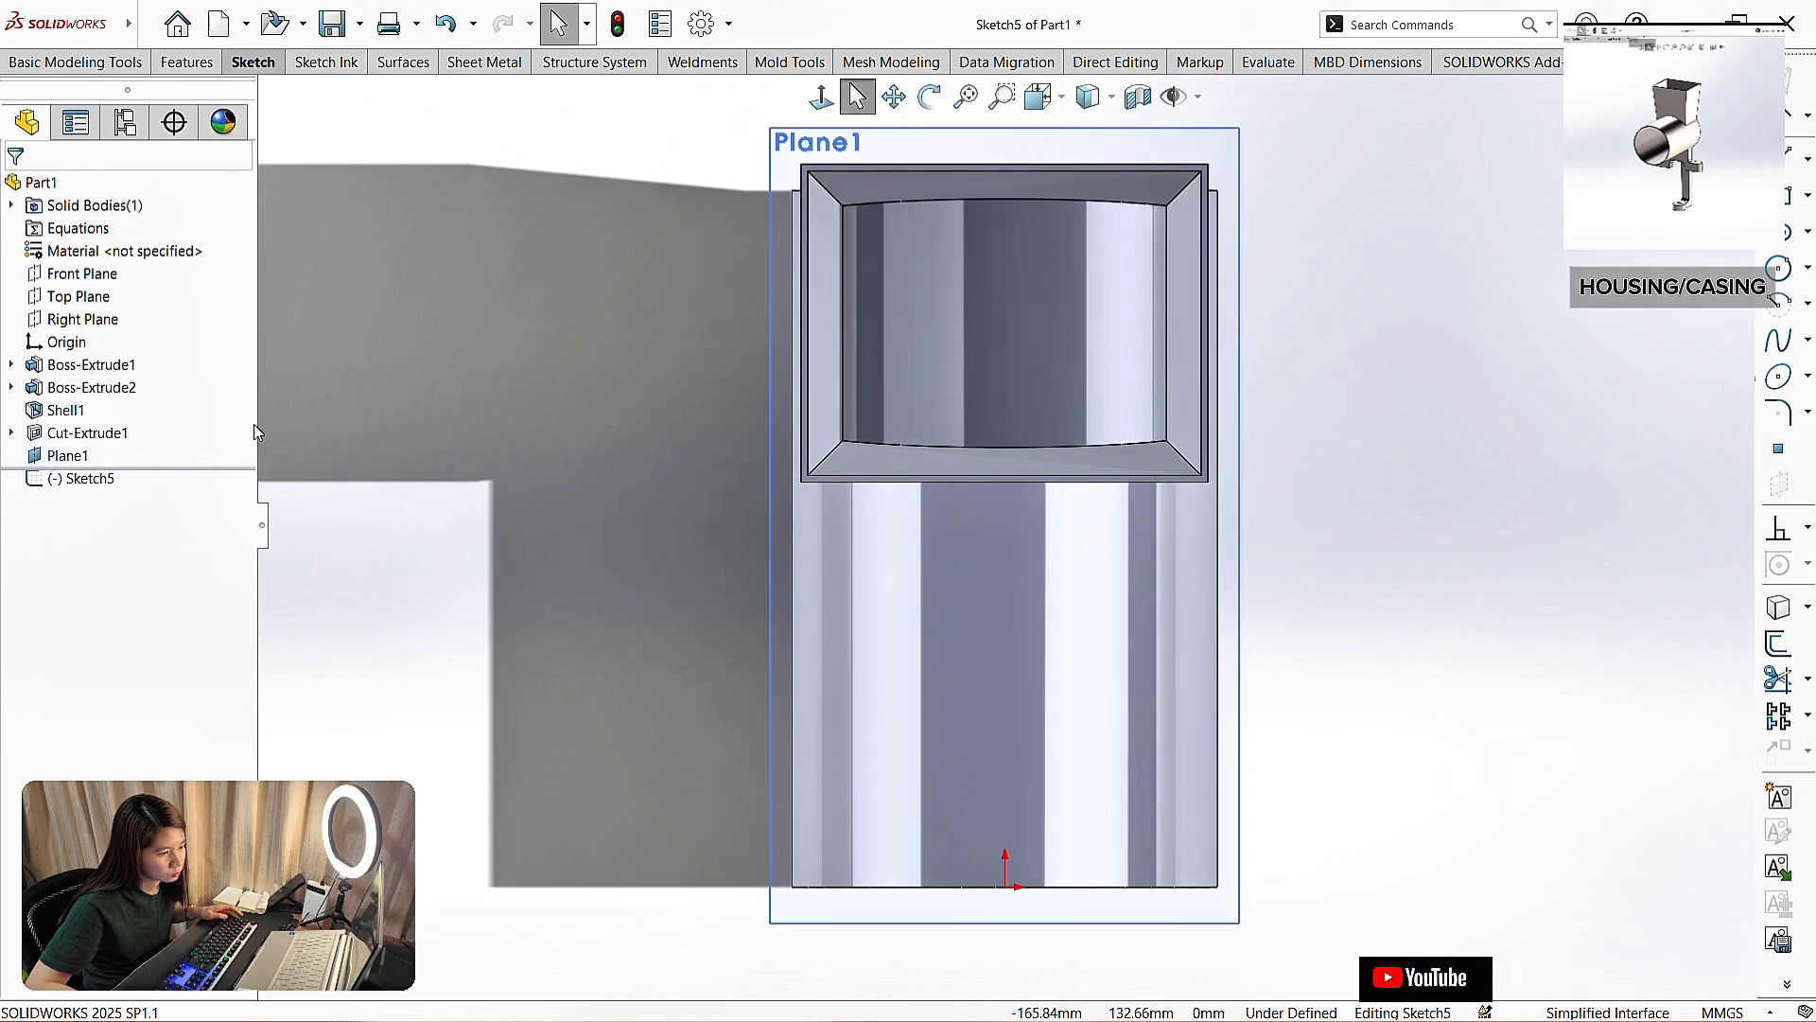
right_click(940, 149)
click(1160, 118)
mouse_move(1263, 511)
middle_down()
mouse_move(1220, 470)
mouse_move(1150, 529)
middle_up()
right_click(1343, 366)
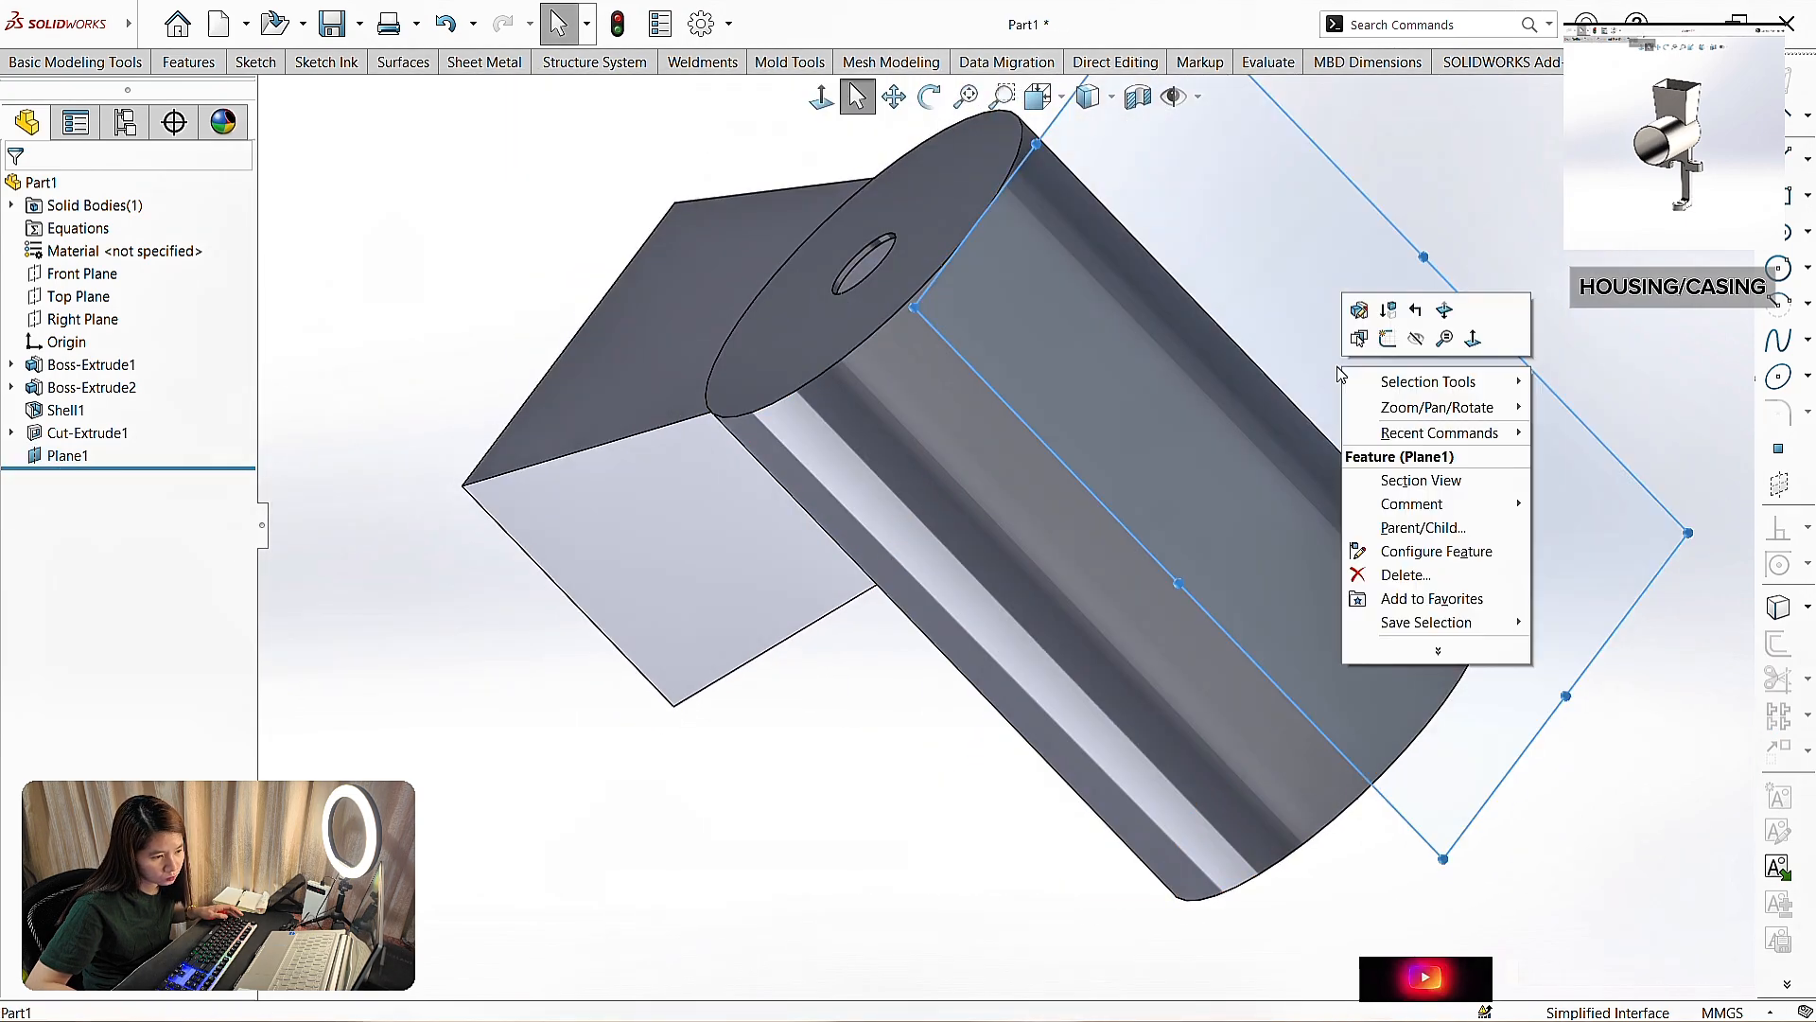
click(1387, 342)
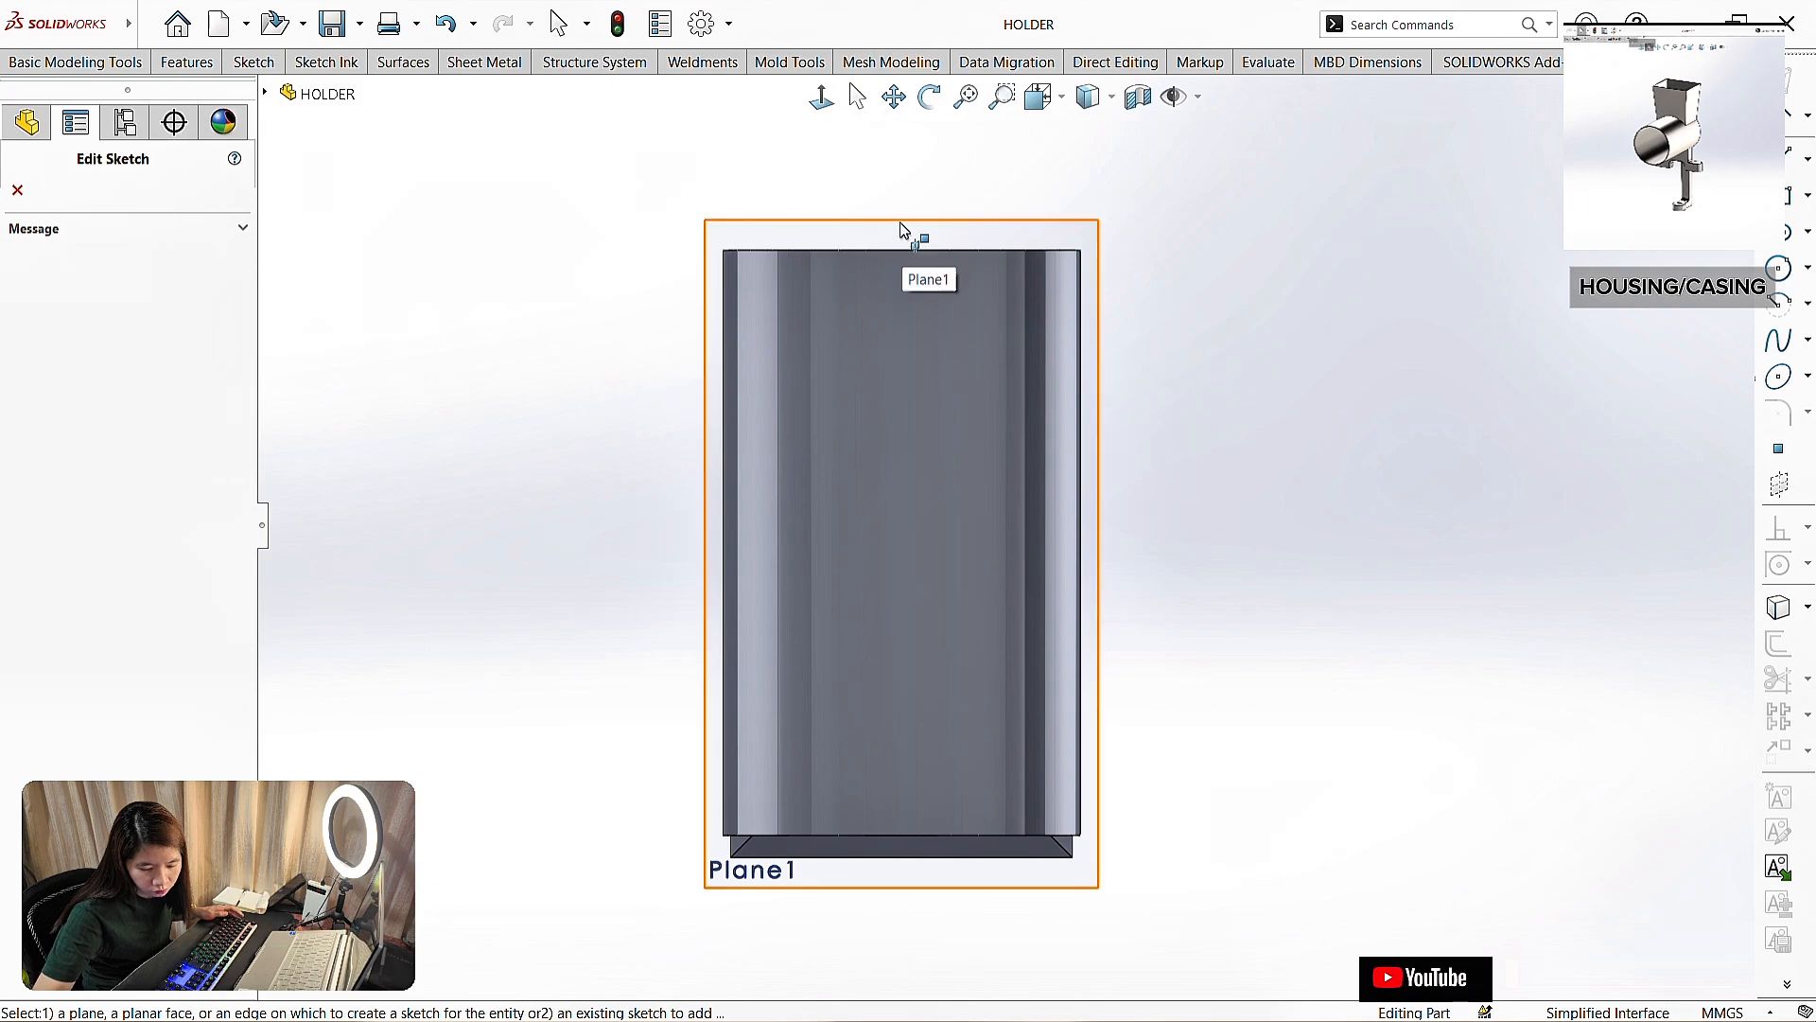
key(Escape)
- Start a sketch on the offset plane below the barrel and begin a construction centerline at the origin
right_click(879, 230)
click(924, 203)
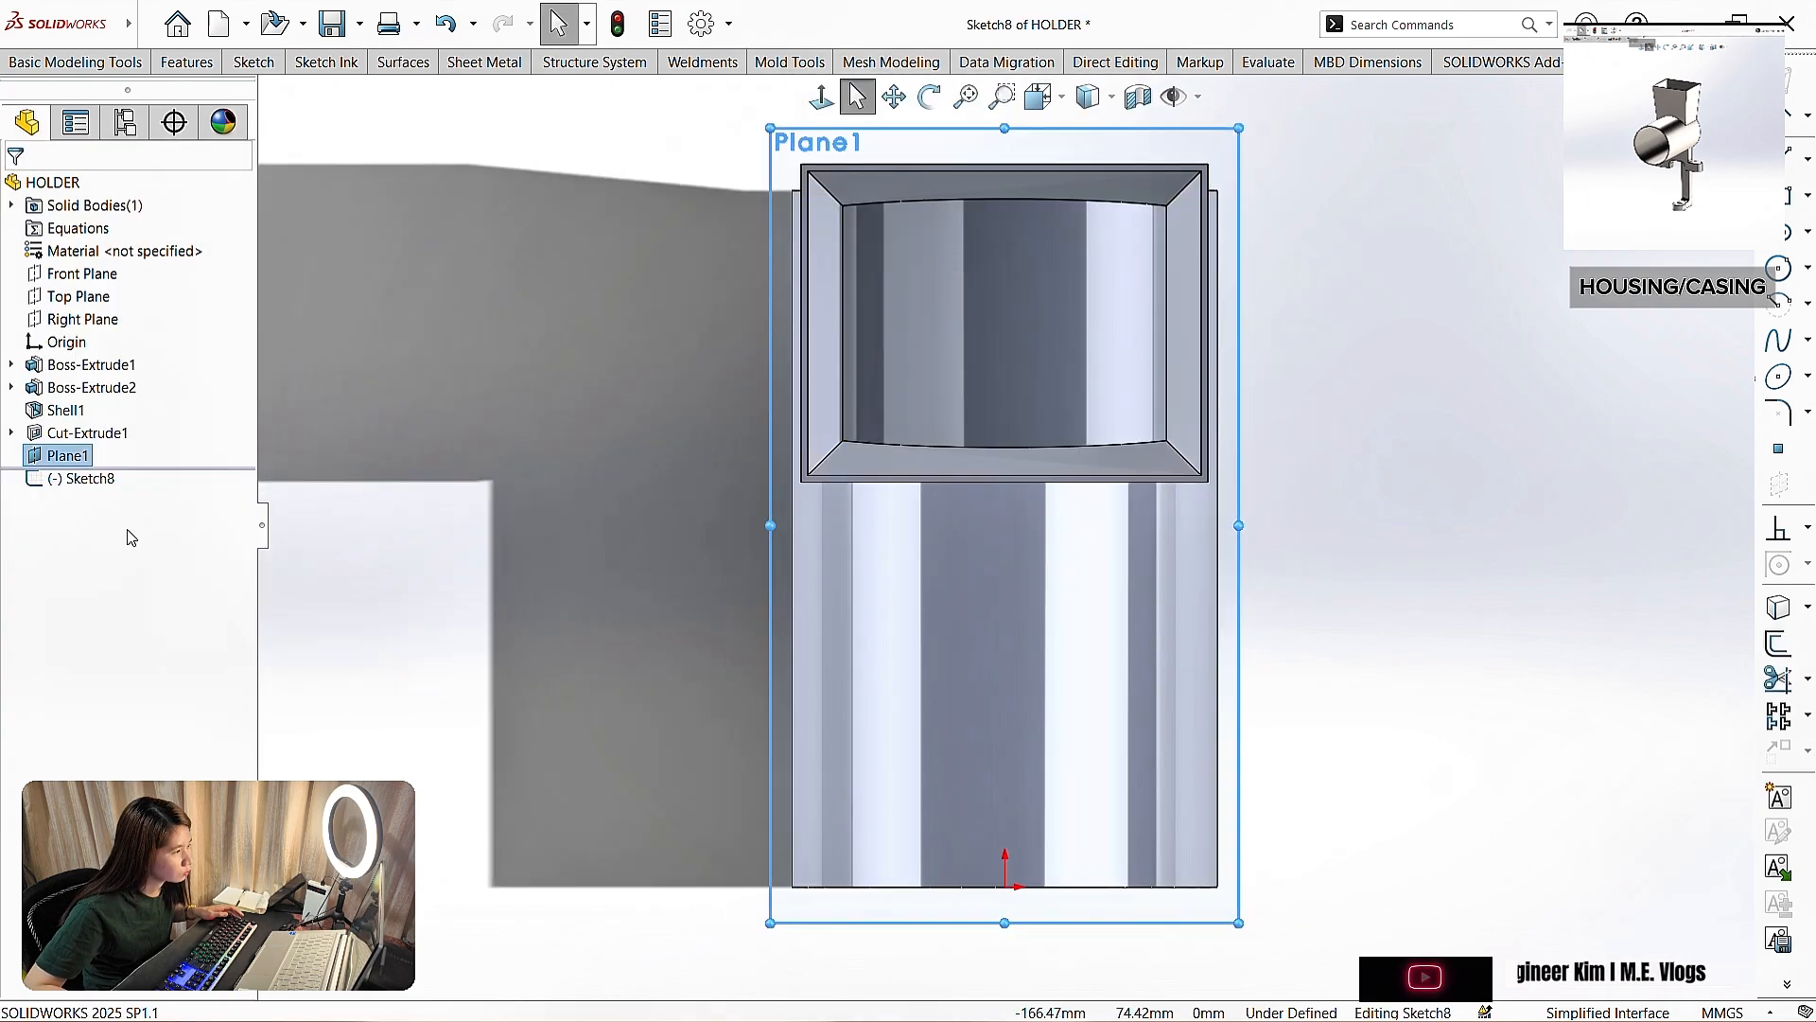
right_click(79, 458)
click(183, 434)
click(521, 199)
click(254, 62)
click(173, 91)
click(189, 142)
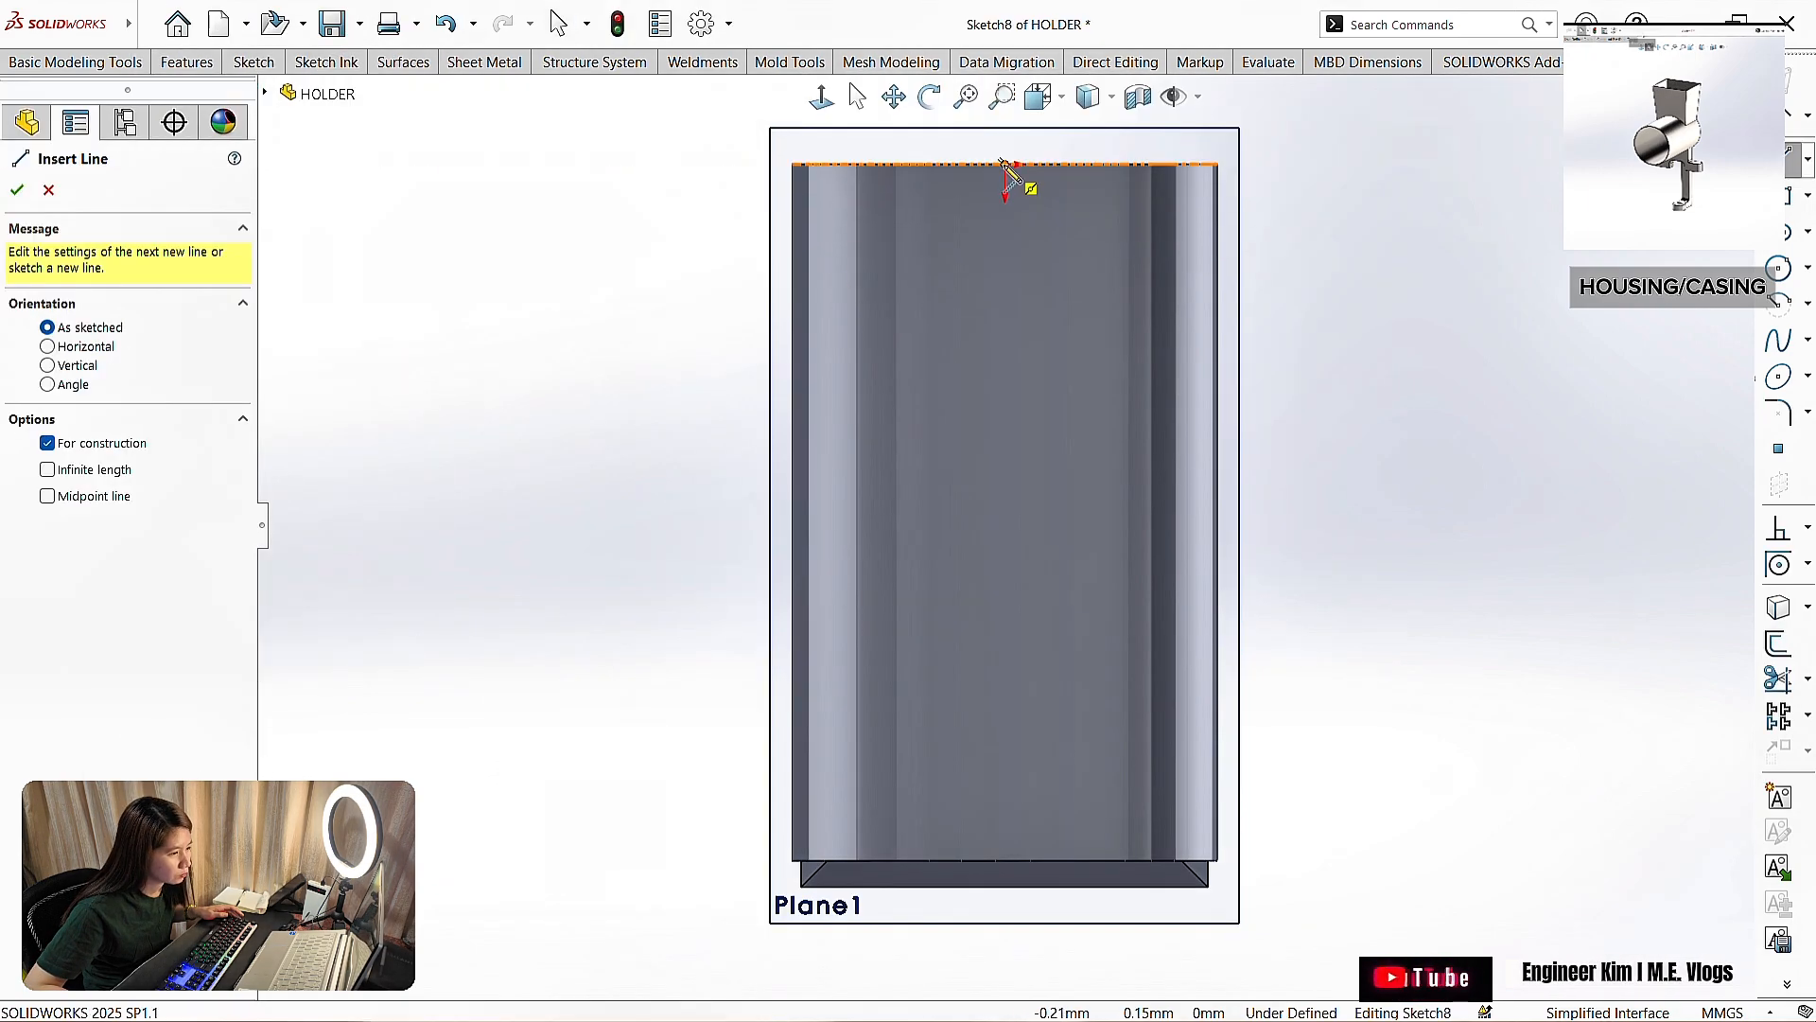
click(1005, 165)
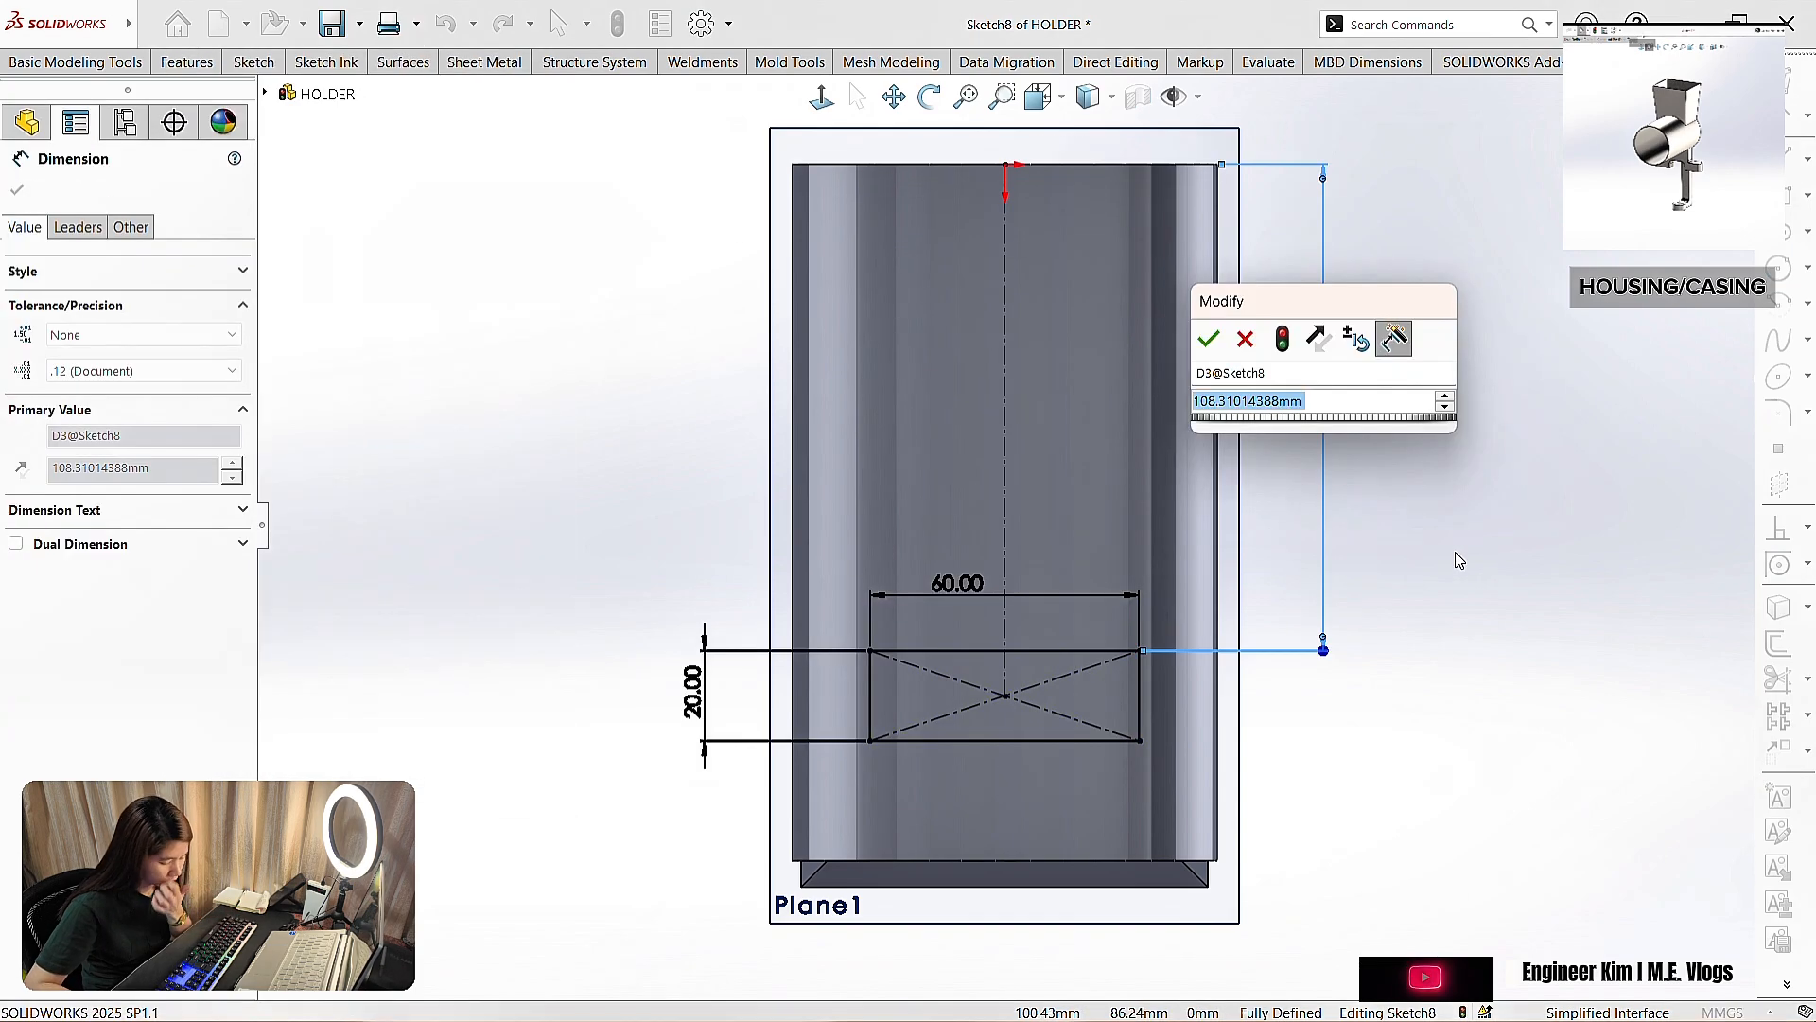
- Set the distance from the barrel's open-end edge to the 60 by 20 mm rectangle to 125 mm
text(130)
key(Return)
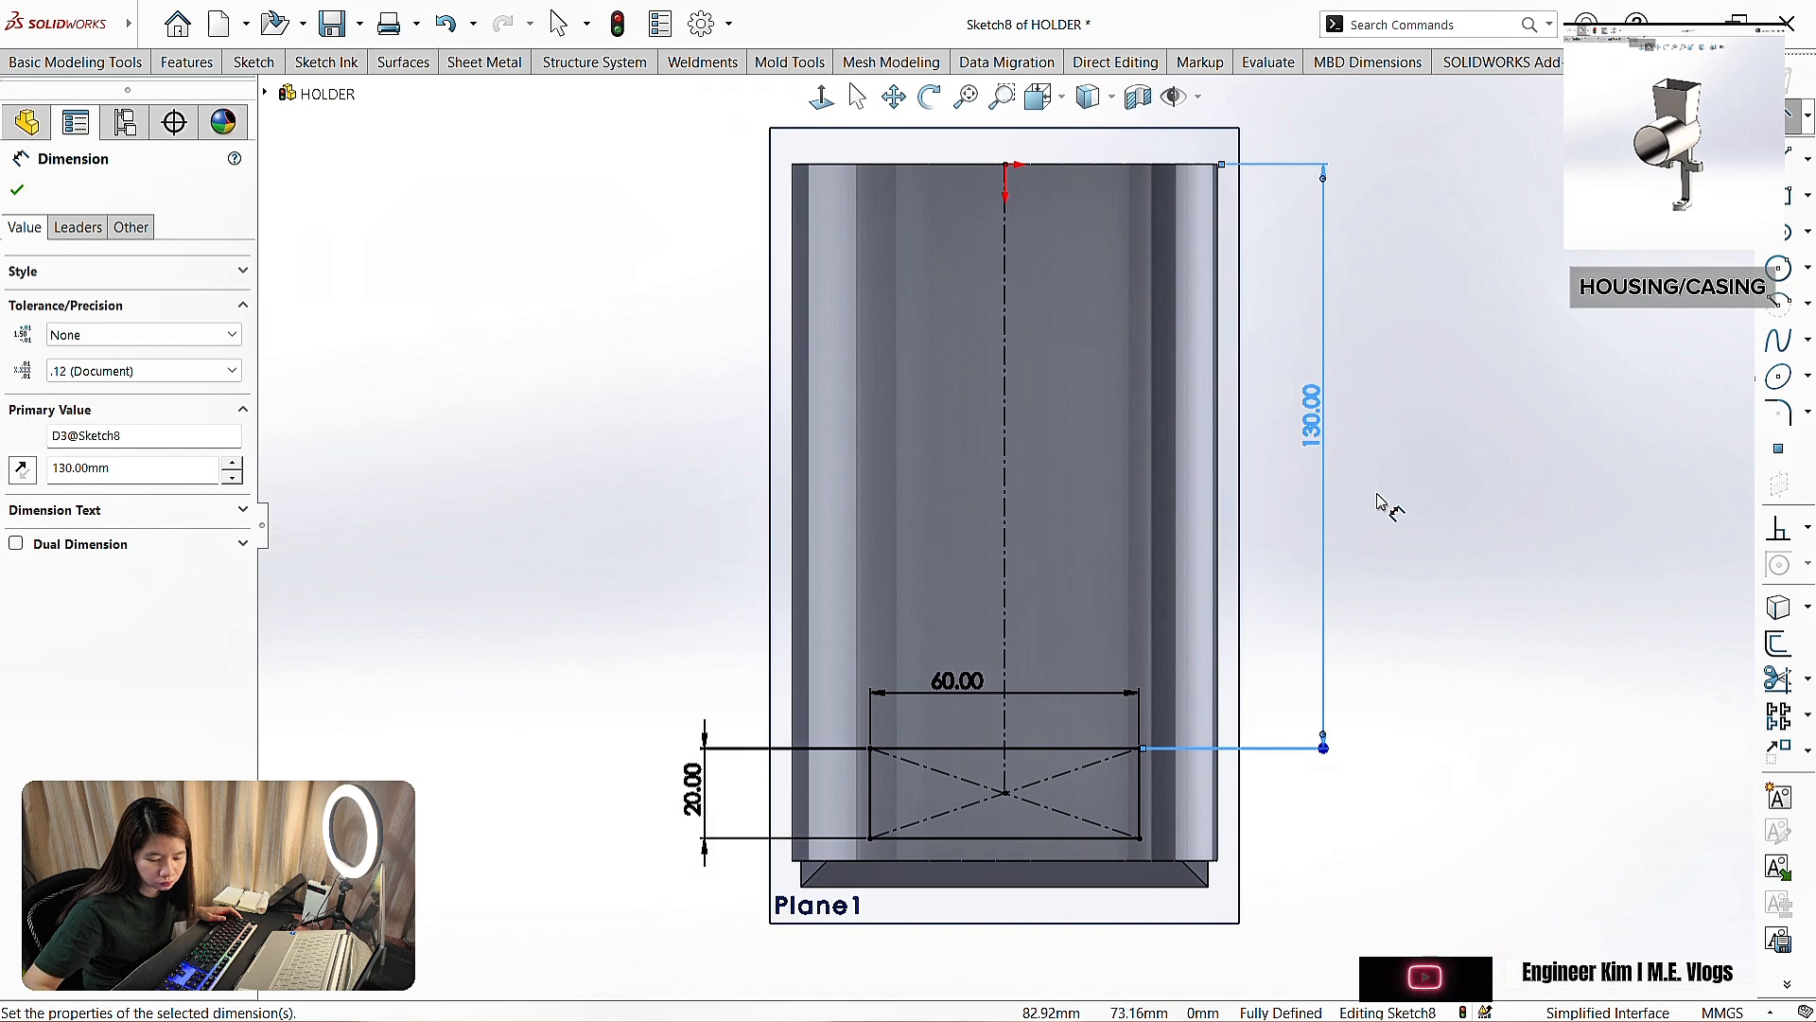
key(Escape)
double_click(1310, 413)
text(125)
key(Return)
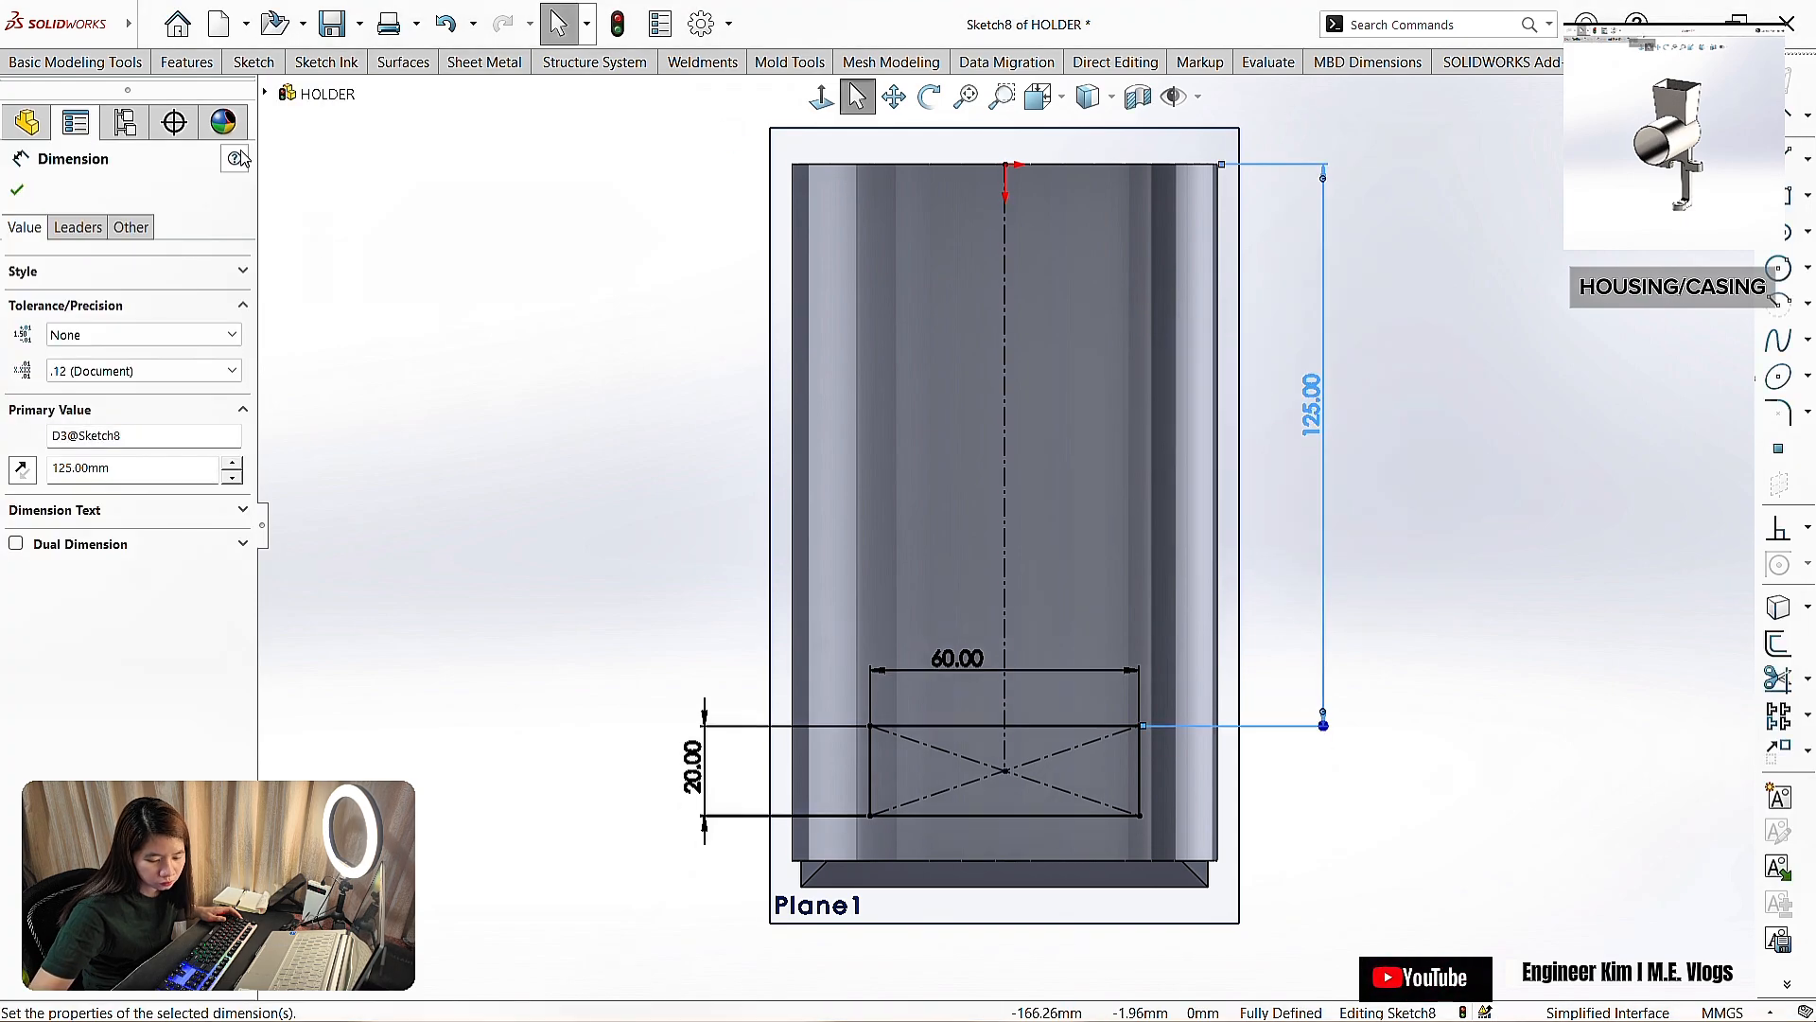
click(1294, 564)
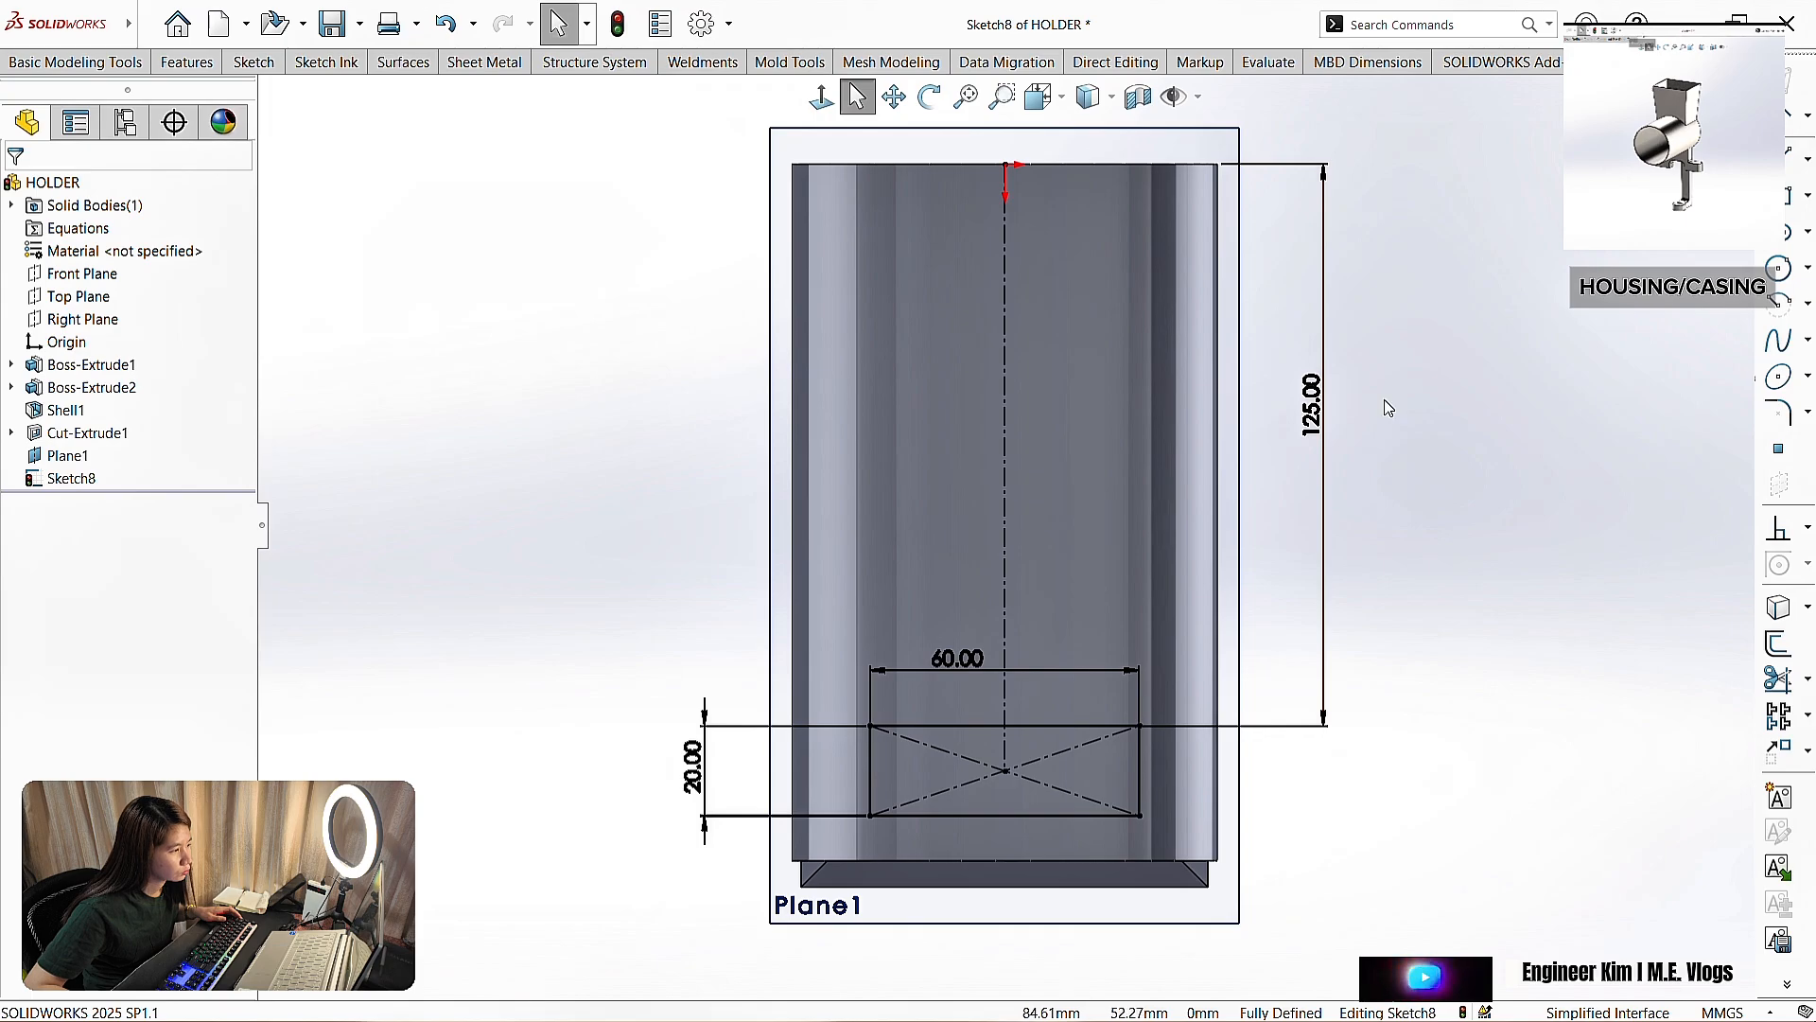
- Extrude the 60 by 20 mm rectangle up to the barrel's outer cylindrical surface and save the part
click(193, 61)
click(34, 110)
scroll(363, 702, up, 1)
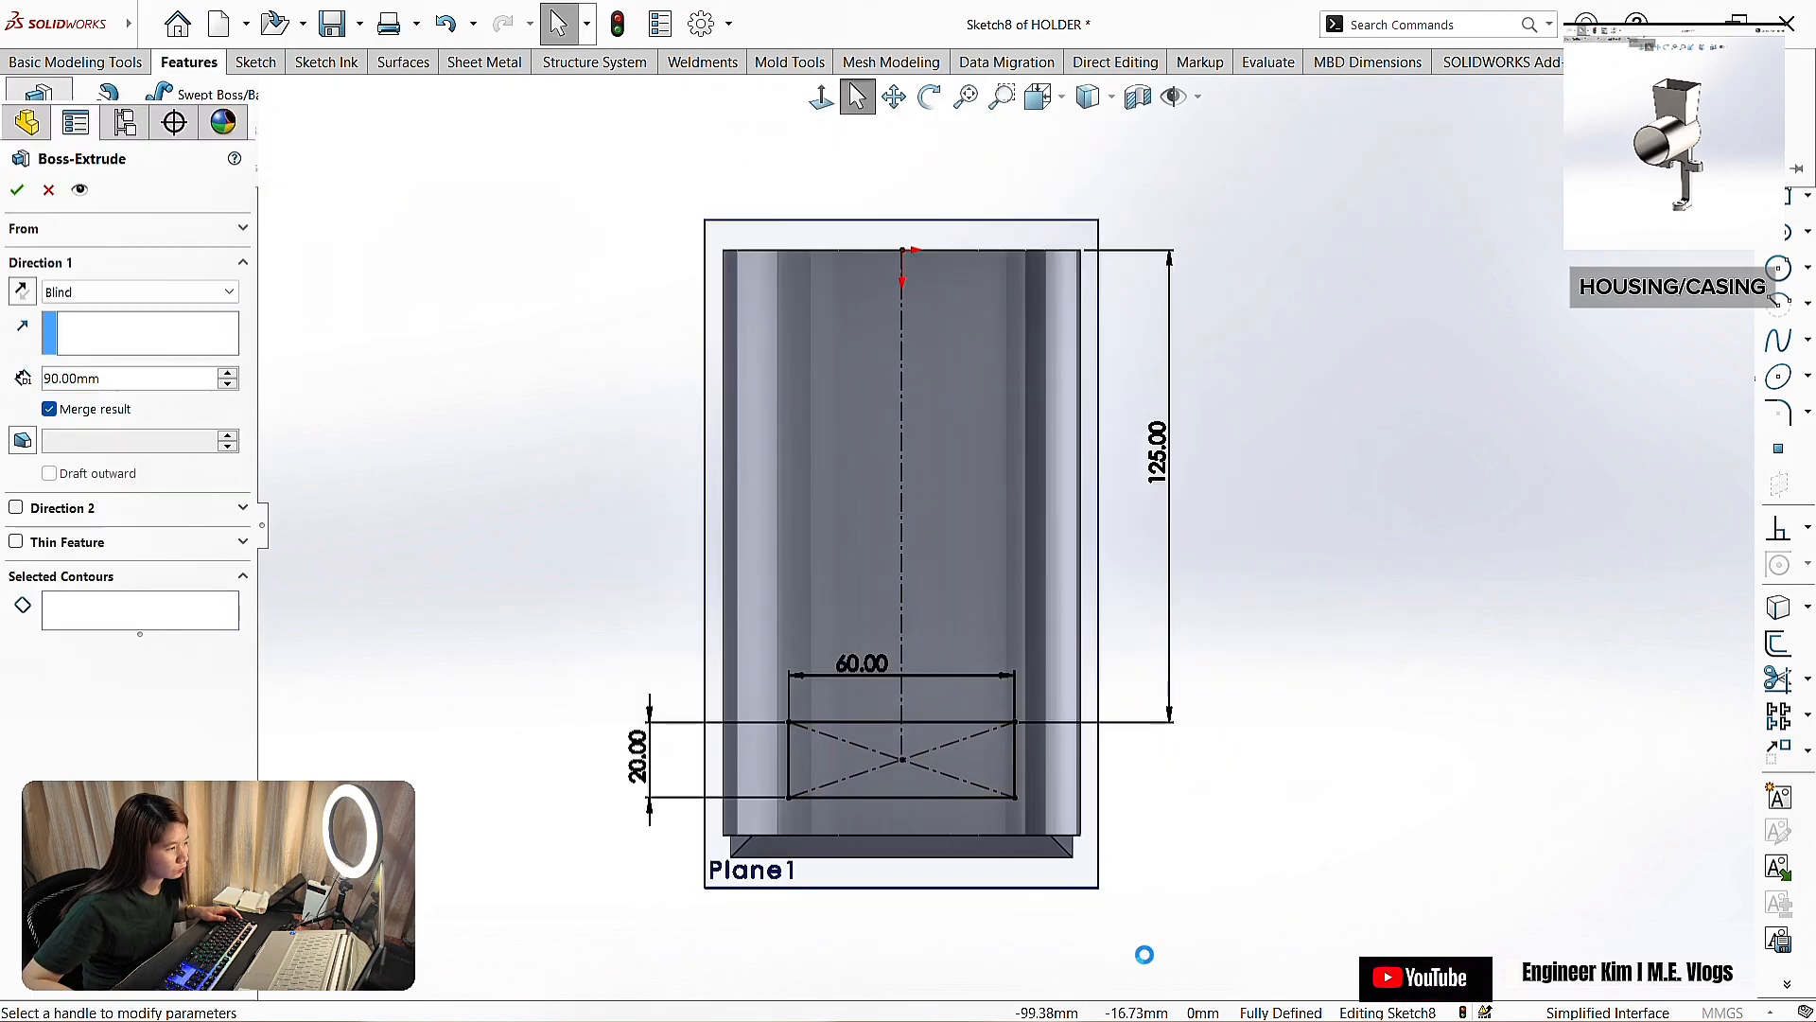
click(104, 293)
click(1301, 314)
middle_drag(1300, 314, 1088, 775)
click(110, 289)
click(124, 382)
click(1037, 681)
middle_drag(1038, 681, 1116, 532)
scroll(1125, 528, down, 2)
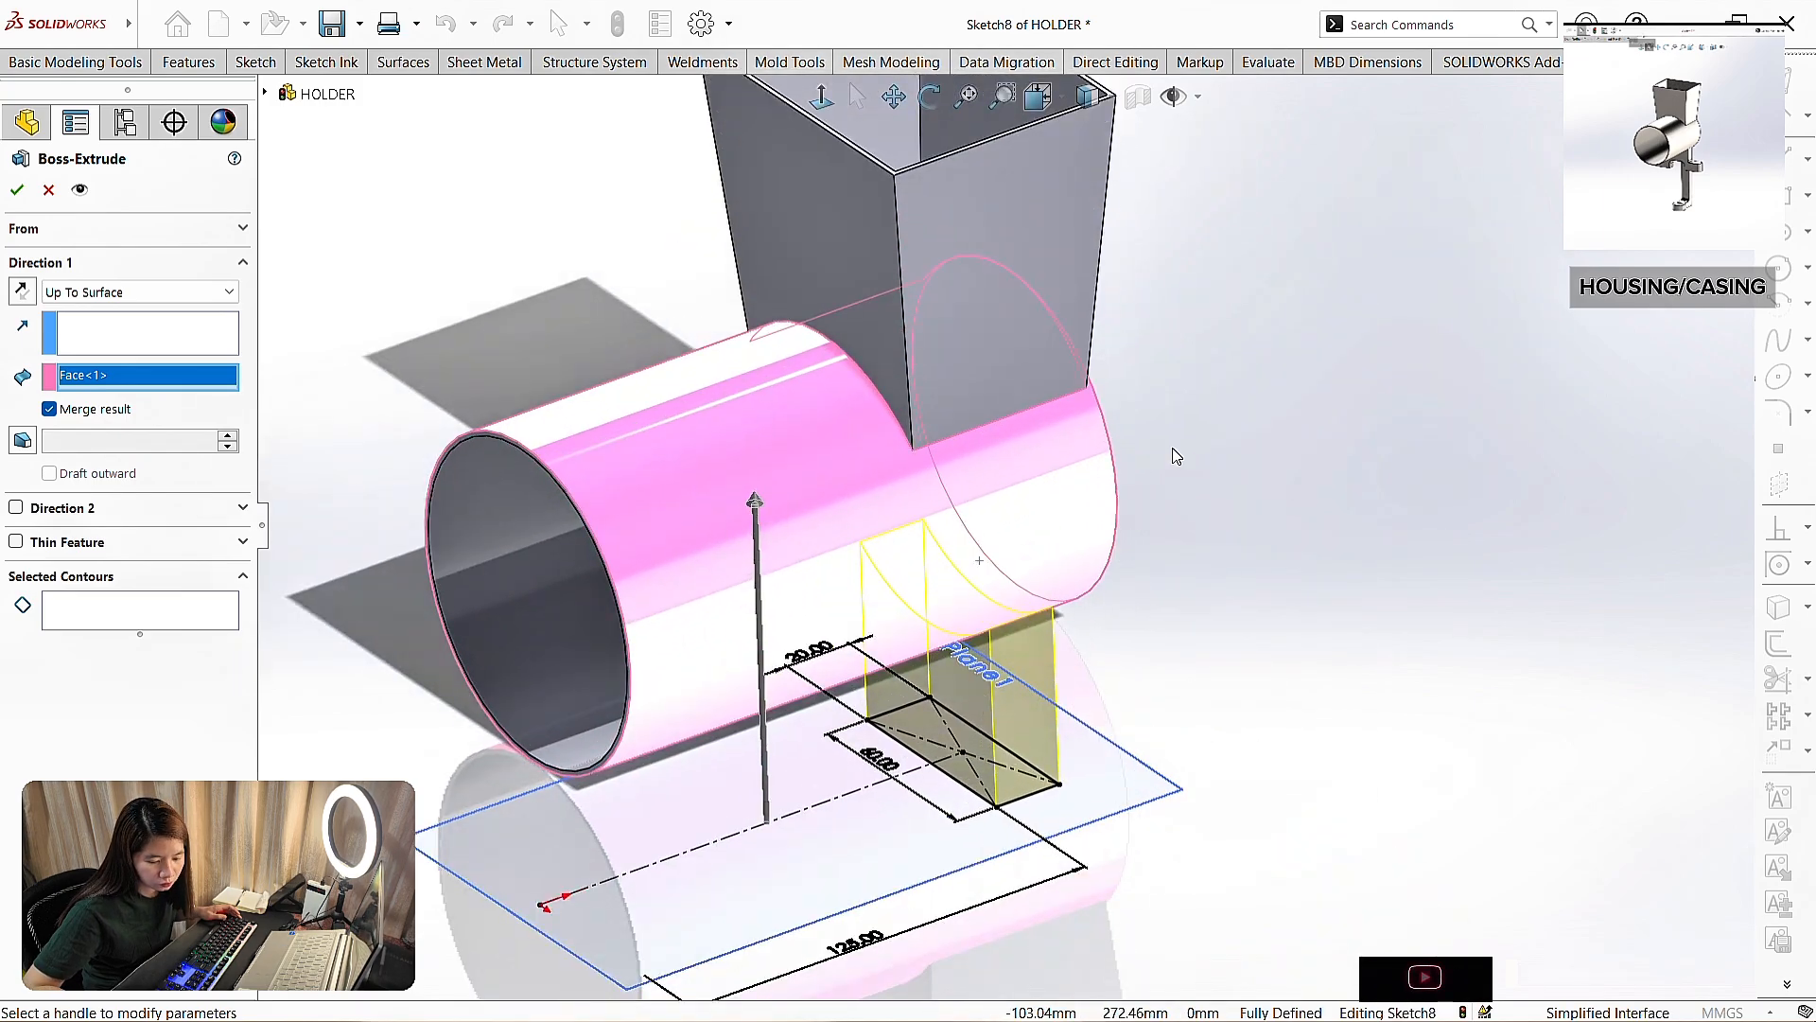
click(17, 190)
scroll(1115, 543, up, 1)
key(ctrl+s)
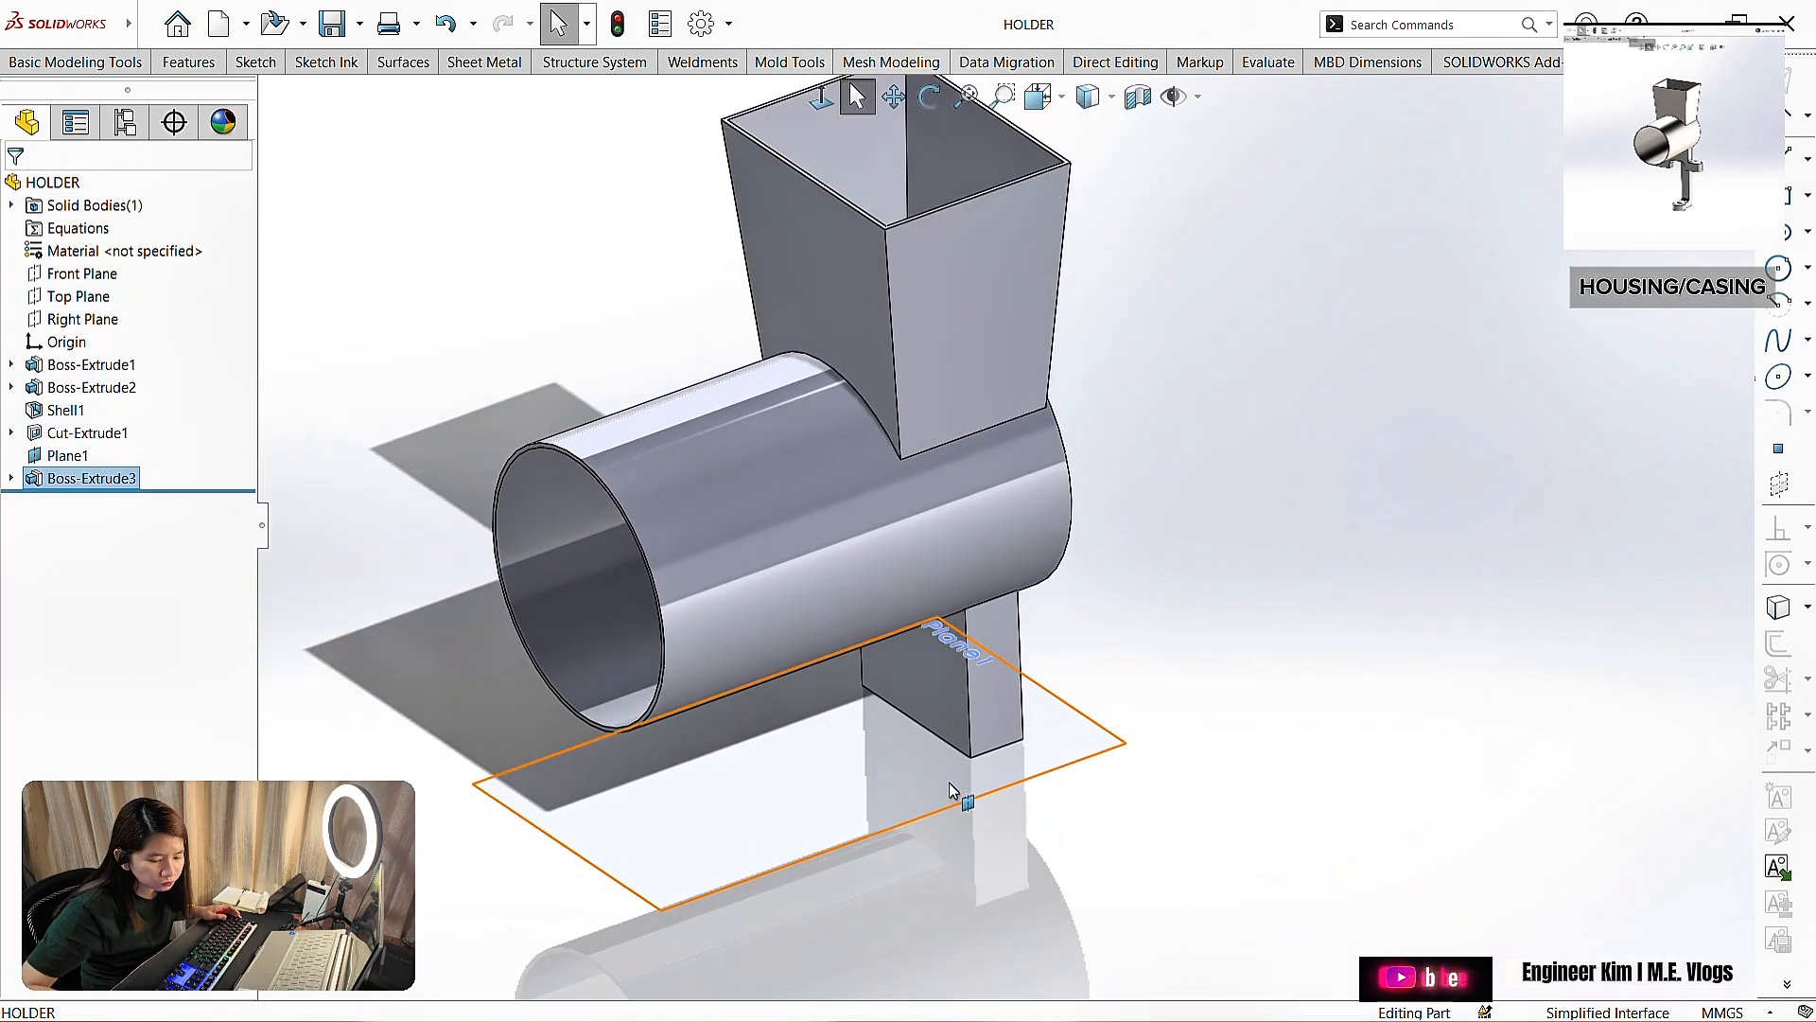
- Hide the offset reference plane below the barrel
right_click(955, 801)
click(1027, 699)
middle_drag(1156, 553, 1201, 473)
scroll(946, 719, down, 3)
middle_drag(1087, 785, 1154, 492)
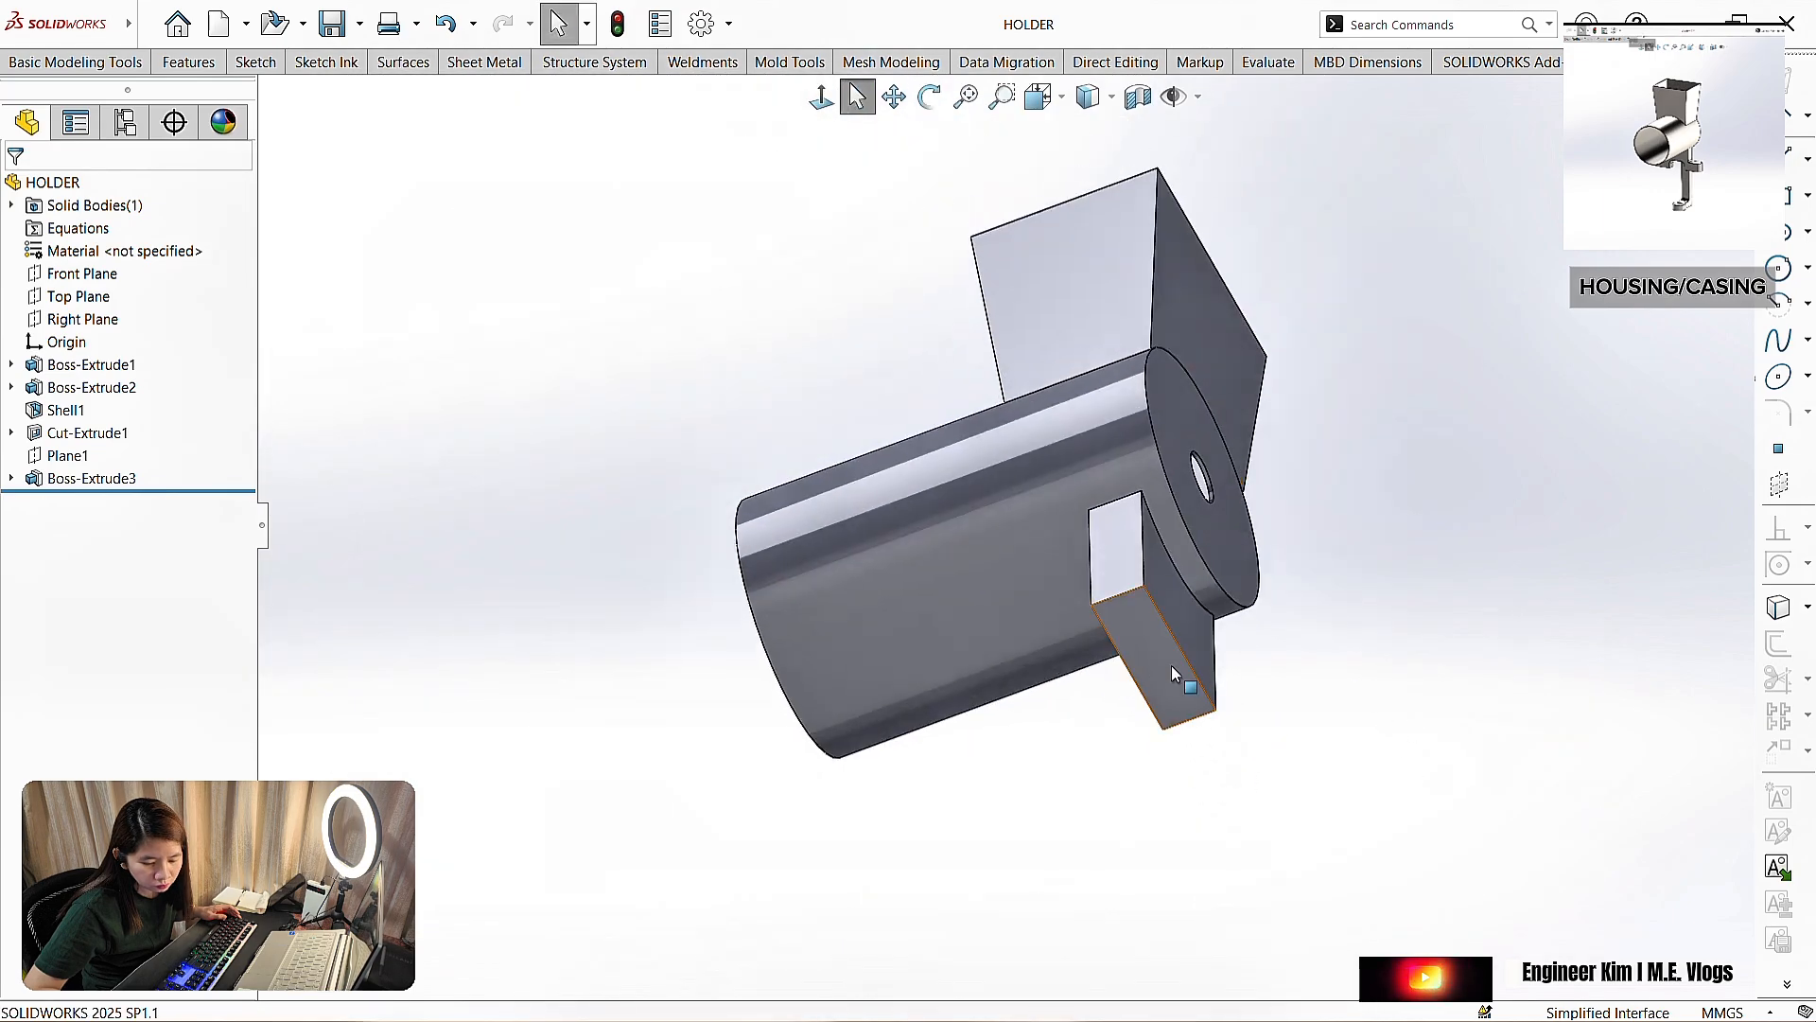
- Sketch a corner rectangle on the holder block's underside, extending outward from the block's short edge
click(1182, 675)
click(1196, 556)
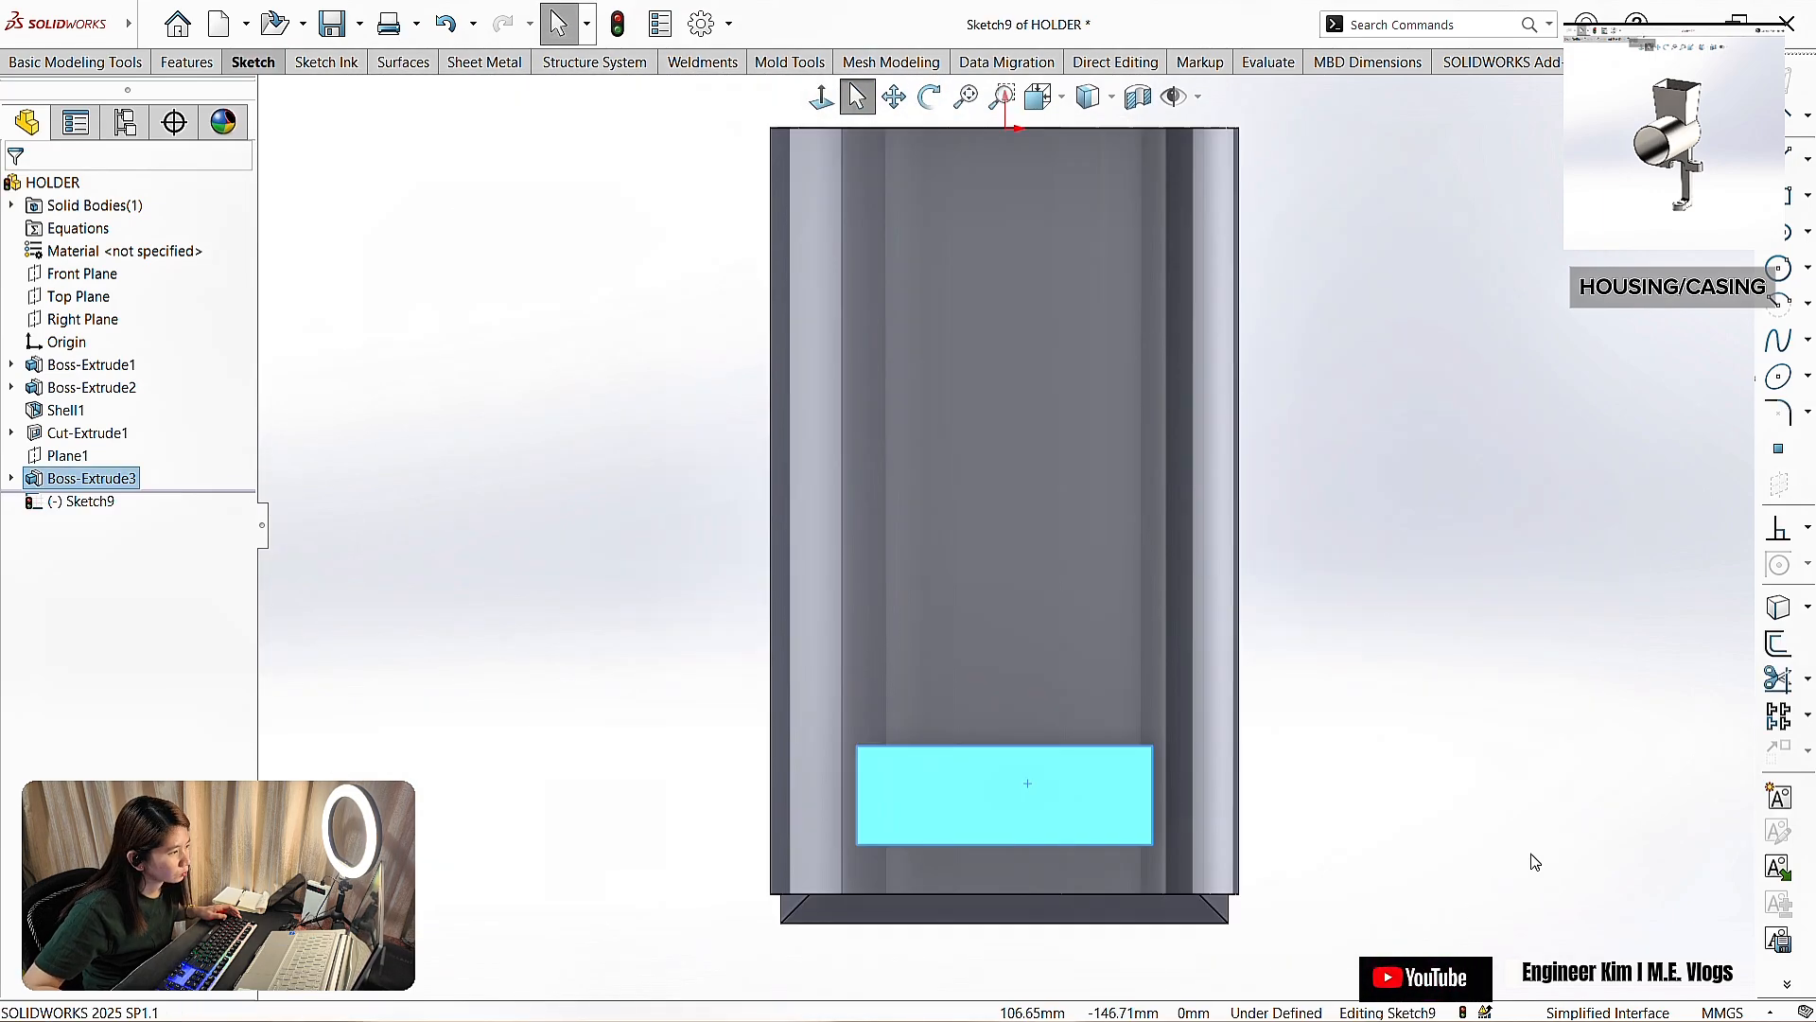
click(262, 64)
click(166, 130)
click(184, 165)
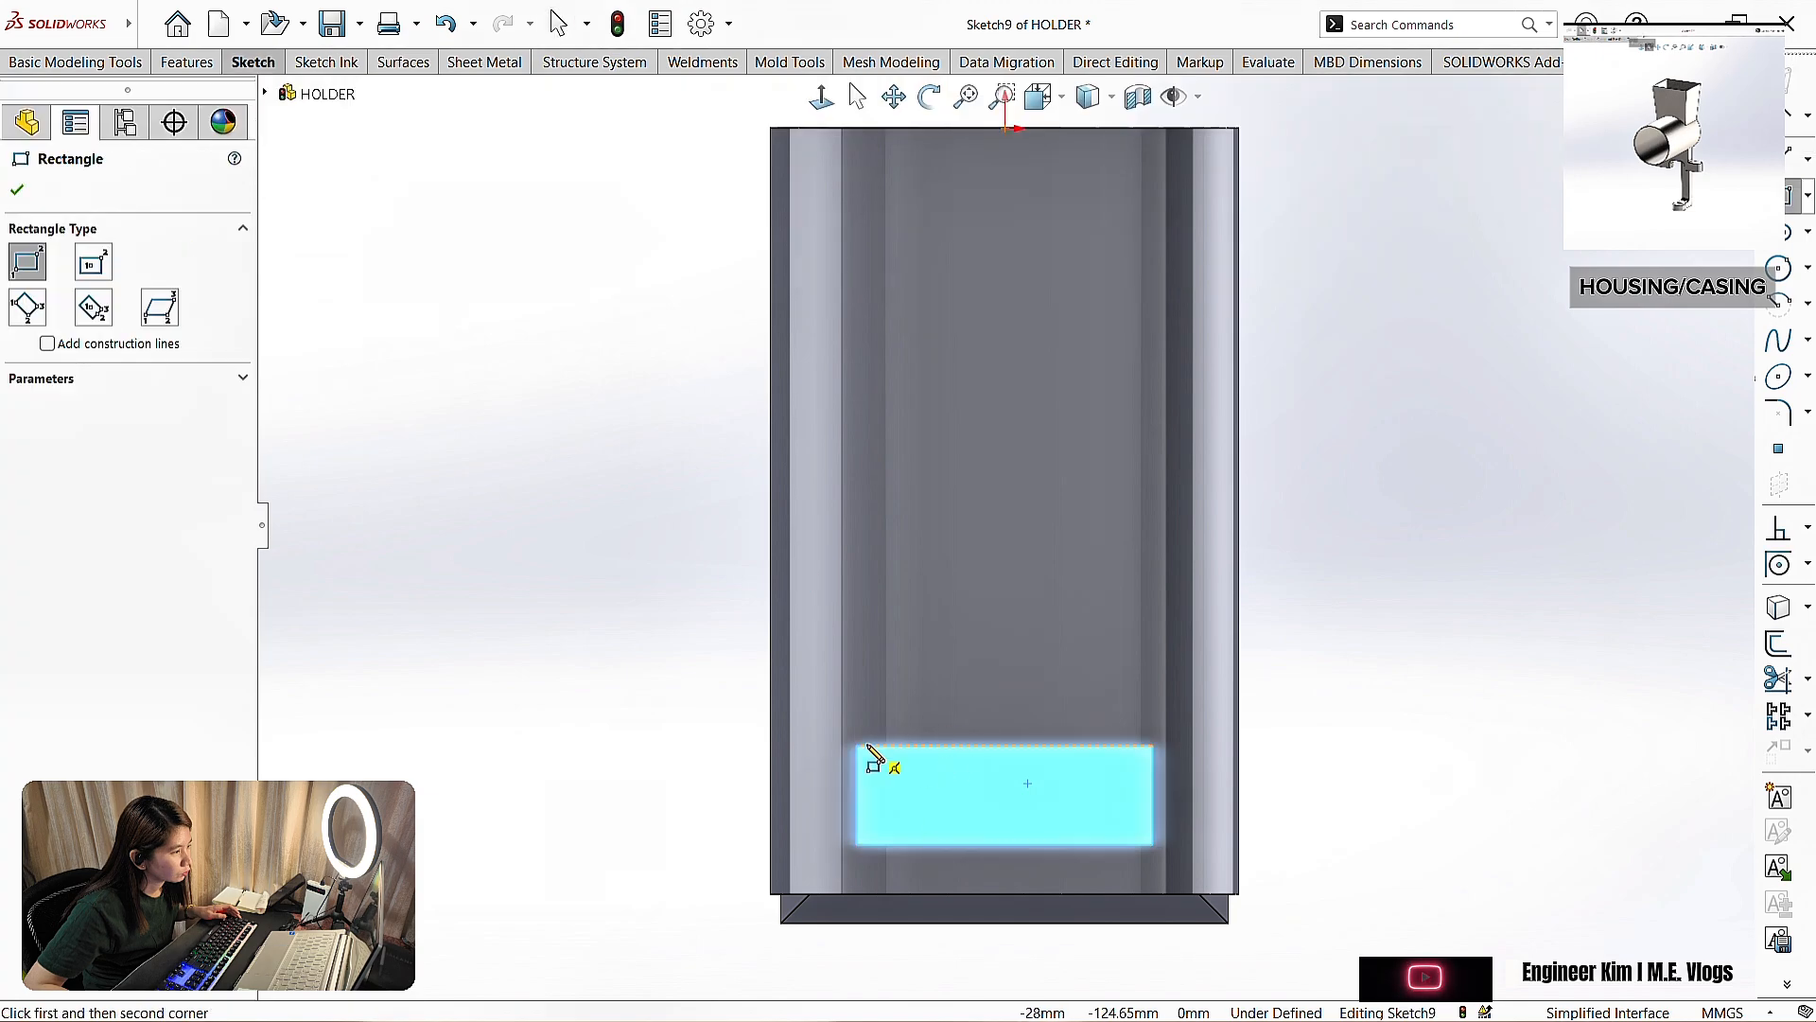
click(618, 842)
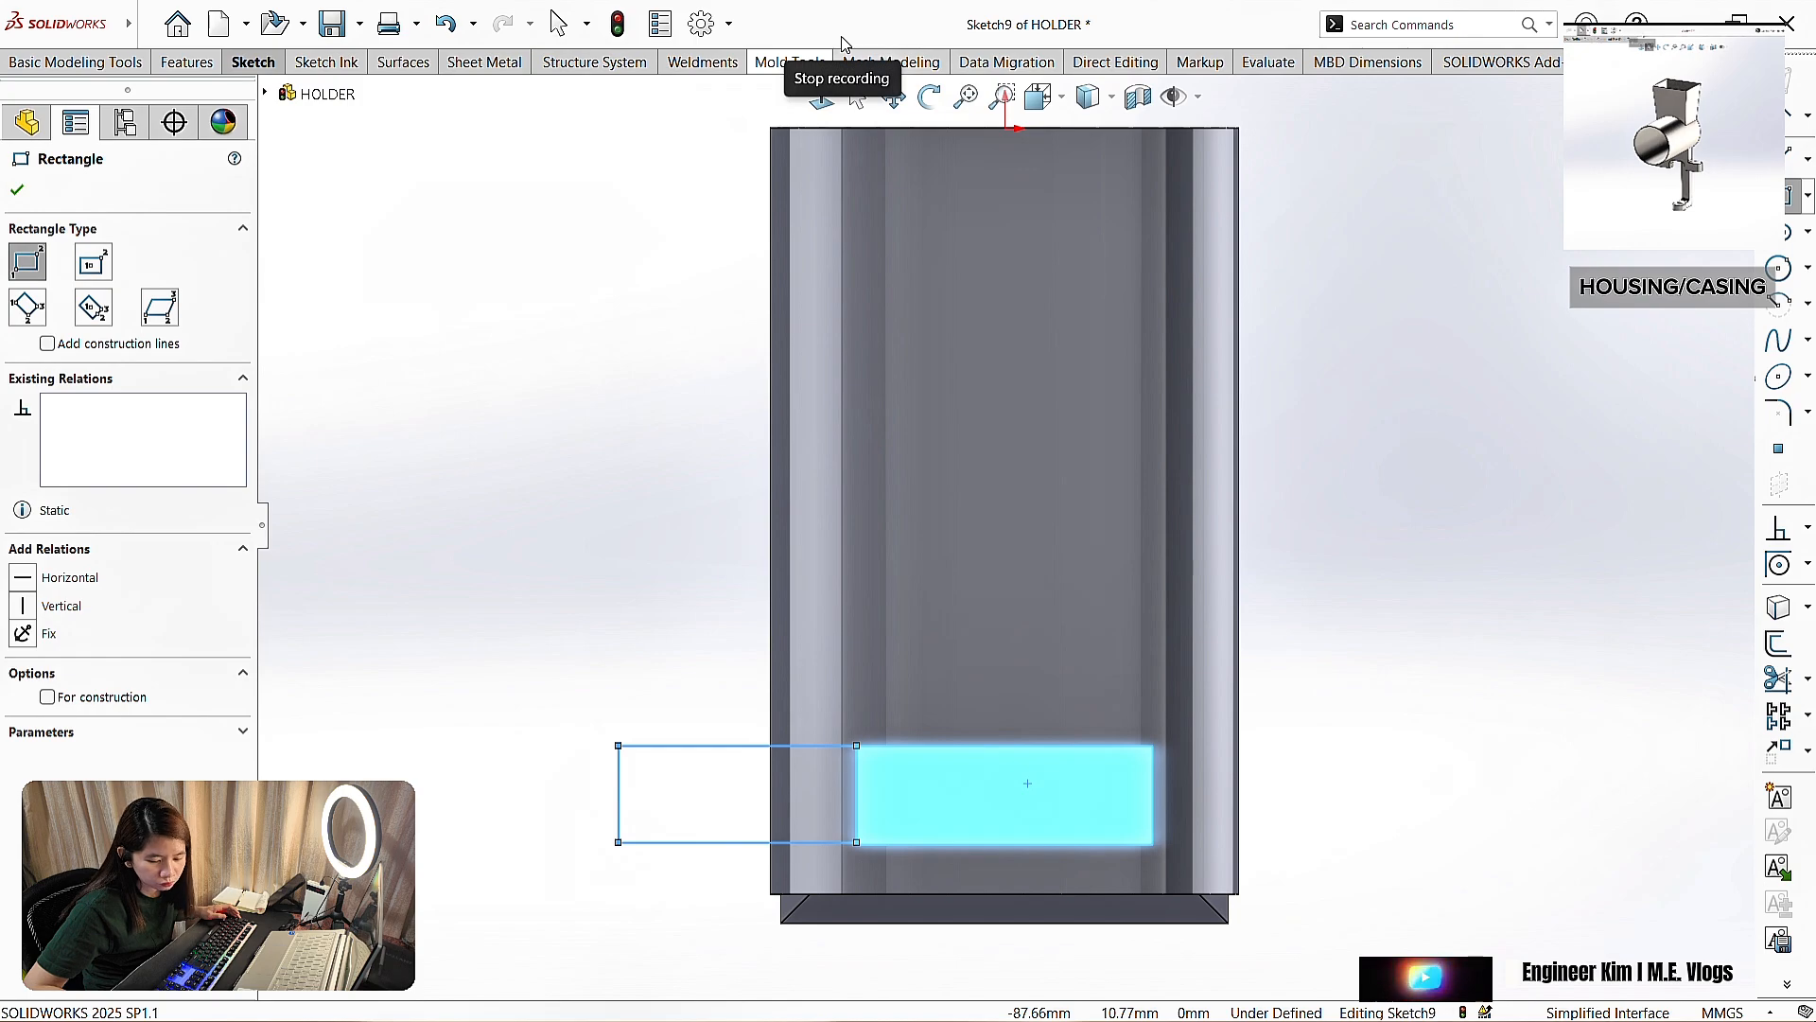
key(Escape)
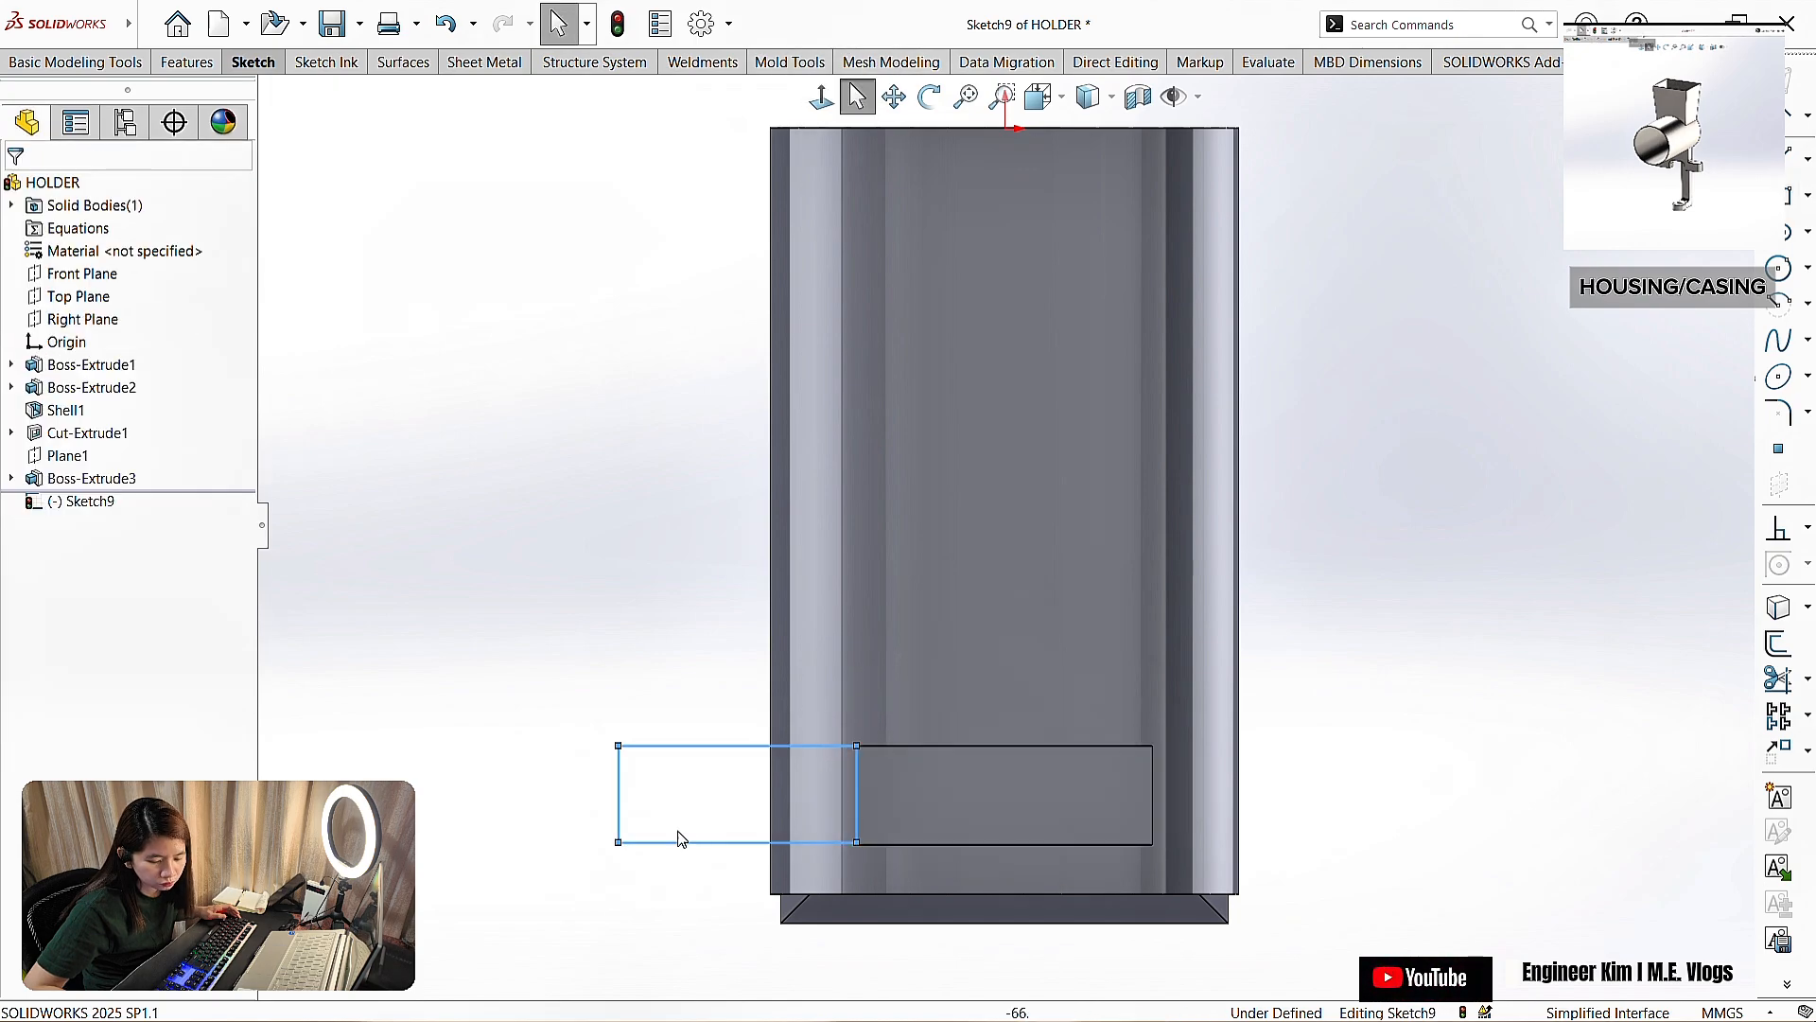
- Try to constrain the side rectangle to the block's long edge with a relation and dimension its outer side
ctrl+click(903, 845)
click(55, 565)
click(17, 190)
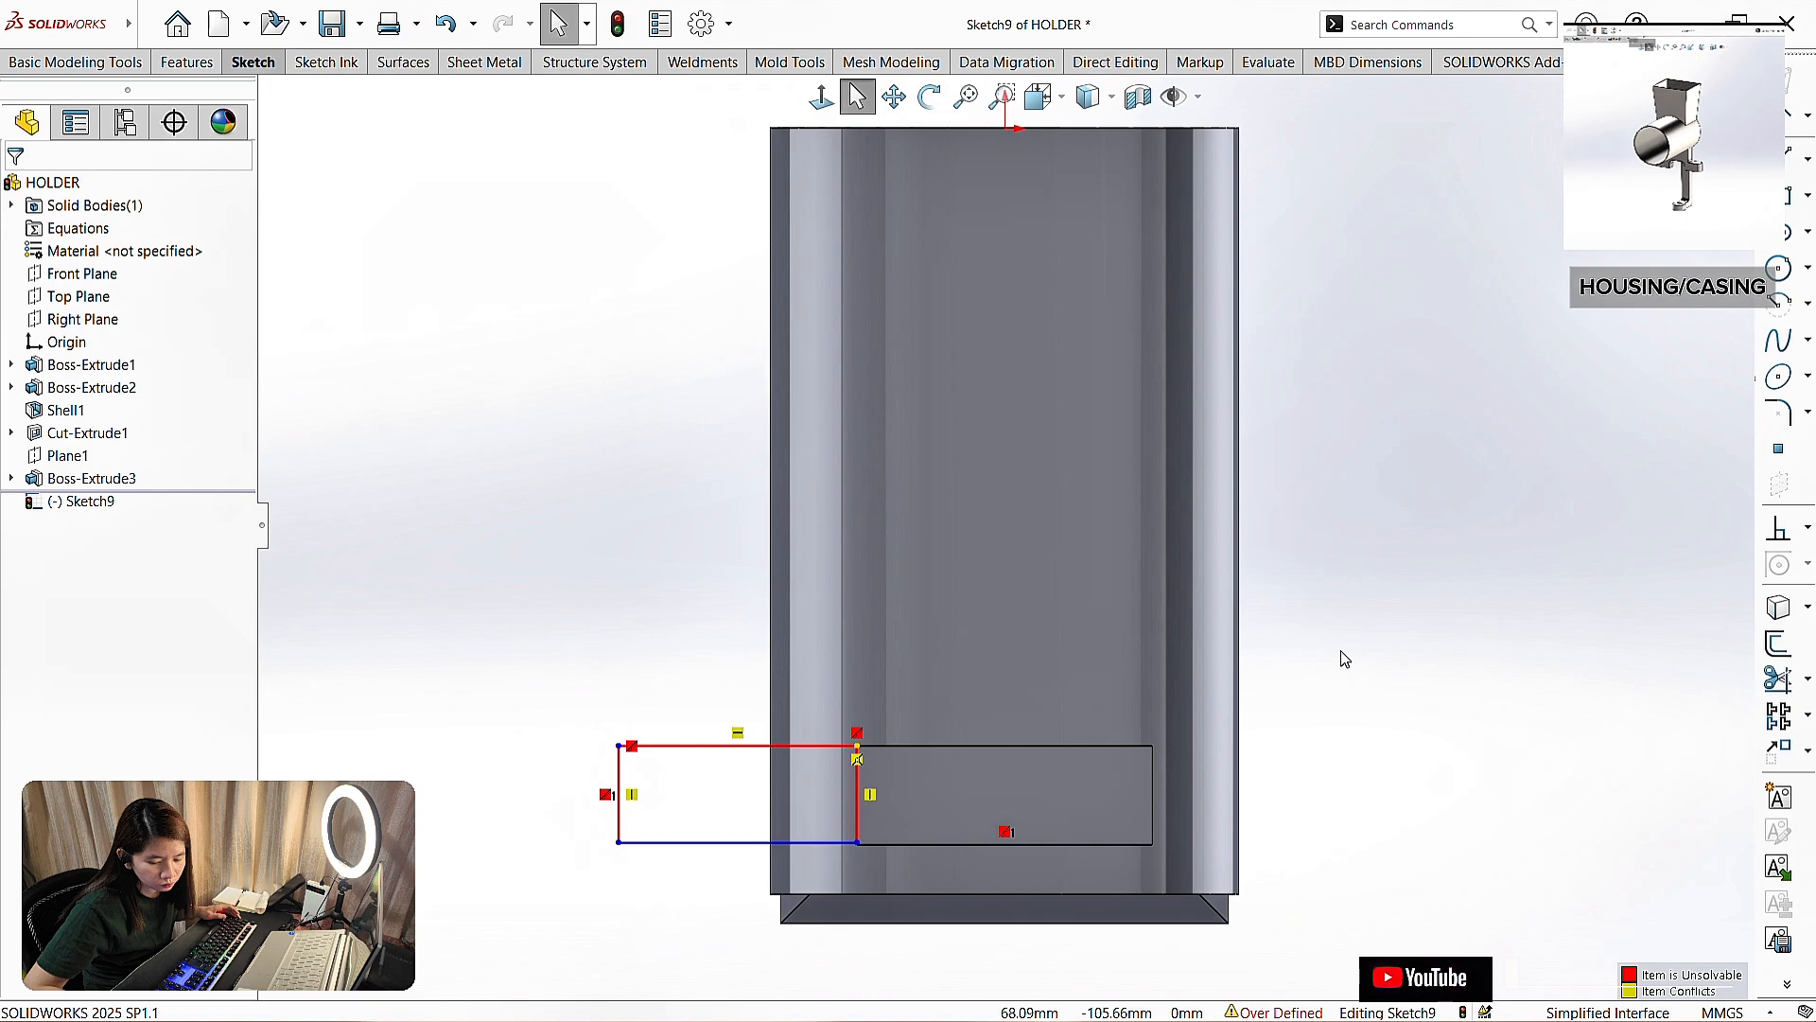
click(254, 63)
click(83, 112)
click(618, 808)
scroll(963, 522, up, 2)
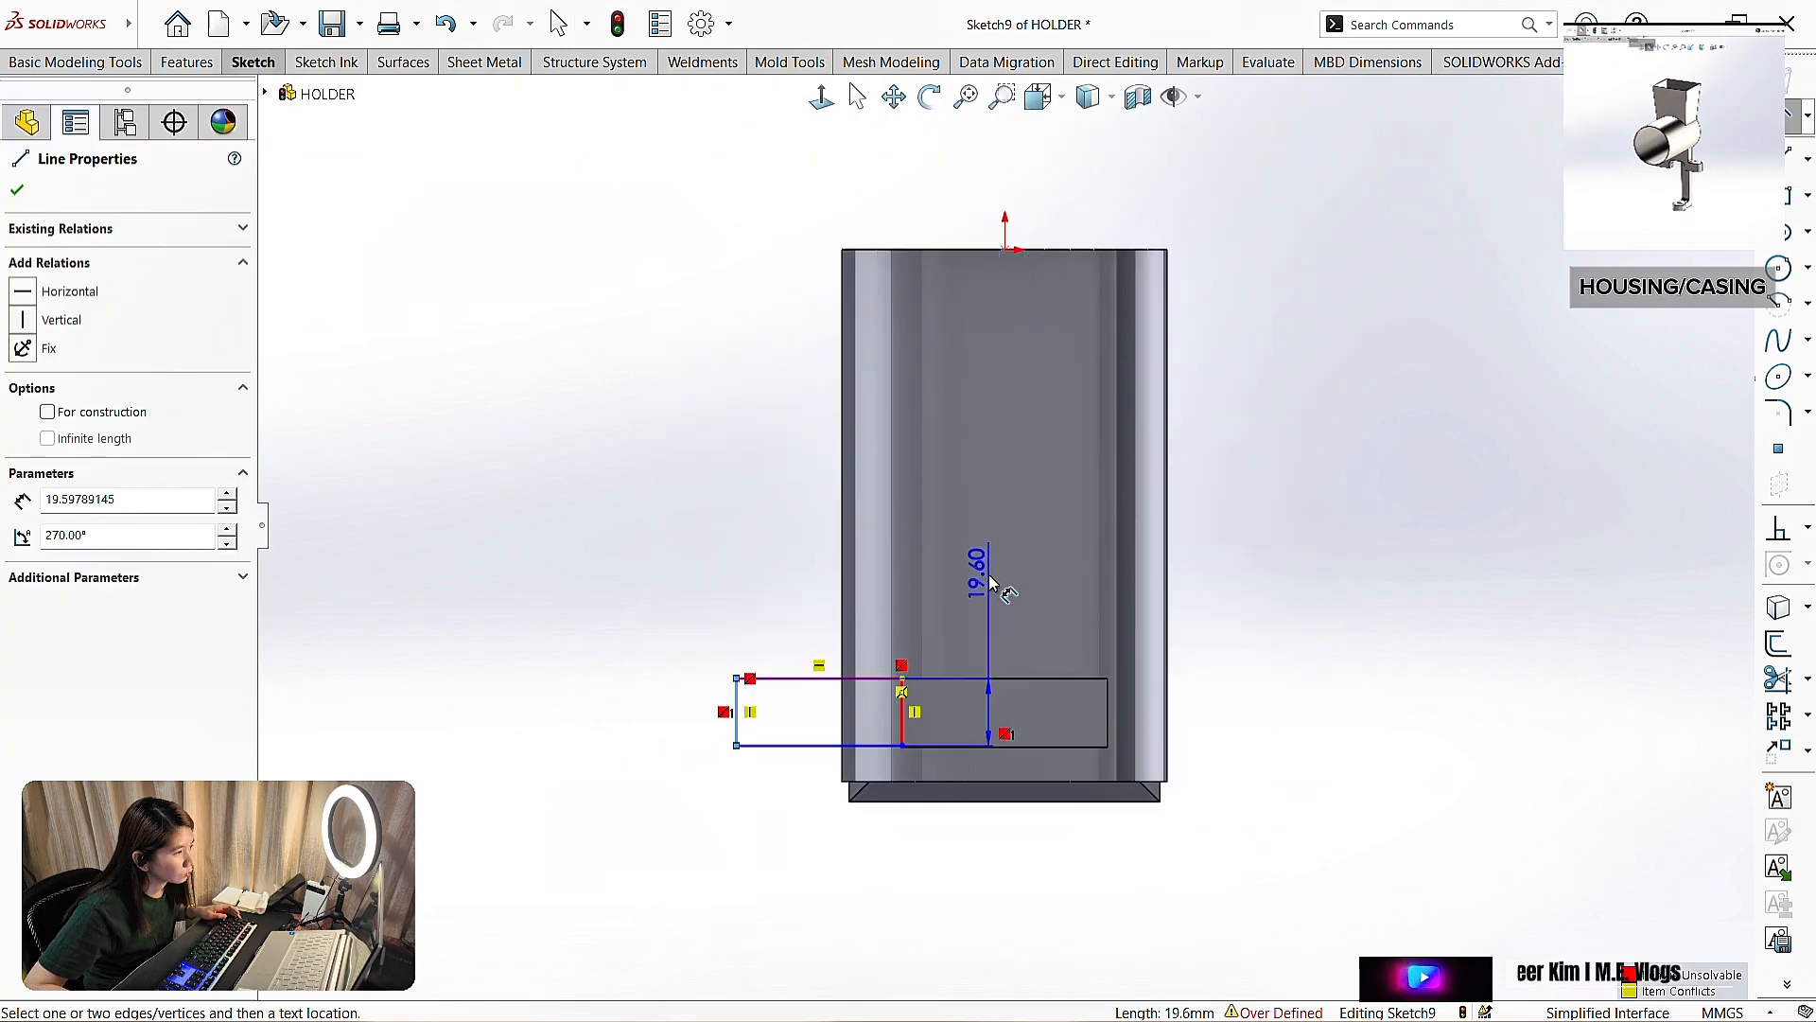
key(Escape)
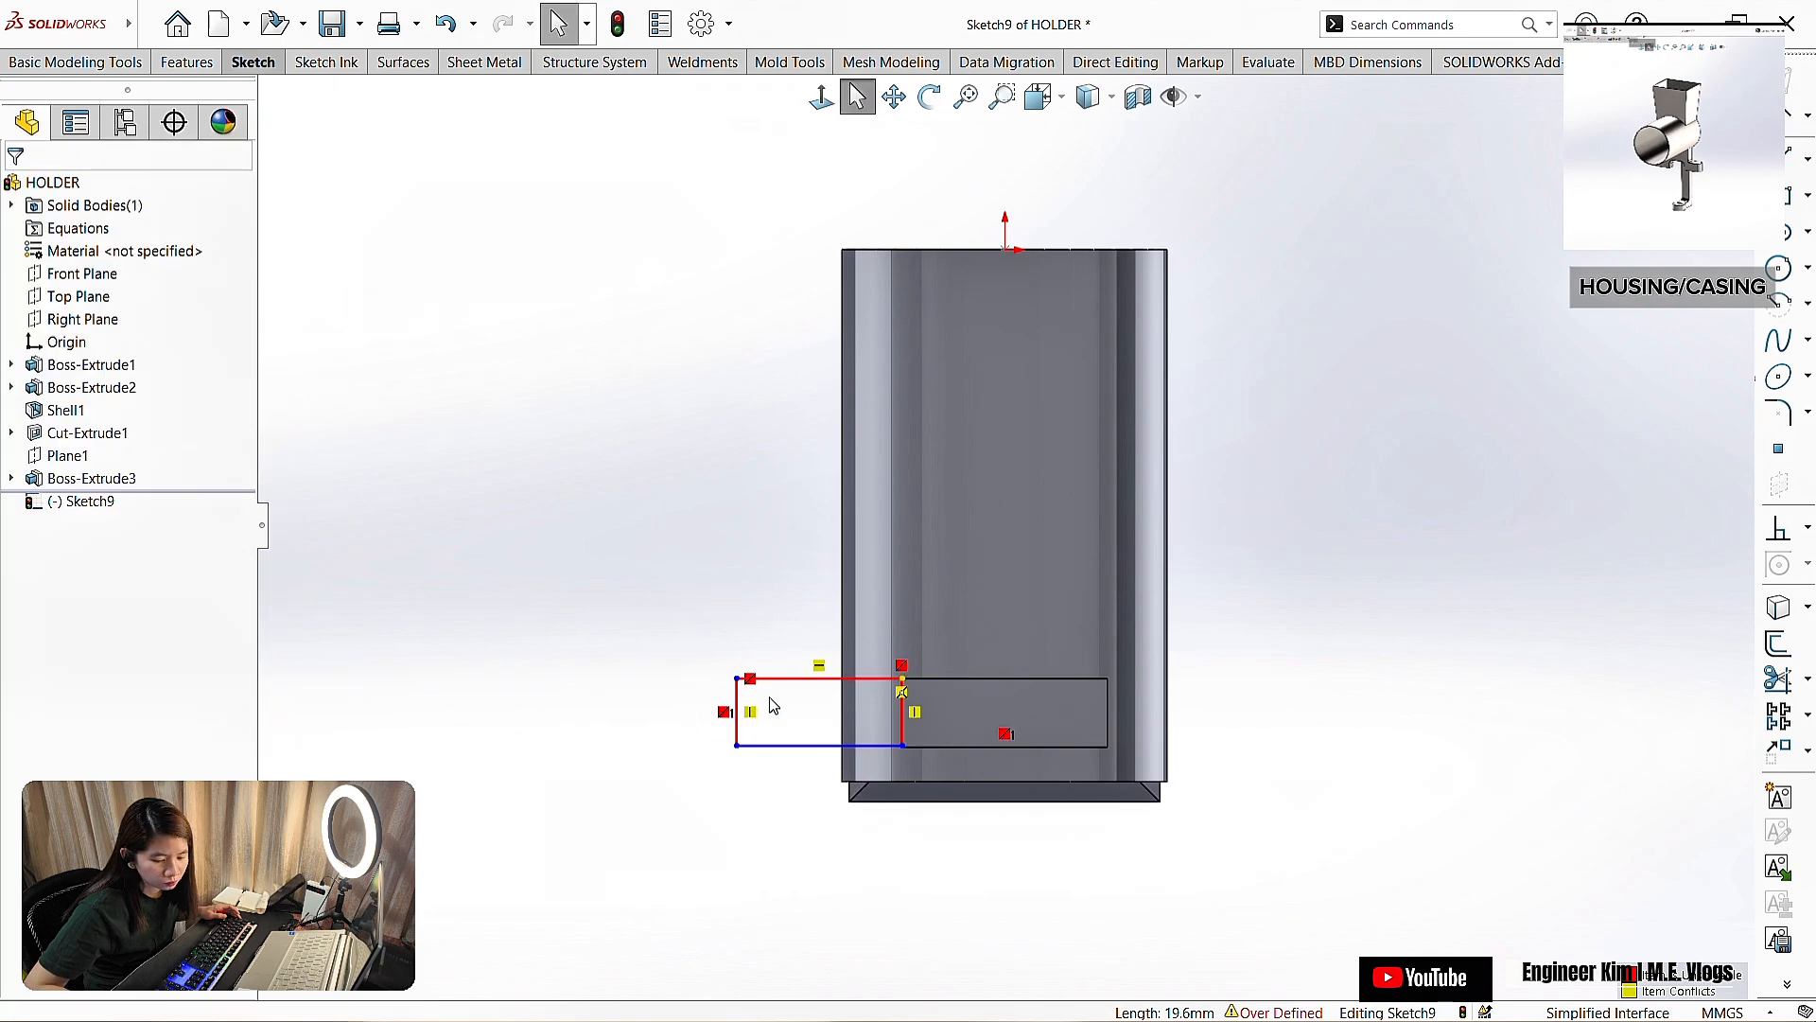
- Leave the over-defined rectangle sketch and delete it from the model
click(1723, 106)
click(1131, 827)
scroll(987, 780, down, 3)
scroll(910, 673, down, 5)
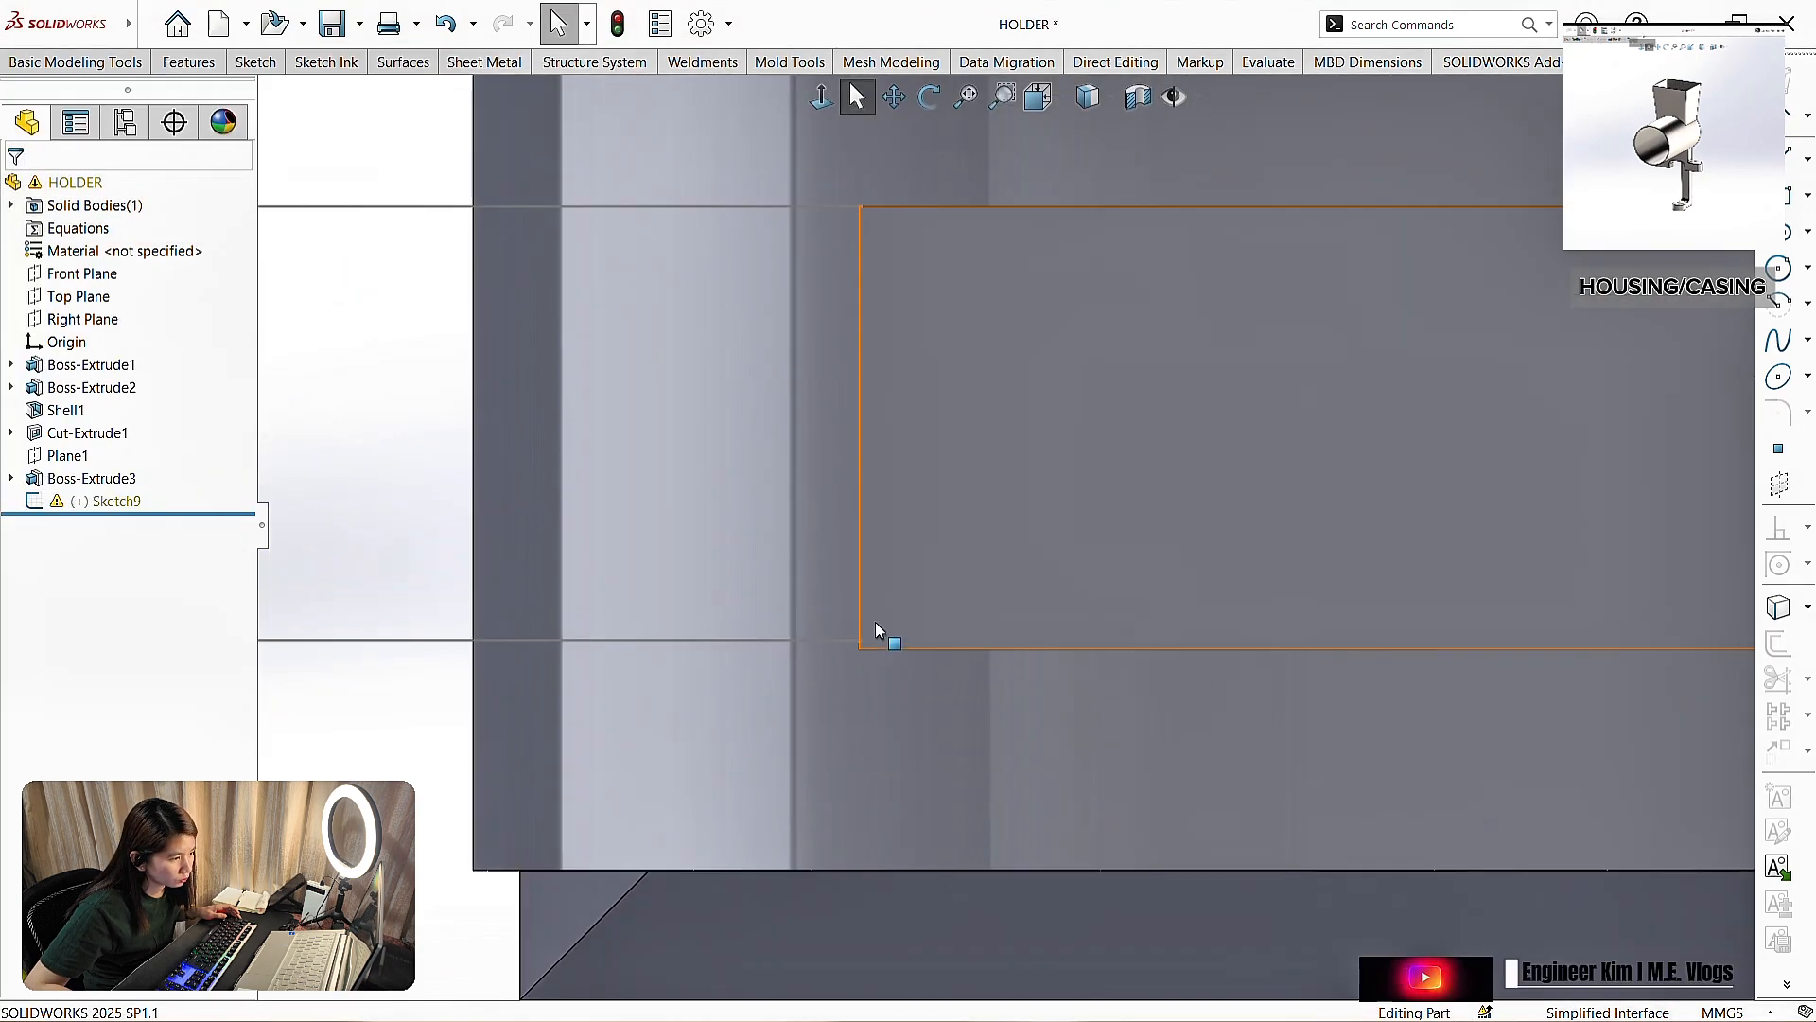
ctrl+click(916, 648)
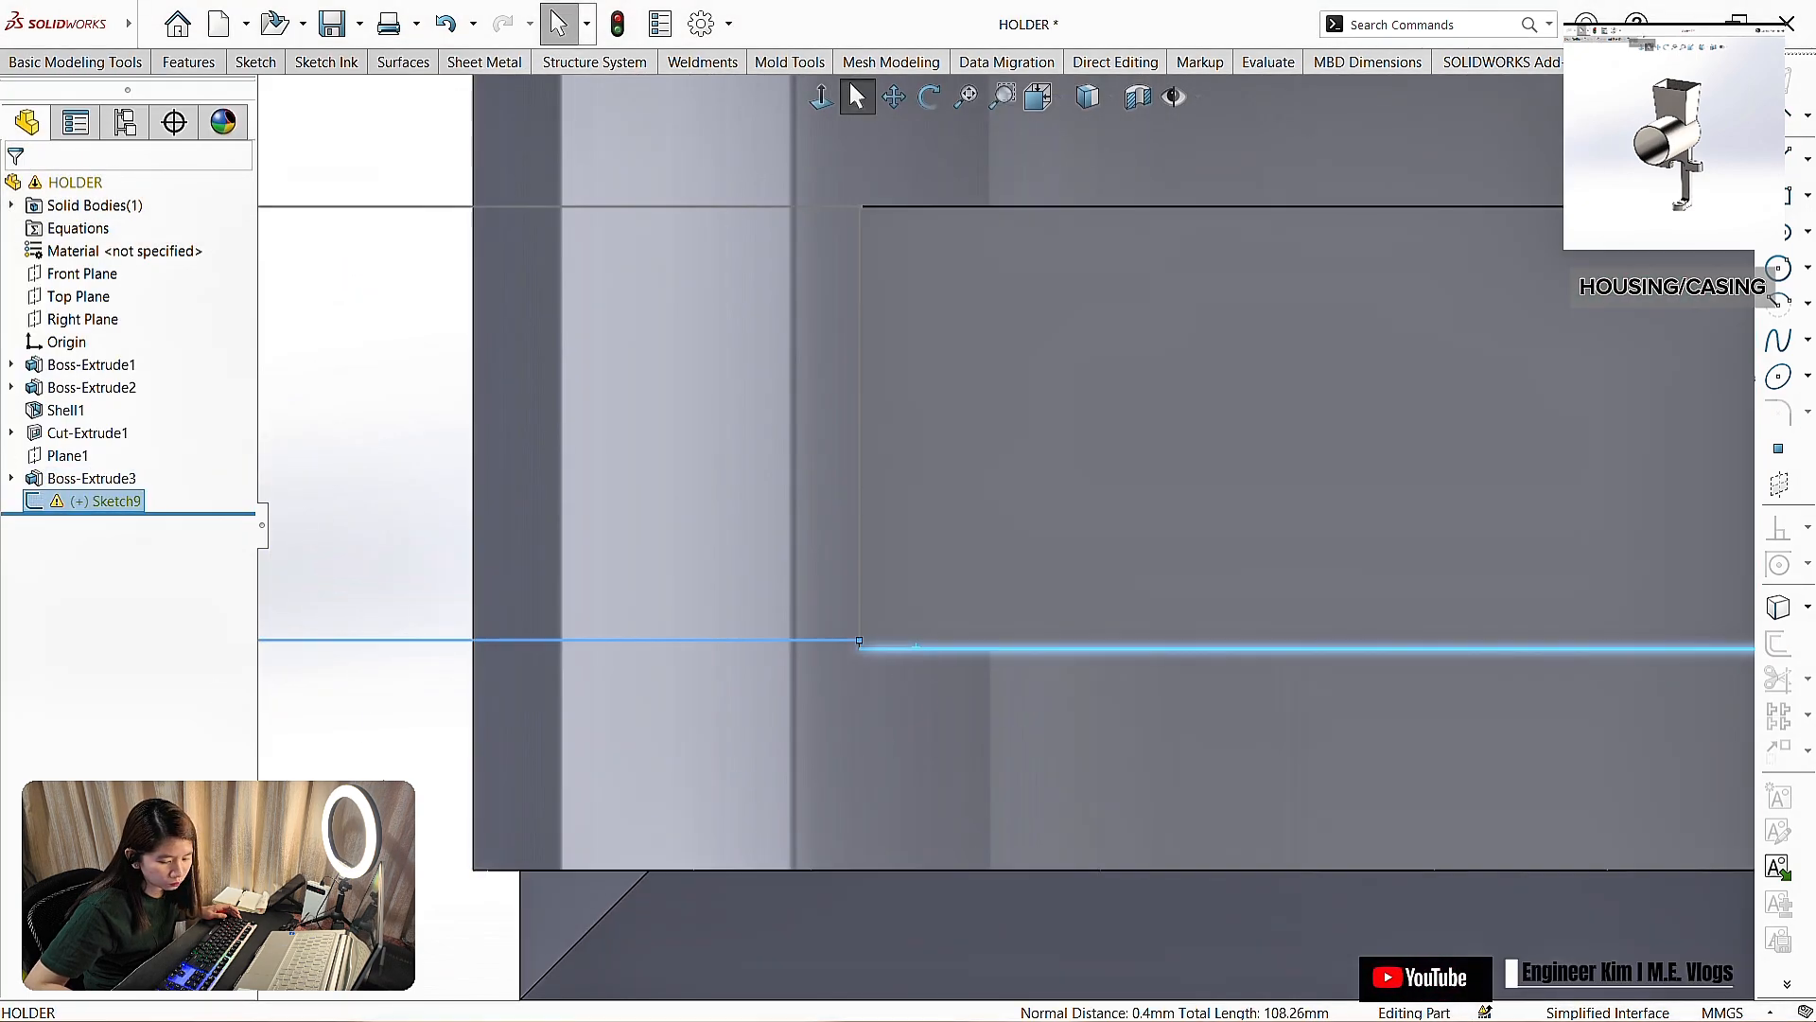
click(106, 502)
key(Delete)
click(1071, 380)
scroll(1048, 526, up, 6)
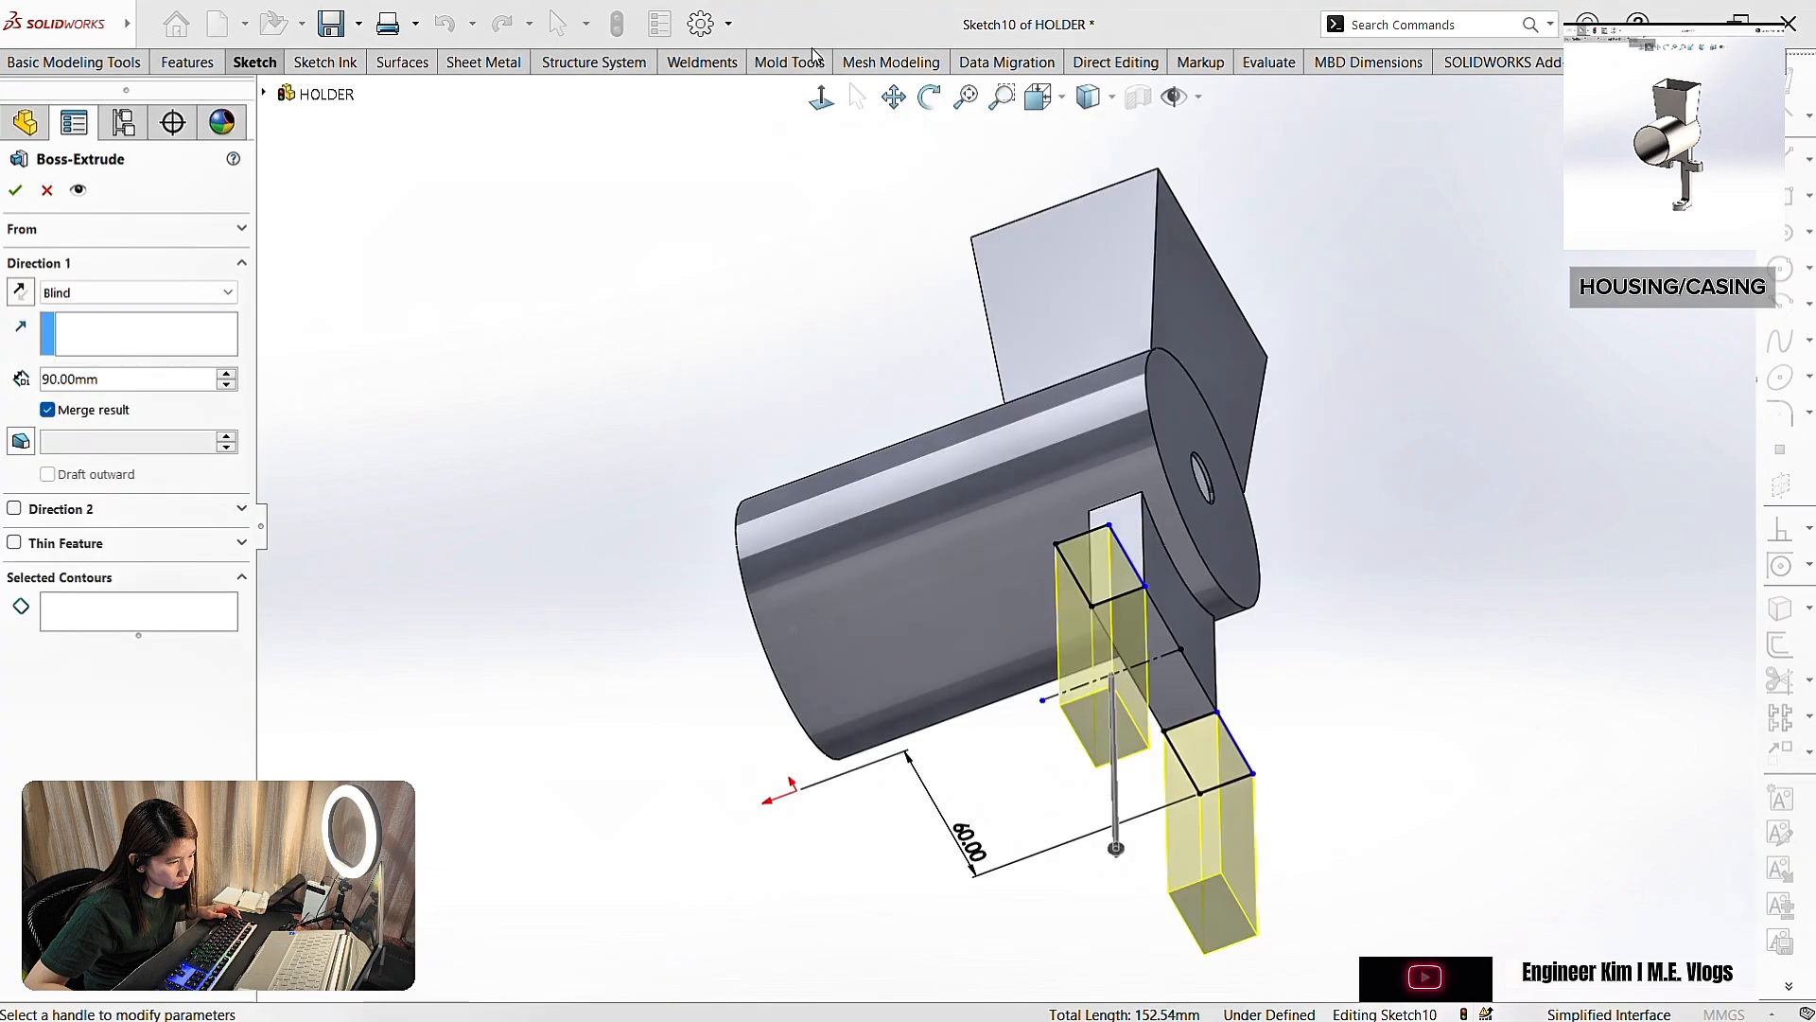
- Extrude the two side rectangles on the block's underside 20 mm in the flipped direction
drag(123, 383, 4, 367)
text(20)
key(Return)
middle_drag(1034, 876, 852, 894)
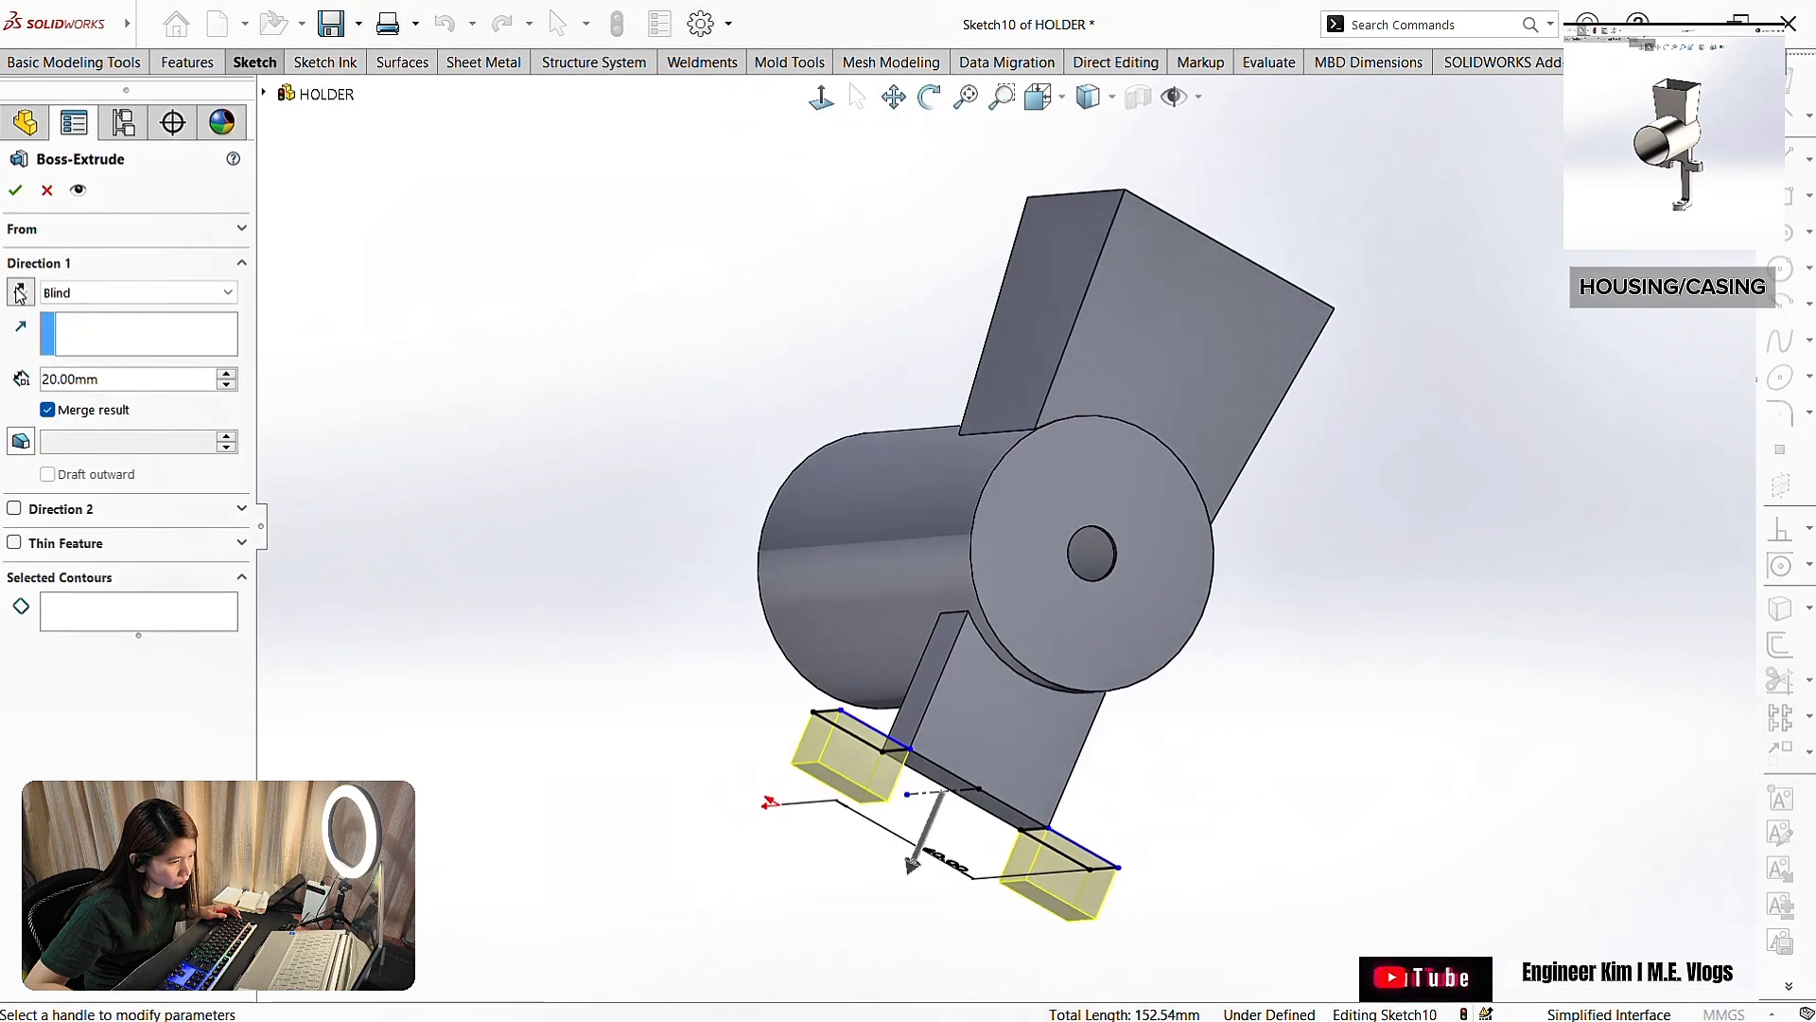
click(20, 291)
click(16, 192)
- Sketch a rectangle about 21 mm high from the bottom edge of the holder face on the barrel's open-end side
scroll(1045, 610, up, 1)
middle_drag(1201, 445, 1320, 452)
scroll(1219, 643, down, 3)
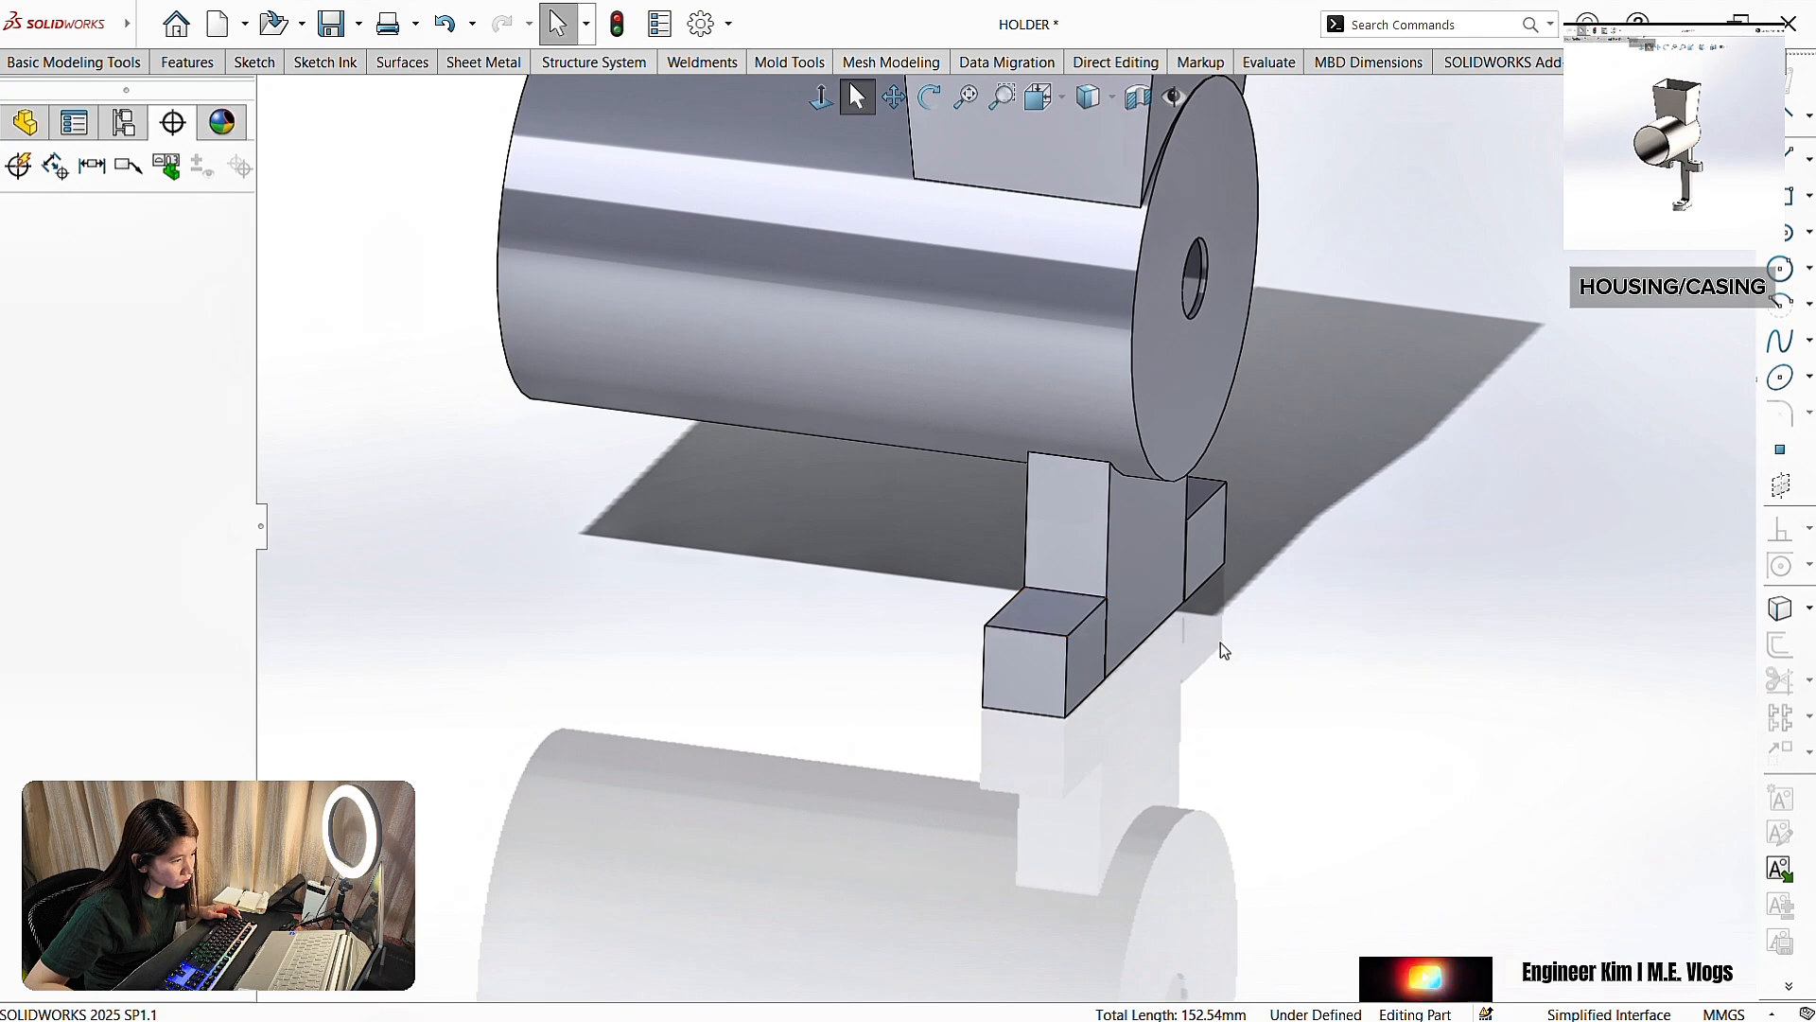
middle_drag(1173, 716, 1400, 667)
click(912, 584)
click(989, 530)
scroll(1263, 892, down, 3)
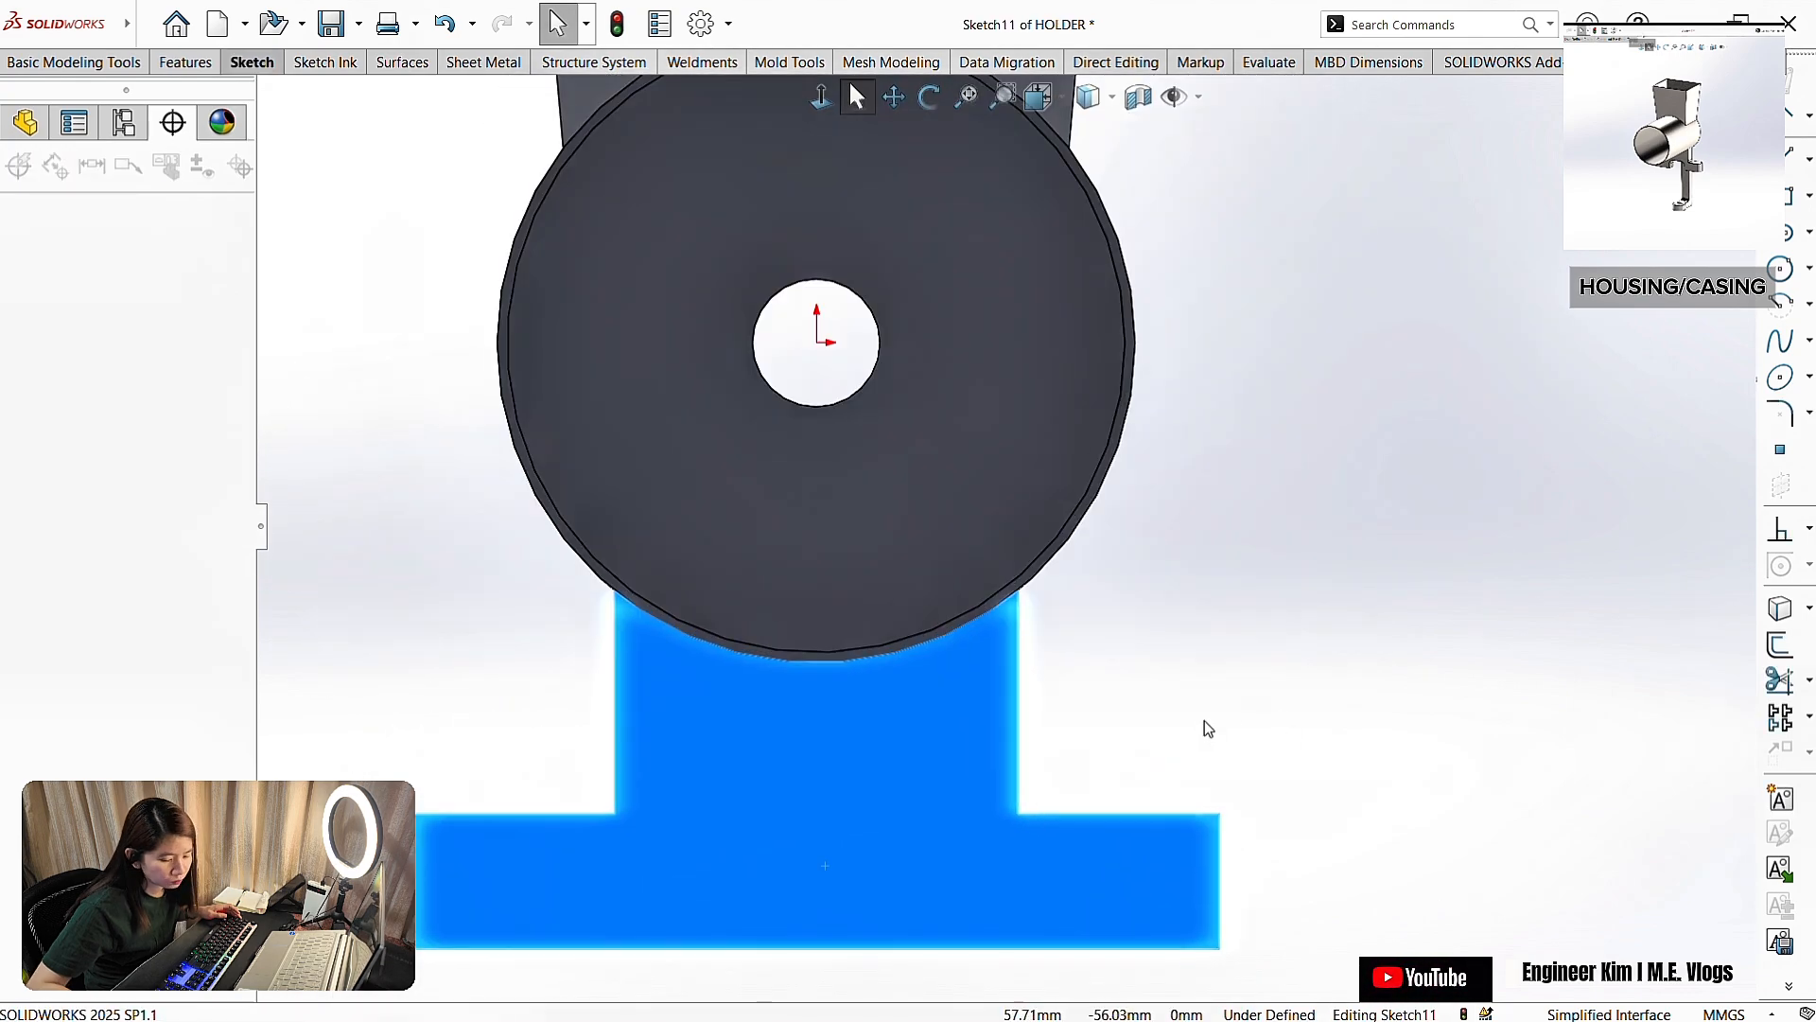
click(253, 63)
click(168, 138)
click(203, 162)
click(666, 948)
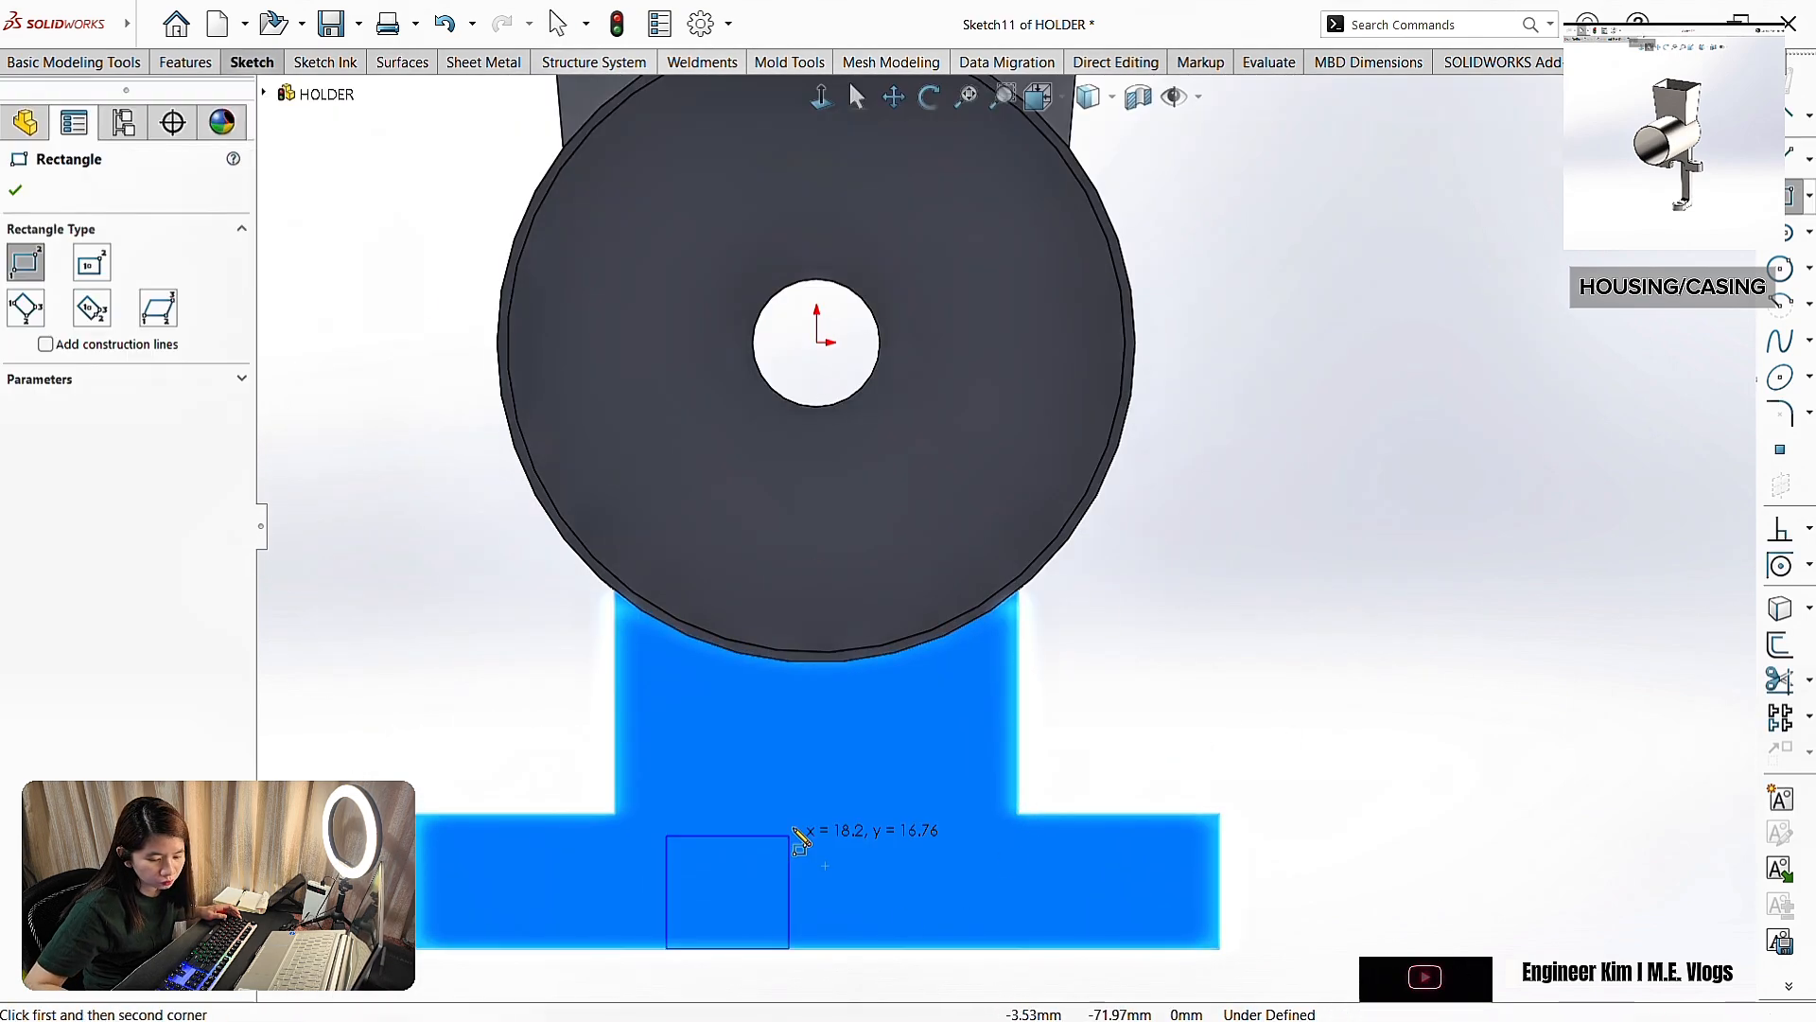
click(970, 806)
key(Escape)
- Draw a vertical construction centerline from the origin down to the holder's bottom edge
scroll(1002, 530, up, 1)
scroll(1041, 437, up, 1)
click(252, 63)
click(168, 99)
click(197, 149)
click(873, 399)
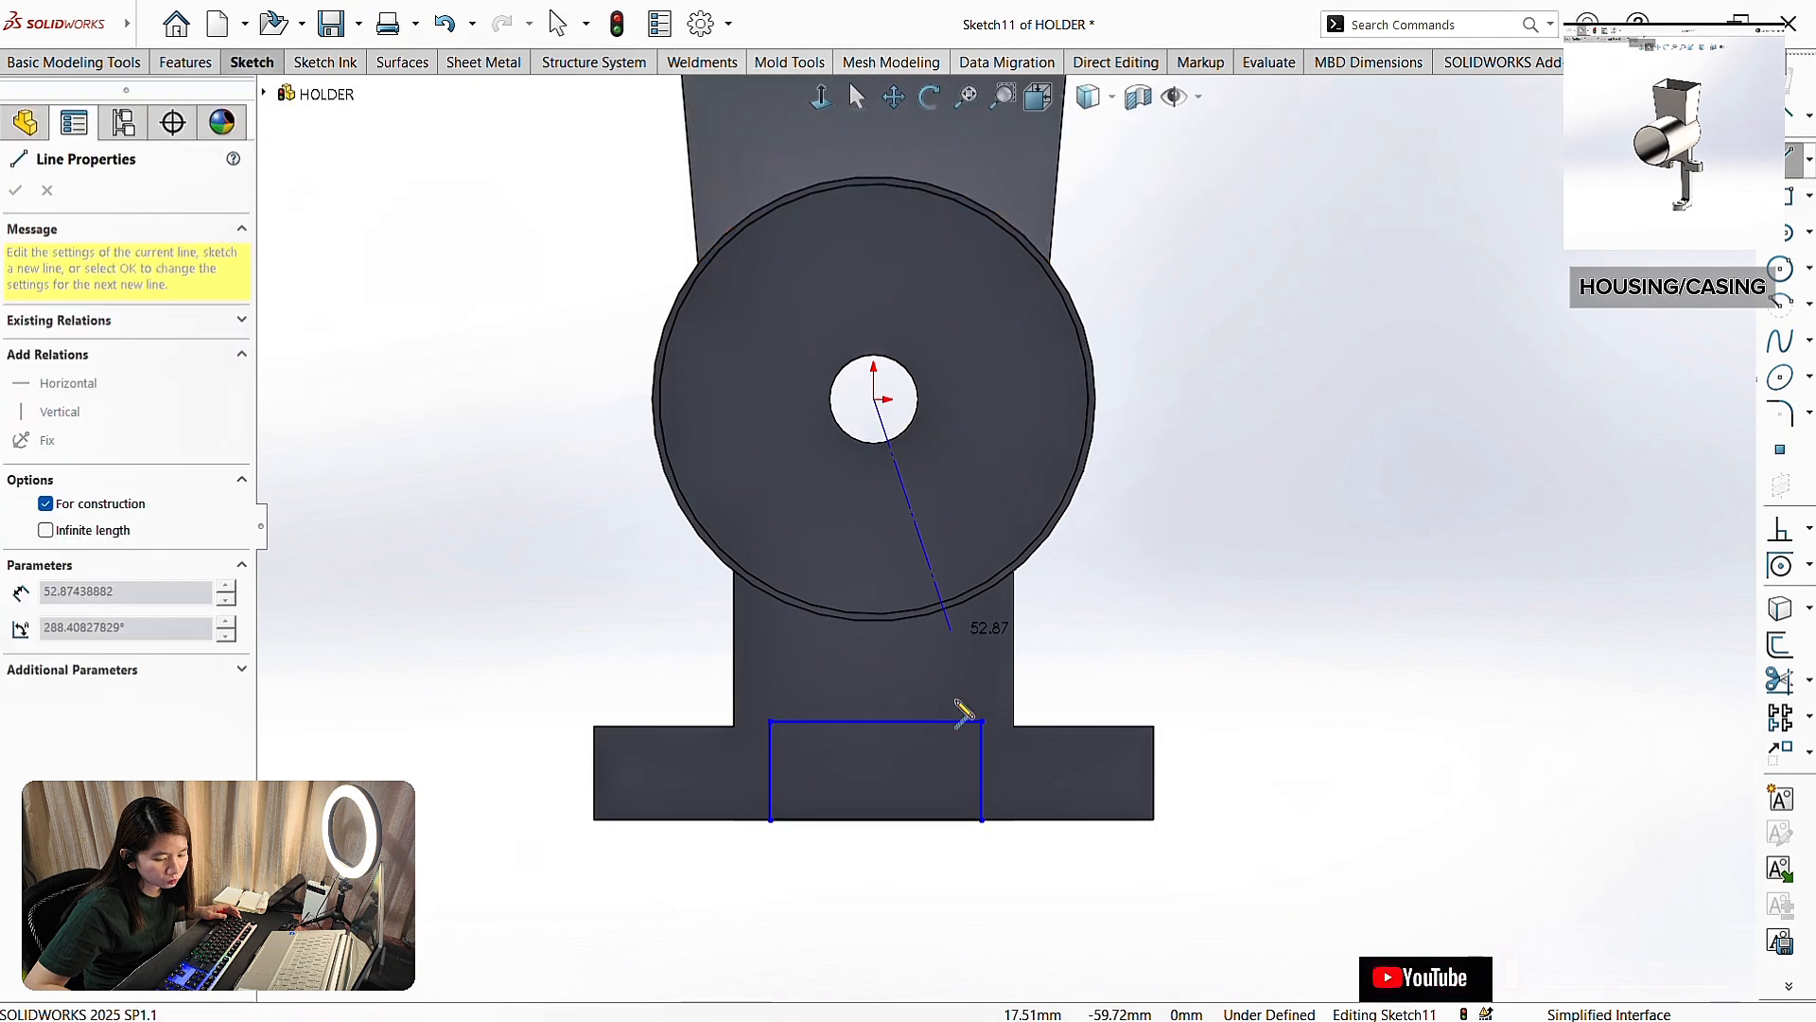
click(874, 820)
key(Escape)
- Make the rectangle's two vertical sides symmetric about the construction centerline
scroll(989, 812, down, 1)
scroll(1045, 714, down, 1)
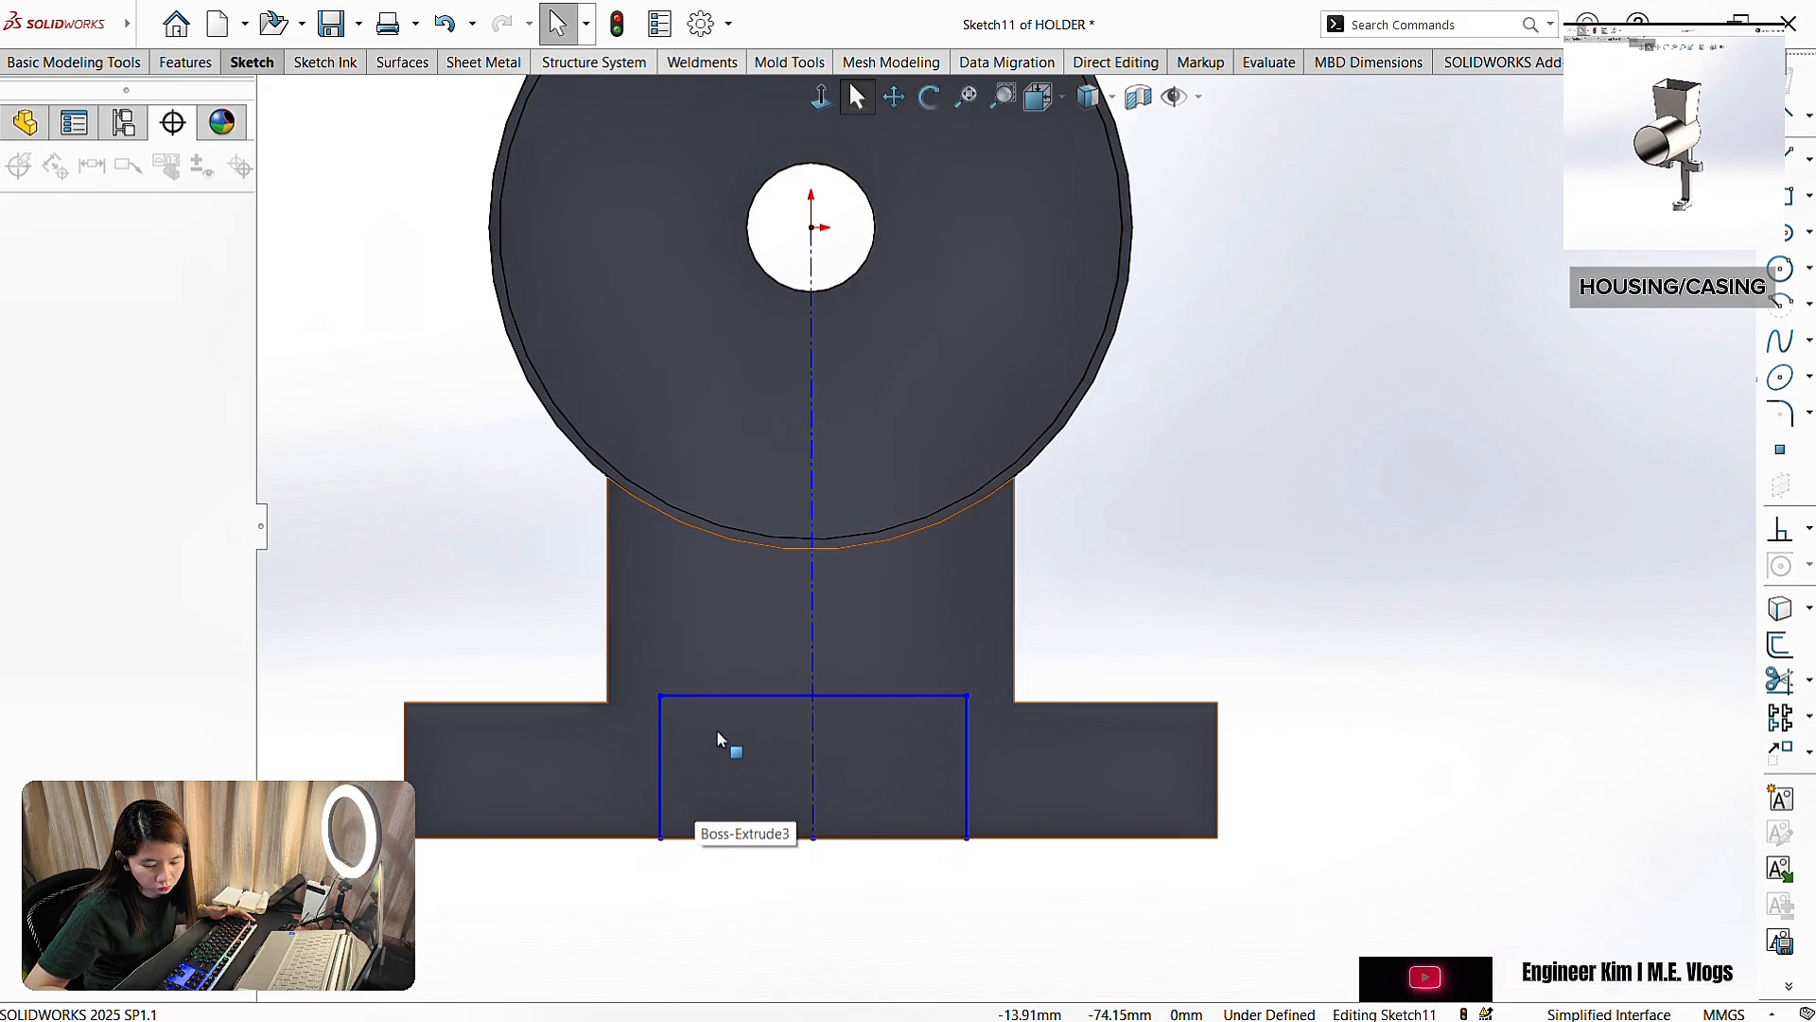
click(660, 757)
ctrl+click(967, 795)
ctrl+click(811, 649)
click(22, 688)
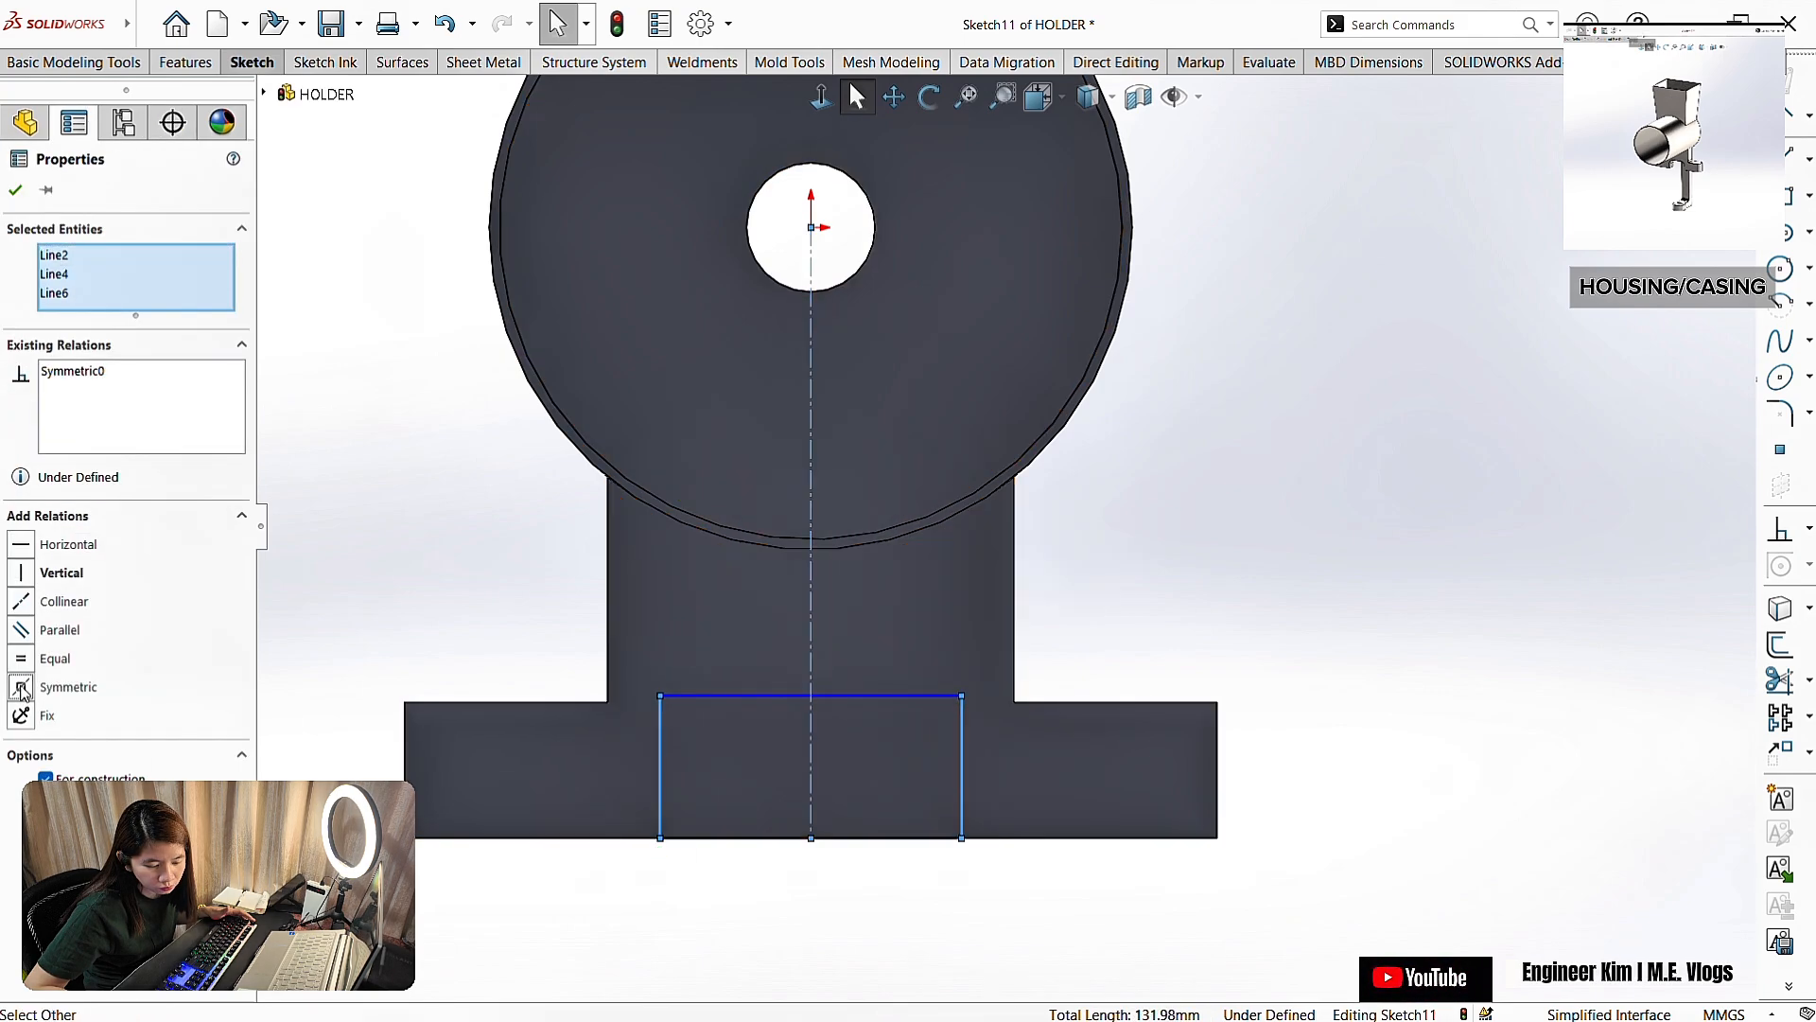
click(16, 191)
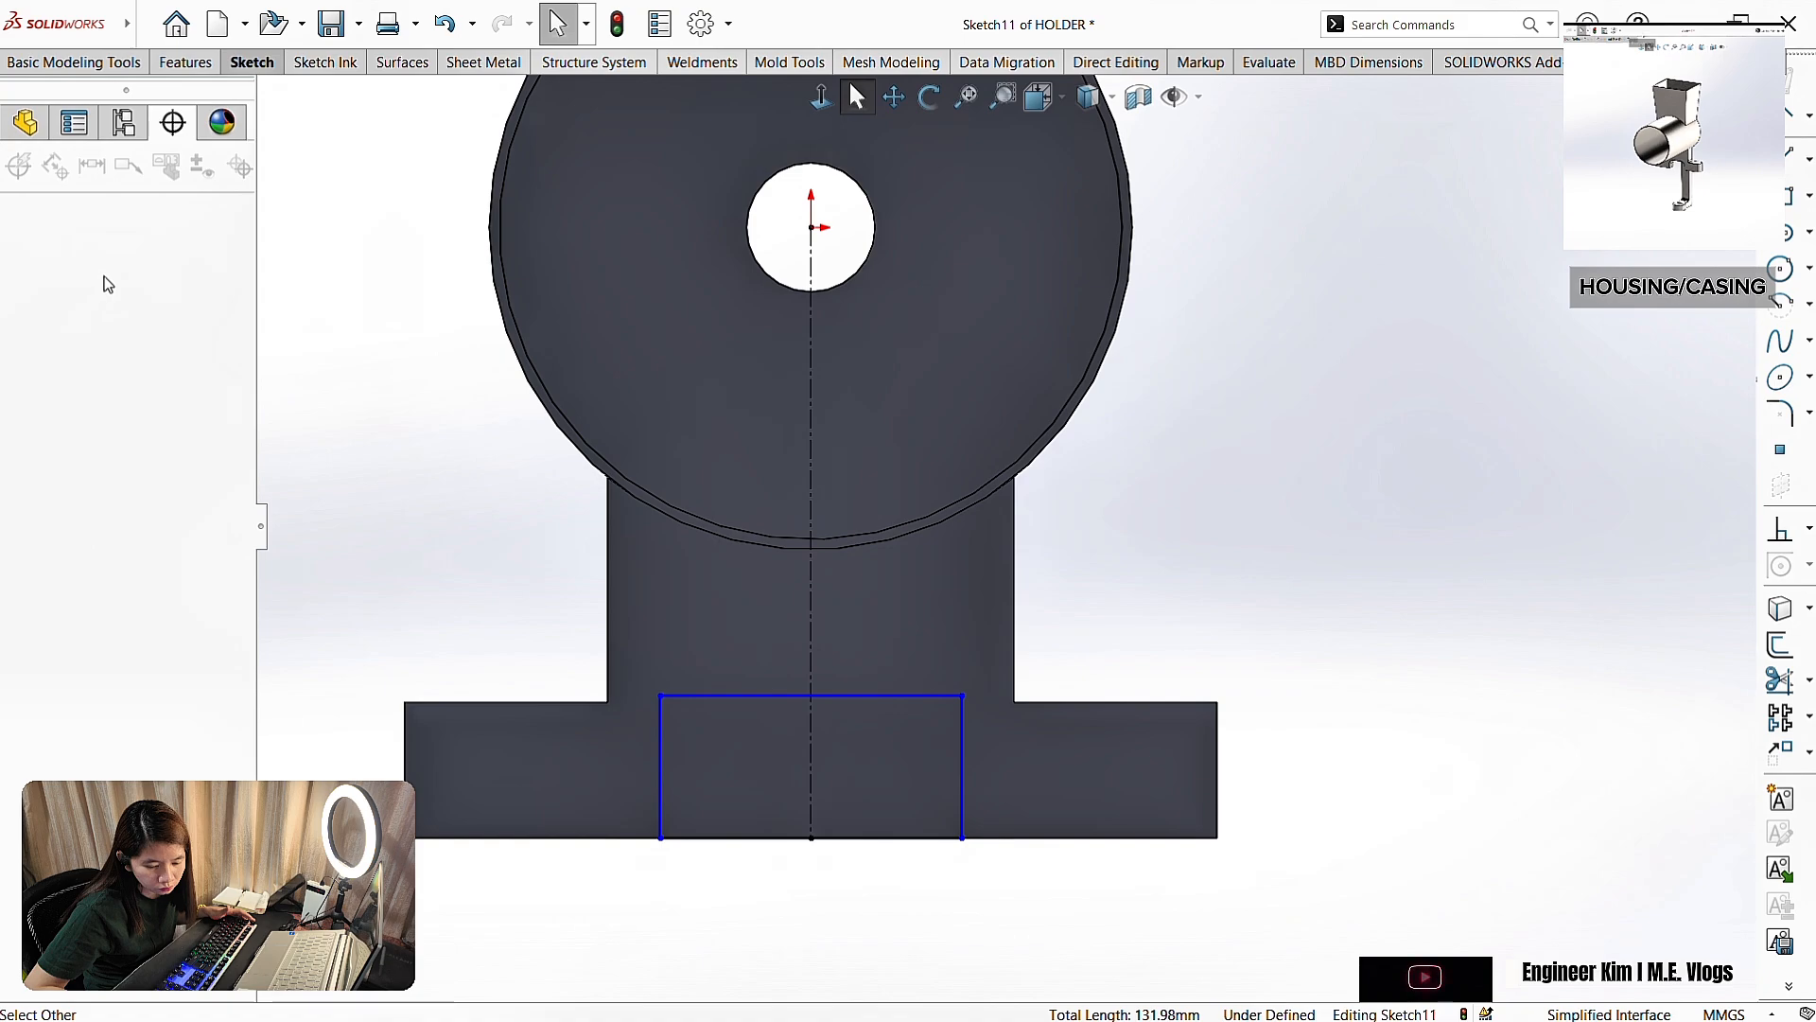
- Dimension the rectangle on the holder face to 20 mm high and 40 mm wide
click(144, 23)
click(252, 62)
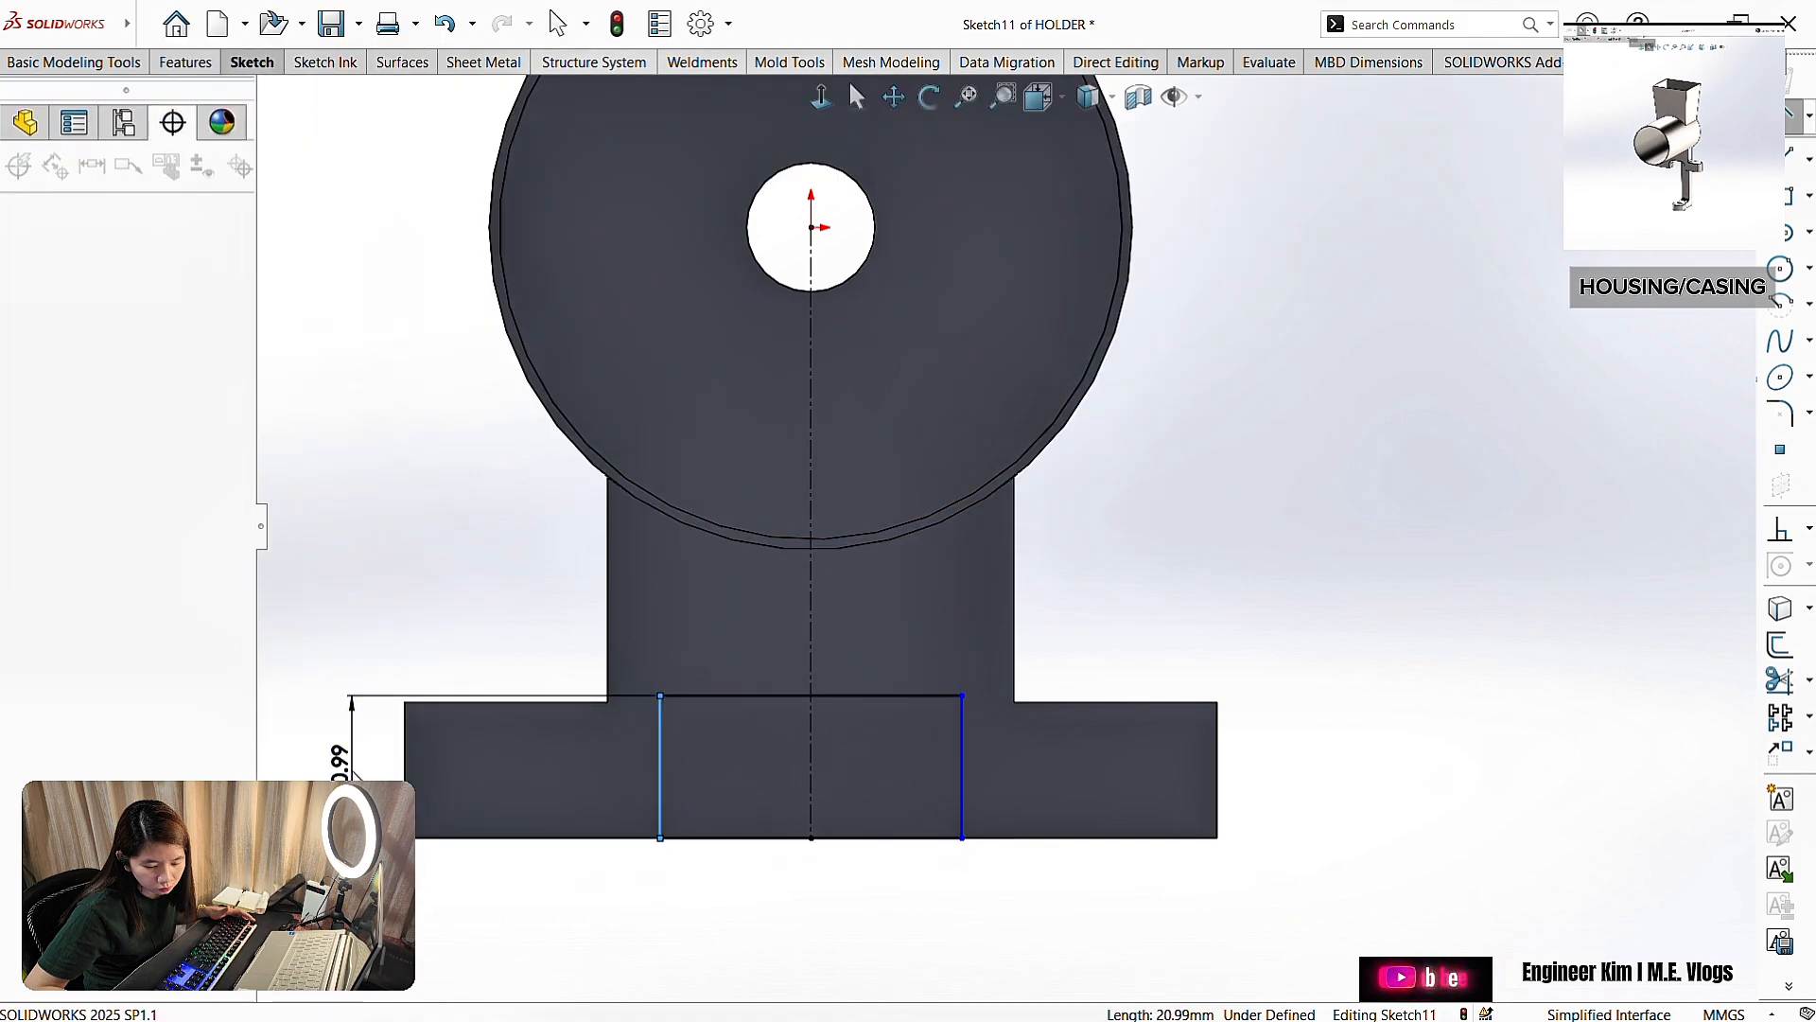
click(862, 832)
click(811, 898)
text(40)
key(Return)
key(Escape)
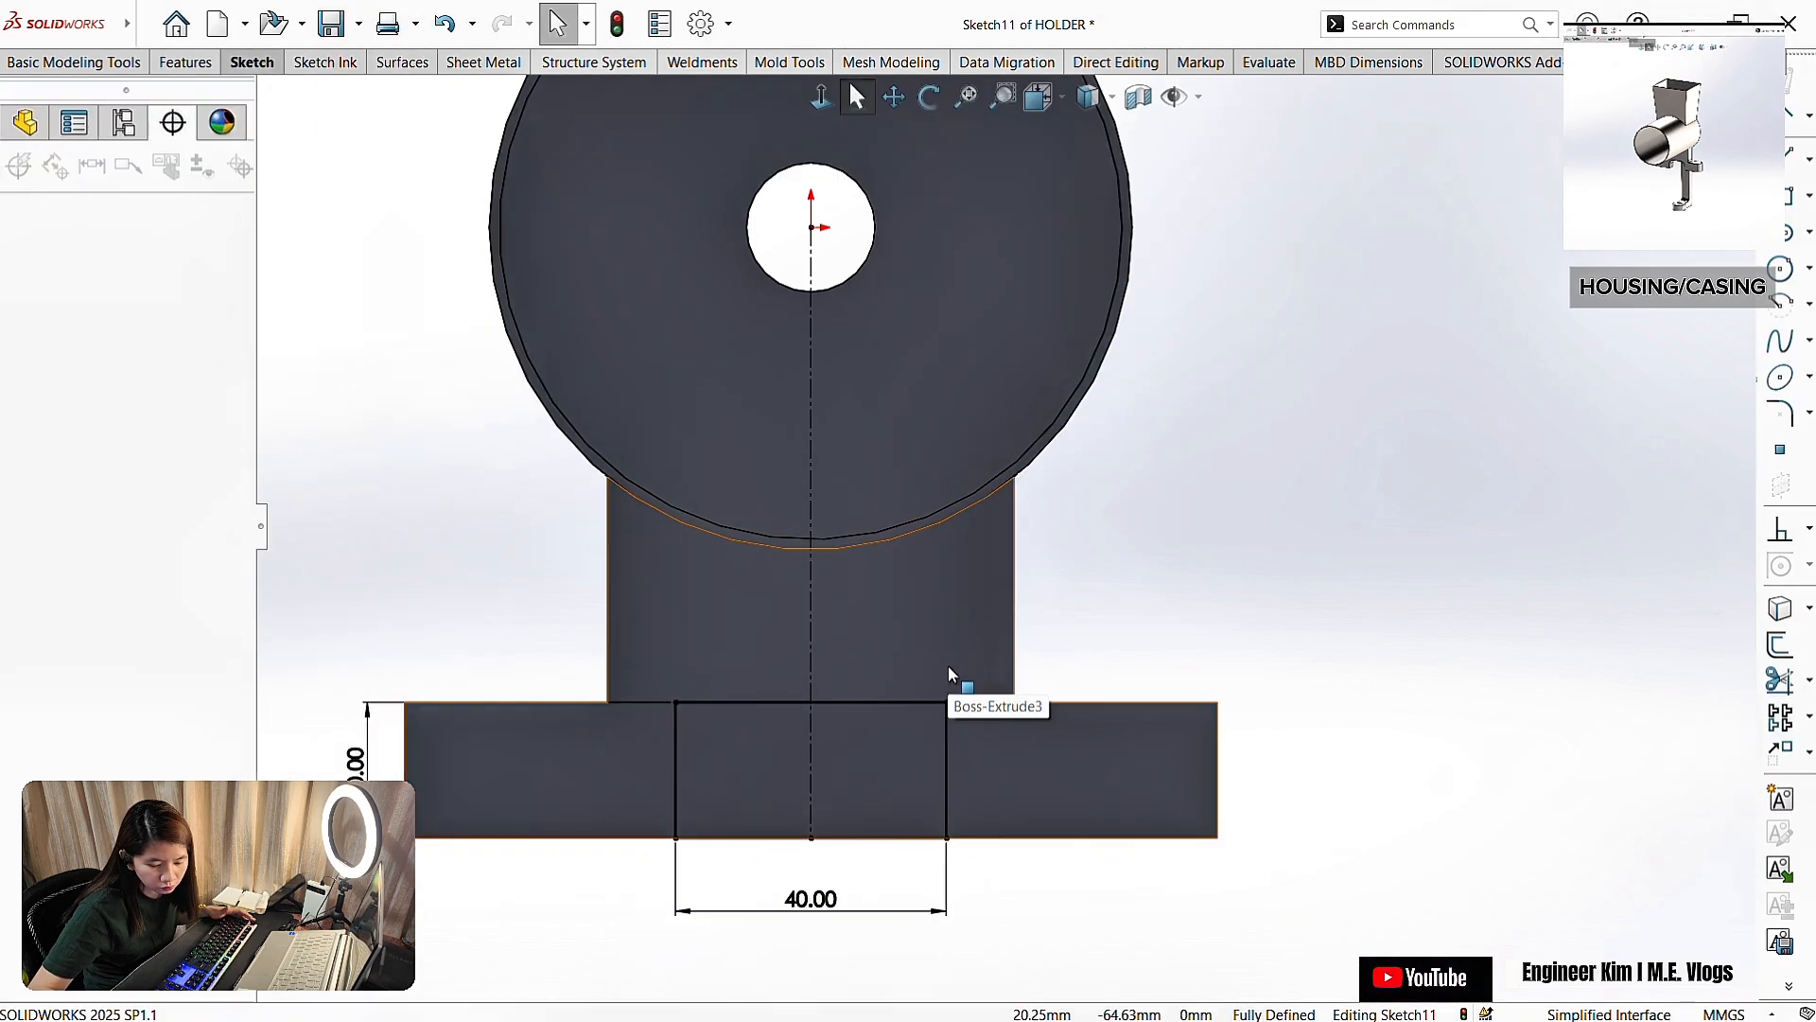
- Round the rectangle's two upper corners with 10 mm sketch fillets
mouse_move(516, 73)
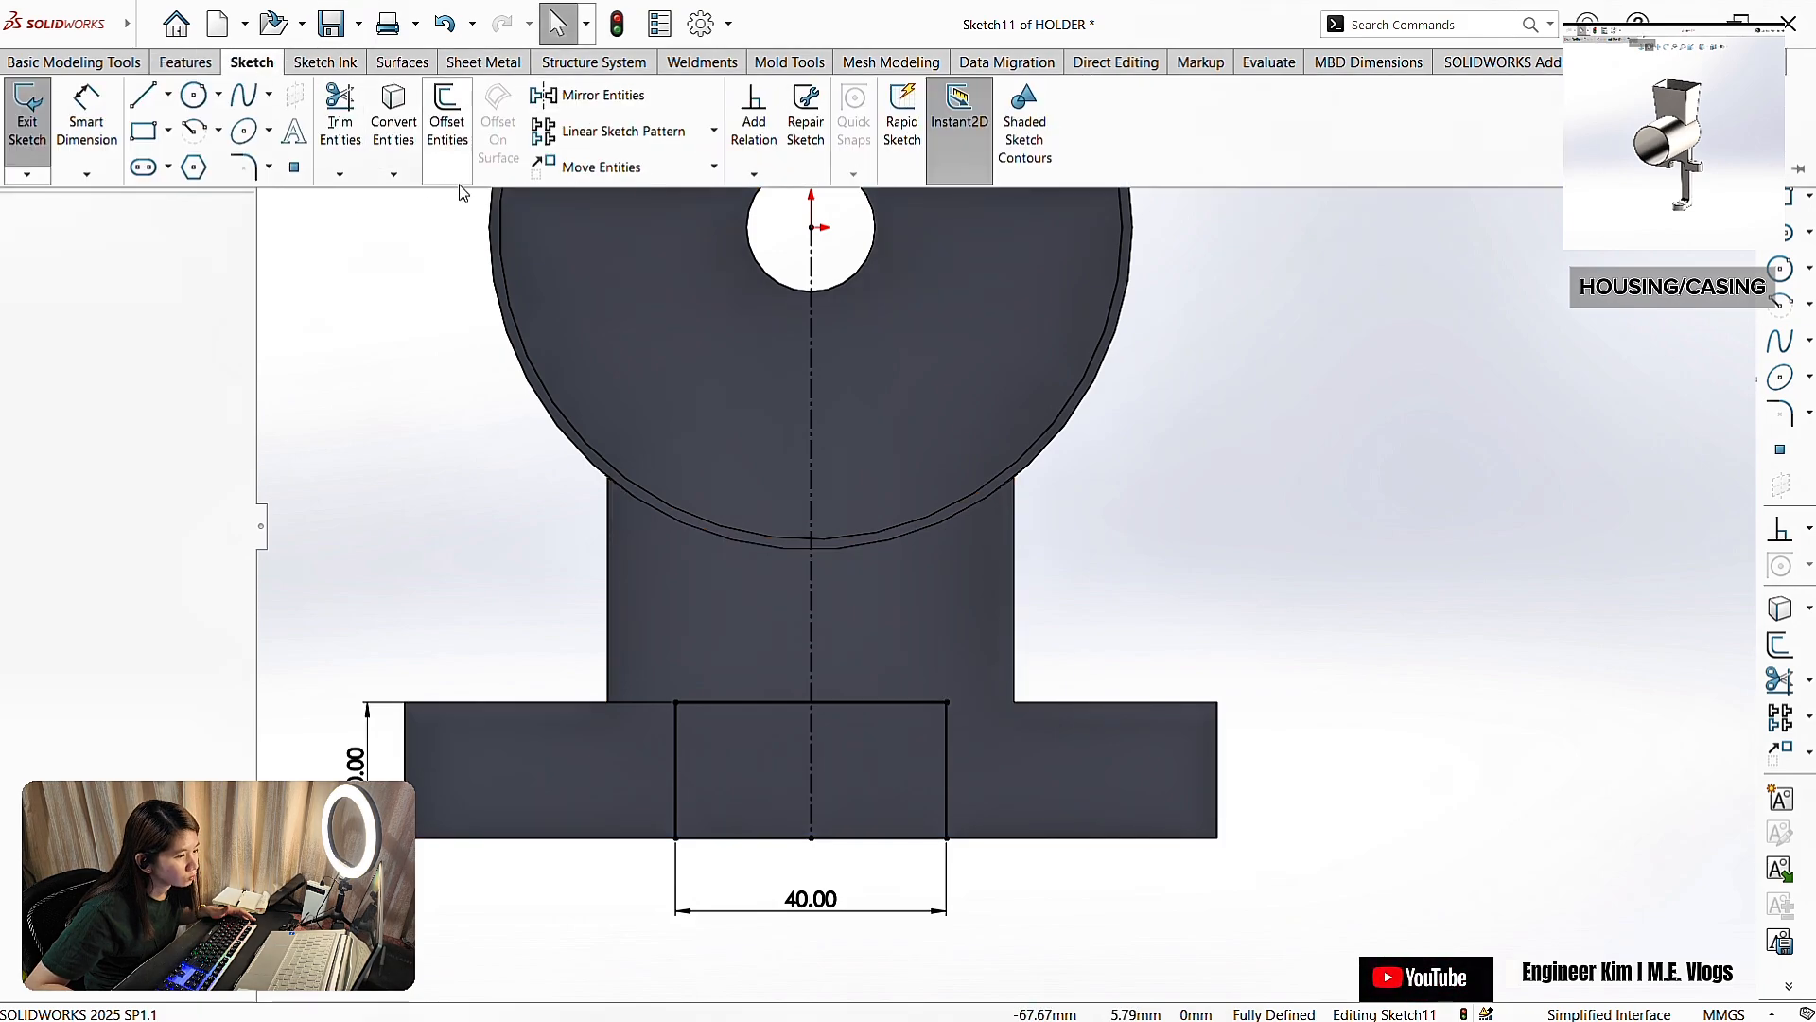
click(269, 167)
click(292, 194)
click(703, 705)
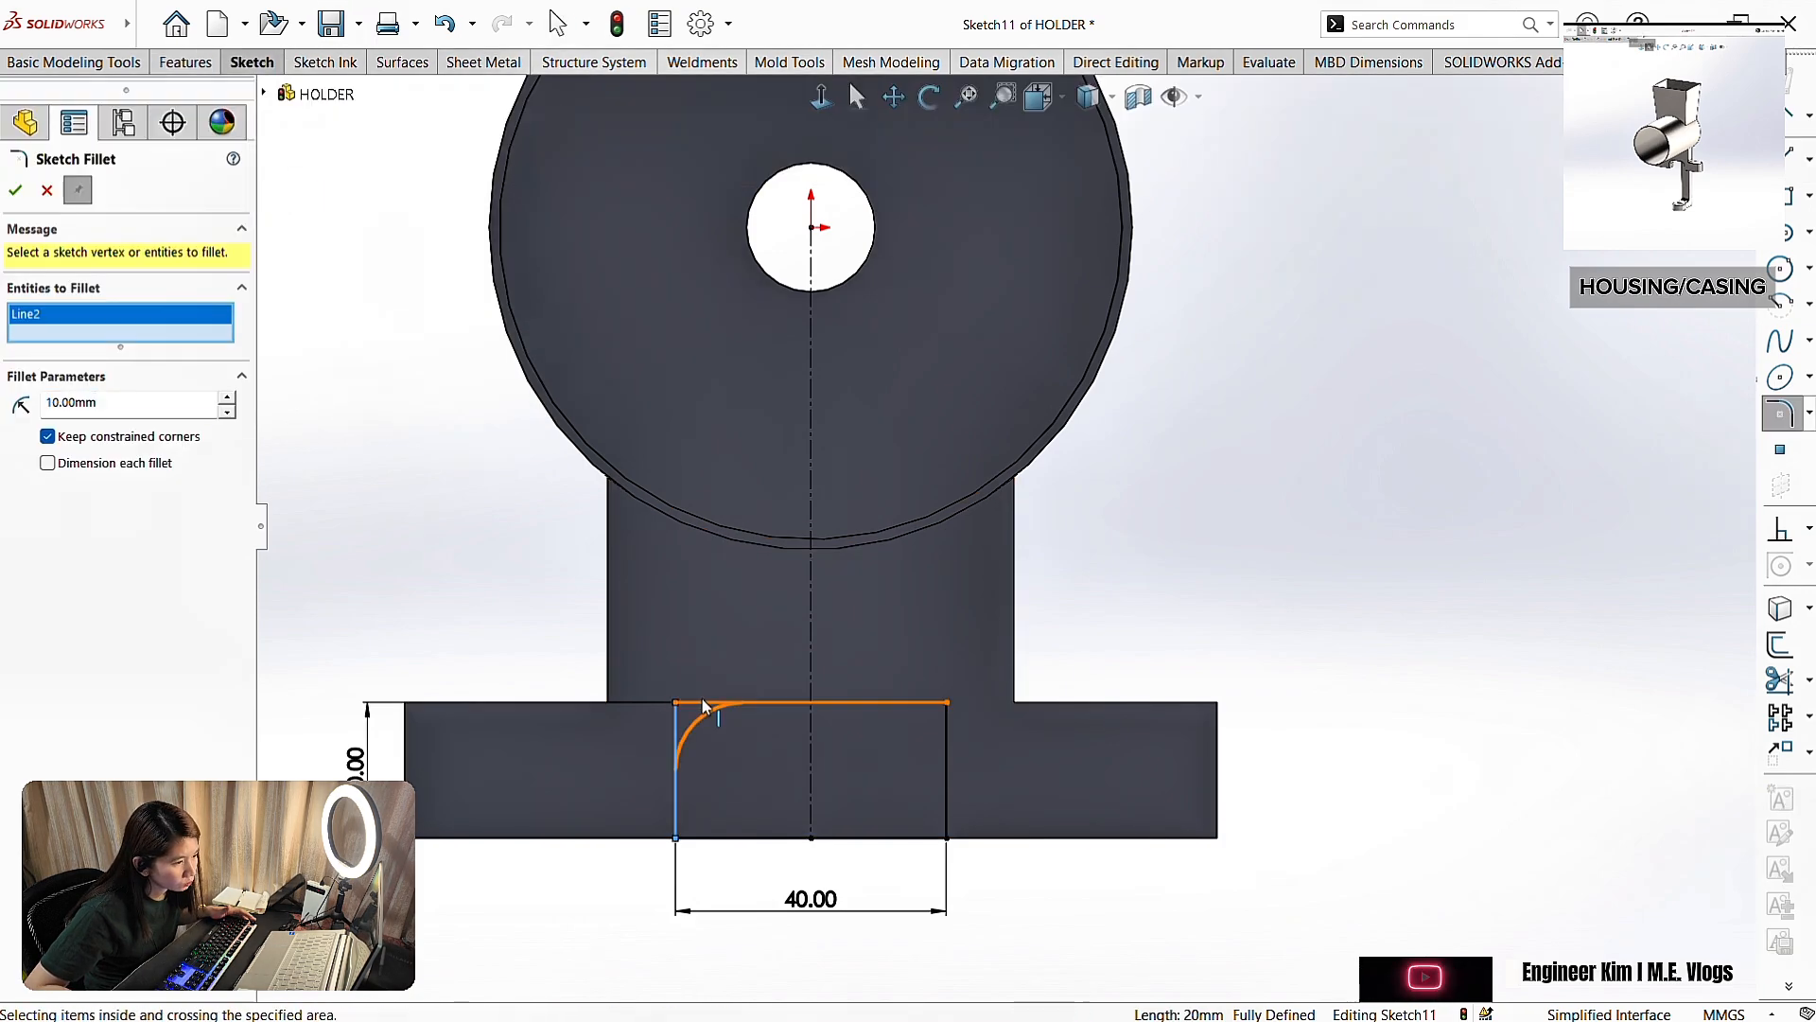
click(892, 701)
key(Return)
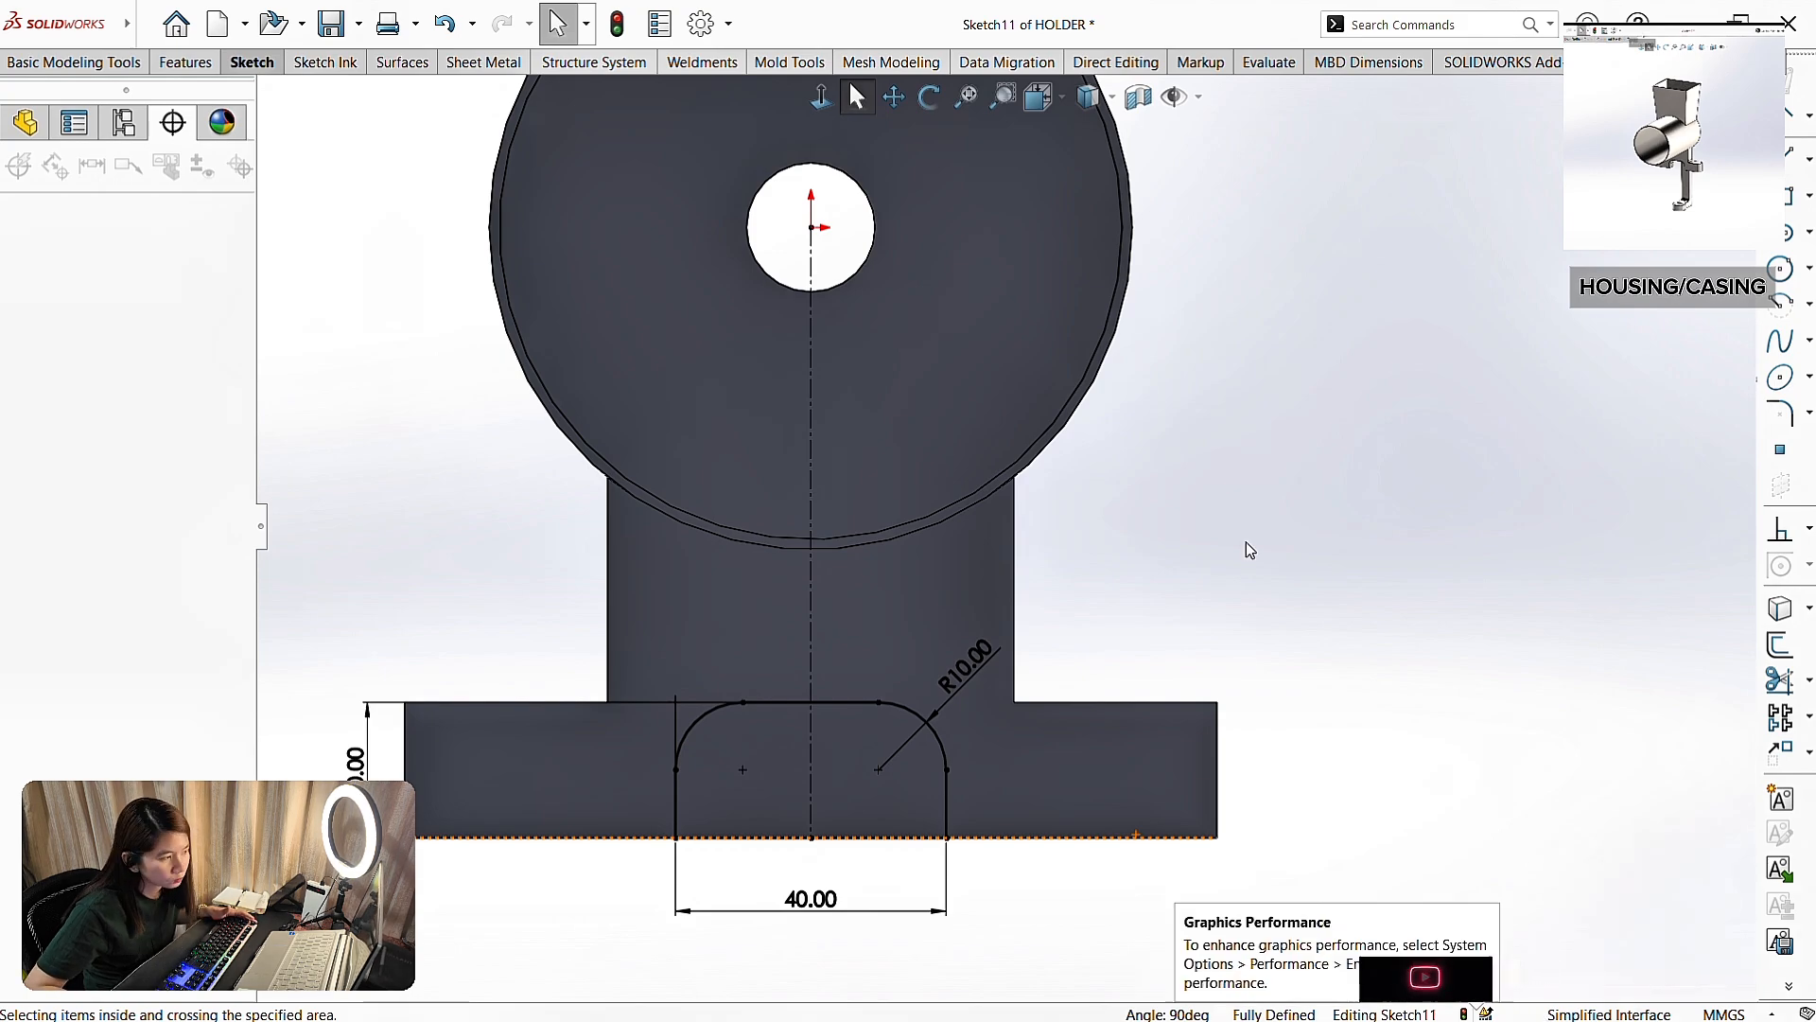
- Cut-extrude the rounded profile through the holder block and save the part
click(186, 61)
click(337, 102)
click(15, 190)
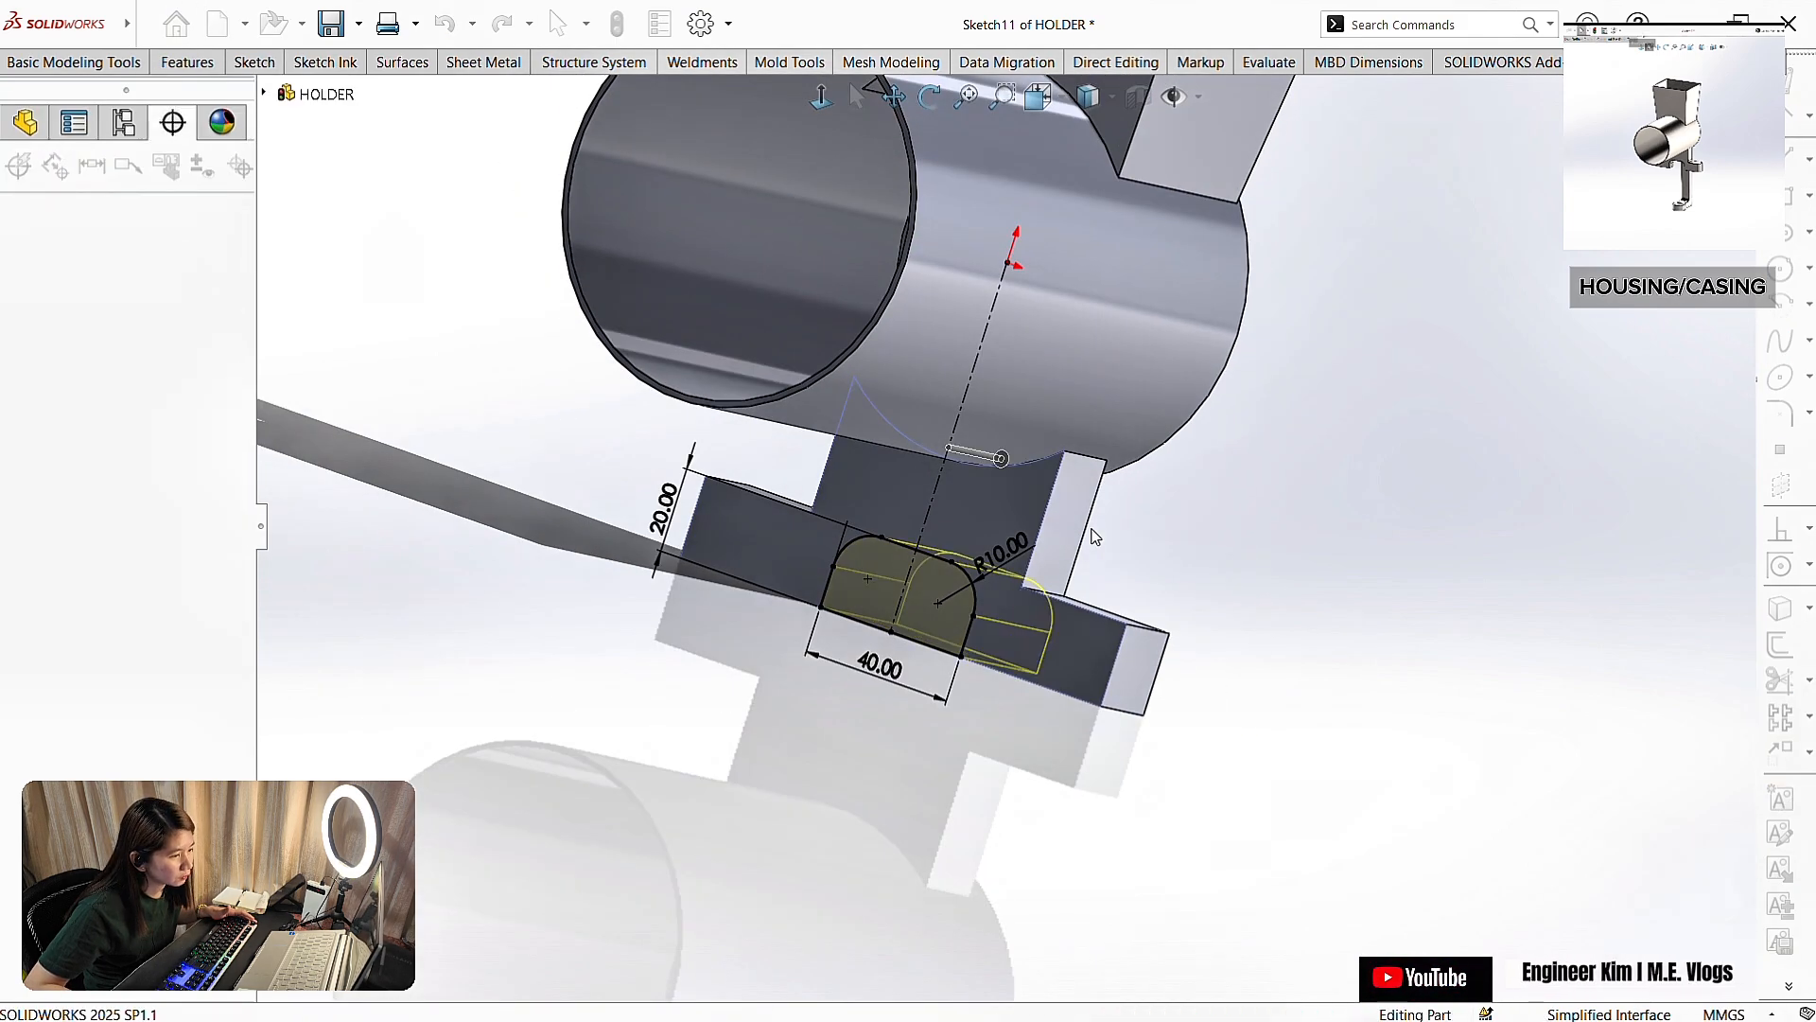
scroll(917, 640, down, 3)
middle_drag(1087, 531, 669, 706)
scroll(916, 641, up, 4)
scroll(1111, 471, up, 2)
middle_drag(1111, 471, 1082, 348)
key(ctrl+s)
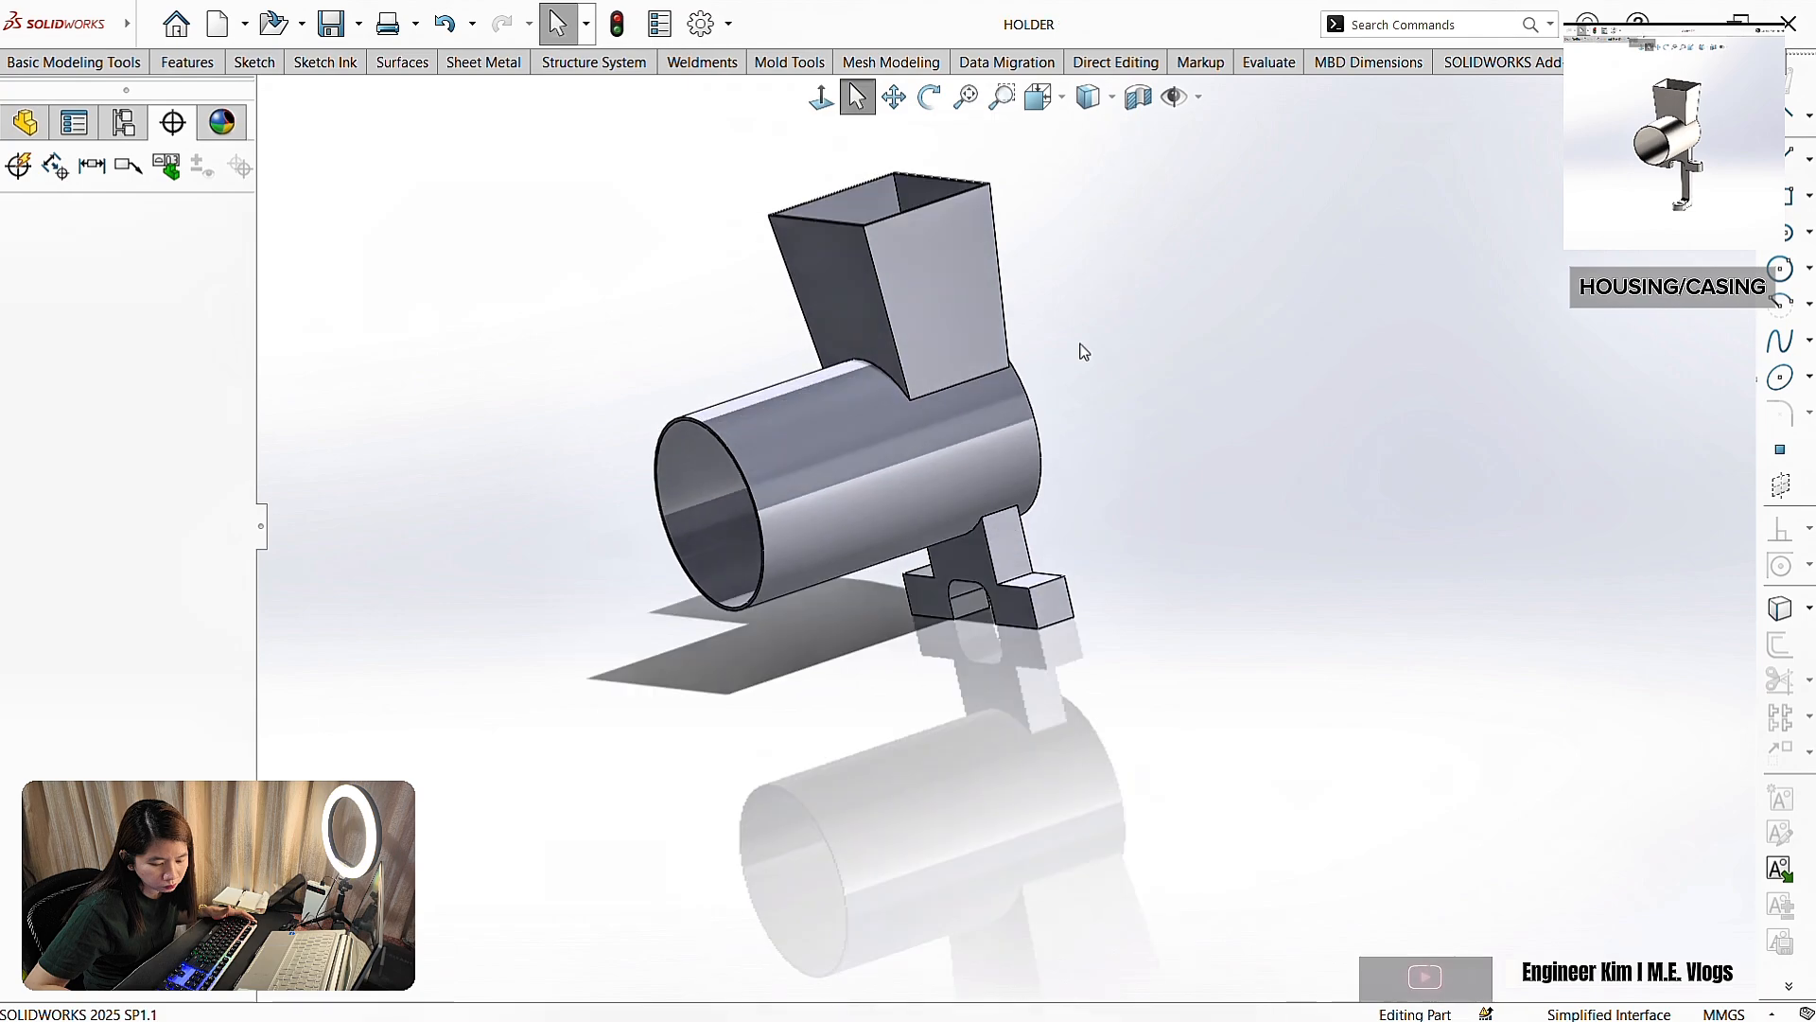
- Draw a vertical construction line downward from the midpoint of the holder block's underside, past the bracket profile's lower arm
scroll(959, 655, down, 4)
scroll(1103, 466, down, 2)
middle_drag(984, 438, 1048, 223)
scroll(1103, 466, up, 5)
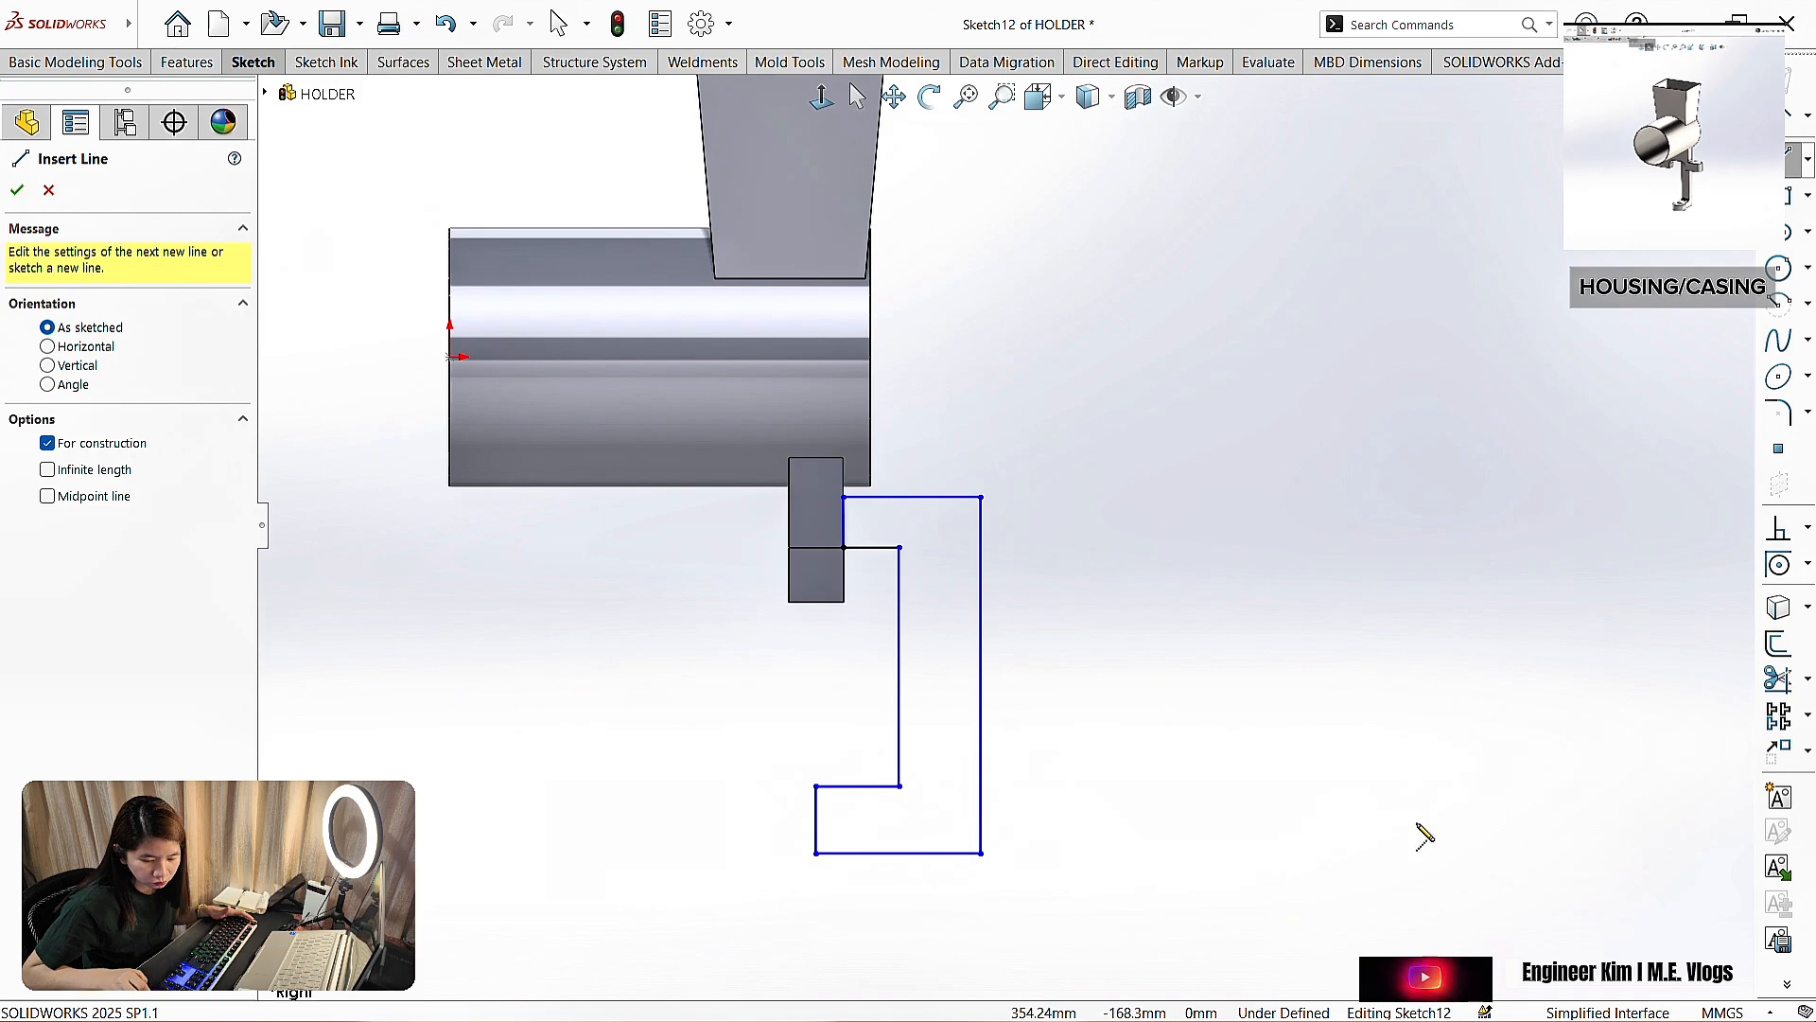
click(815, 602)
click(815, 951)
key(Escape)
- Make the short vertical end line of the bracket profile's lower arm collinear with the vertical construction line
scroll(809, 880, up, 10)
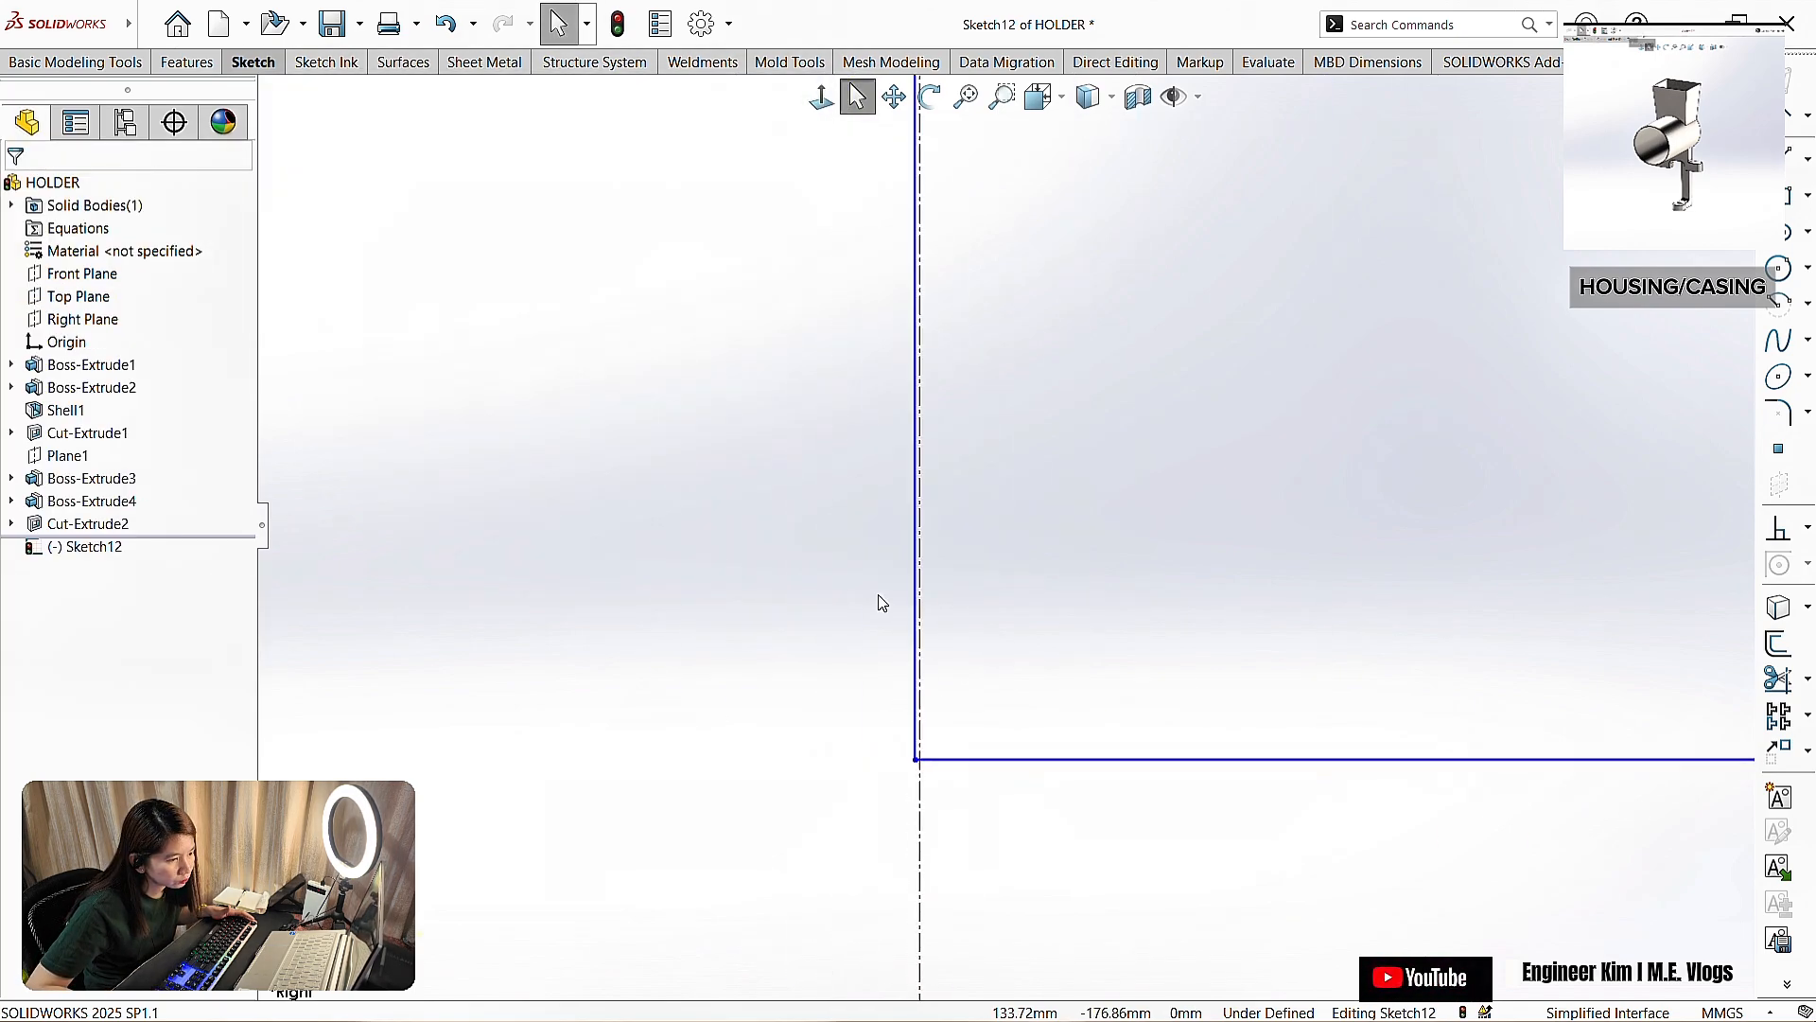
click(919, 623)
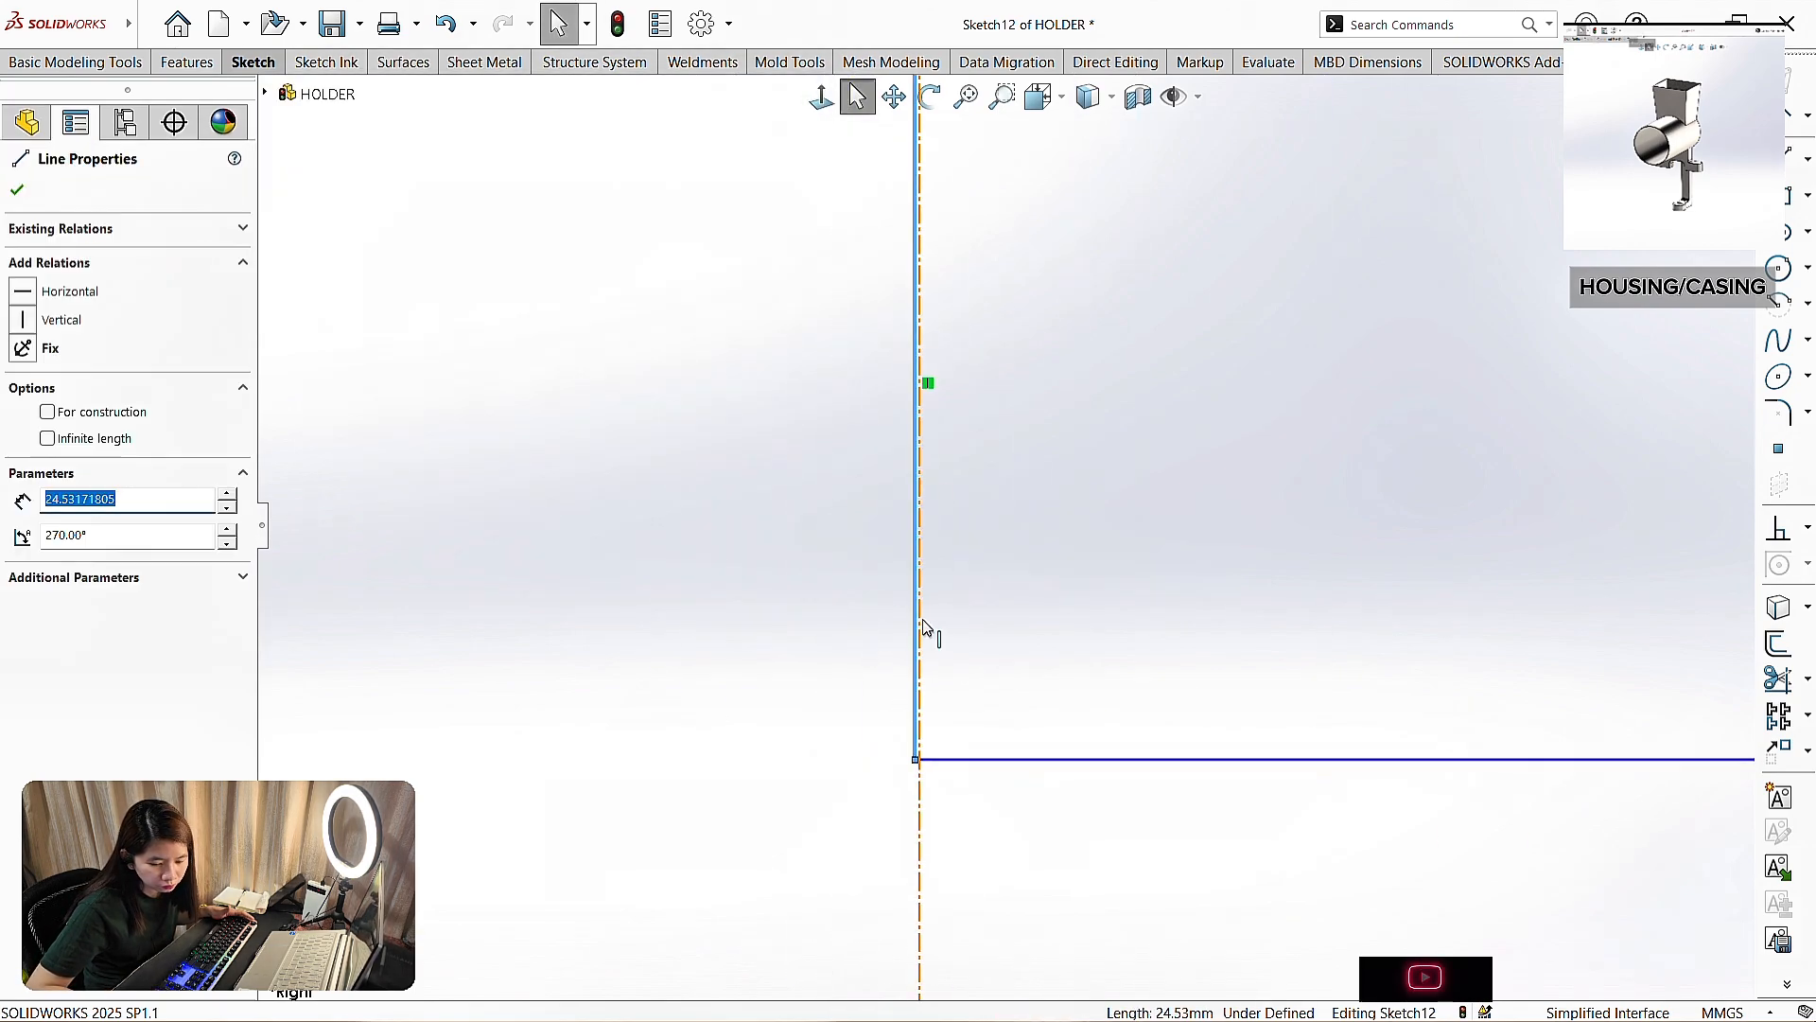
click(884, 695)
scroll(885, 700, down, 3)
click(944, 675)
click(607, 658)
click(935, 728)
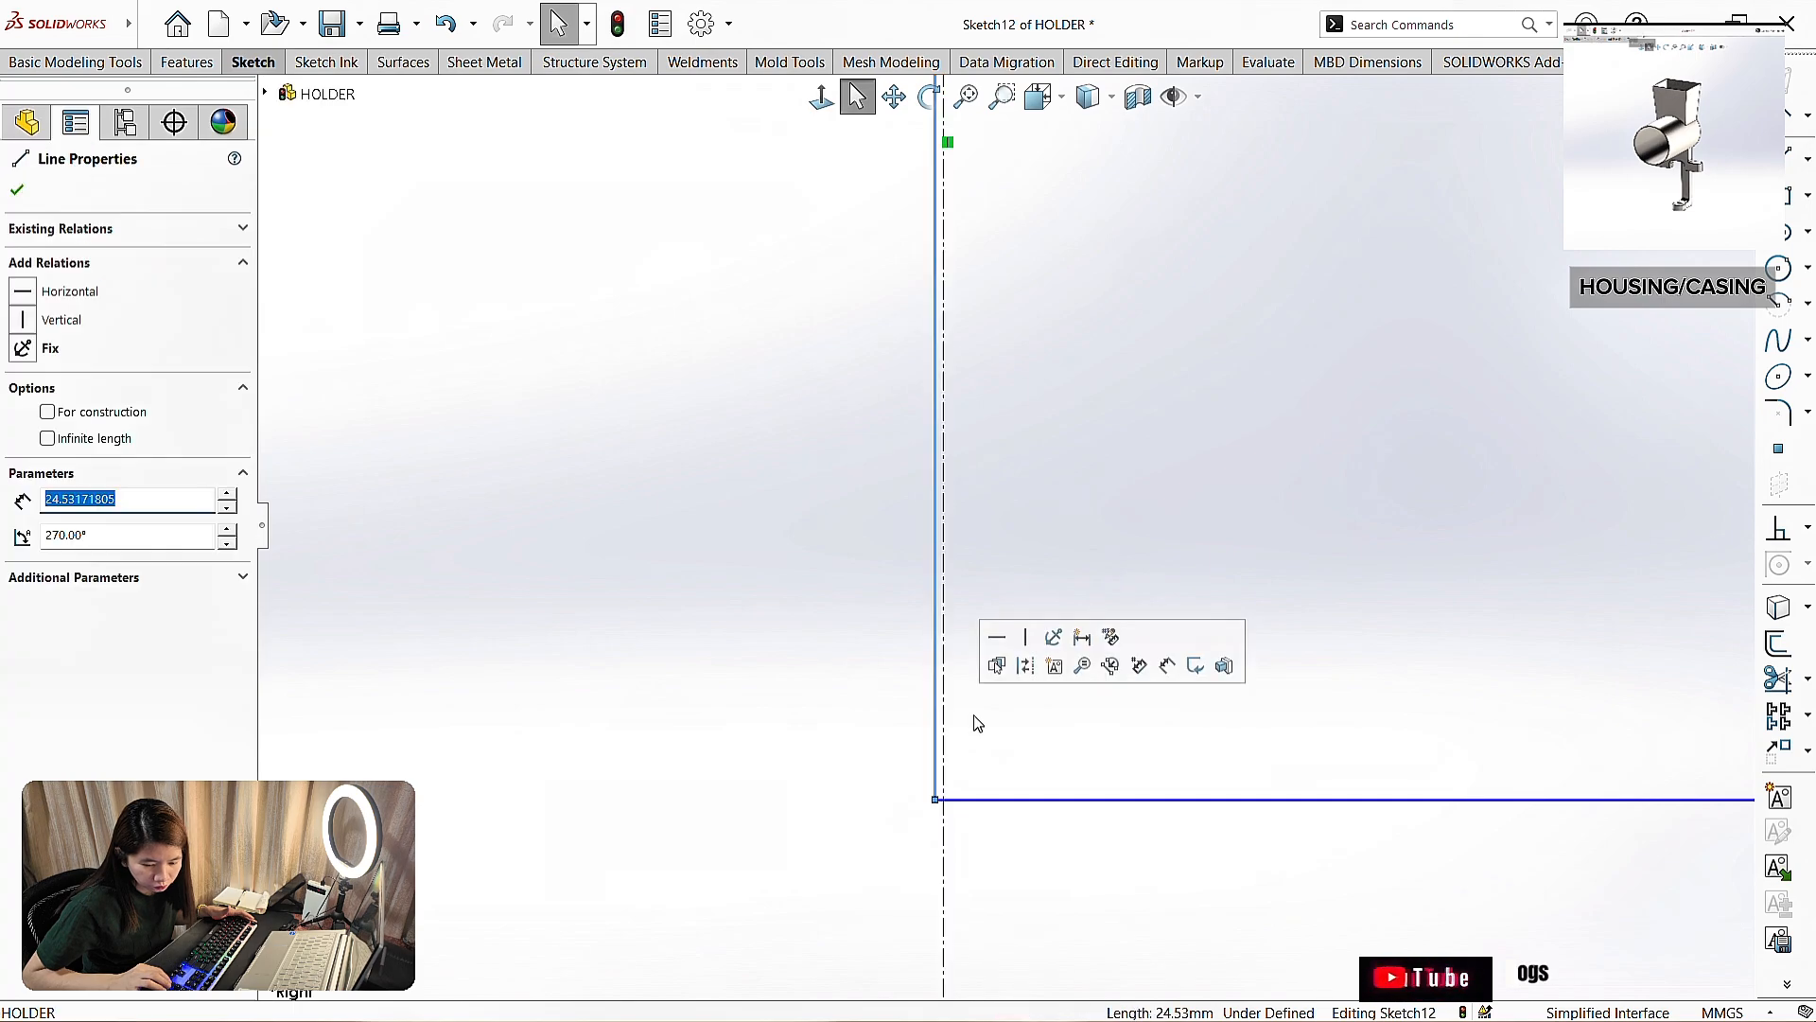
ctrl+click(945, 719)
click(76, 580)
click(1007, 520)
- Dimension the bracket profile's upper arm to 14 mm thick and its vertical leg to 14 mm wide
scroll(1007, 520, up, 8)
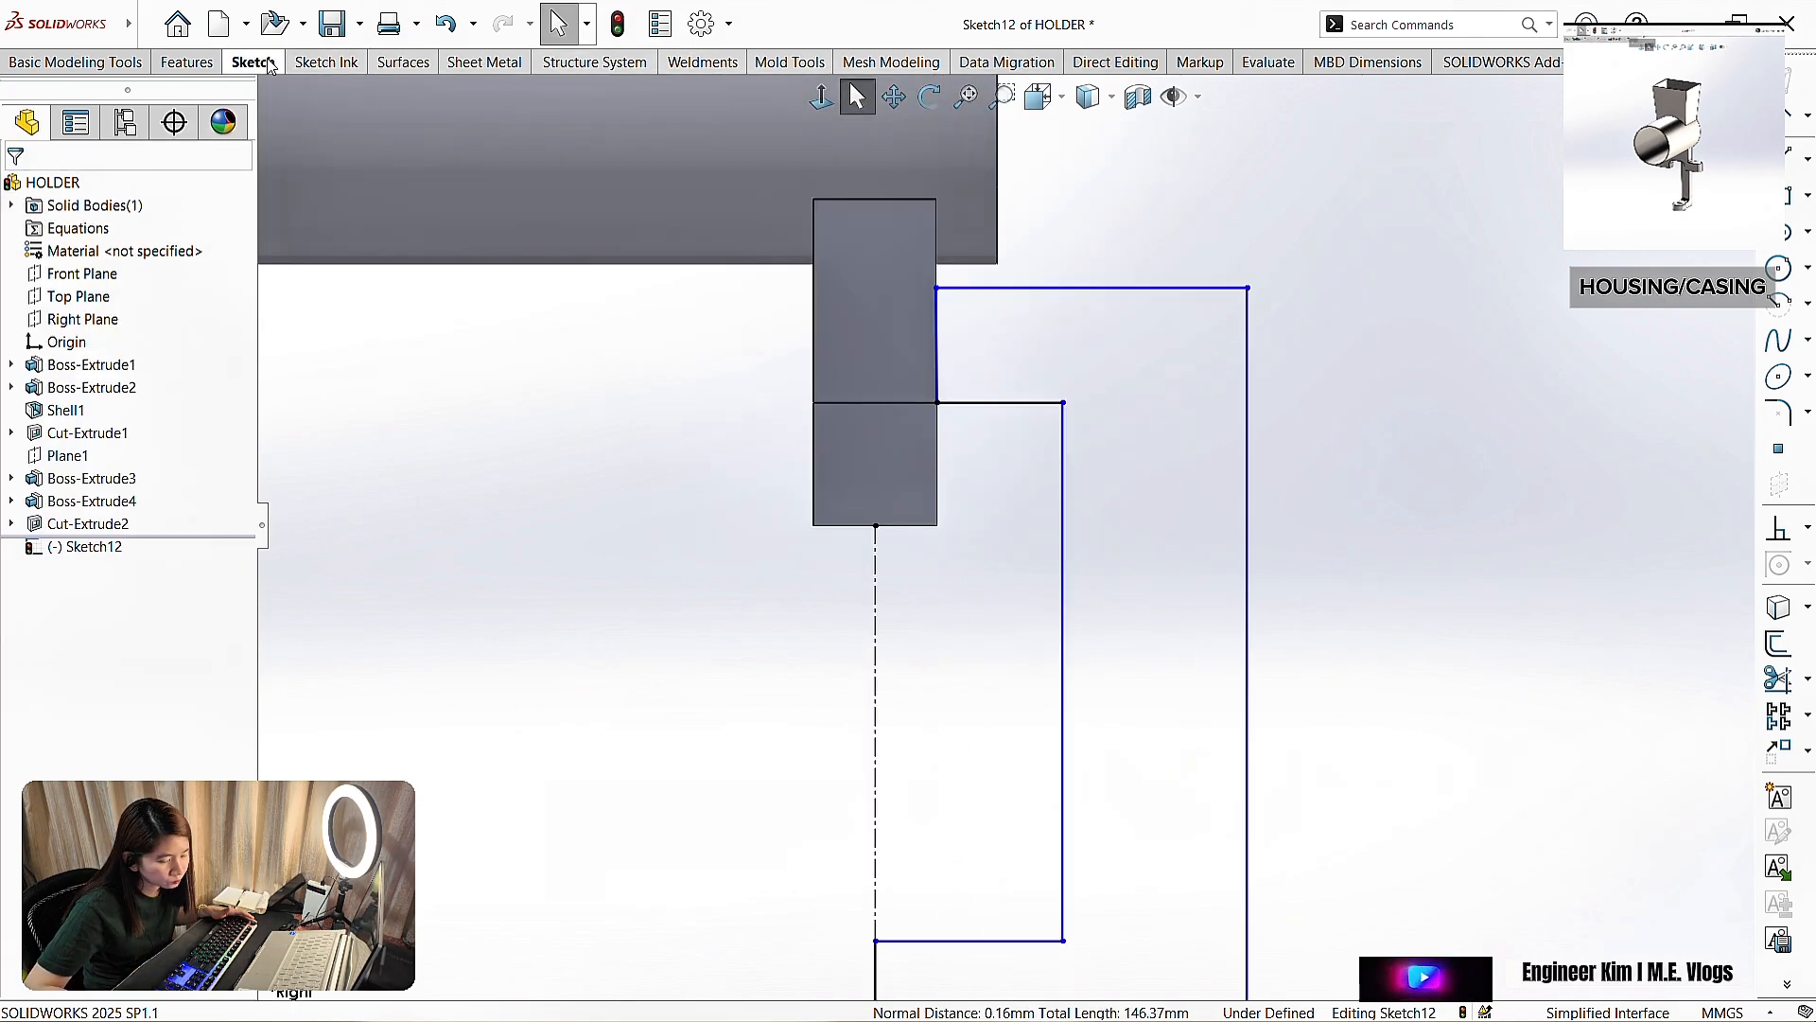
click(1030, 288)
click(1027, 341)
text(14)
key(Return)
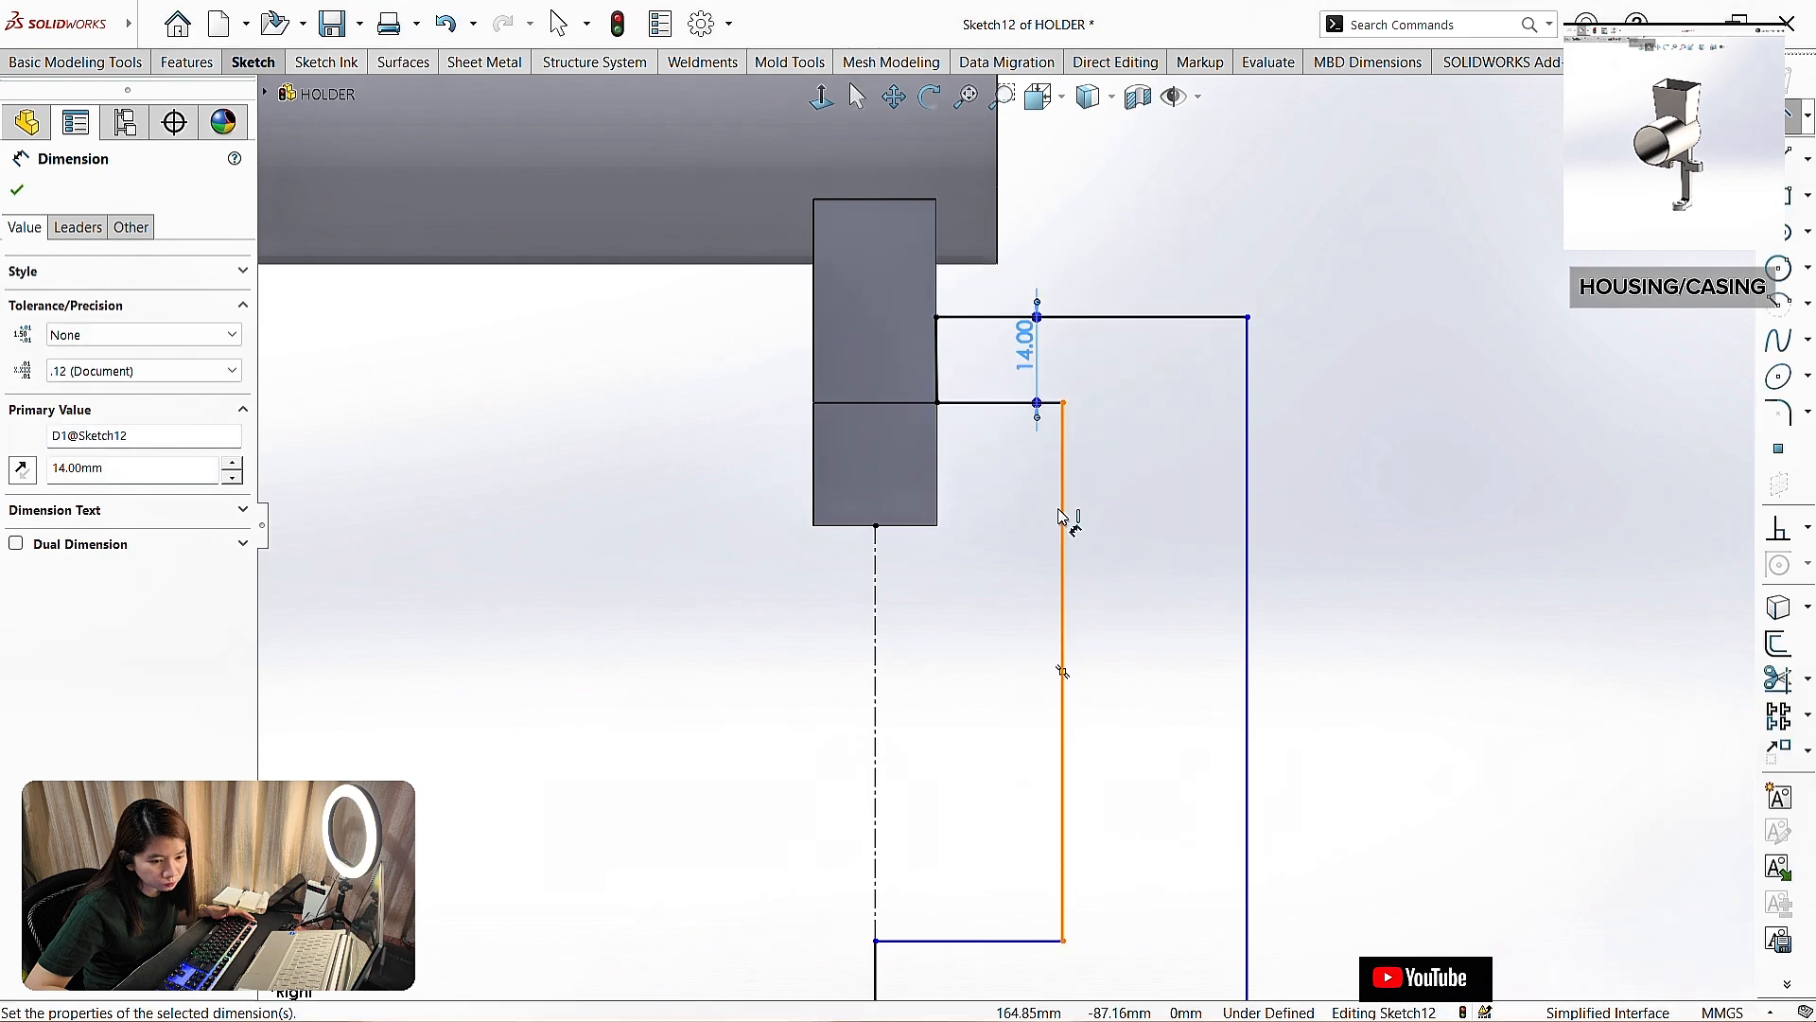
click(1062, 539)
click(1247, 613)
click(1159, 576)
text(14)
key(Return)
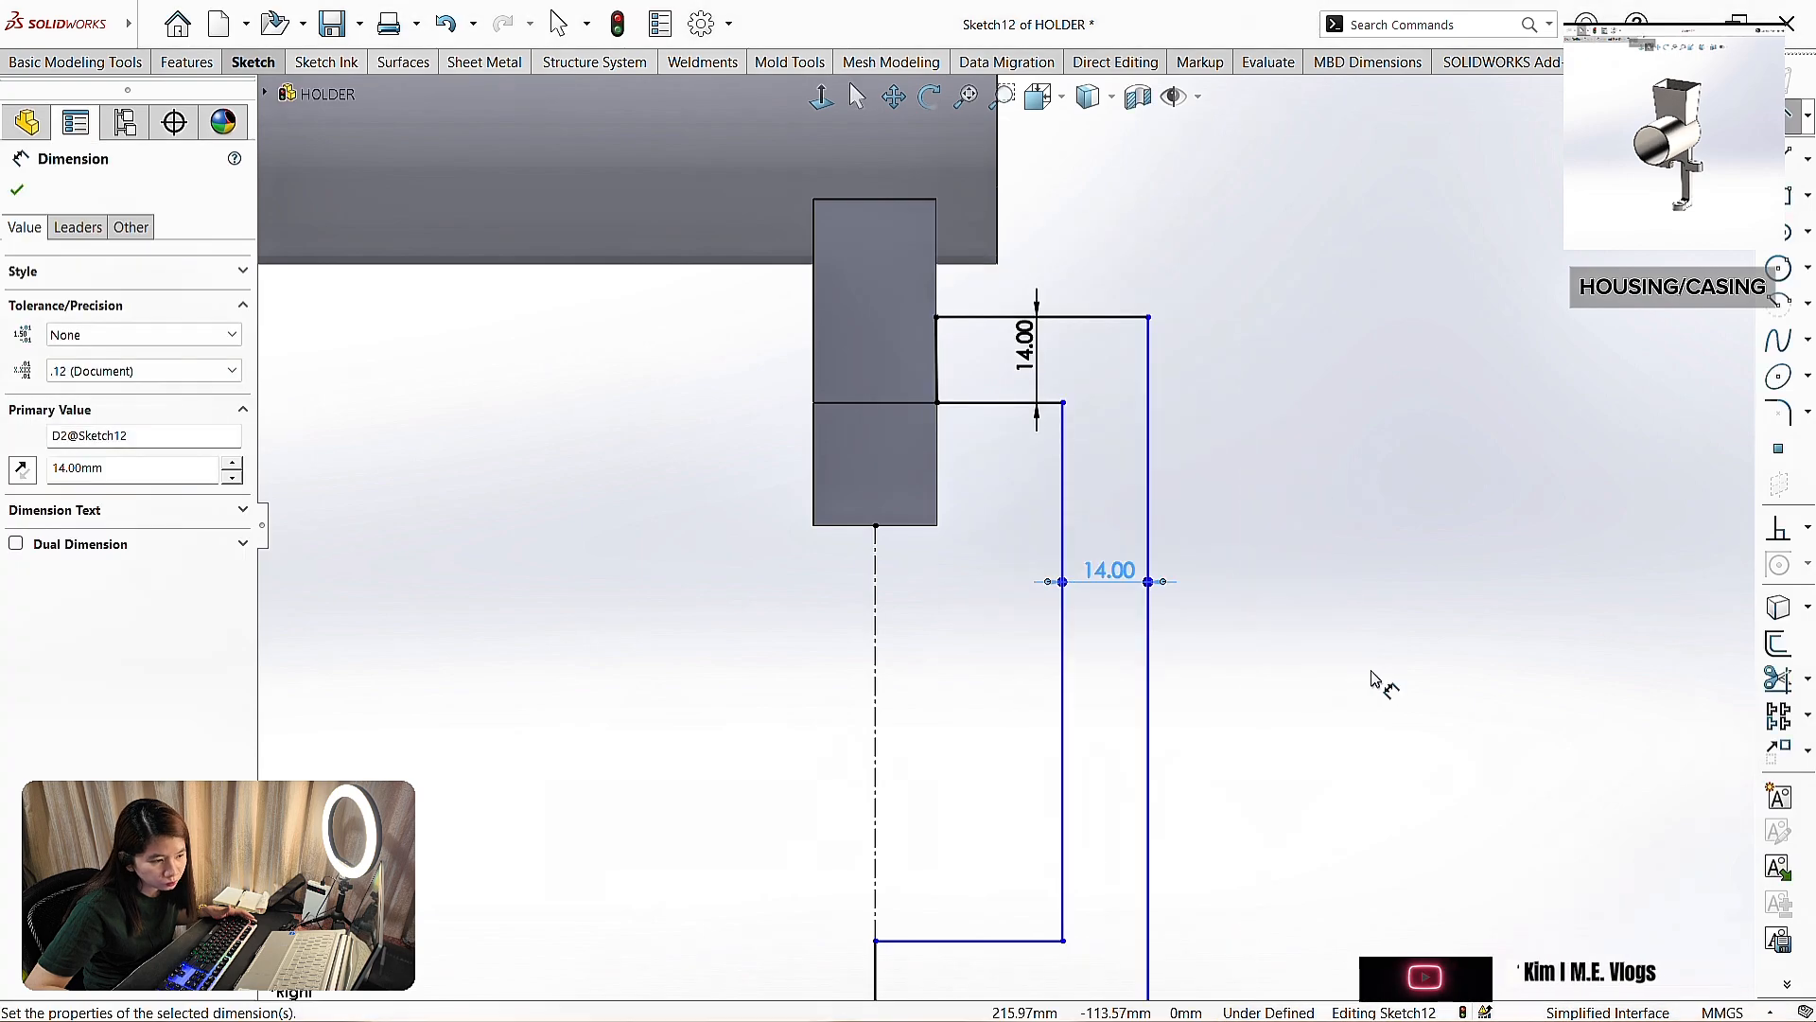
- Dimension the bracket profile's lower arm to 14 mm thick and its outer vertical side to 135 mm
scroll(1371, 672, up, 2)
click(1008, 814)
click(1042, 917)
click(993, 861)
text(14)
key(Return)
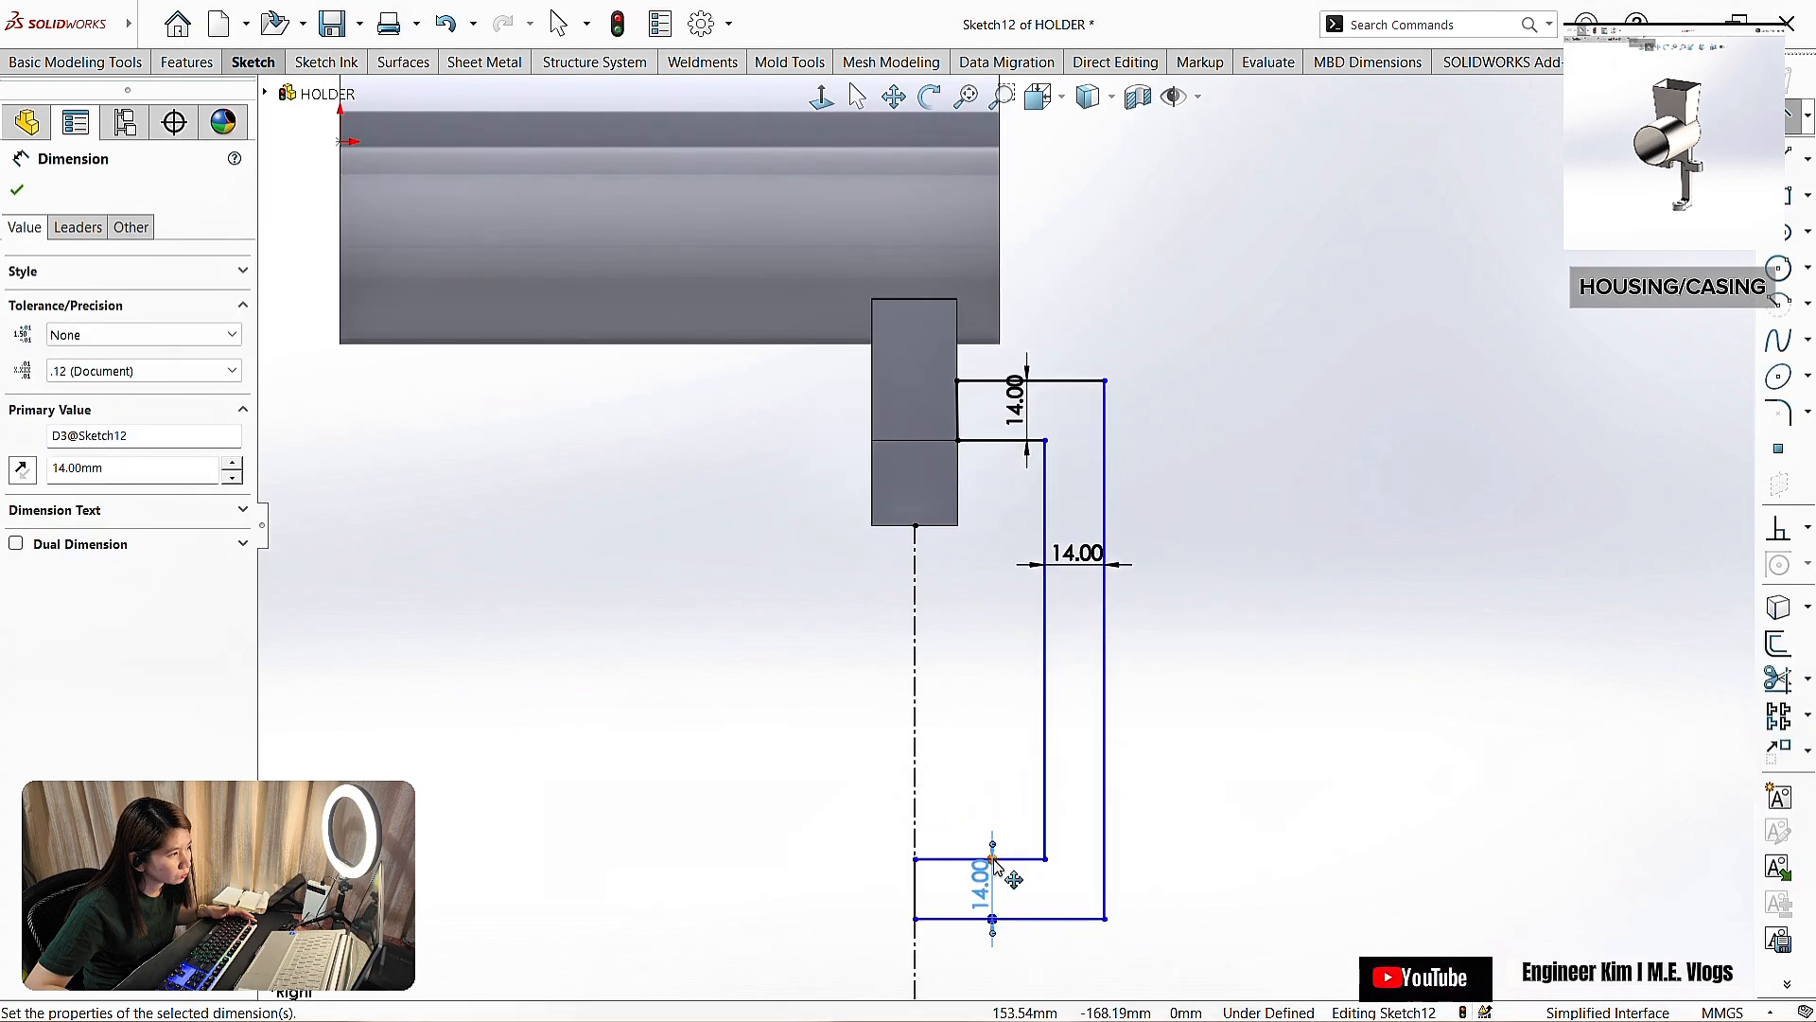
click(1103, 399)
click(1178, 673)
text(135)
key(Return)
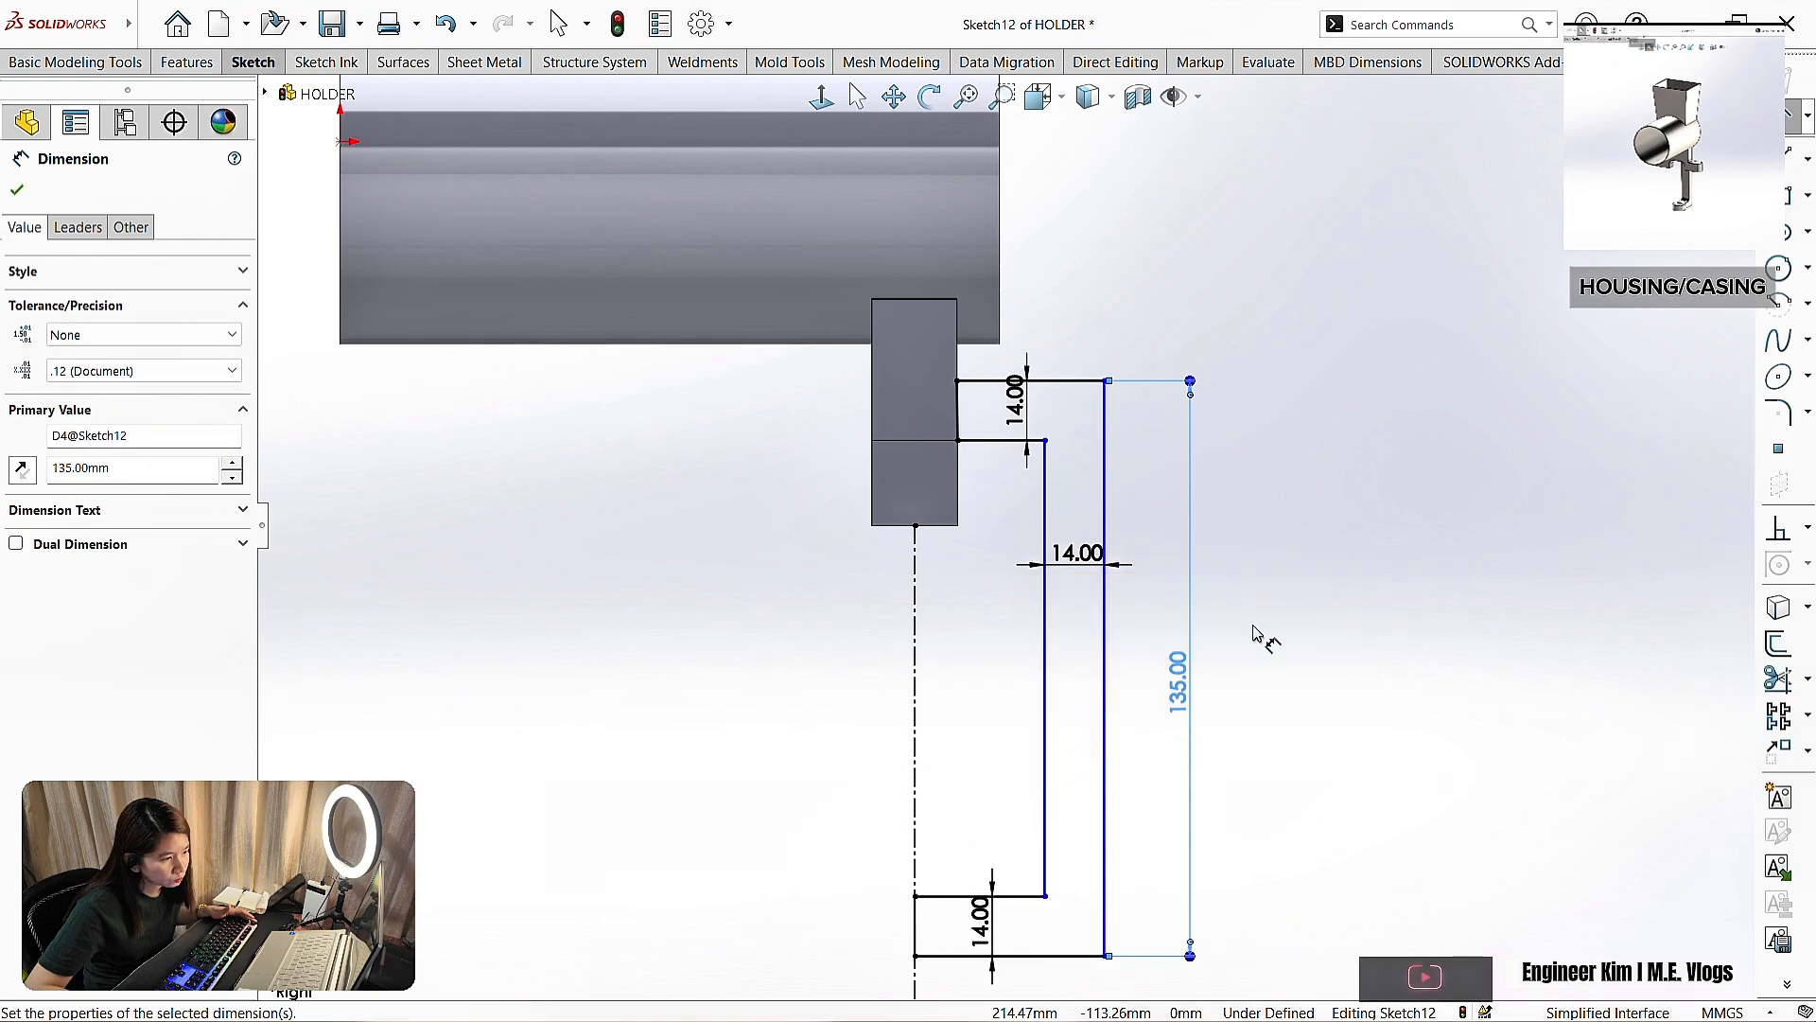
- Set the horizontal distance from the holder block's face to the bracket's outer vertical side to 35 mm
click(958, 333)
click(1106, 425)
click(1038, 287)
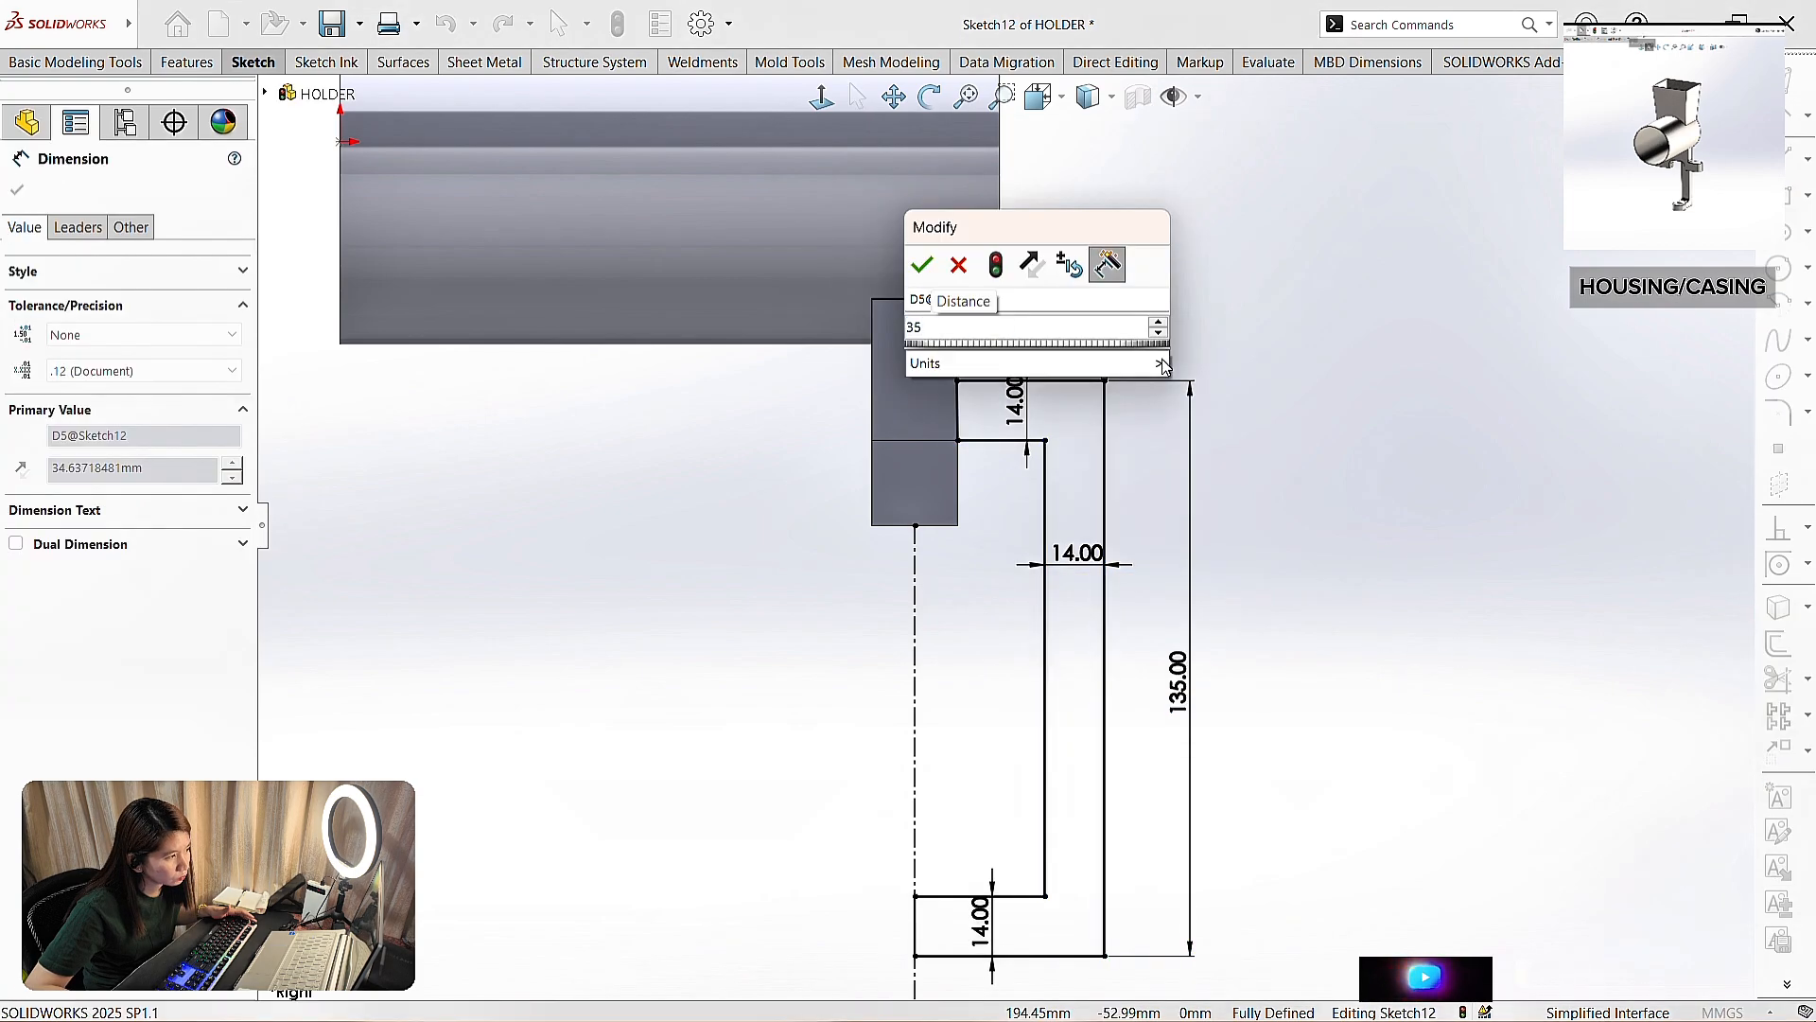
text(35)
key(Return)
click(19, 194)
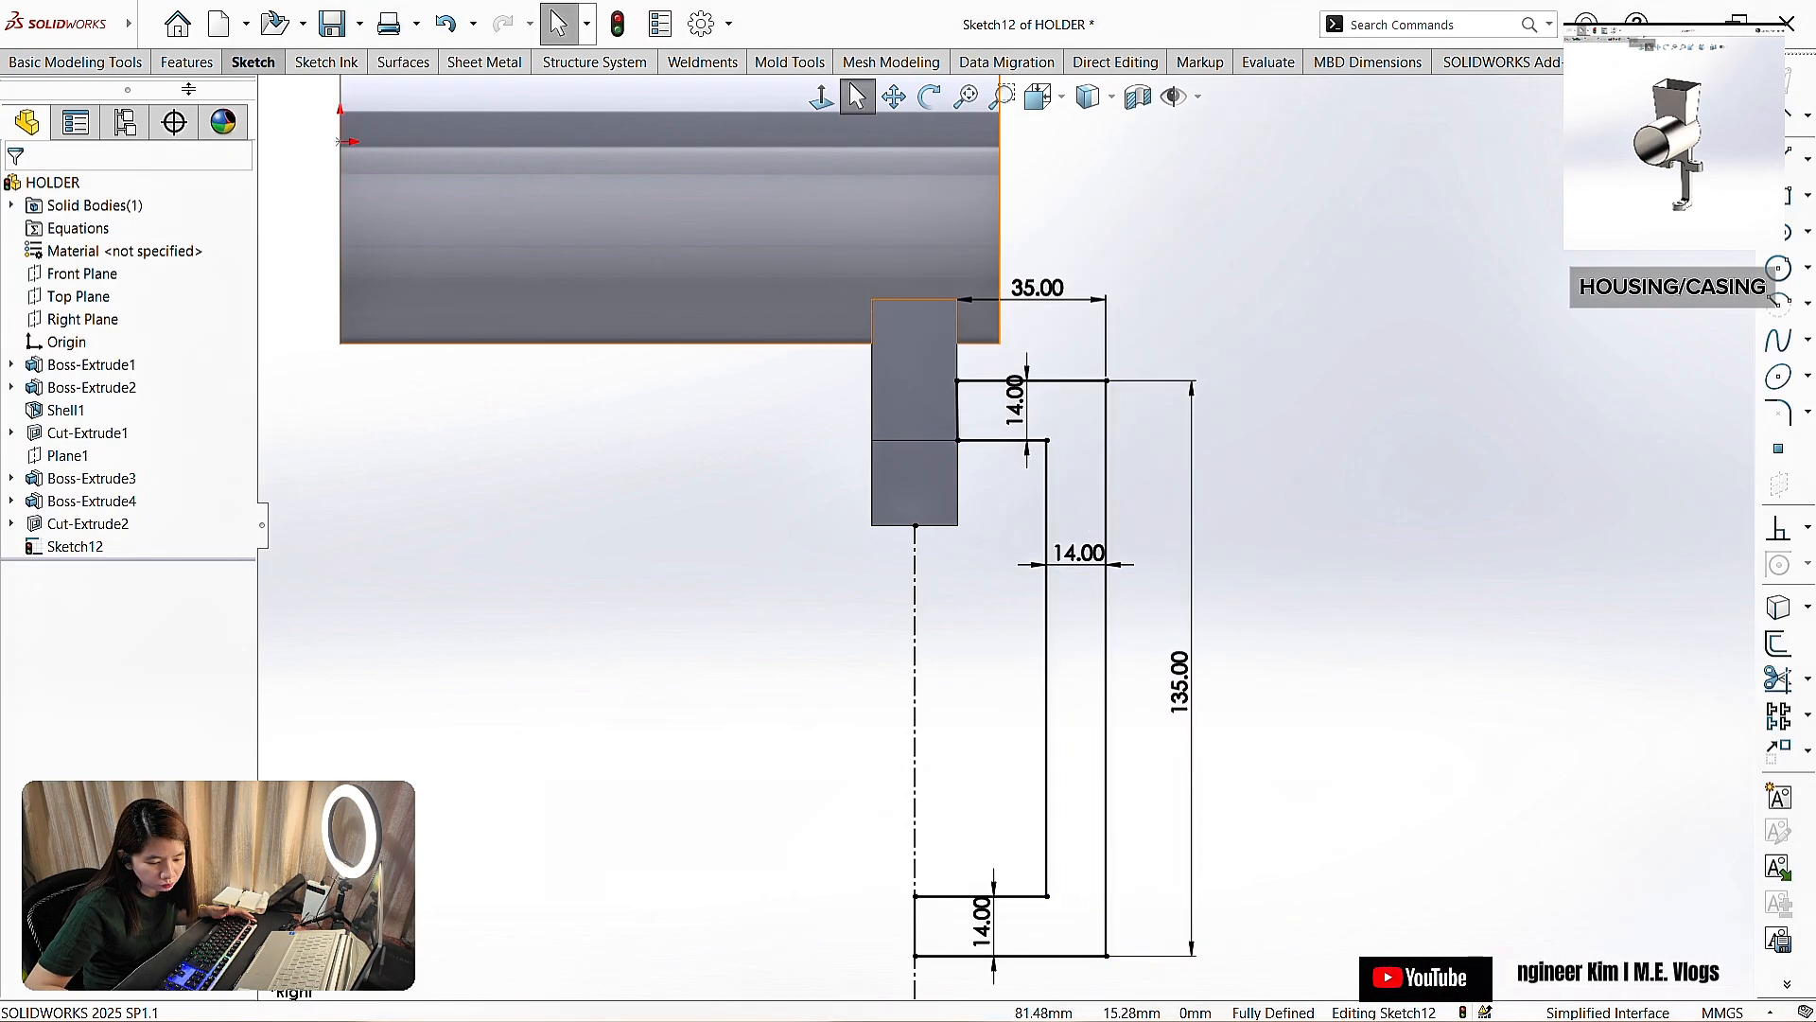
- Extrude the bracket profile as a Mid Plane boss with a depth of 20 mm
click(188, 62)
click(32, 109)
click(140, 291)
click(114, 309)
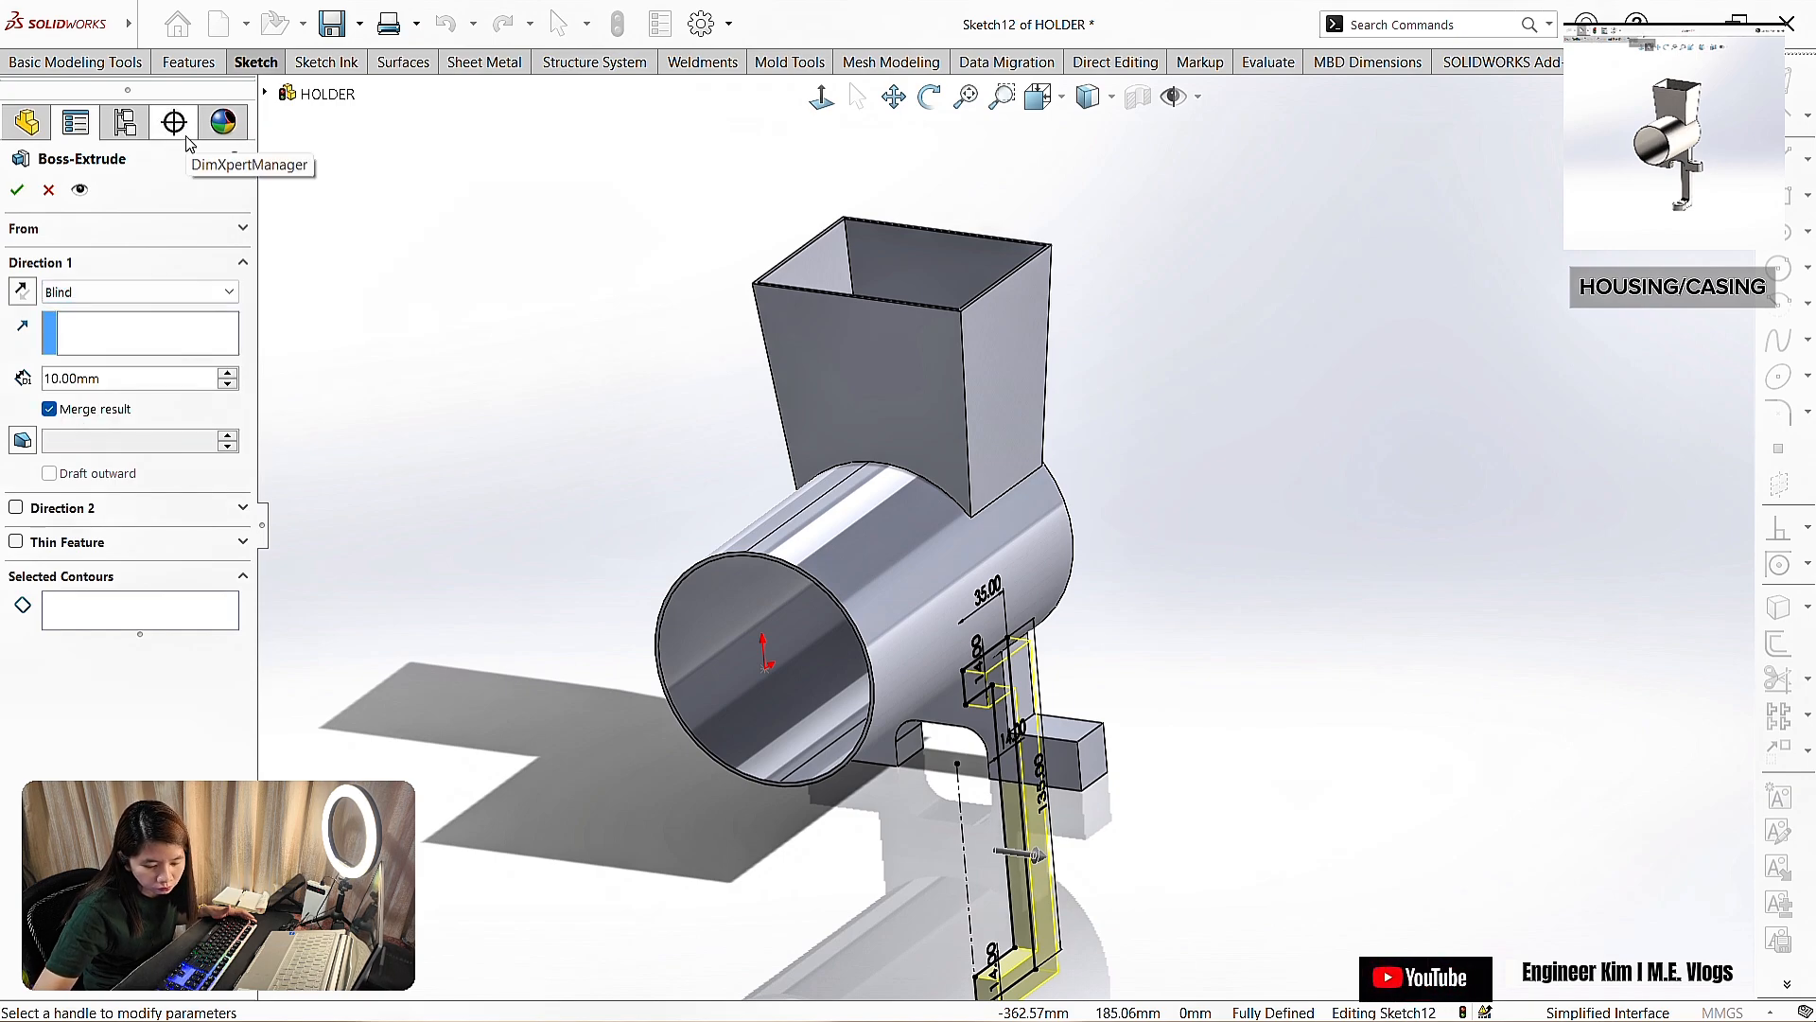
click(140, 291)
click(146, 428)
click(227, 371)
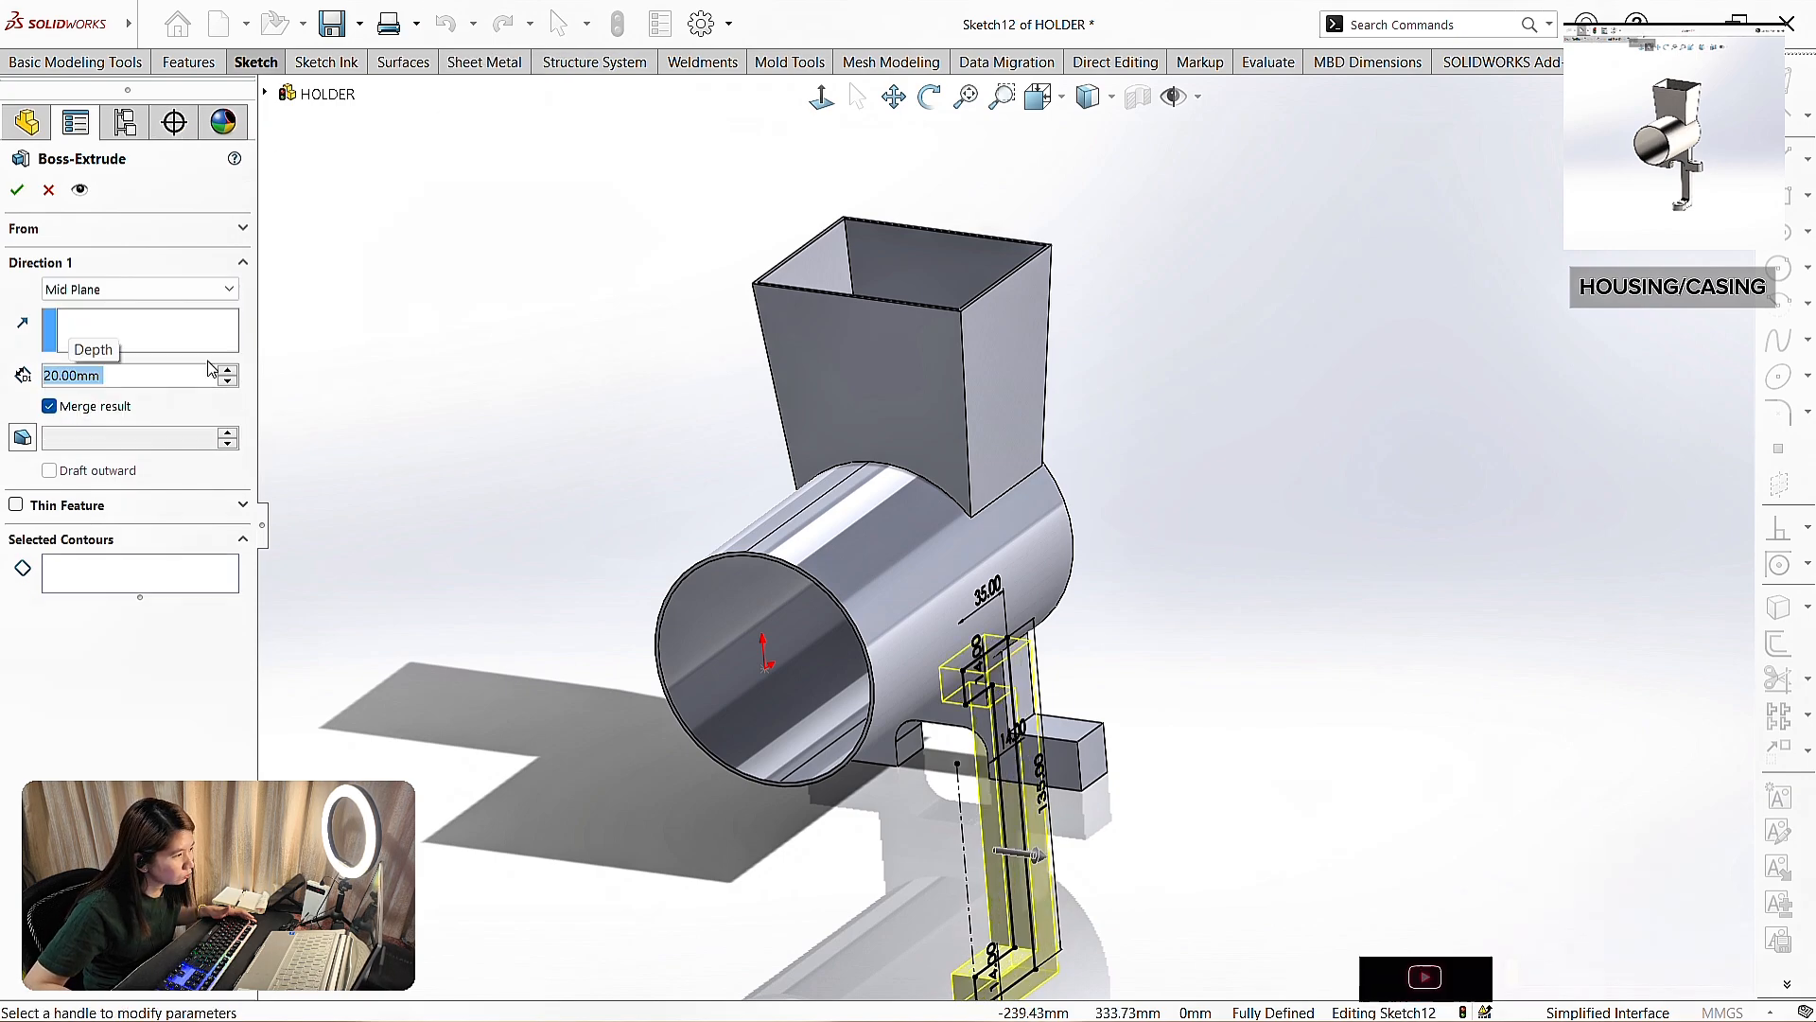
- Round the side lugs' edges and the bracket's lower inner corner with 5 mm fillets
middle_drag(832, 605, 961, 613)
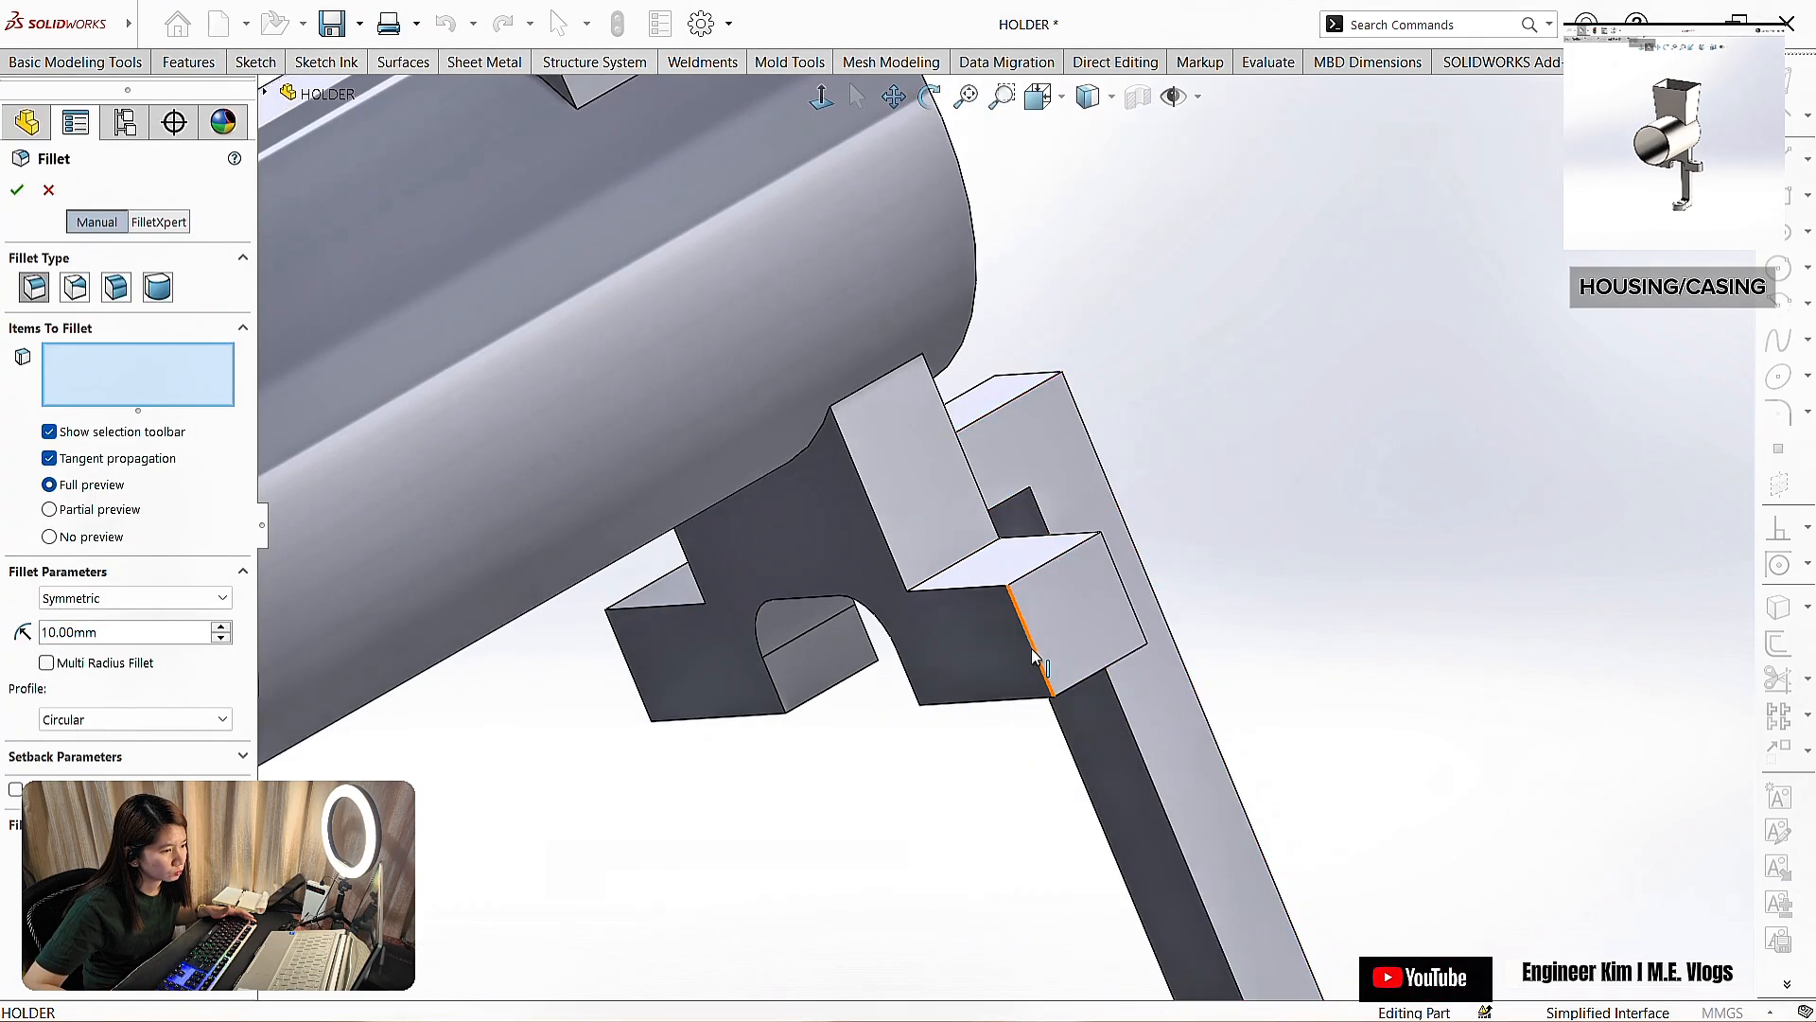
text(5)
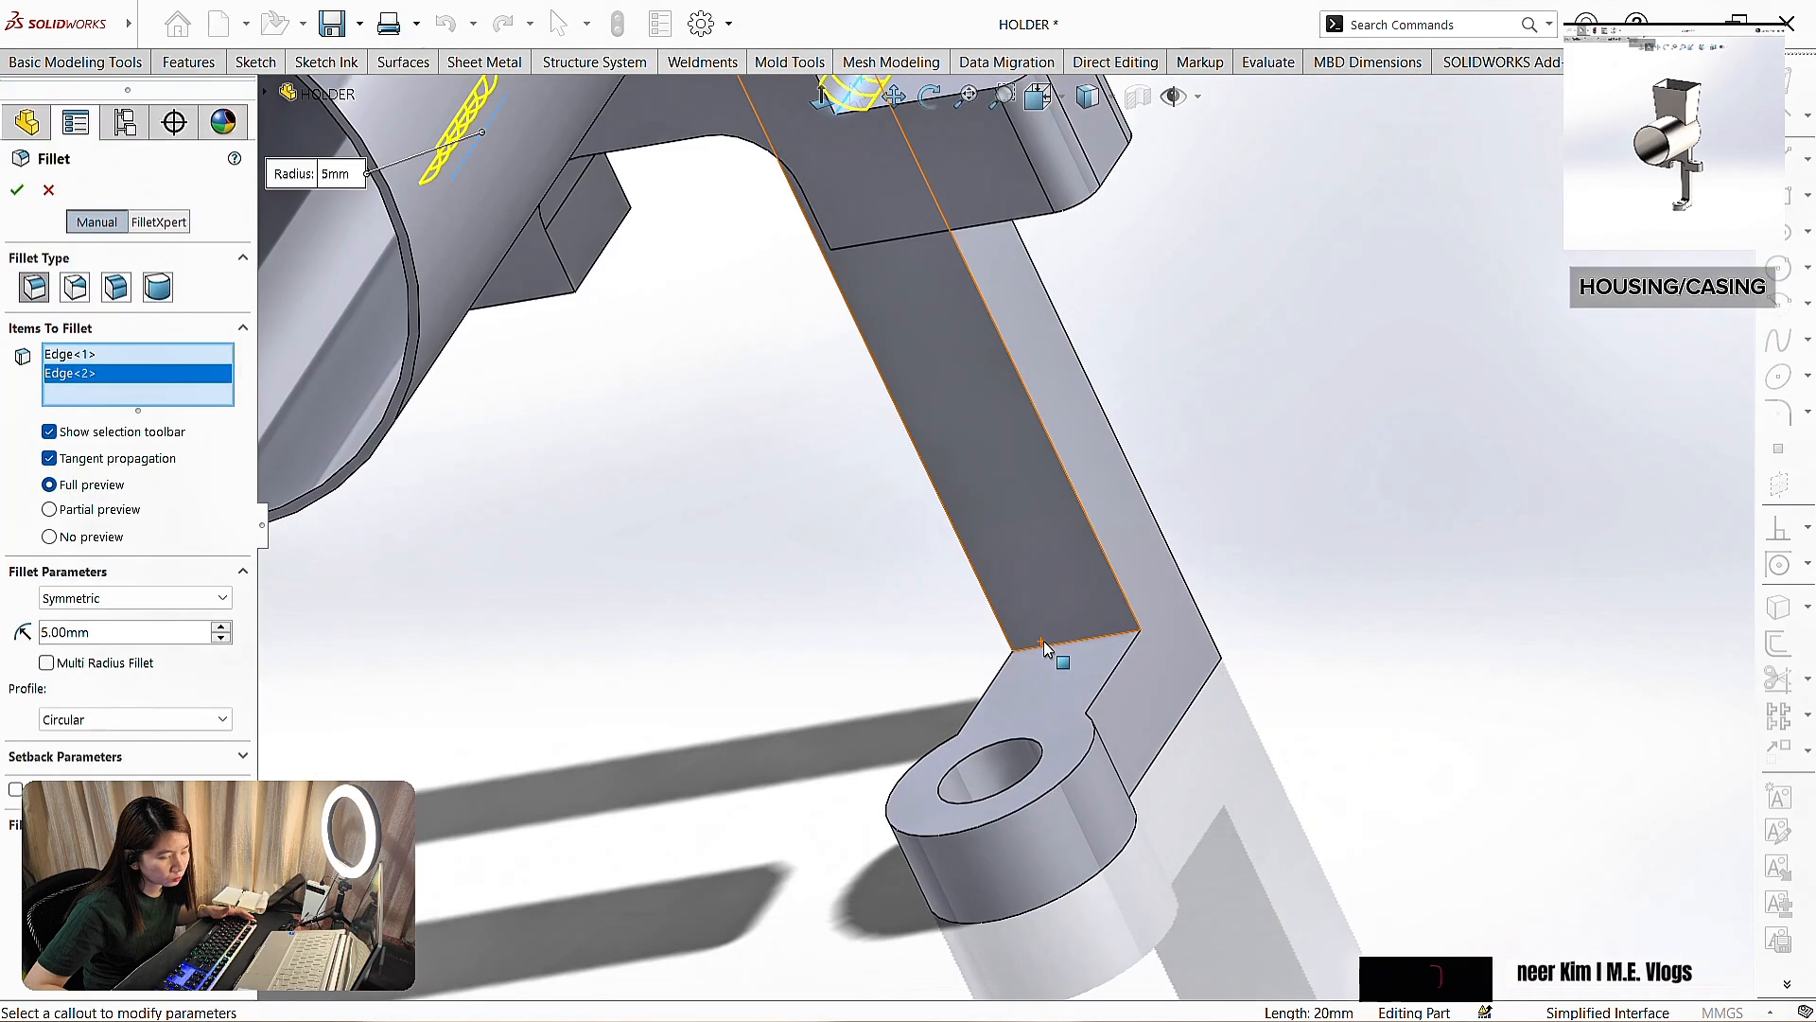
scroll(1069, 624, down, 10)
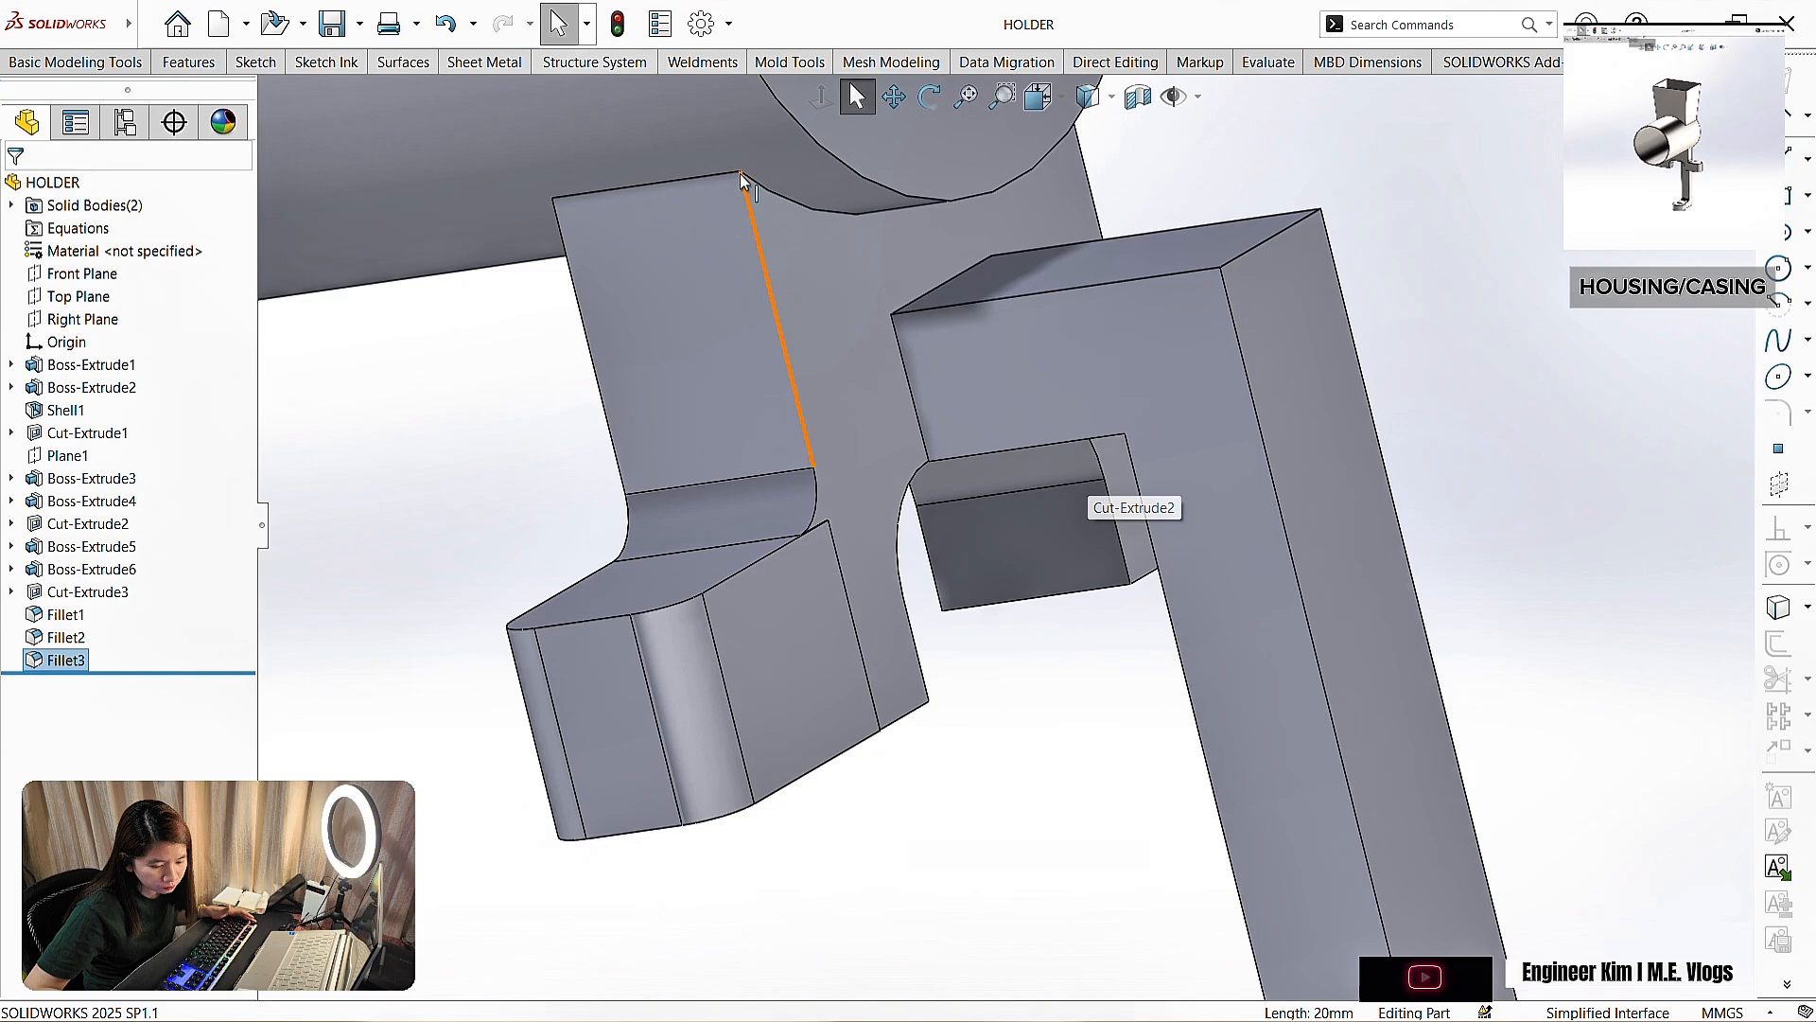
- Fillet the outer edge at the top of the bracket with a 5 mm radius
middle_drag(1230, 426, 1159, 423)
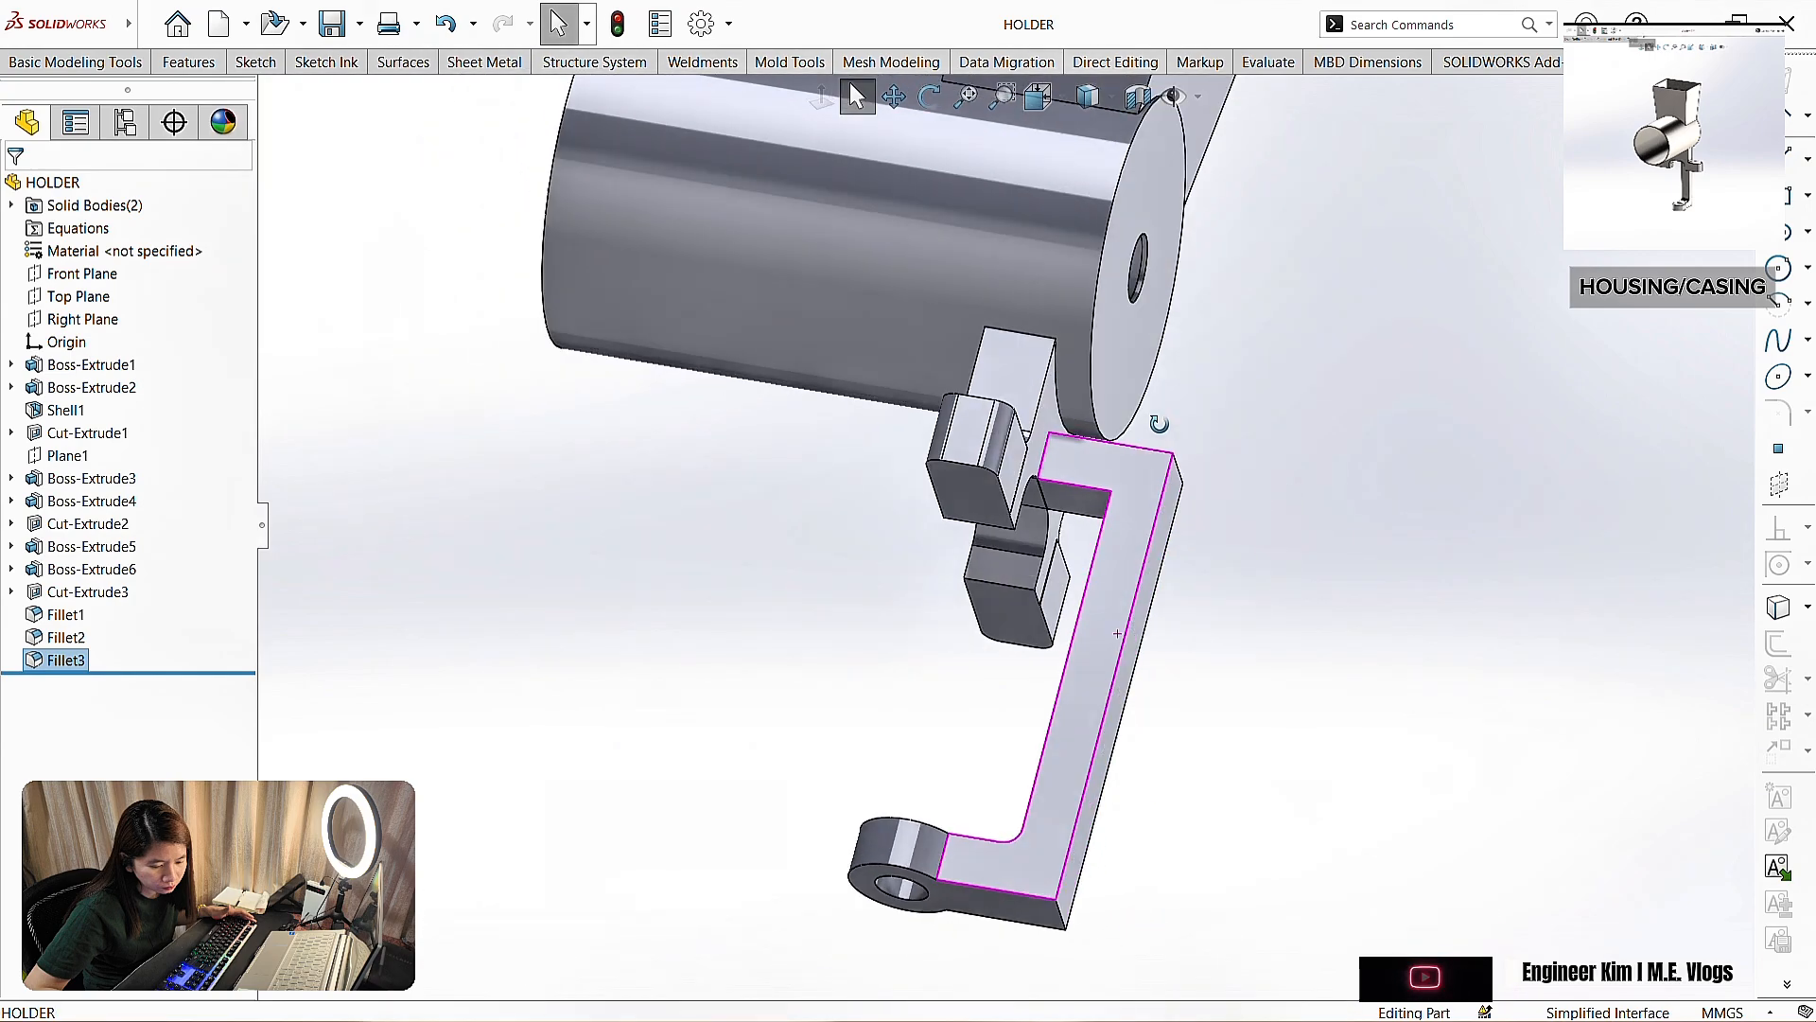
click(188, 61)
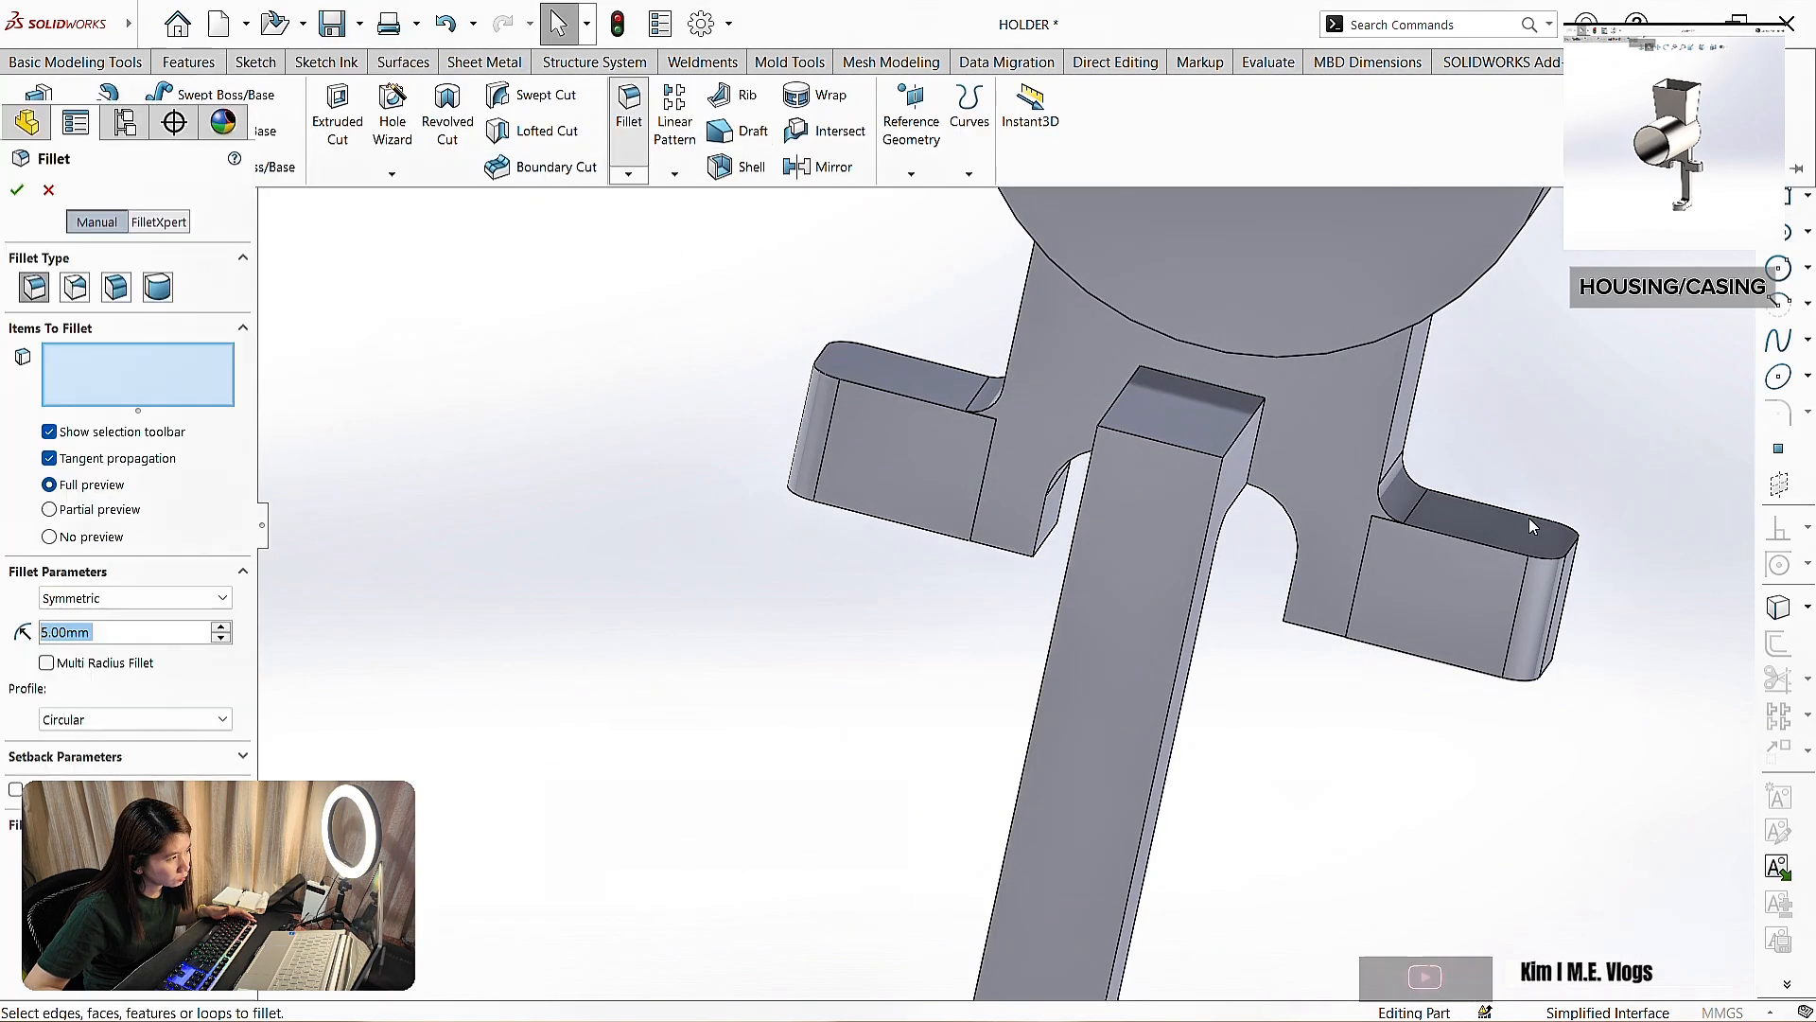
click(1178, 402)
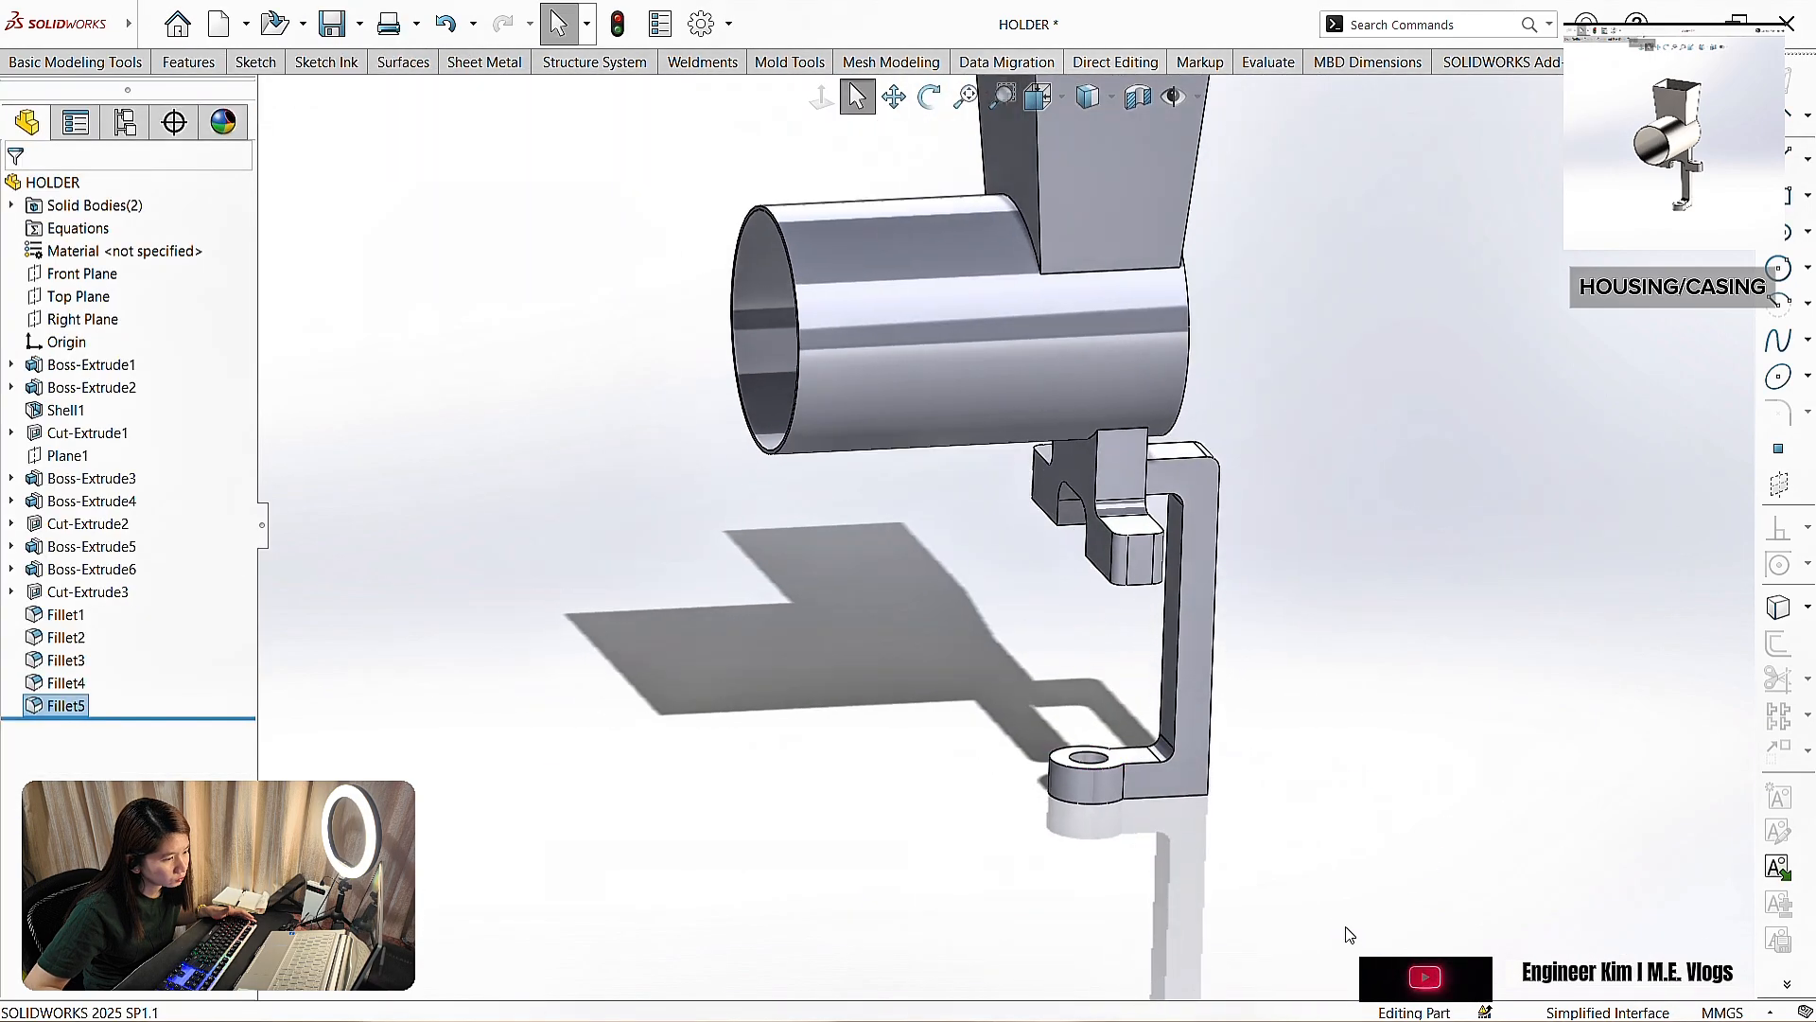
middle_drag(1135, 359, 1041, 369)
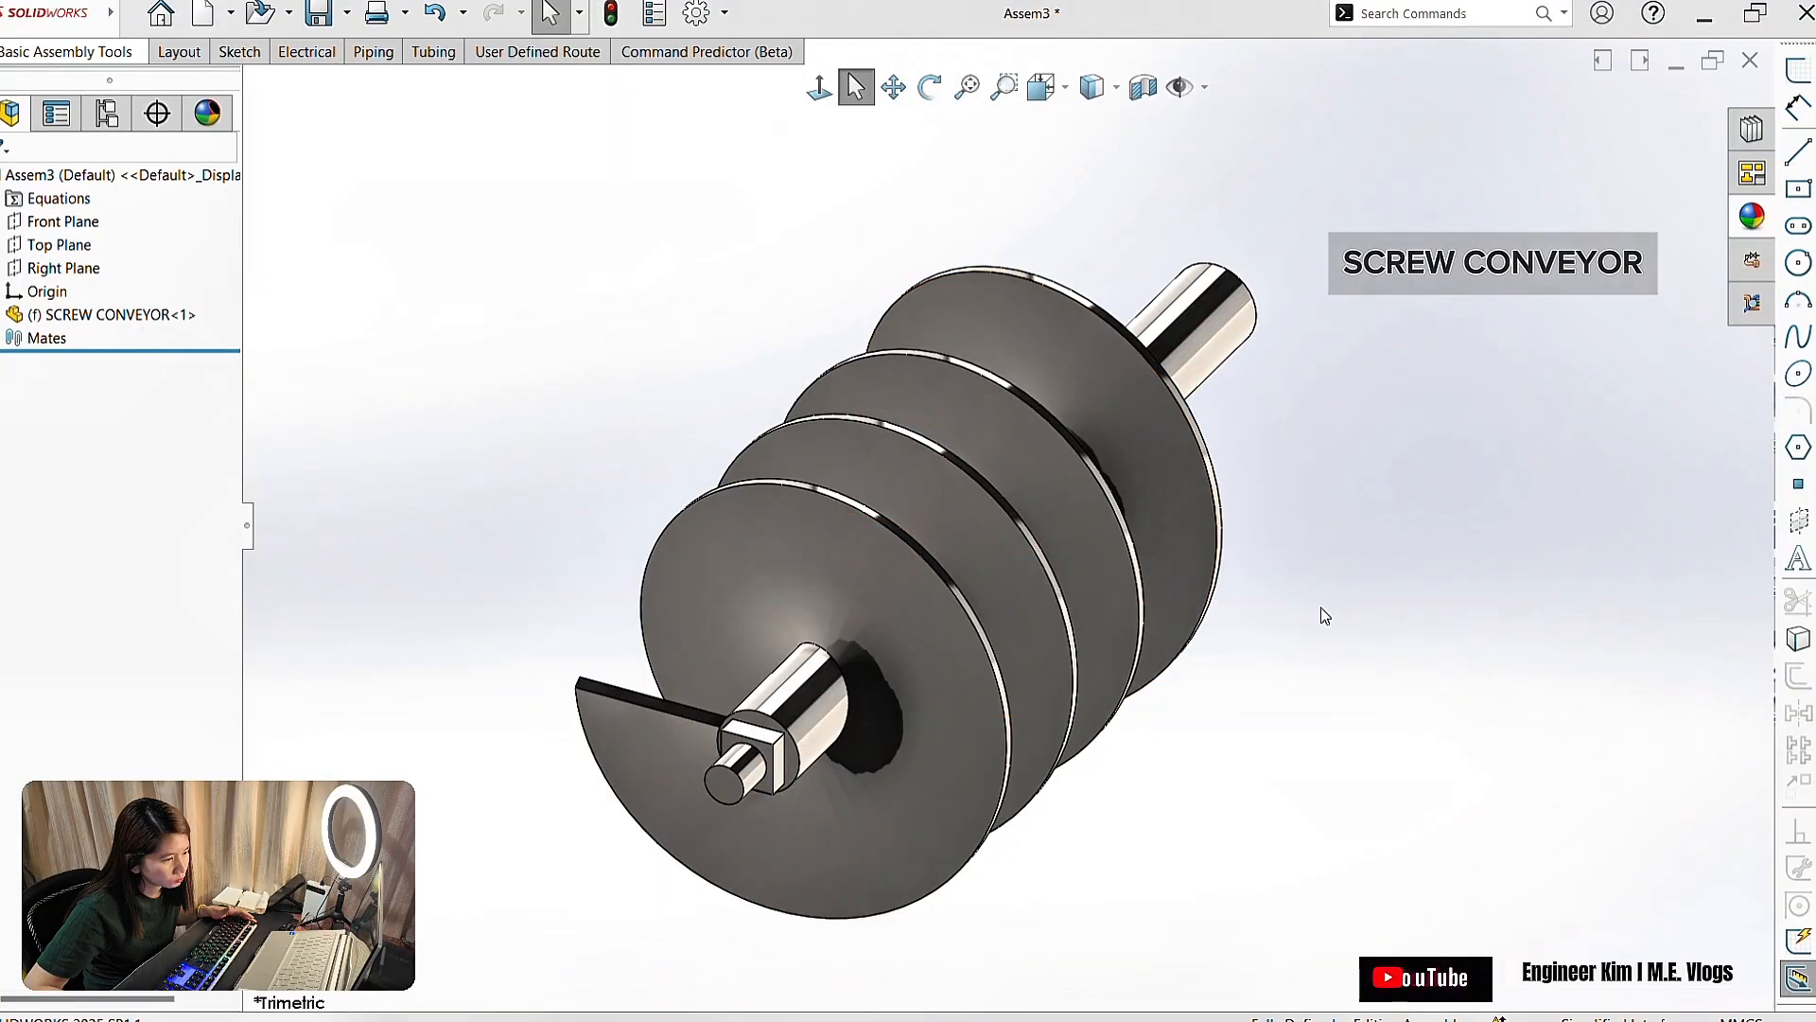
middle_drag(1318, 613, 1277, 486)
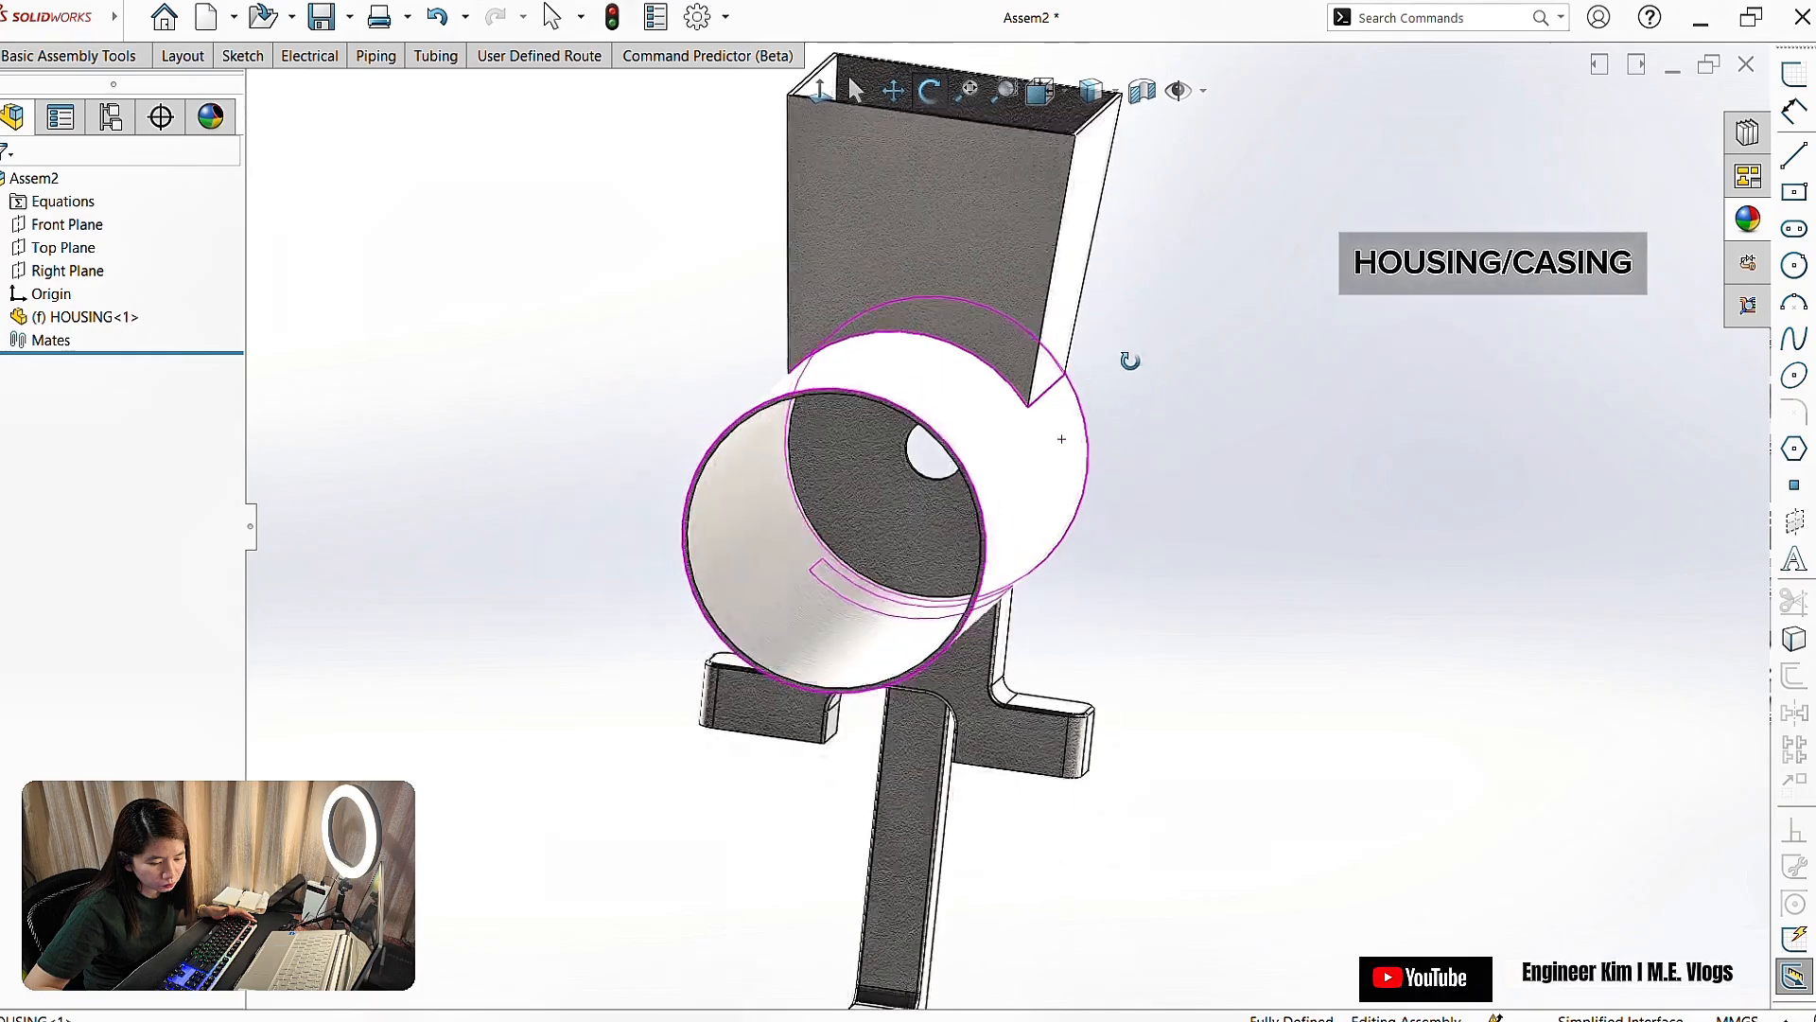